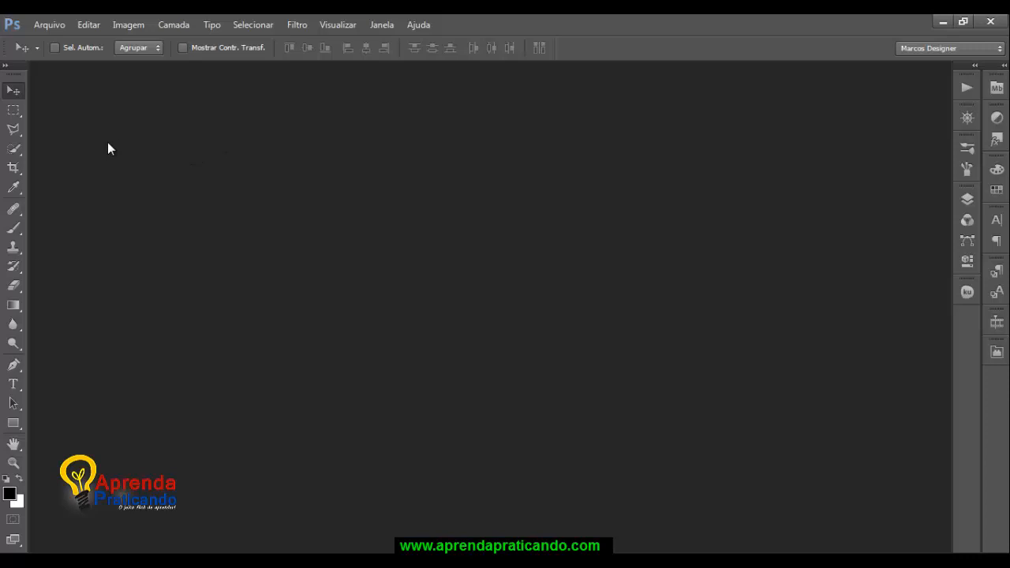
Step: Start a new document and name it Gladiator
{"action": "left_click", "coordinate": [49, 24]}
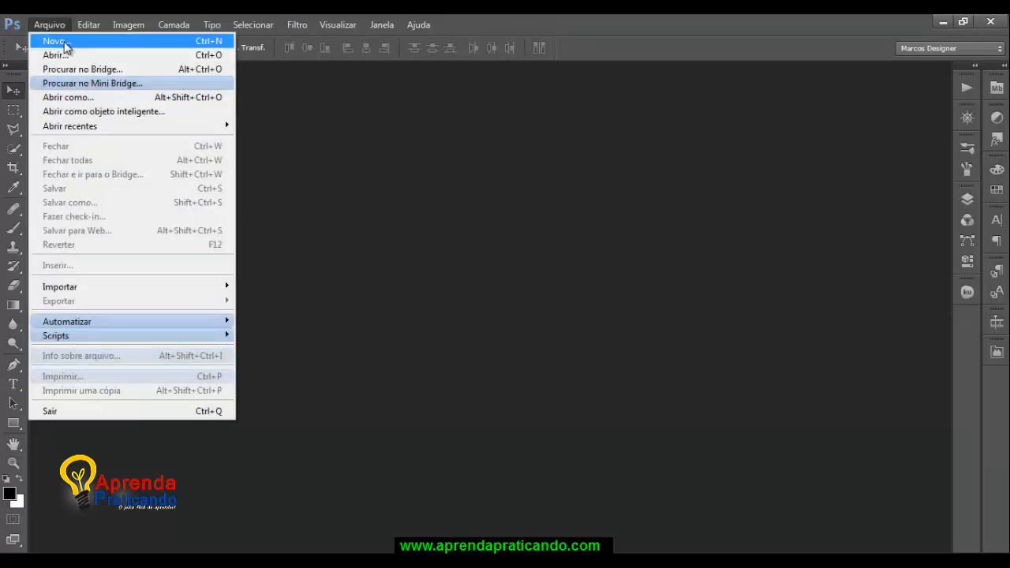
{"action": "left_click", "coordinate": [69, 47]}
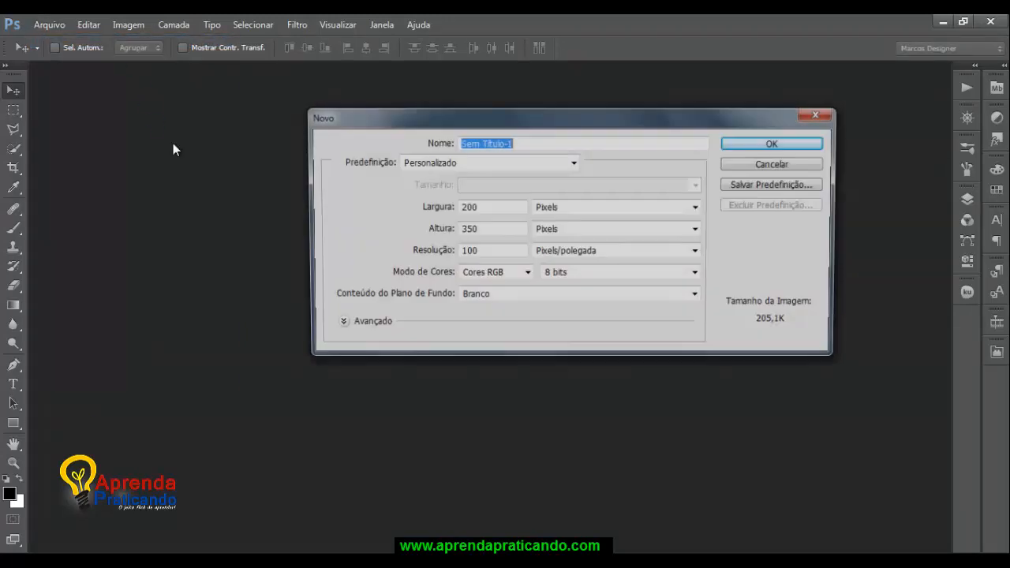
{"action": "left_click_drag", "start_coordinate": [487, 129], "coordinate": [460, 146]}
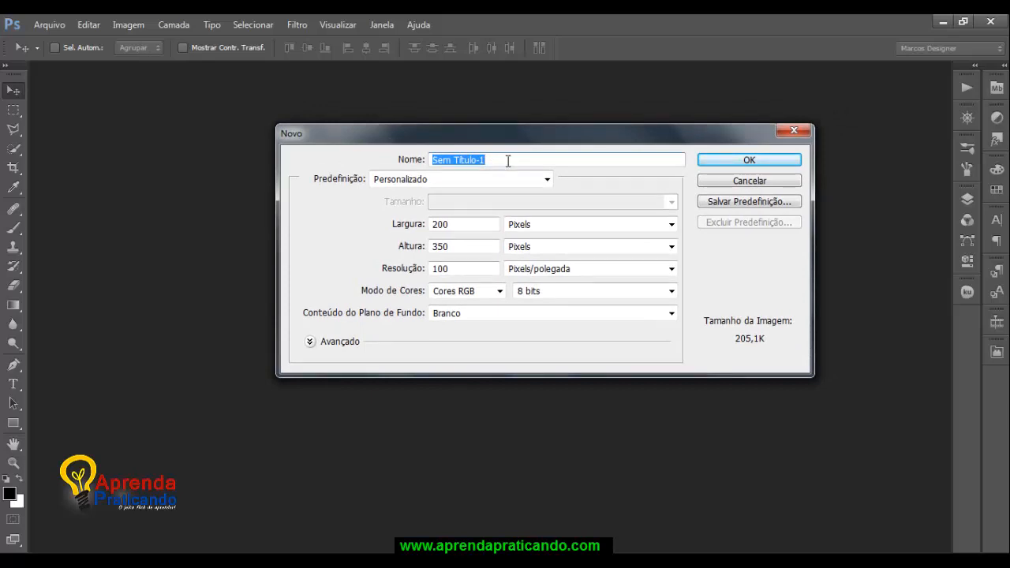
{"action": "type", "text": "Gladiator"}
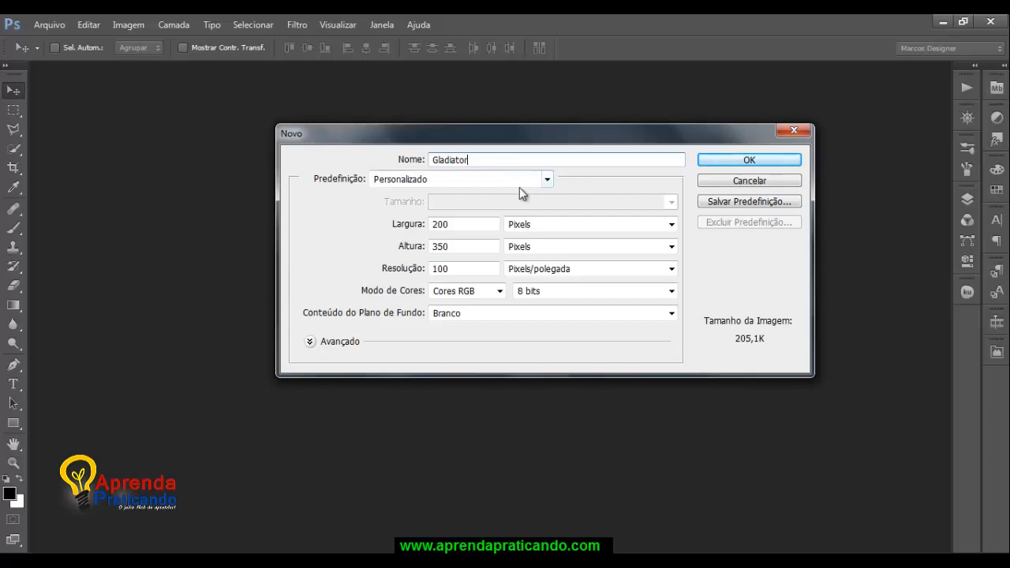
Step: Set the new document's width to 1540 pixels and its height to 2190 pixels
{"action": "left_click", "coordinate": [477, 223]}
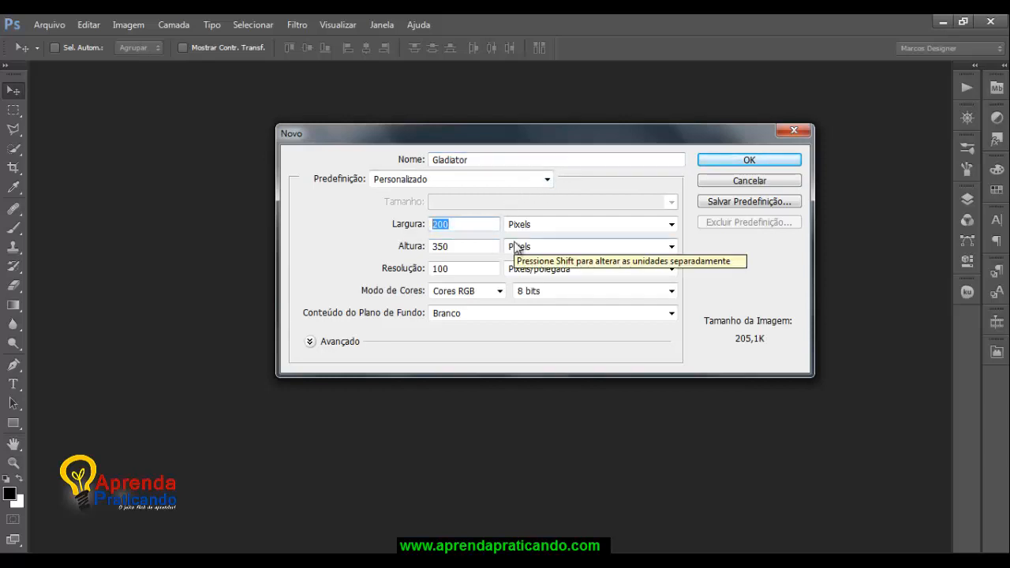
{"action": "type", "text": "1"}
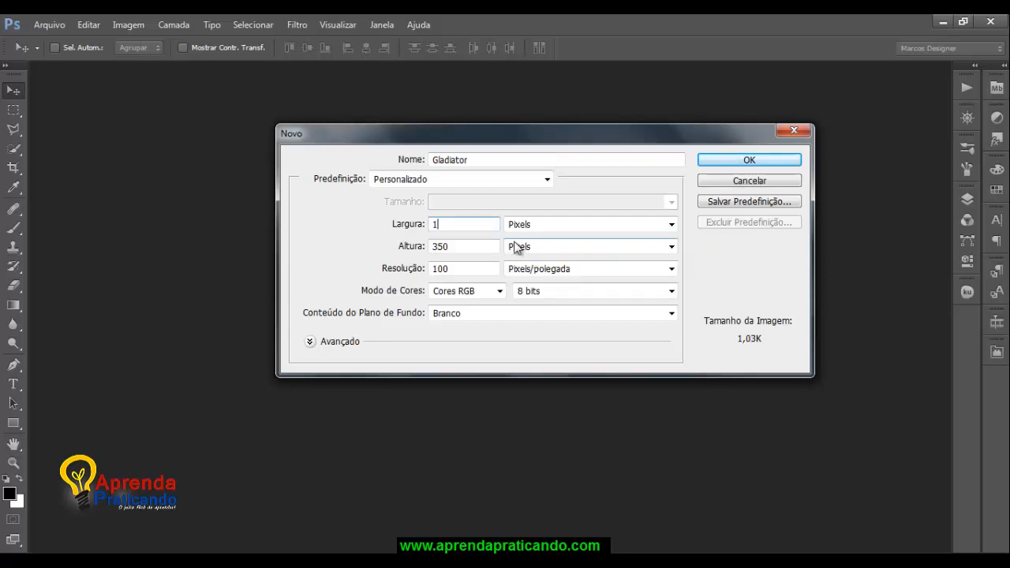
{"action": "type", "text": "540"}
{"action": "left_click", "coordinate": [670, 226]}
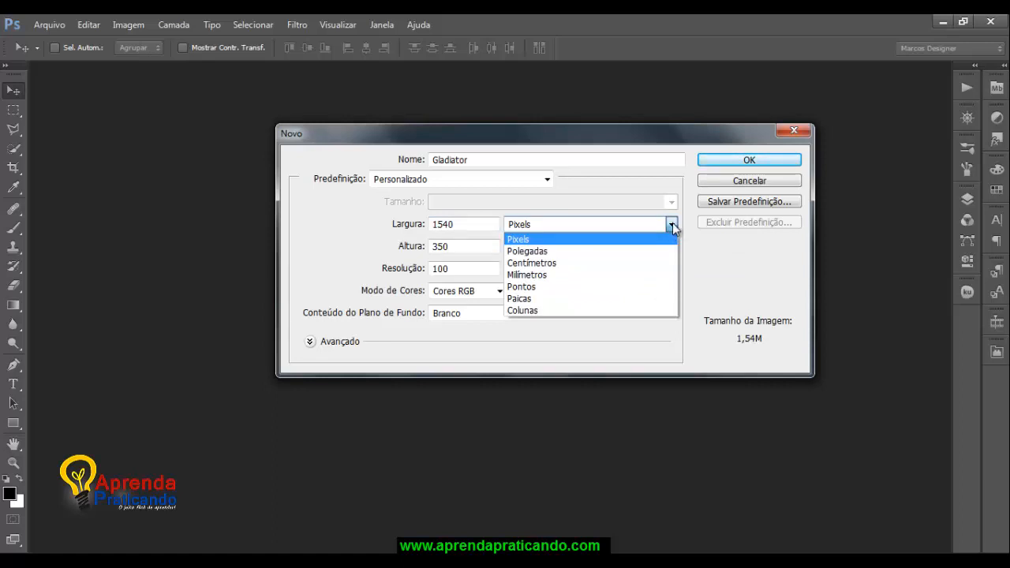
{"action": "left_click", "coordinate": [519, 239]}
{"action": "left_click_drag", "start_coordinate": [450, 247], "coordinate": [427, 249]}
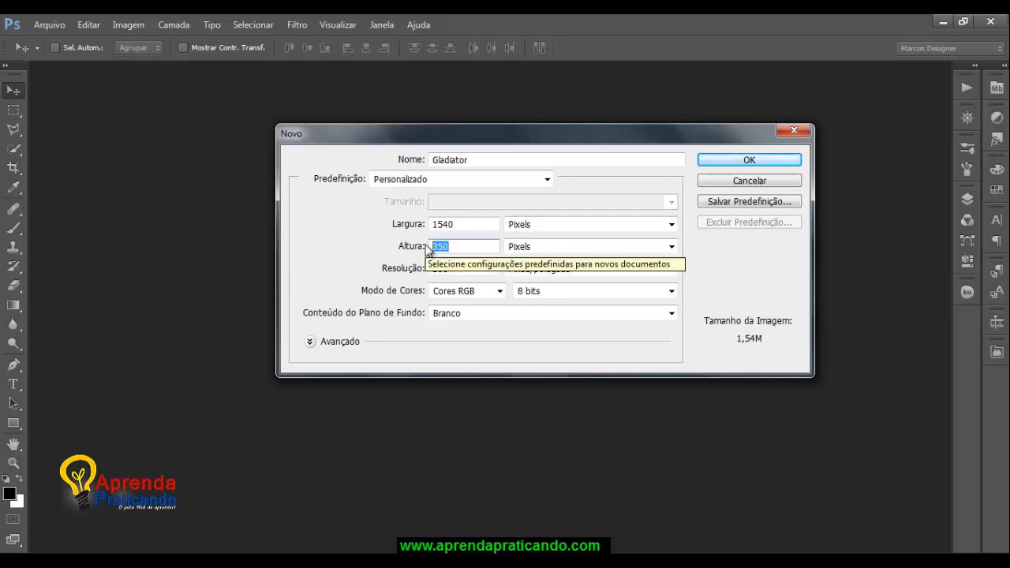
{"action": "type", "text": "2190"}
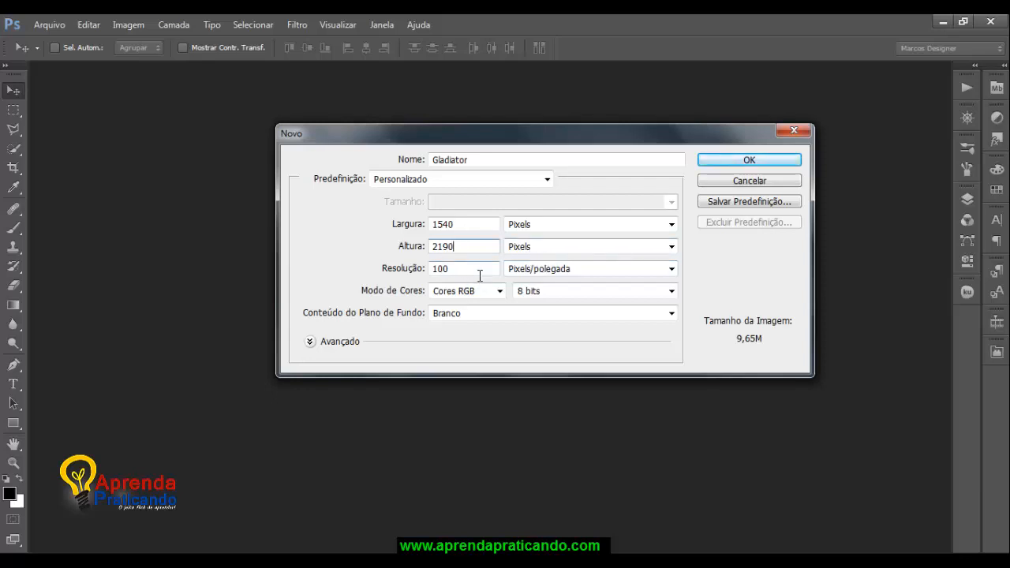
Step: Set the new document's resolution to 100 pixels per inch
{"action": "left_click_drag", "start_coordinate": [478, 270], "coordinate": [416, 269]}
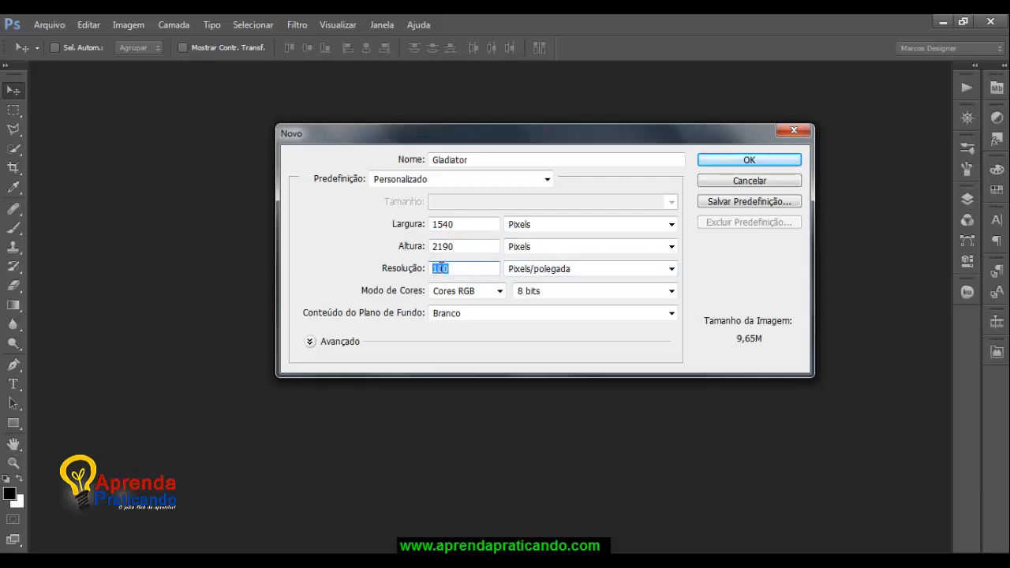
{"action": "type", "text": "100"}
{"action": "left_click", "coordinate": [671, 270]}
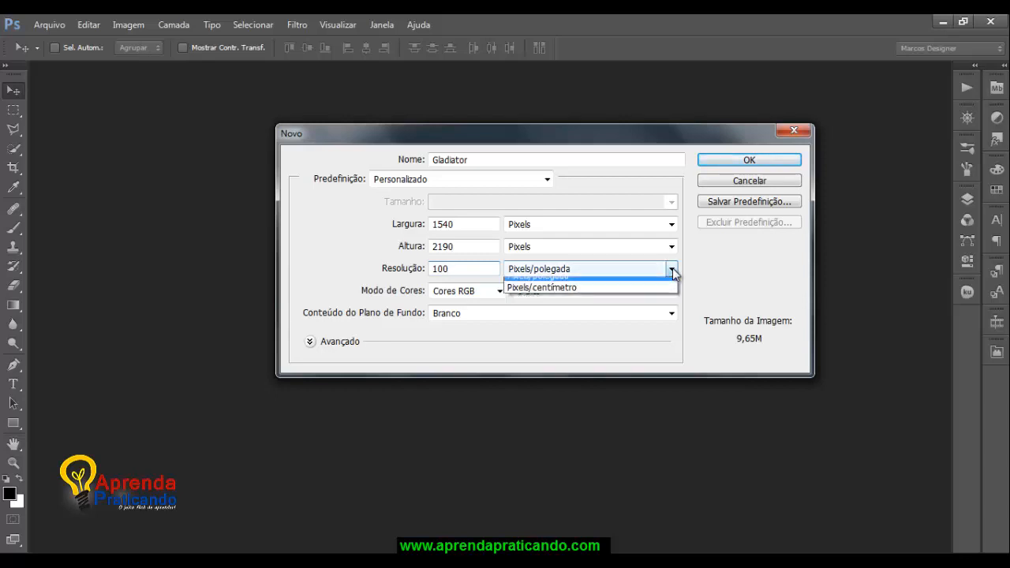
{"action": "left_click", "coordinate": [559, 287]}
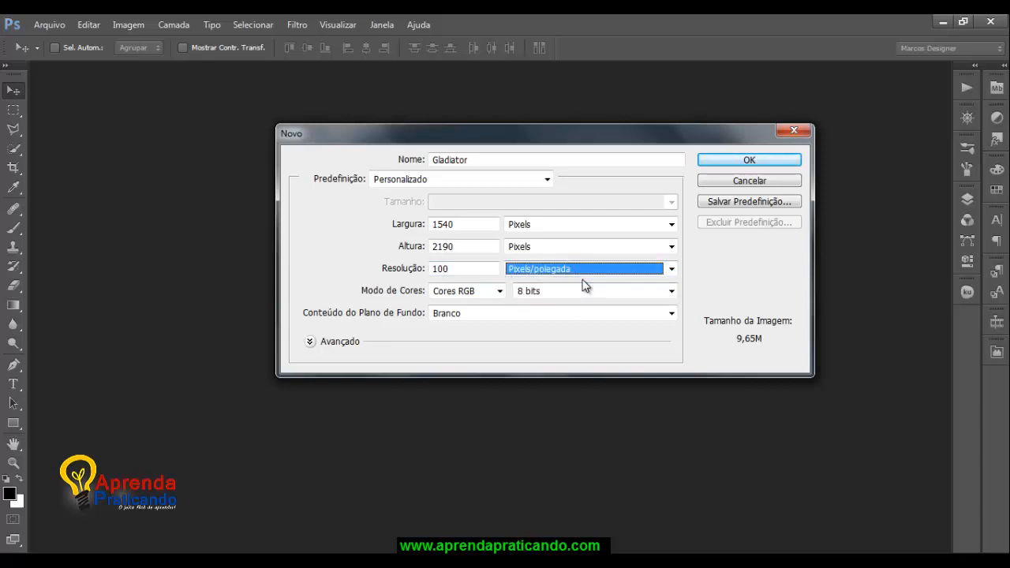
{"action": "double_click", "coordinate": [438, 268]}
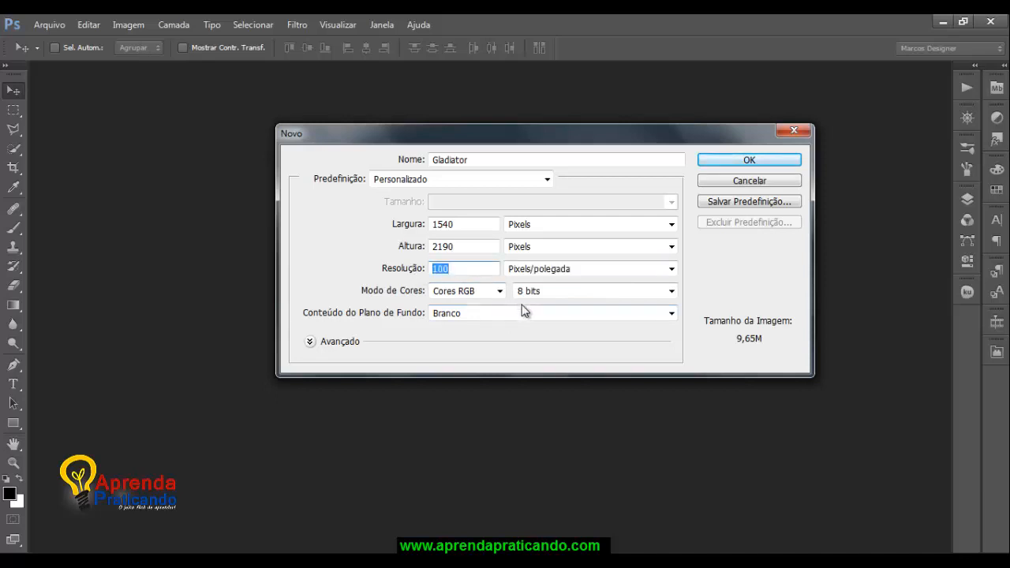
{"action": "left_click_drag", "start_coordinate": [471, 269], "coordinate": [430, 272]}
{"action": "left_click_drag", "start_coordinate": [452, 269], "coordinate": [424, 273]}
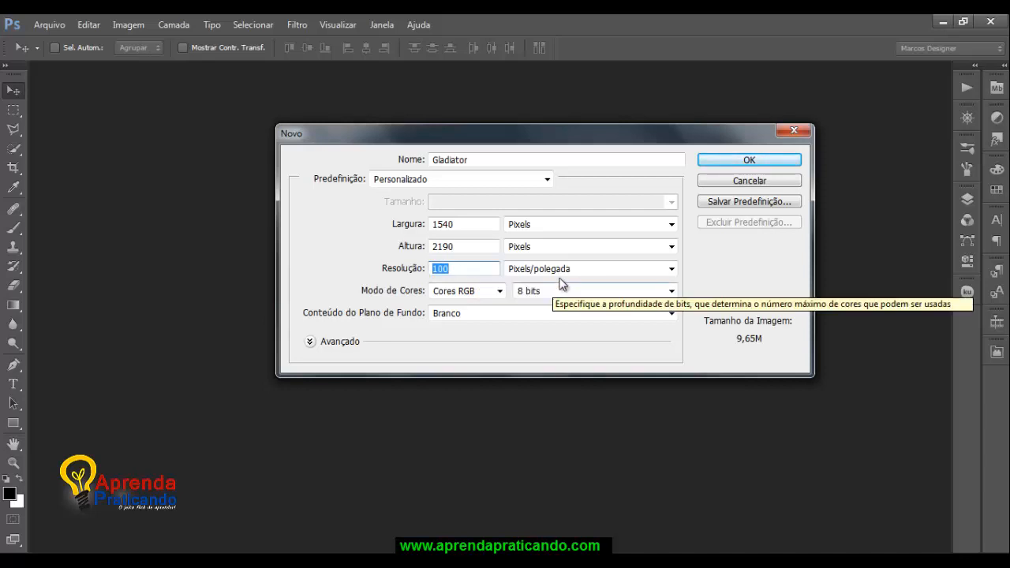
Step: Create the document in RGB colour mode and display its layers
{"action": "left_click", "coordinate": [498, 291]}
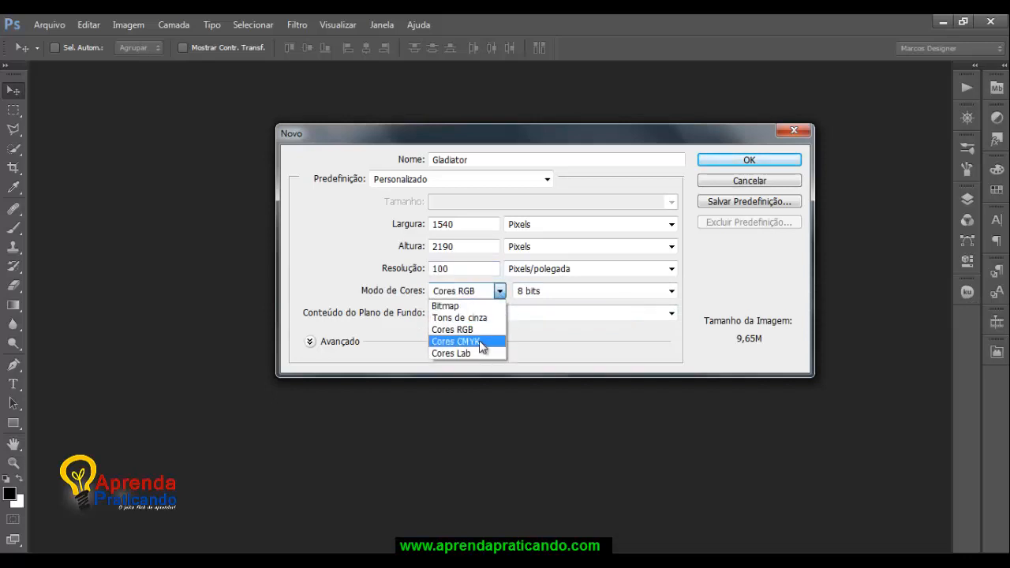
{"action": "left_click", "coordinate": [544, 335]}
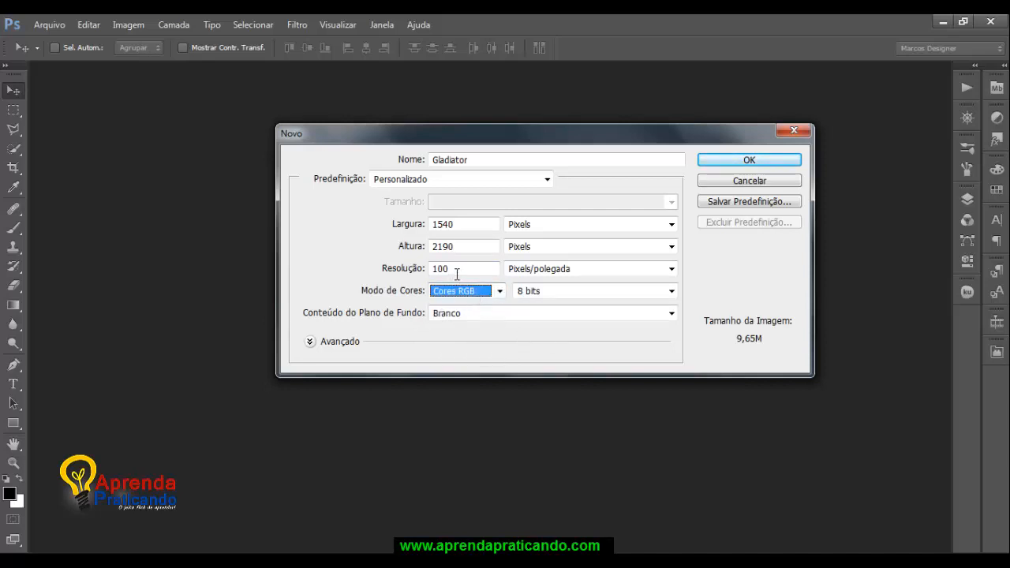
{"action": "left_click_drag", "start_coordinate": [464, 272], "coordinate": [426, 273]}
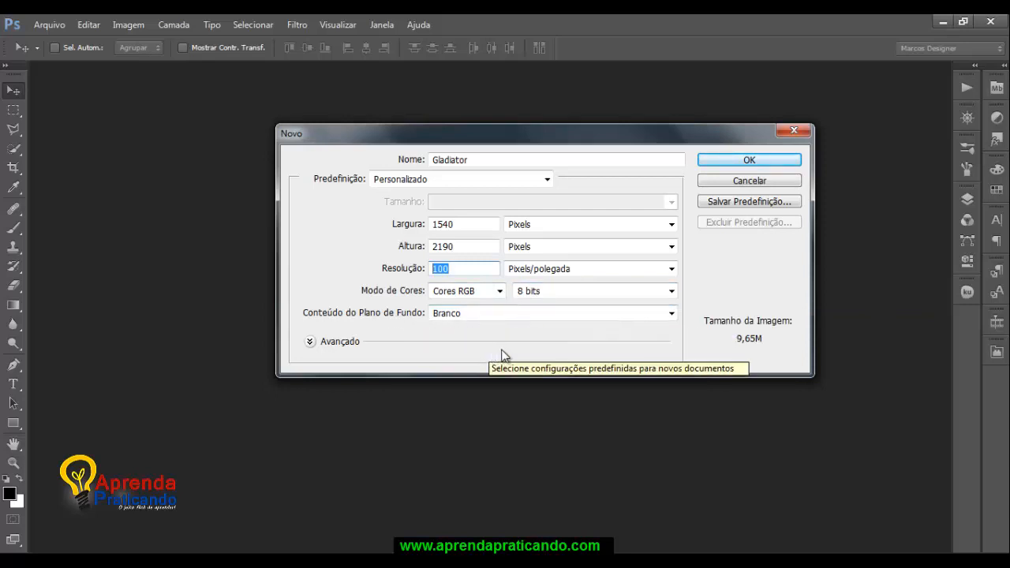
{"action": "left_click", "coordinate": [743, 163]}
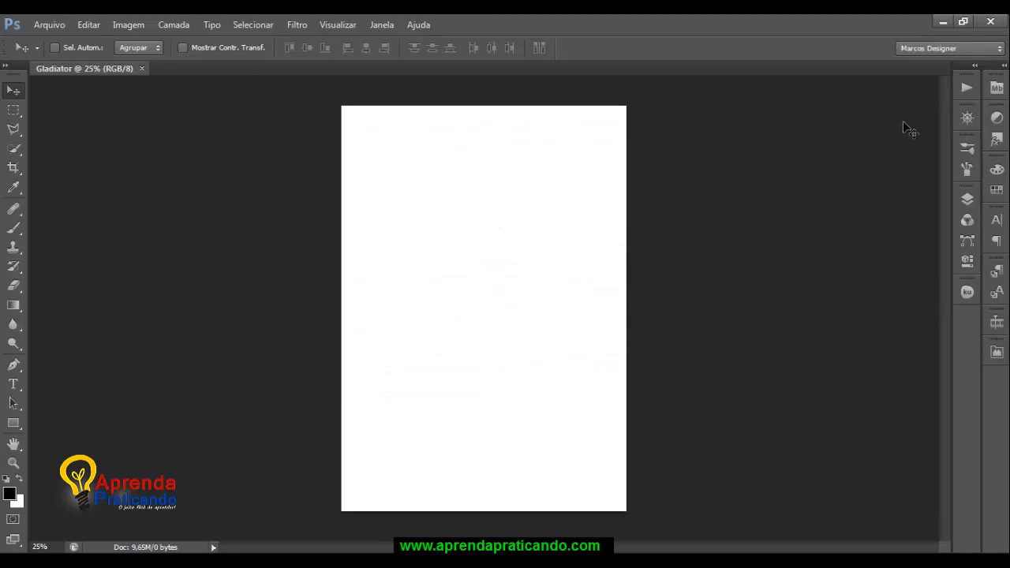
{"action": "left_click", "coordinate": [967, 198]}
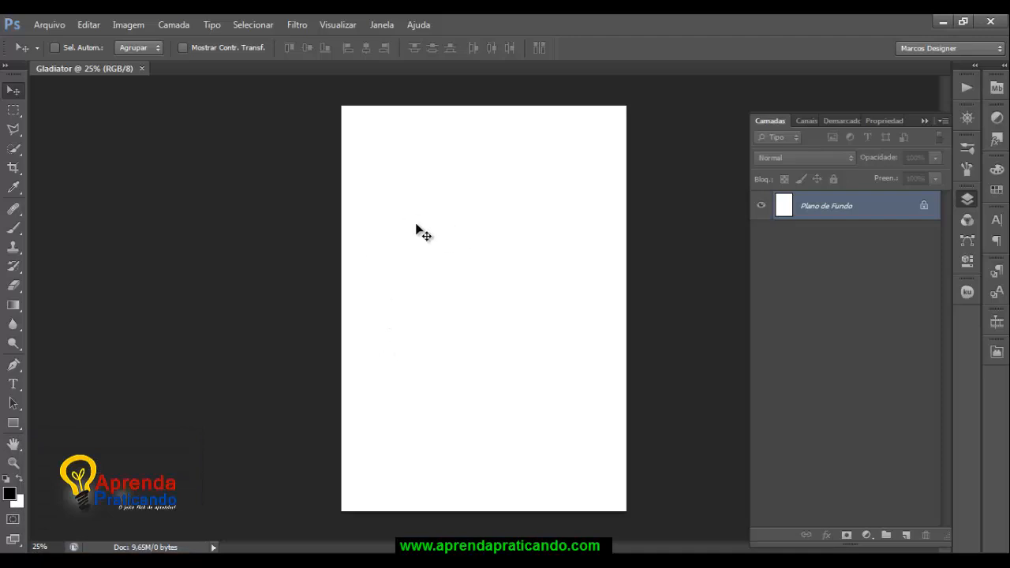
Step: Open the texture image 6 from the gladiator montagem folder on the desktop
{"action": "left_click", "coordinate": [49, 25]}
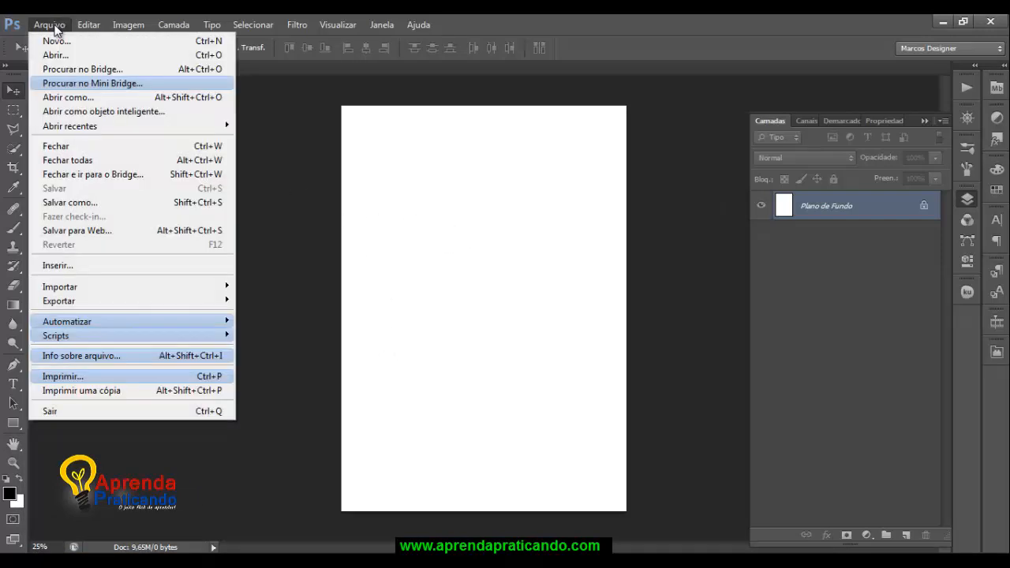
{"action": "left_click", "coordinate": [69, 57]}
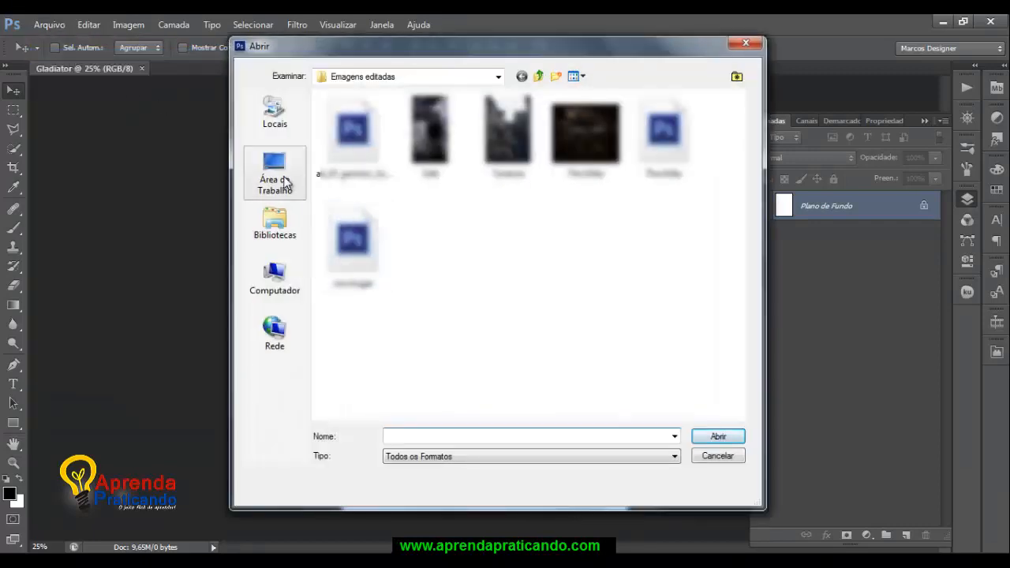
{"action": "left_click", "coordinate": [282, 180]}
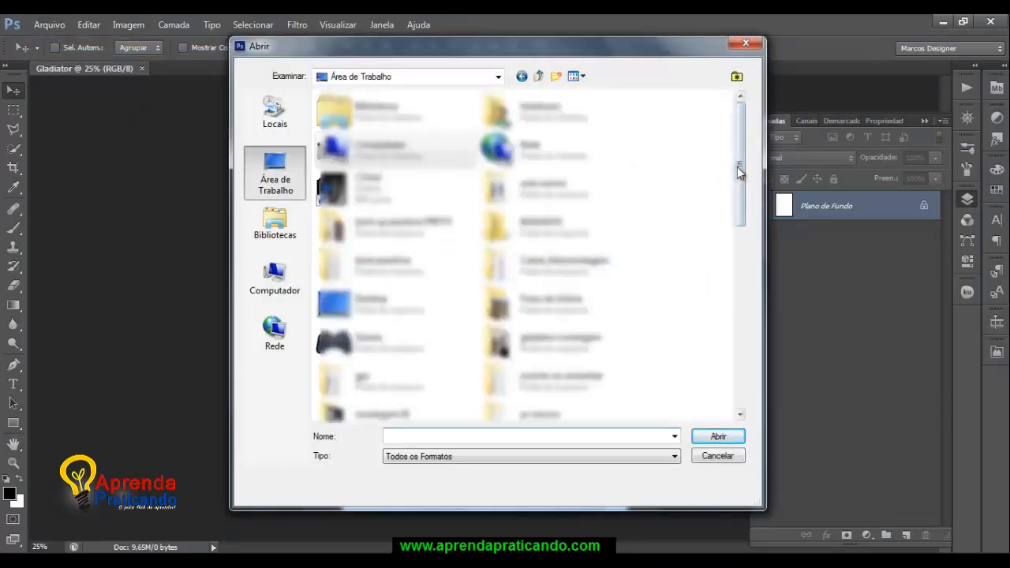
{"action": "left_click_drag", "start_coordinate": [739, 179], "coordinate": [742, 203]}
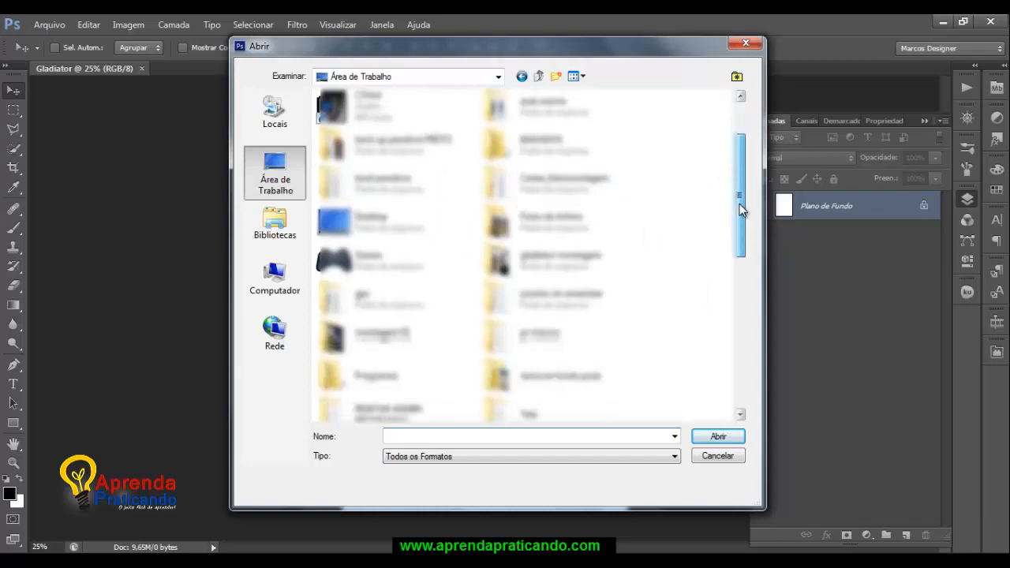
{"action": "double_click", "coordinate": [562, 266]}
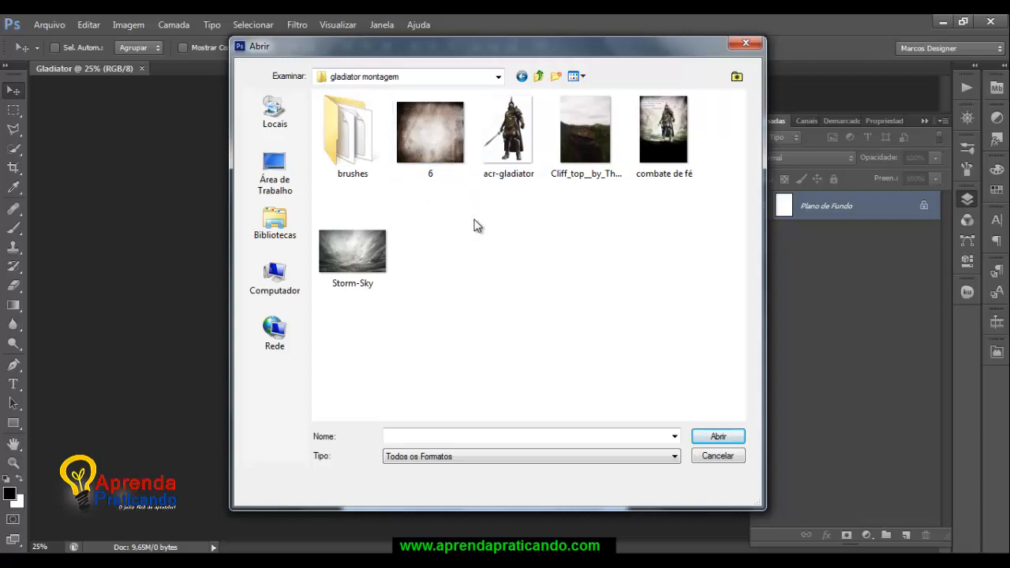
{"action": "left_click", "coordinate": [445, 164]}
{"action": "left_click", "coordinate": [719, 438]}
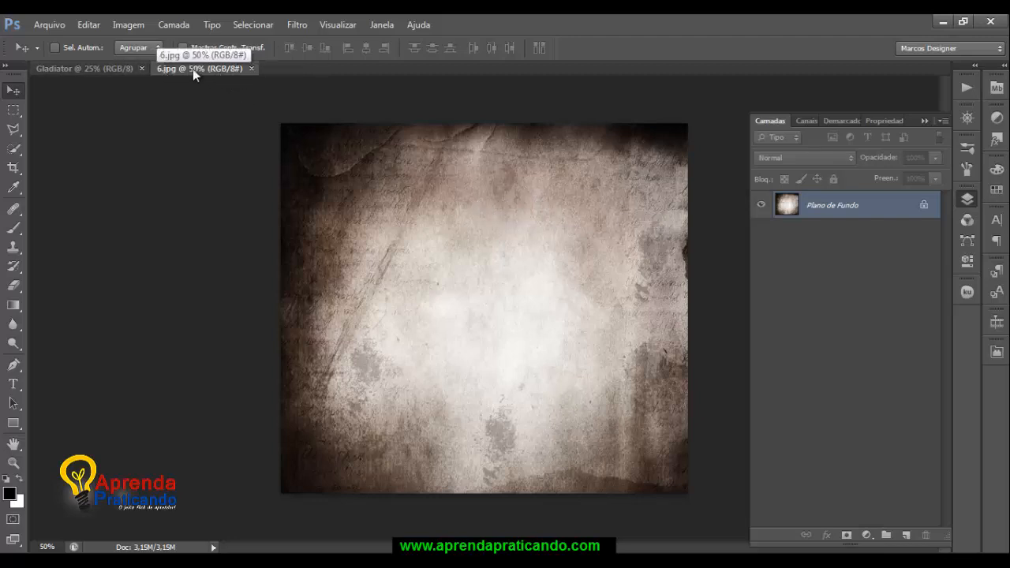
Step: Copy the 6.jpg texture into the Gladiator document as a new layer and centre it roughly across the page width
{"action": "left_click_drag", "start_coordinate": [201, 73], "coordinate": [448, 115]}
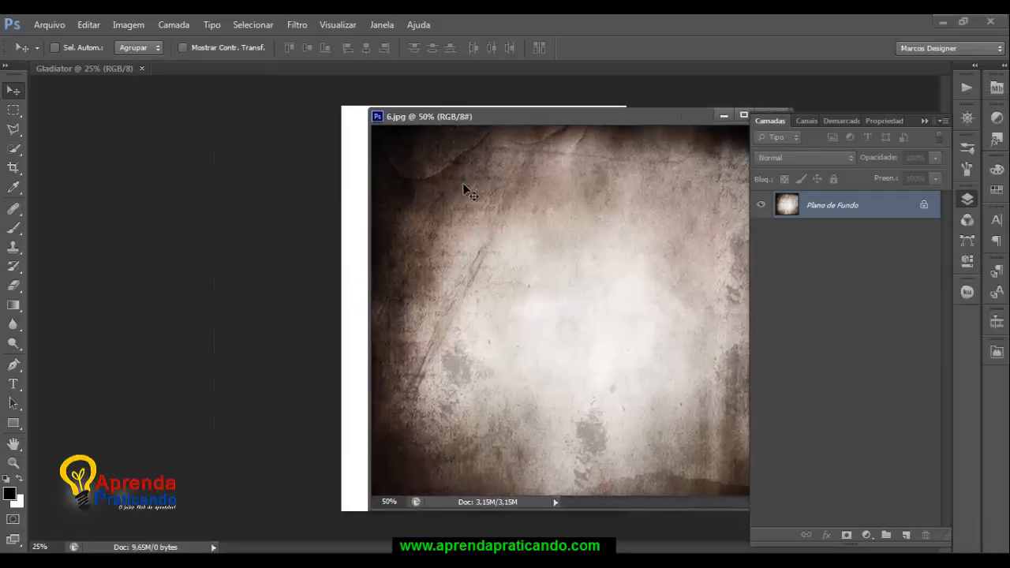
{"action": "left_click_drag", "start_coordinate": [466, 187], "coordinate": [356, 213]}
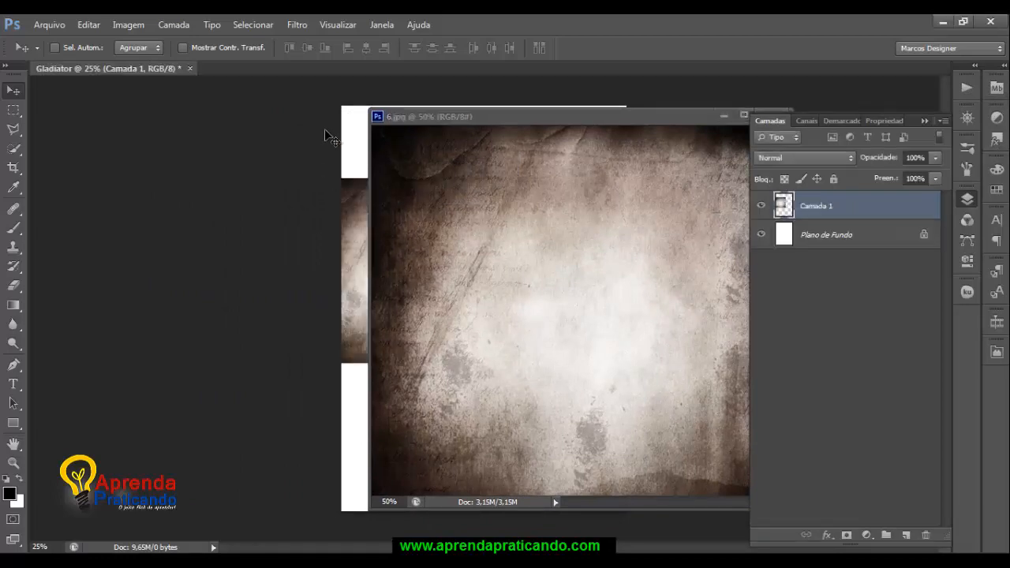
{"action": "left_click_drag", "start_coordinate": [452, 117], "coordinate": [430, 82]}
{"action": "left_click", "coordinate": [153, 69]}
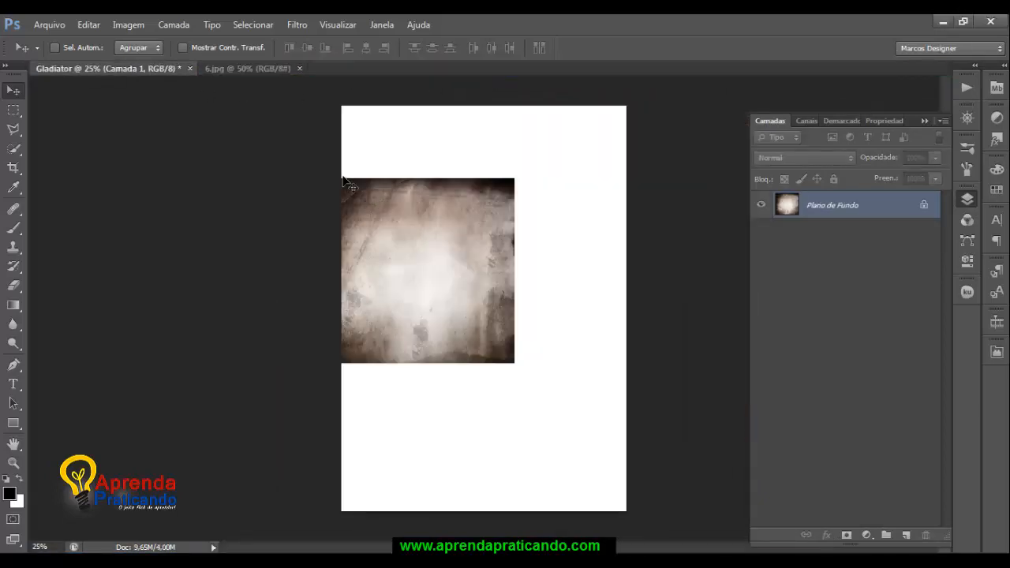
{"action": "left_click_drag", "start_coordinate": [432, 234], "coordinate": [506, 235]}
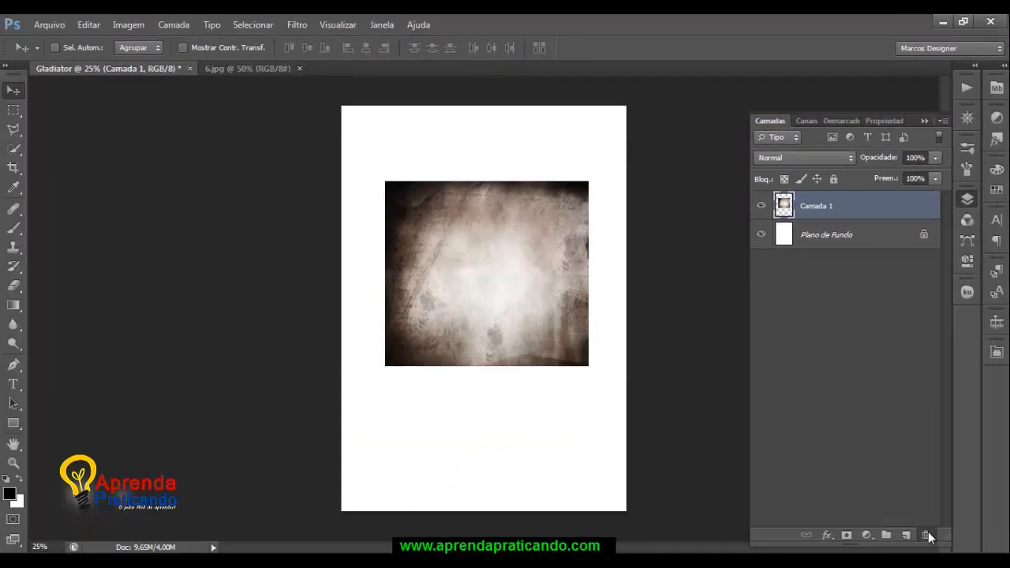
Step: Delete the texture layer from the Gladiator document and close 6.jpg
{"action": "left_click", "coordinate": [925, 535]}
{"action": "left_click", "coordinate": [473, 226]}
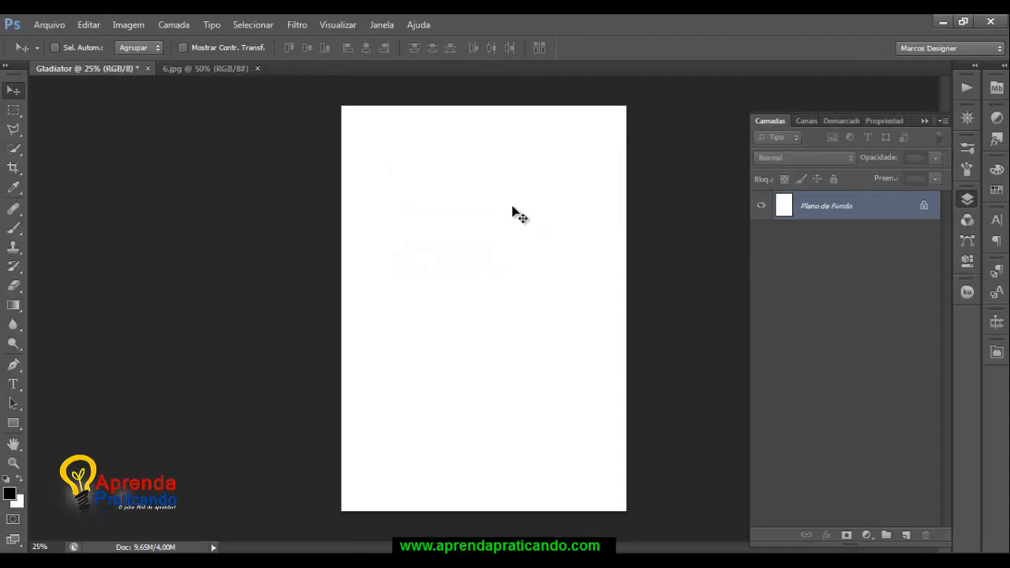
{"action": "left_click", "coordinate": [222, 69]}
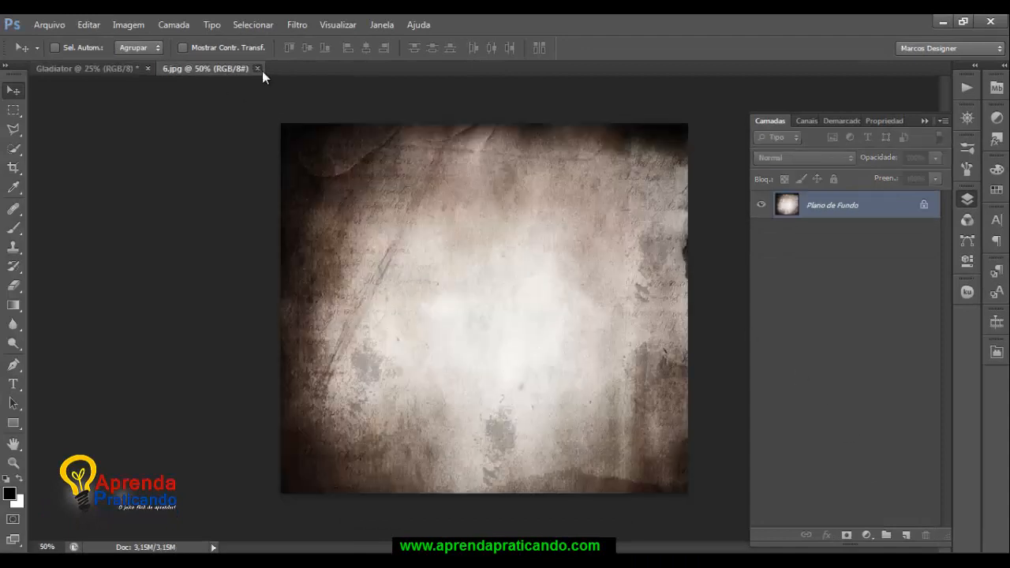
{"action": "left_click", "coordinate": [257, 69]}
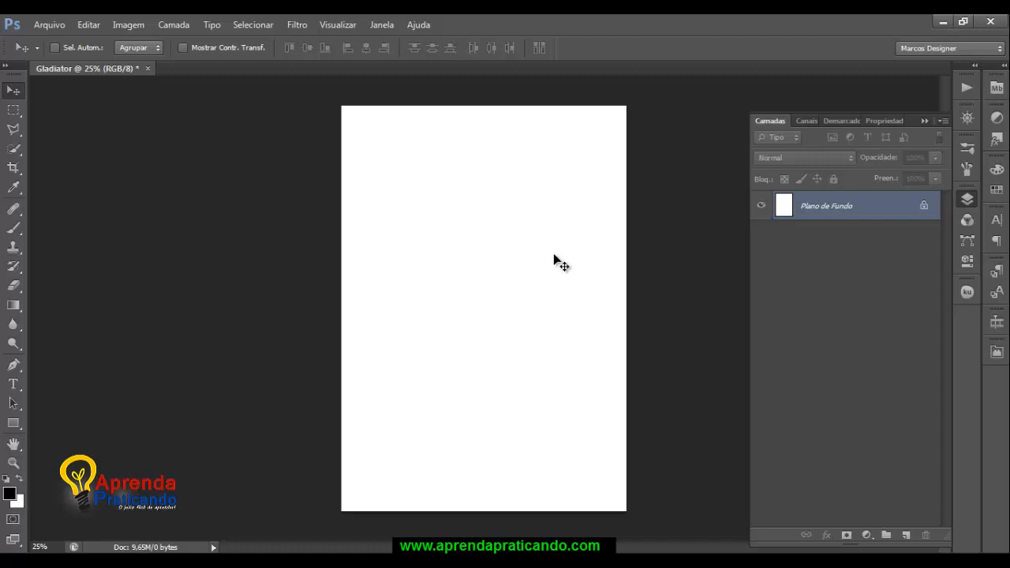
Step: Switch to the gladiator montagem folder in Windows Explorer and place the Cliff_top__by_The_strawberry_tree image in the Photoshop document Gladiator
{"action": "key", "text": "alt+Tab"}
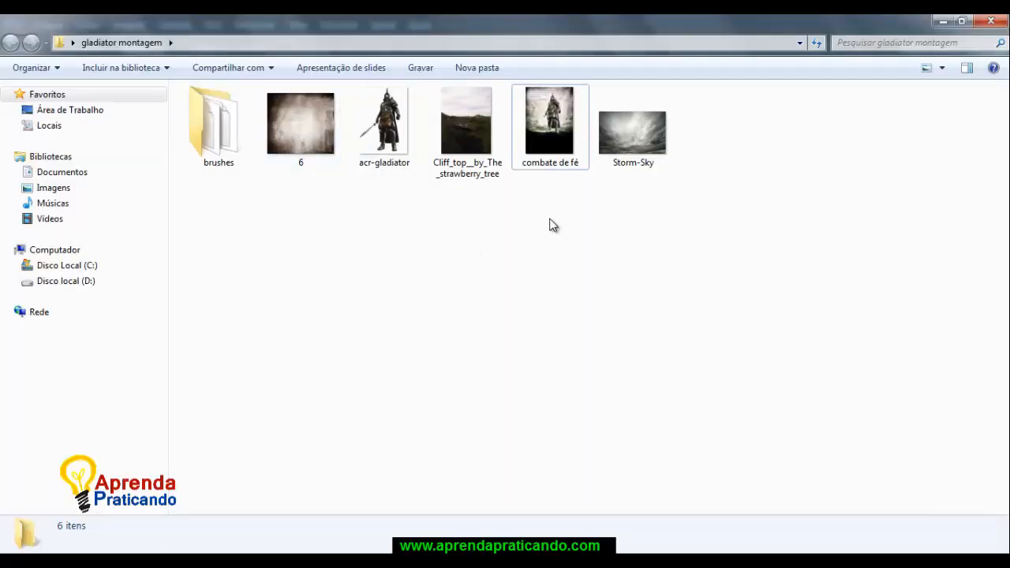
{"action": "left_click_drag", "start_coordinate": [467, 129], "coordinate": [444, 291]}
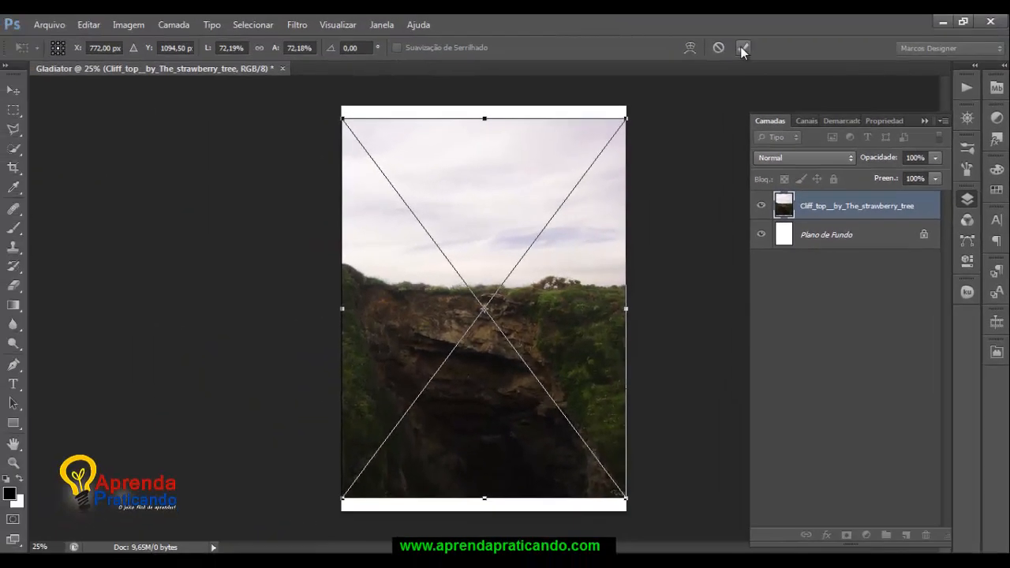
{"action": "left_click", "coordinate": [743, 48]}
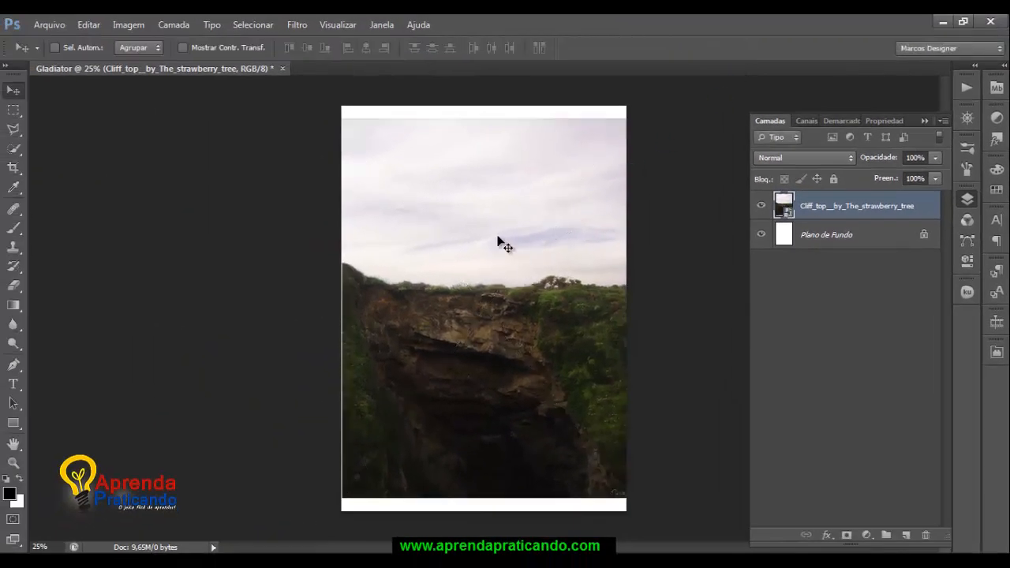
Step: Move the cliff image down to the lower edge of the page and rename its layer floor
{"action": "left_click_drag", "start_coordinate": [487, 287], "coordinate": [487, 308]}
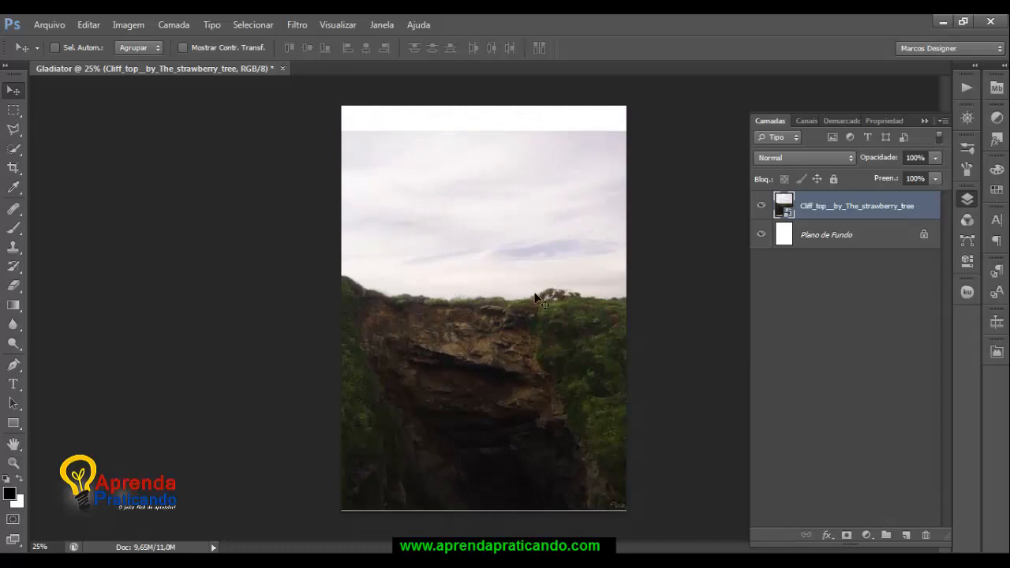
{"action": "double_click", "coordinate": [821, 207]}
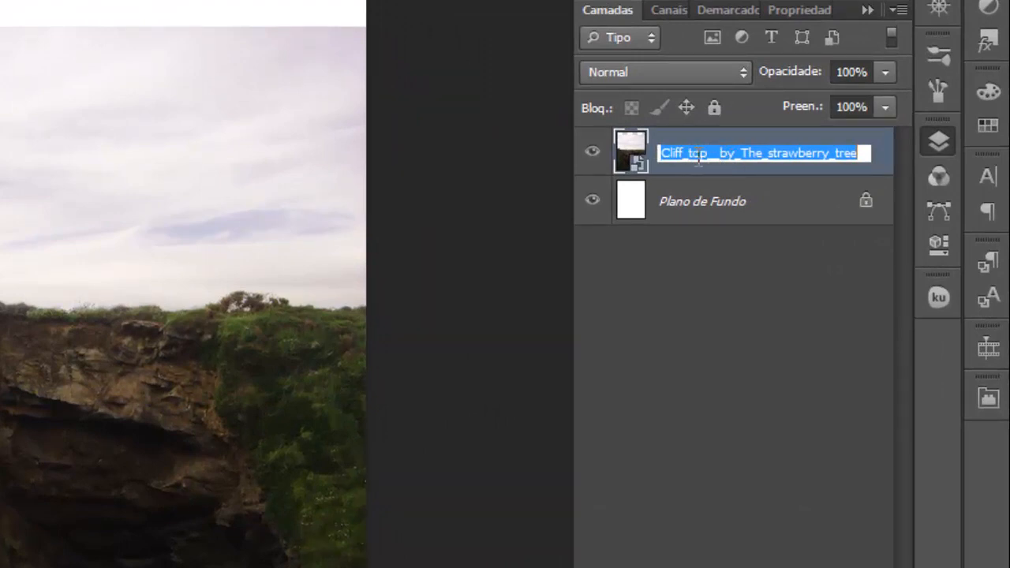
{"action": "type", "text": "floo"}
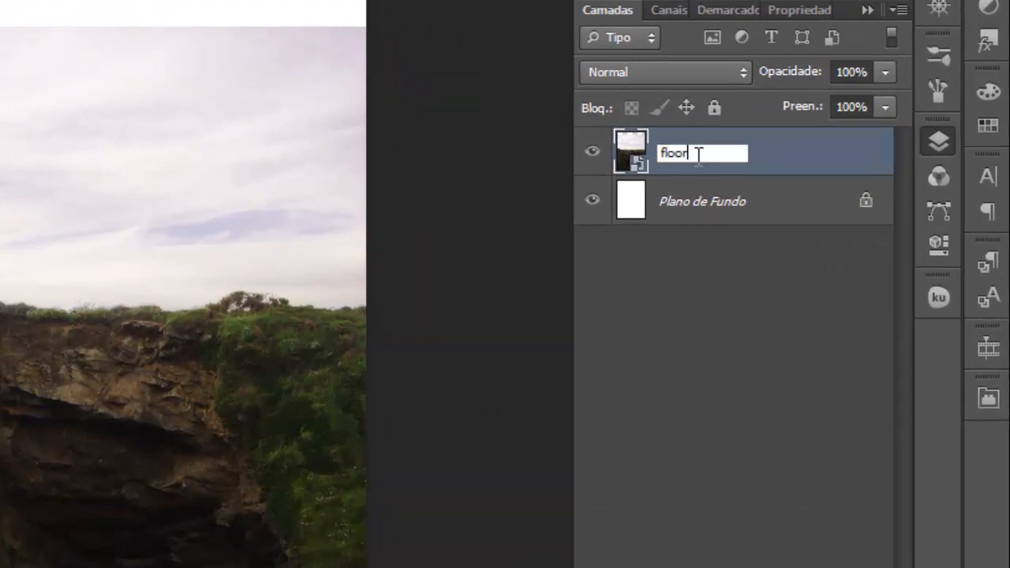
{"action": "type", "text": "r"}
{"action": "key", "text": "Return"}
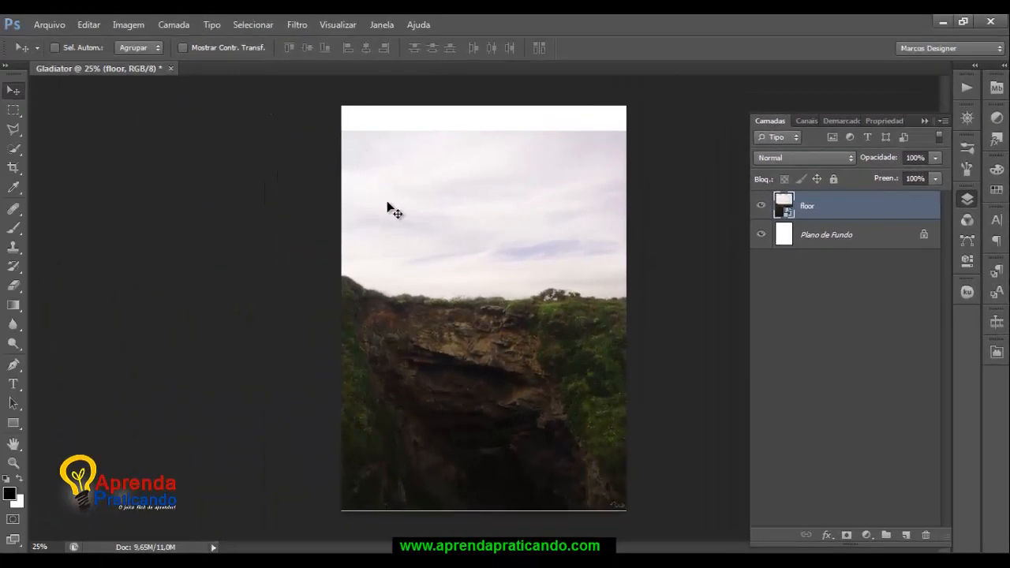
Step: Switch to the gladiator montagem folder in Windows Explorer and place the Storm-Sky image in the Photoshop document Gladiator at its default size
{"action": "key", "text": "alt+Tab"}
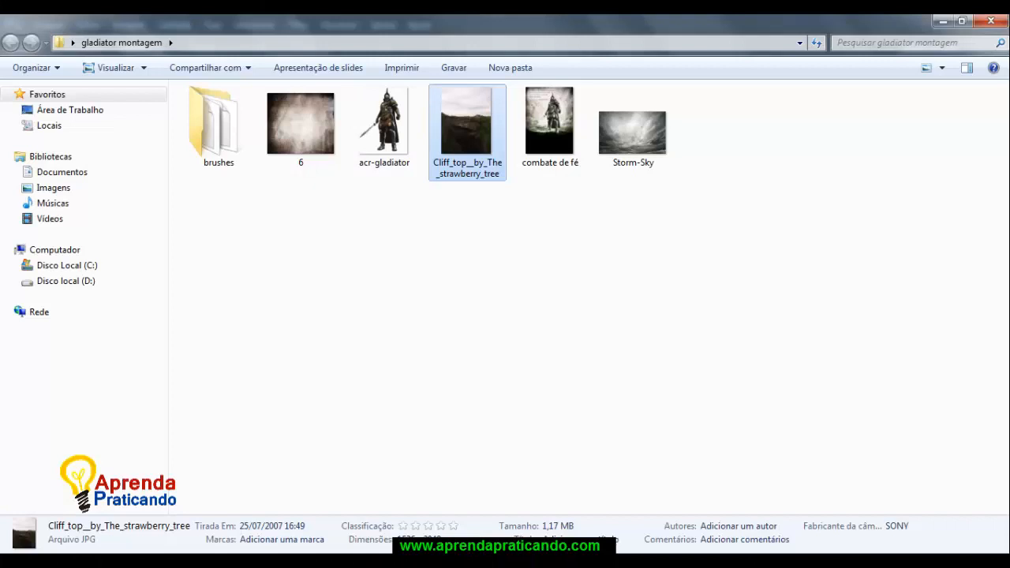
{"action": "left_click", "coordinate": [491, 261]}
{"action": "left_click", "coordinate": [623, 138]}
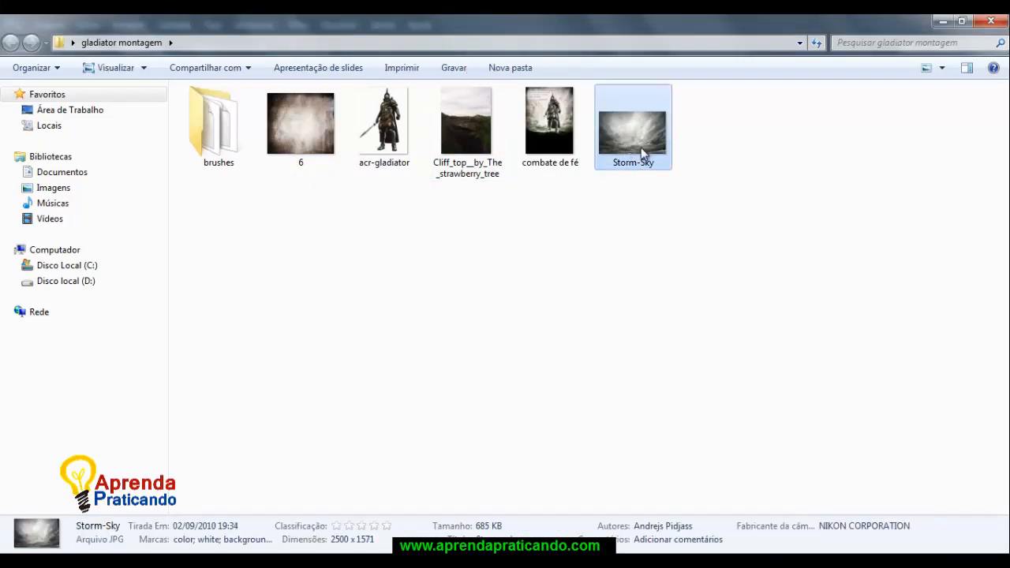
{"action": "left_click_drag", "start_coordinate": [649, 146], "coordinate": [463, 298]}
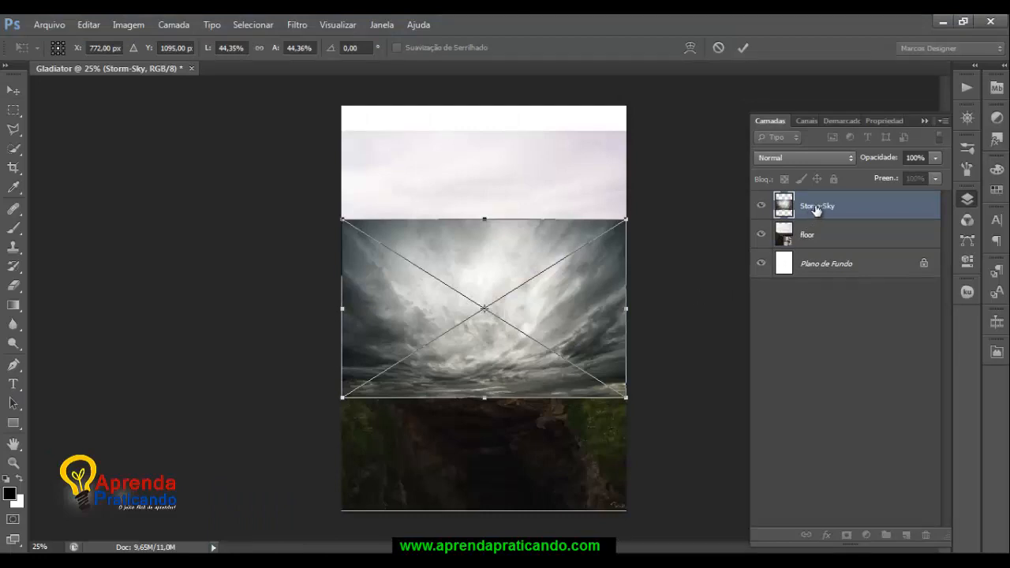
{"action": "left_click", "coordinate": [746, 47]}
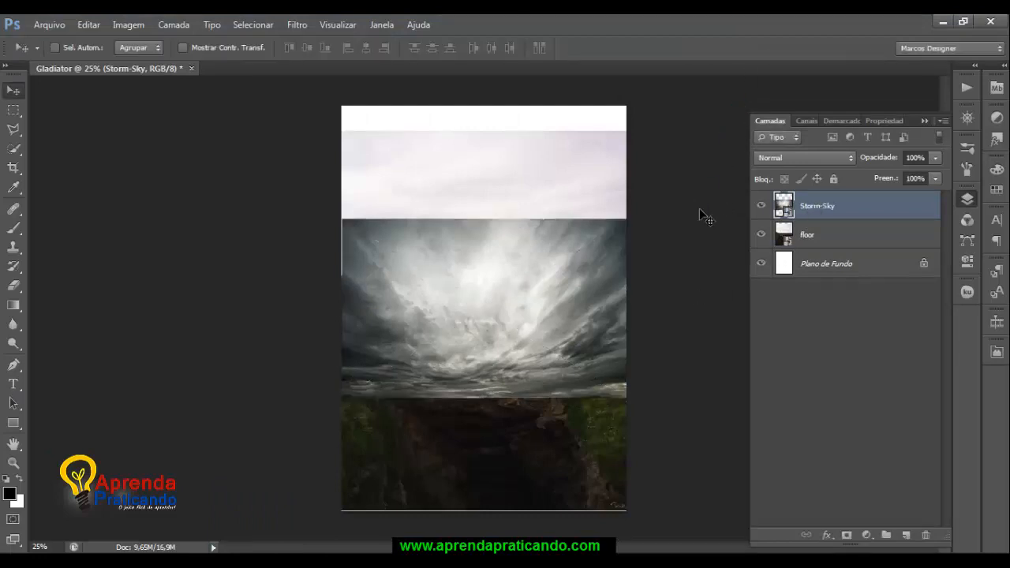
Step: Rename the Storm-Sky layer sky and move it beneath the floor layer
{"action": "double_click", "coordinate": [815, 208]}
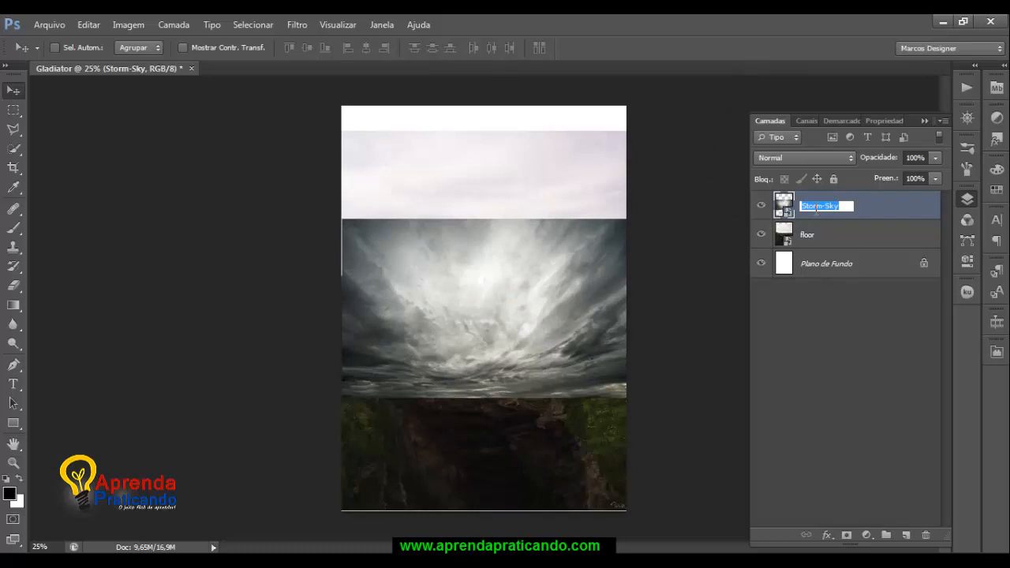
{"action": "type", "text": "c"}
{"action": "type", "text": "ky"}
{"action": "key", "text": "Return"}
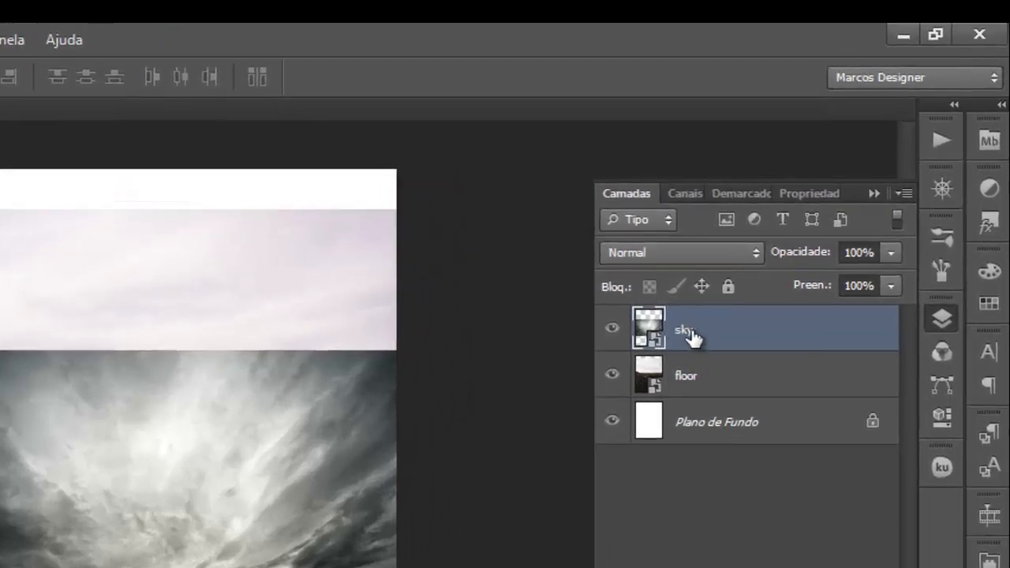
{"action": "left_click_drag", "start_coordinate": [689, 332], "coordinate": [659, 394]}
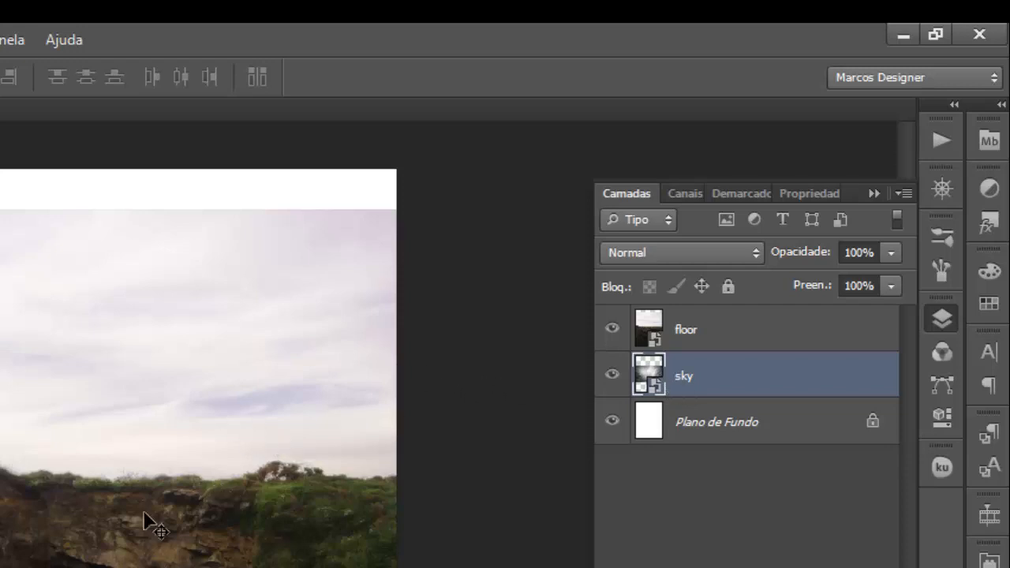
Step: Place the acr-gladiator image from the gladiator montagem folder directly above the floor layer in the Photoshop document
{"action": "left_click", "coordinate": [695, 333]}
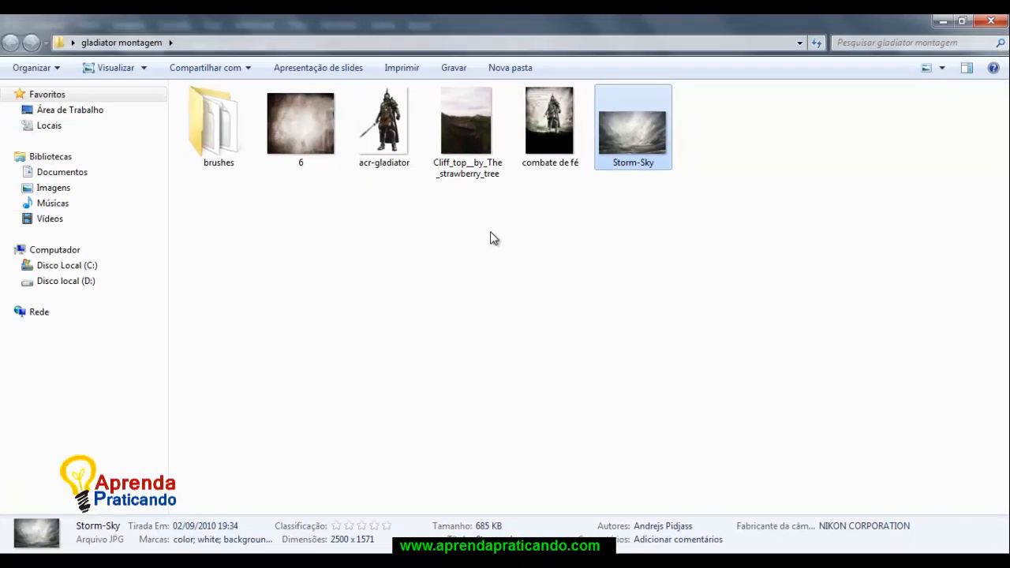
{"action": "left_click", "coordinate": [407, 154]}
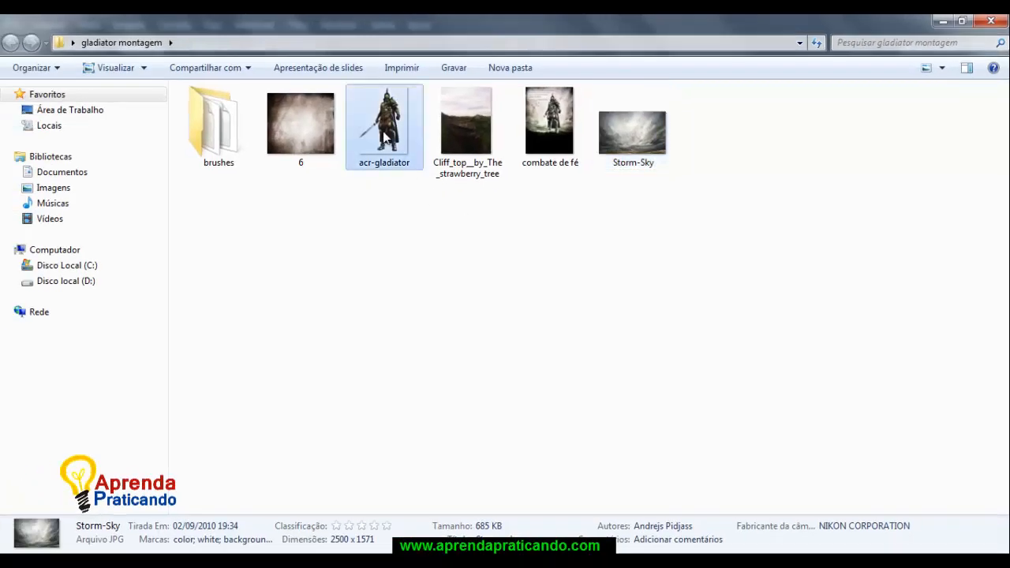
{"action": "left_click_drag", "start_coordinate": [404, 142], "coordinate": [471, 345]}
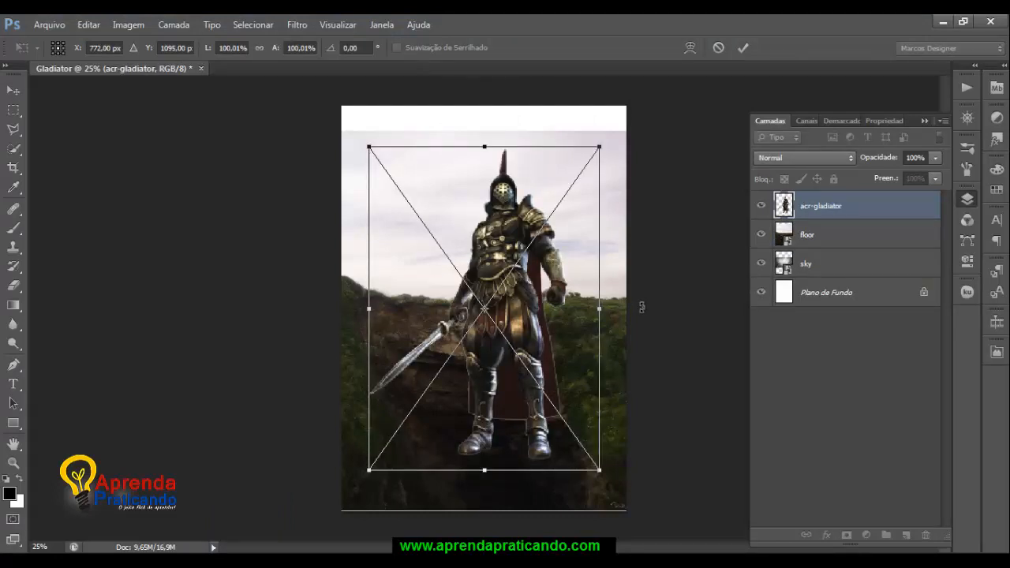
{"action": "key", "text": "Return"}
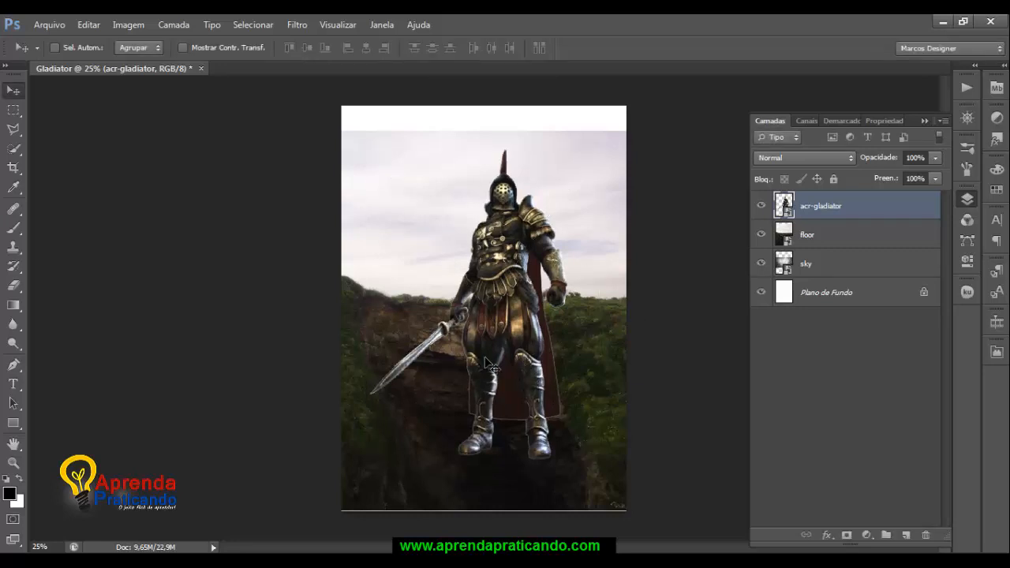
Step: Hide the acr-gladiator and sky layers and make the floor layer active
{"action": "left_click", "coordinate": [761, 208]}
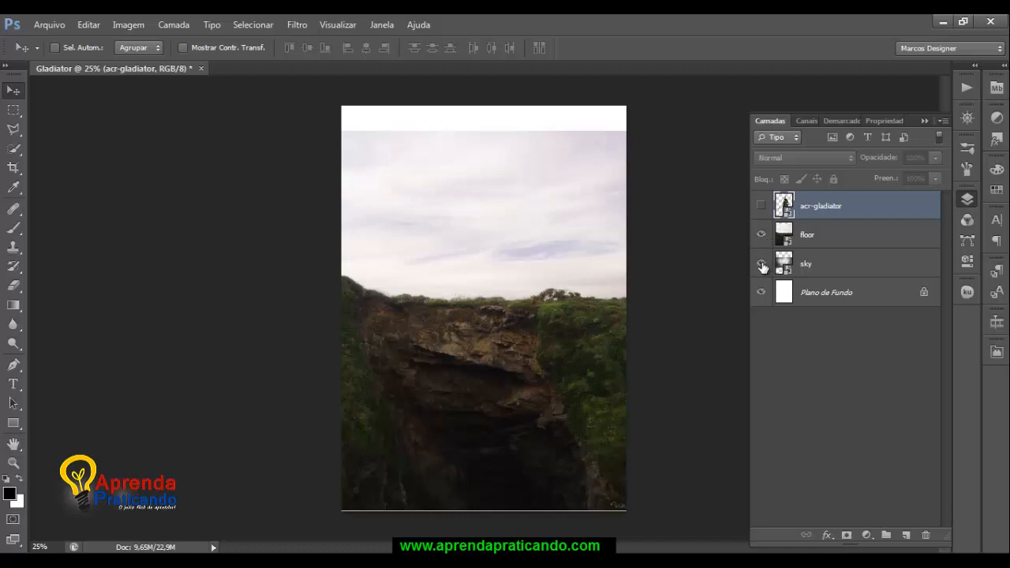
{"action": "left_click", "coordinate": [761, 264]}
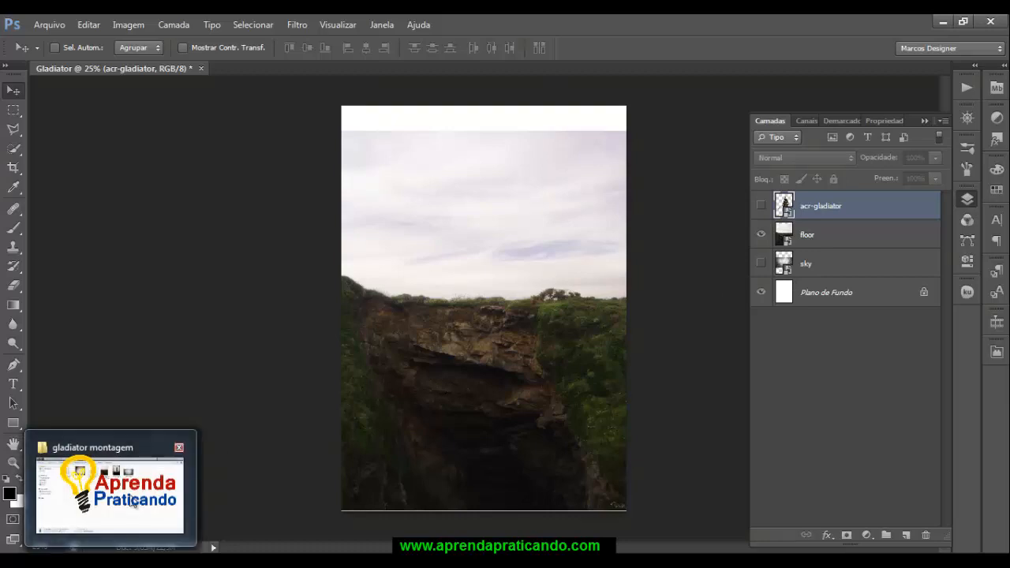
{"action": "left_click", "coordinate": [110, 493]}
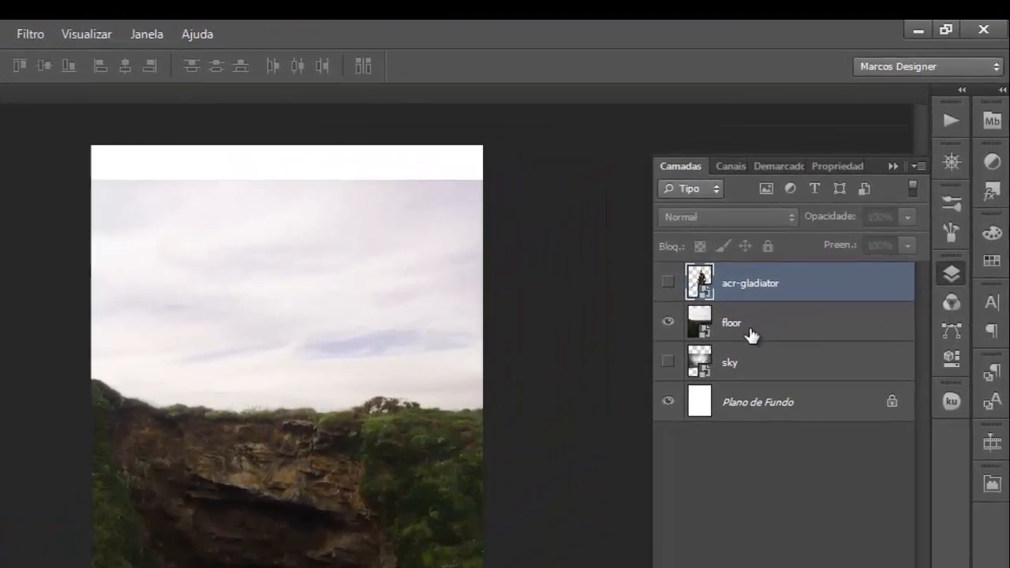
{"action": "left_click", "coordinate": [805, 240]}
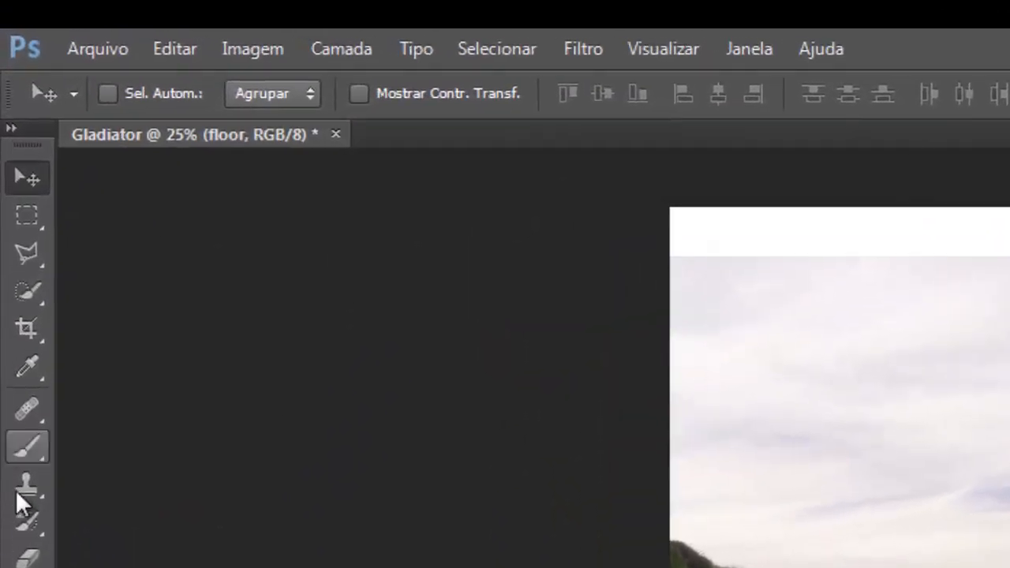
Step: Try selecting the pale sky of the floor layer with the Magic Wand, adding the bluish cloud area, and clear the selection
{"action": "left_click", "coordinate": [27, 253]}
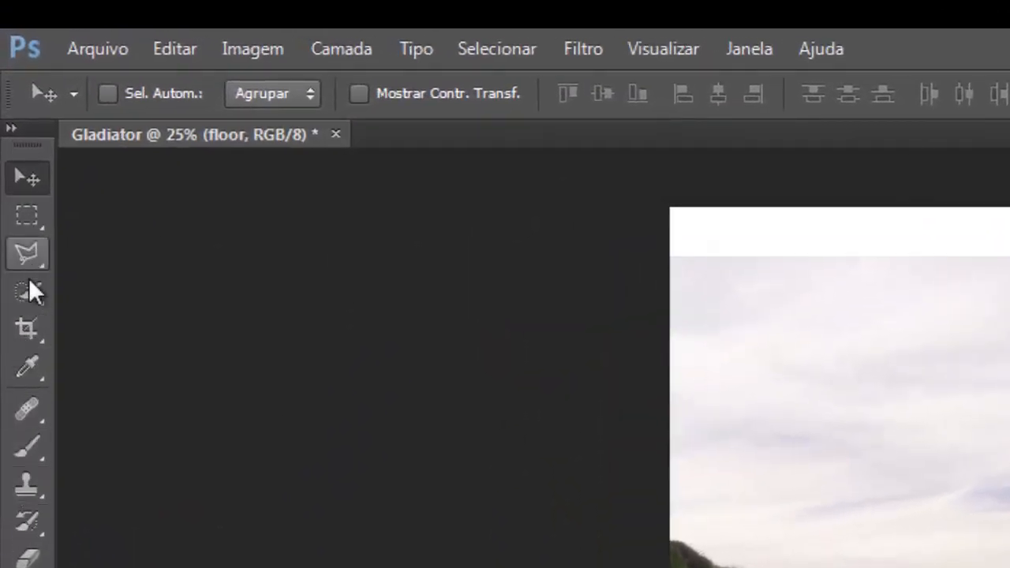
{"action": "left_click", "coordinate": [38, 342]}
{"action": "left_click", "coordinate": [40, 306]}
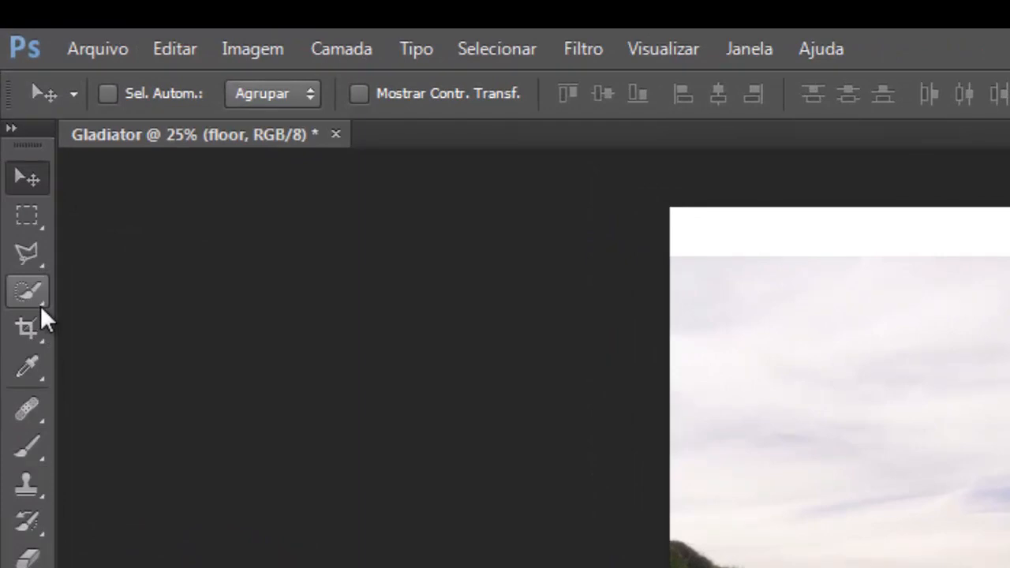
{"action": "key", "text": "v"}
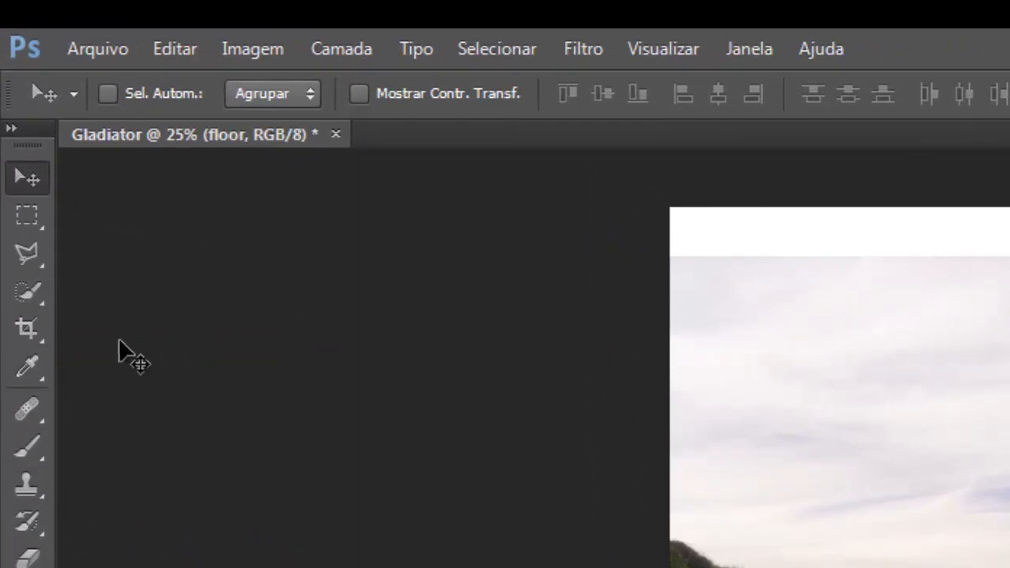
{"action": "left_click", "coordinate": [44, 306]}
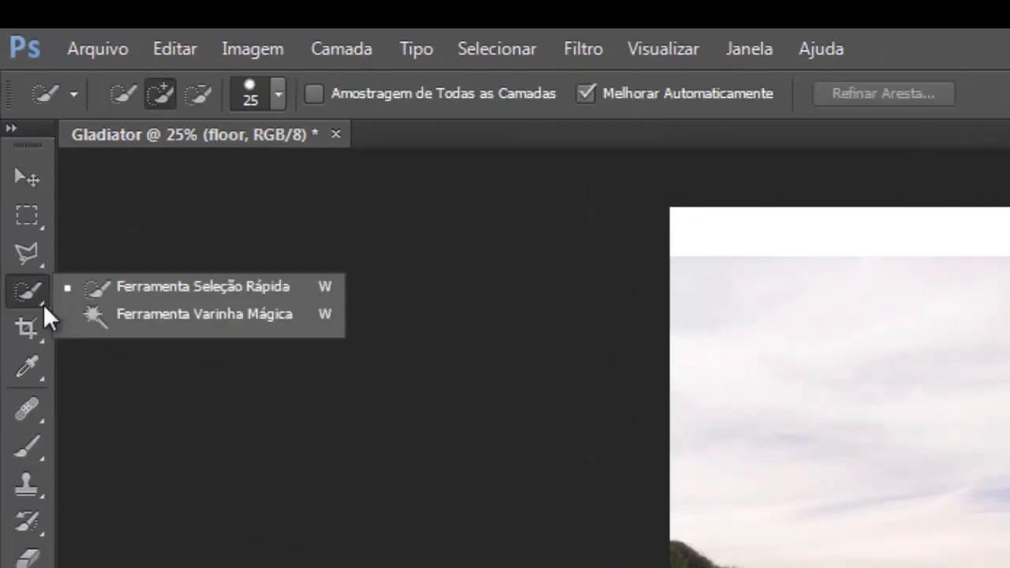
{"action": "left_click", "coordinate": [172, 314]}
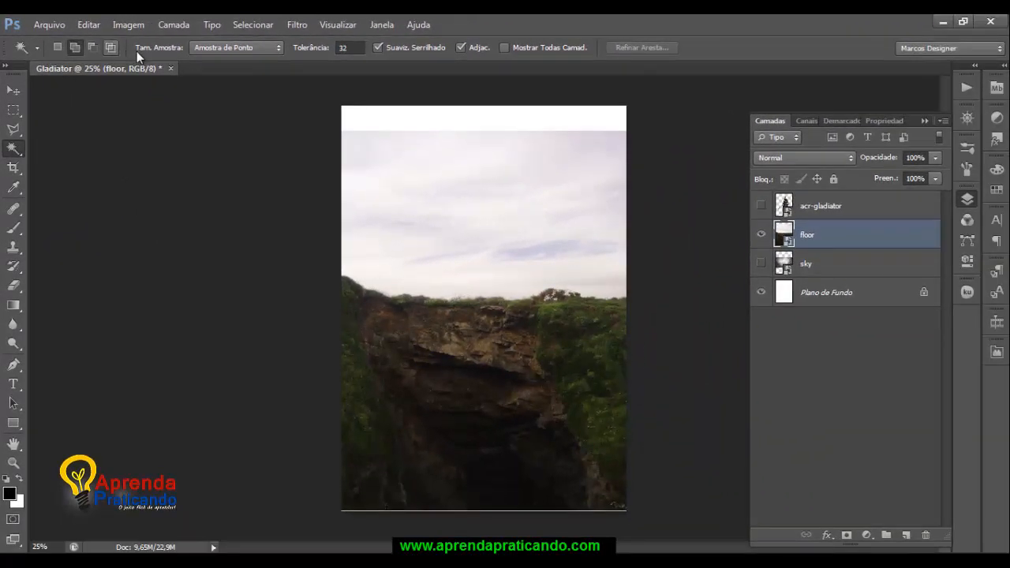
{"action": "left_click", "coordinate": [349, 48]}
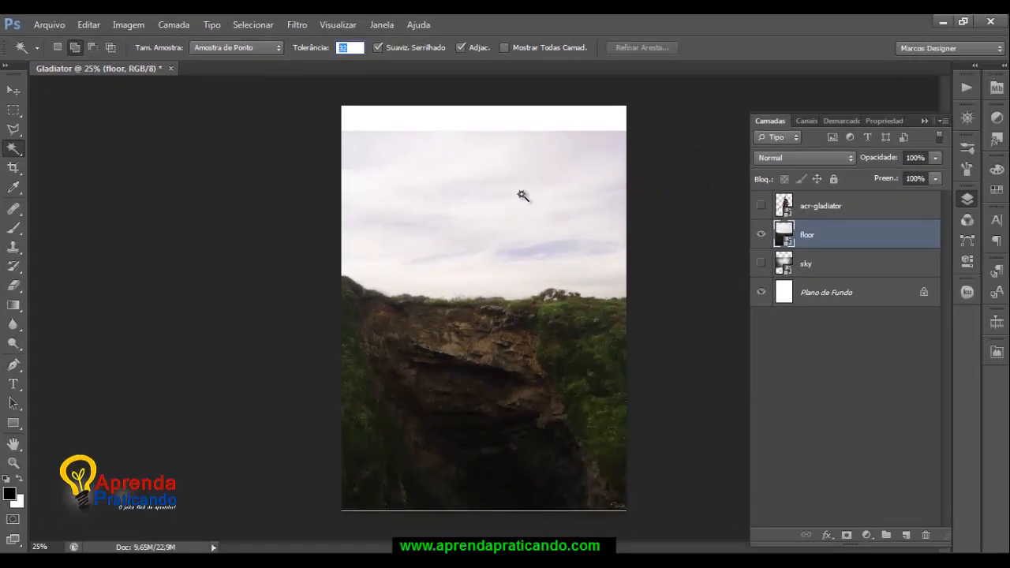
{"action": "left_click", "coordinate": [541, 216]}
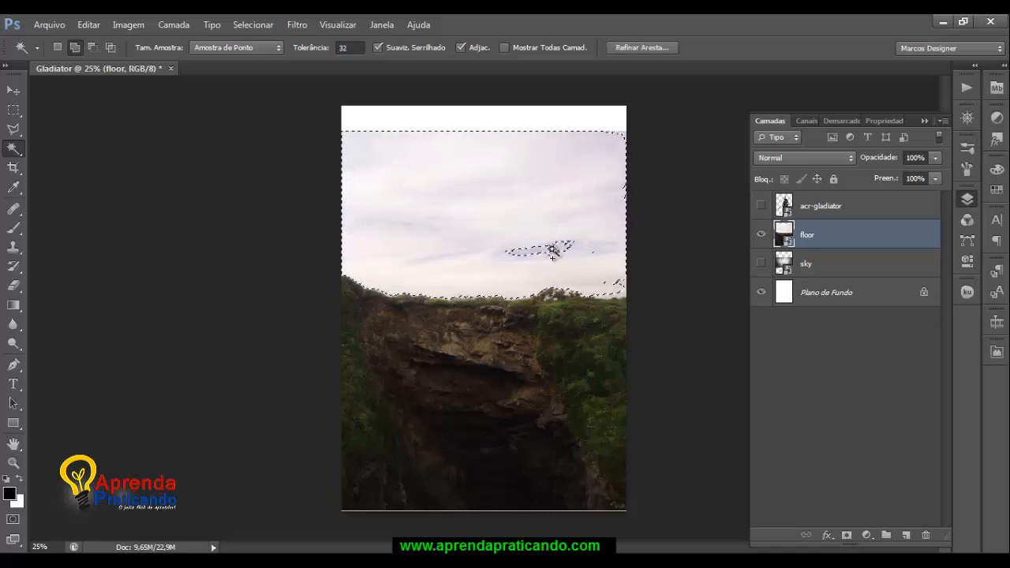
{"action": "left_click", "coordinate": [582, 261]}
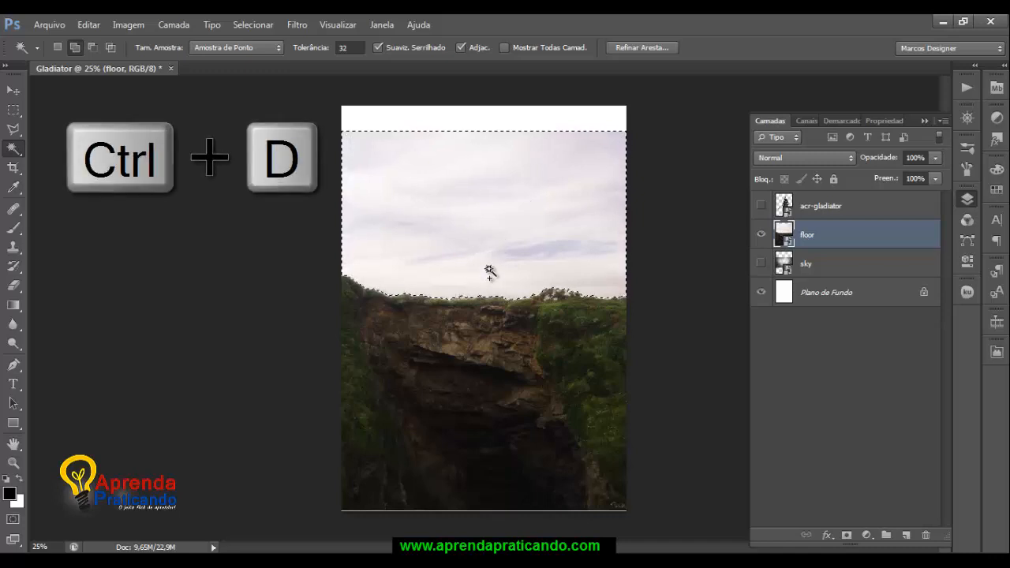
{"action": "key", "text": "ctrl+d"}
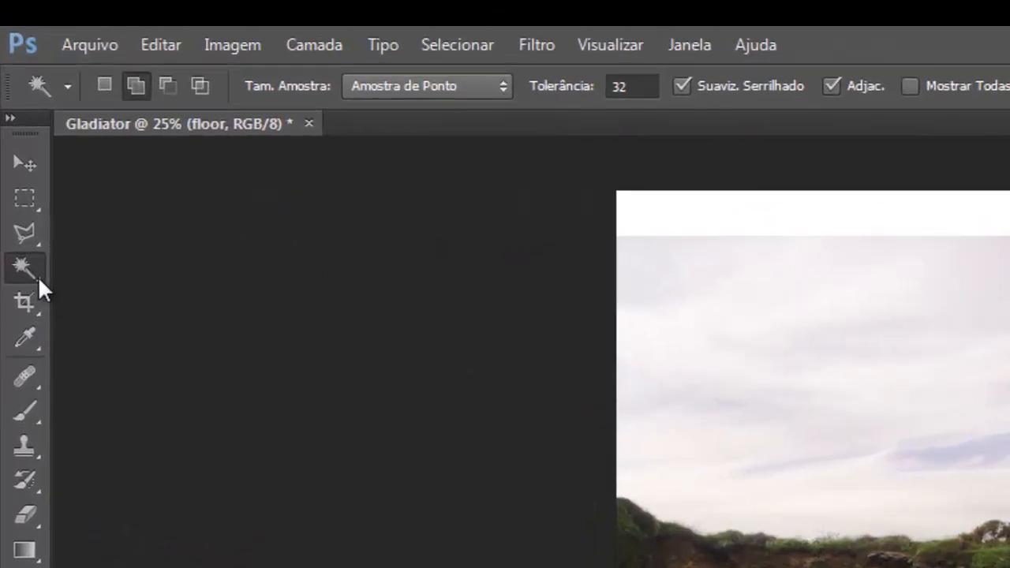
Step: Select the sky area of the floor layer with the Quick Selection tool and invert the selection
{"action": "right_click", "coordinate": [38, 277]}
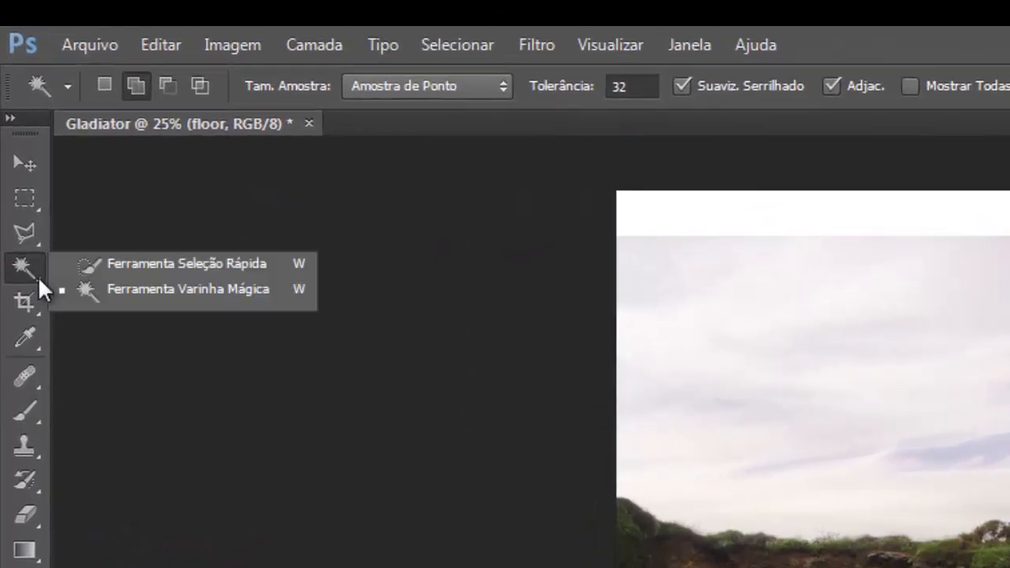
{"action": "left_click", "coordinate": [98, 264]}
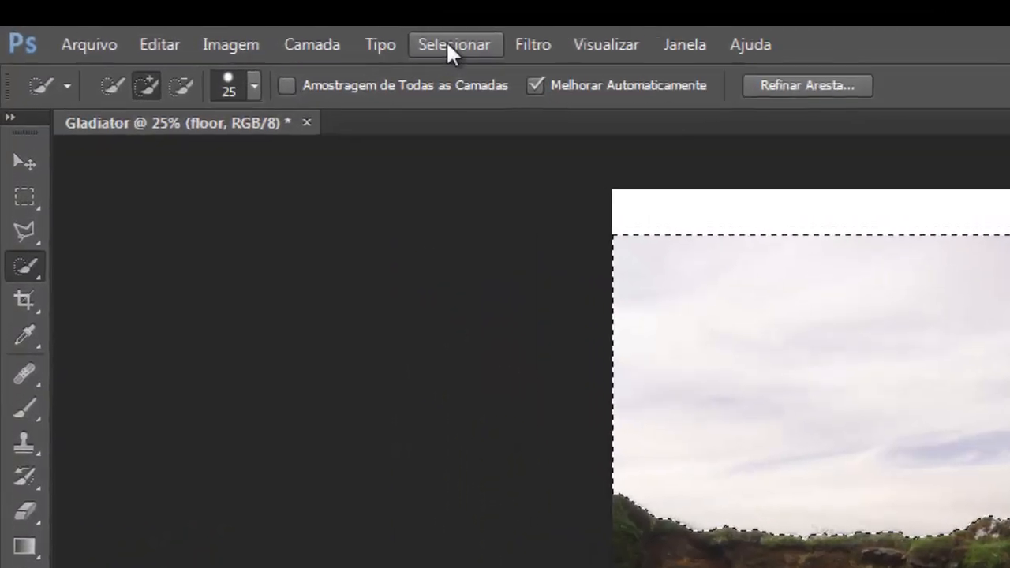
{"action": "left_click", "coordinate": [254, 25]}
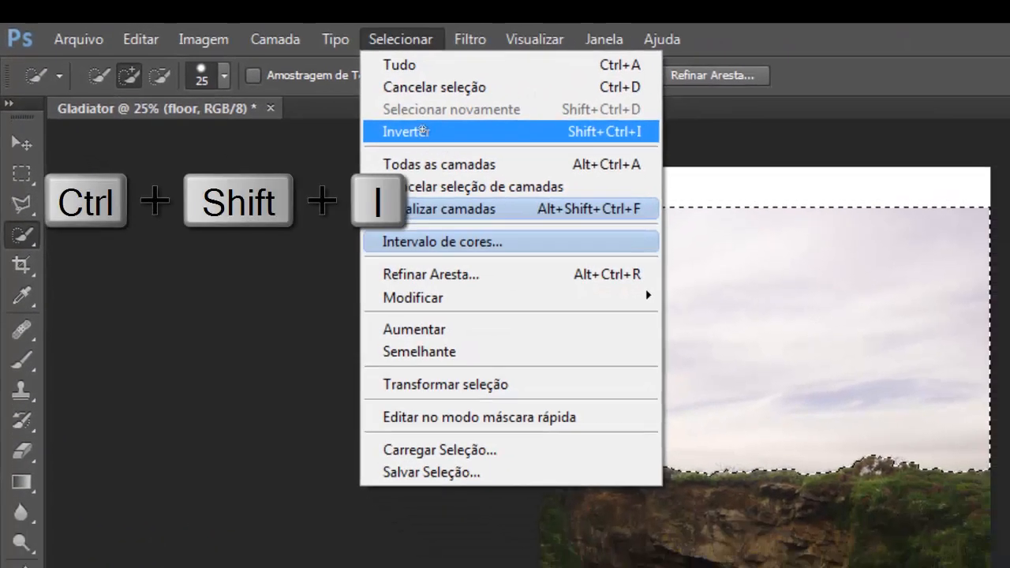
{"action": "left_click", "coordinate": [423, 131]}
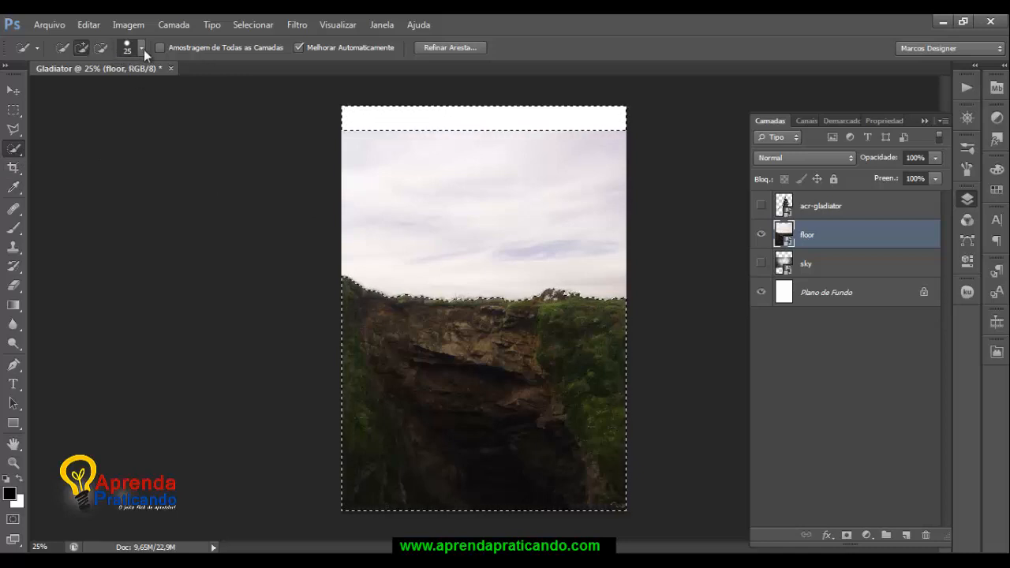
Step: Open Refine Edge for the inverted cliff selection, check its view modes and keep the On Black preview
{"action": "left_click", "coordinate": [446, 48]}
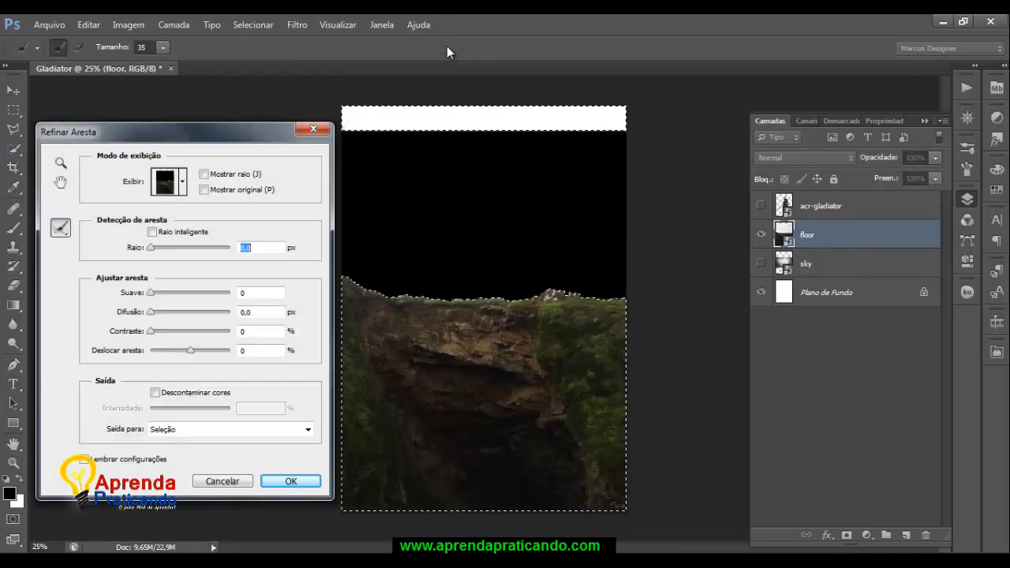
{"action": "left_click_drag", "start_coordinate": [249, 129], "coordinate": [264, 92]}
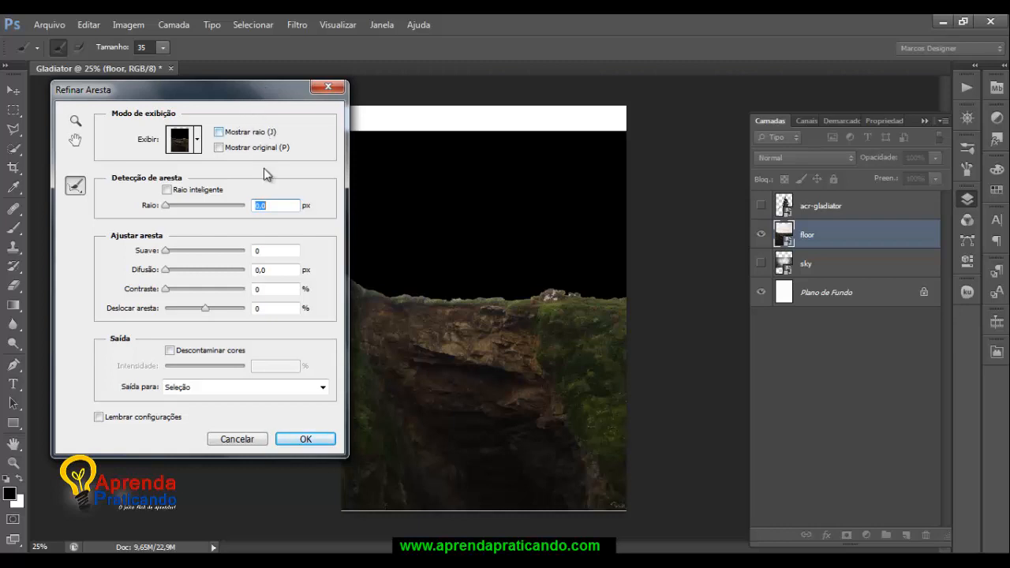
{"action": "left_click", "coordinate": [197, 141]}
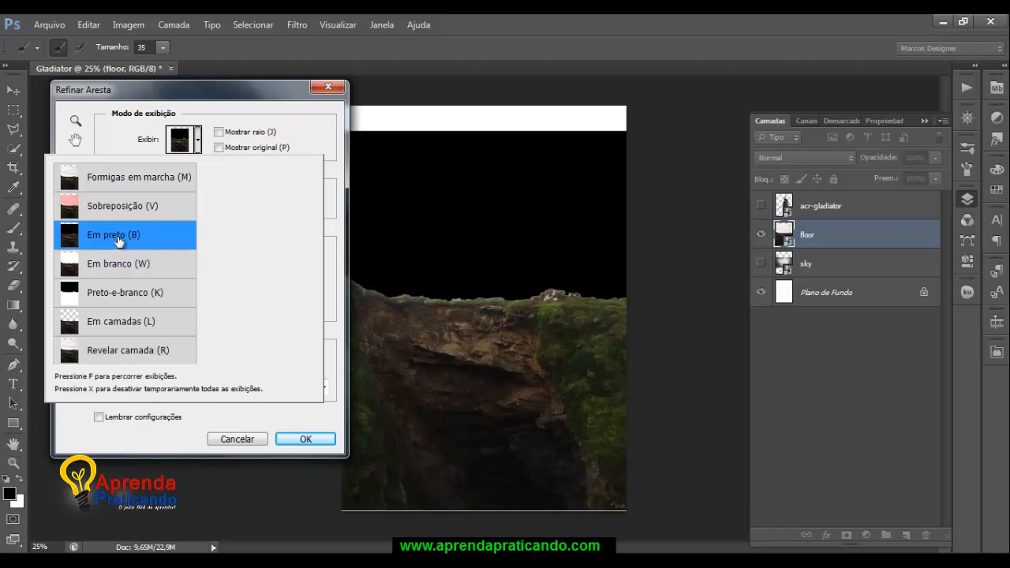
{"action": "left_click", "coordinate": [179, 96]}
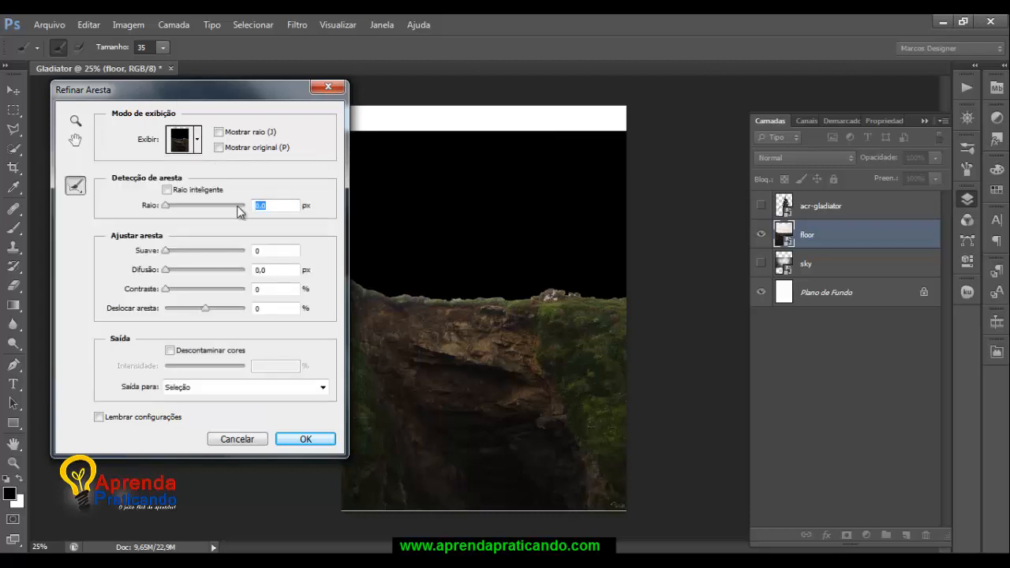
{"action": "left_click_drag", "start_coordinate": [260, 97], "coordinate": [250, 96]}
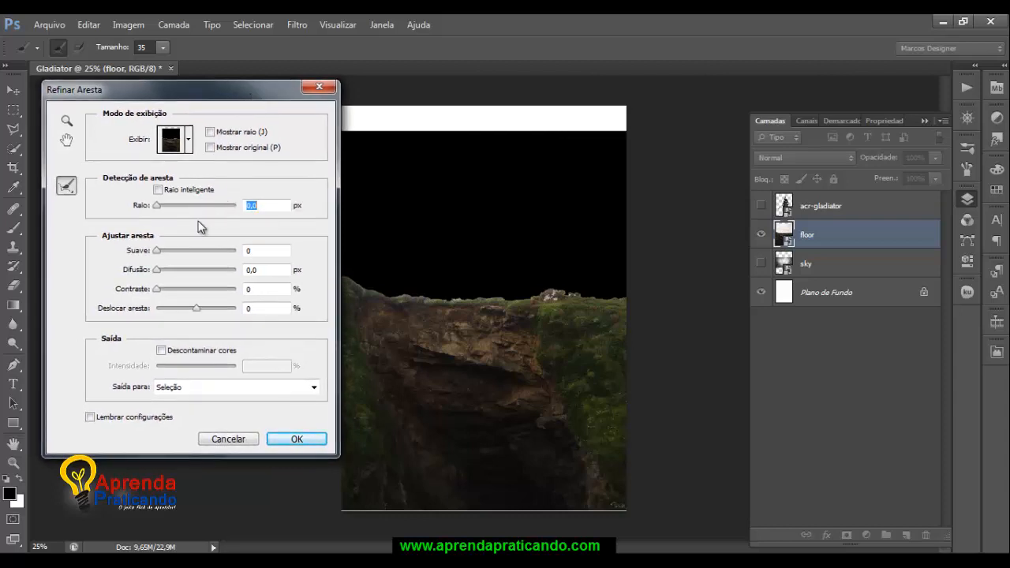
Step: Enable the smart radius for the cliff selection's edge detection and set the radius to 98.5 px
{"action": "left_click", "coordinate": [159, 189]}
{"action": "key", "text": "ctrl+plus"}
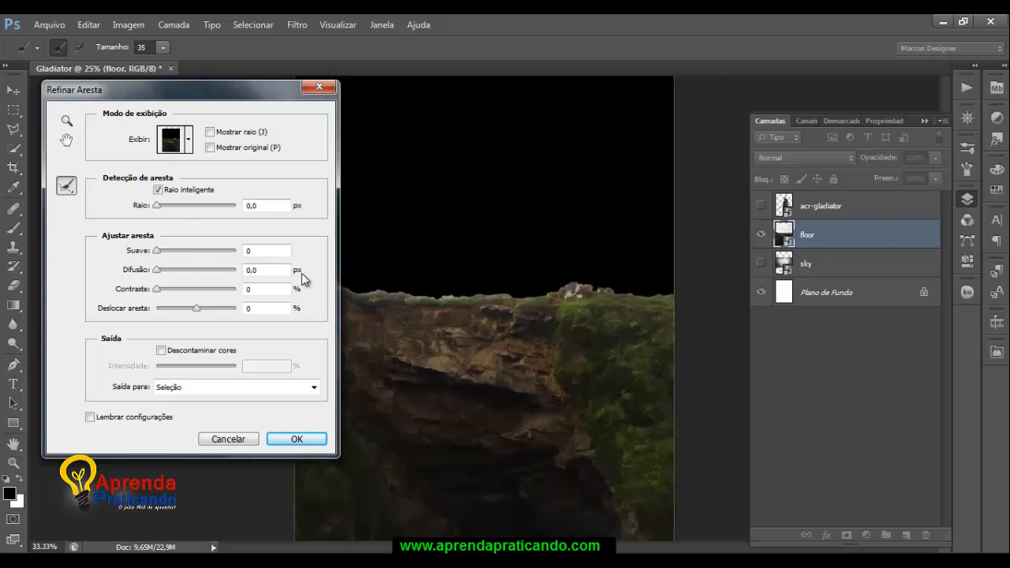
{"action": "key", "text": "ctrl+plus"}
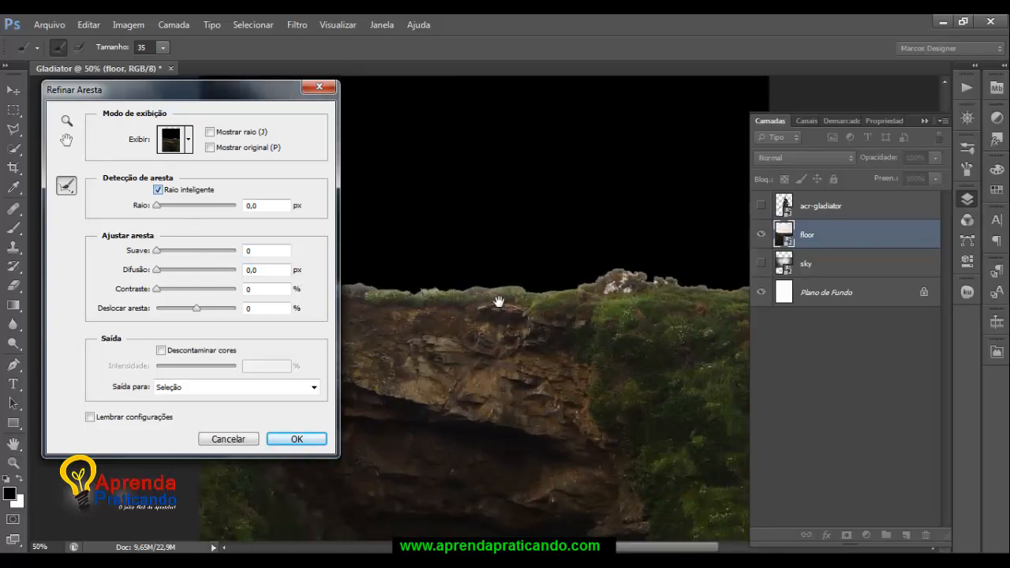
{"action": "left_click_drag", "start_coordinate": [264, 95], "coordinate": [243, 140]}
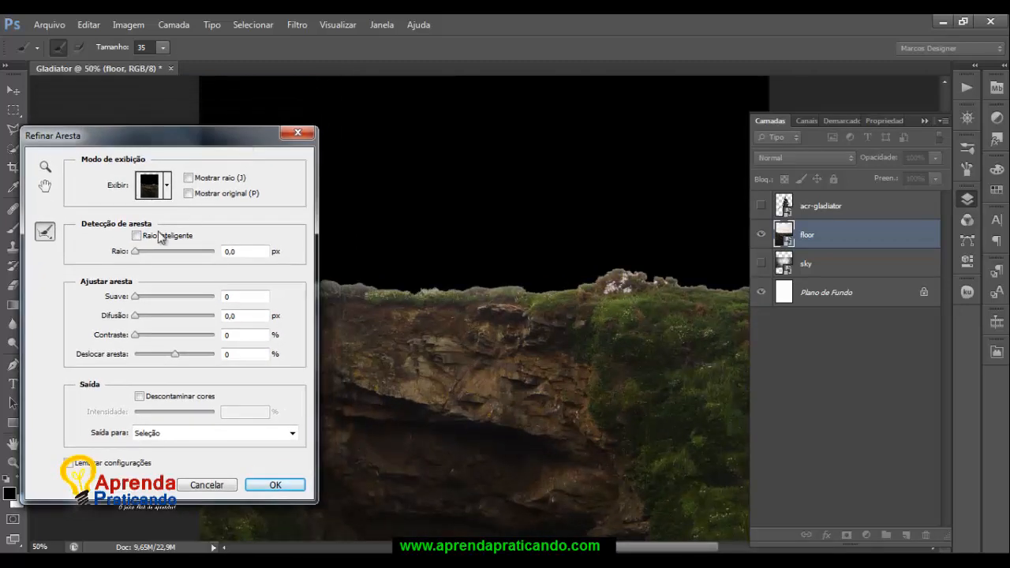
{"action": "left_click", "coordinate": [138, 236]}
{"action": "left_click_drag", "start_coordinate": [136, 252], "coordinate": [163, 253]}
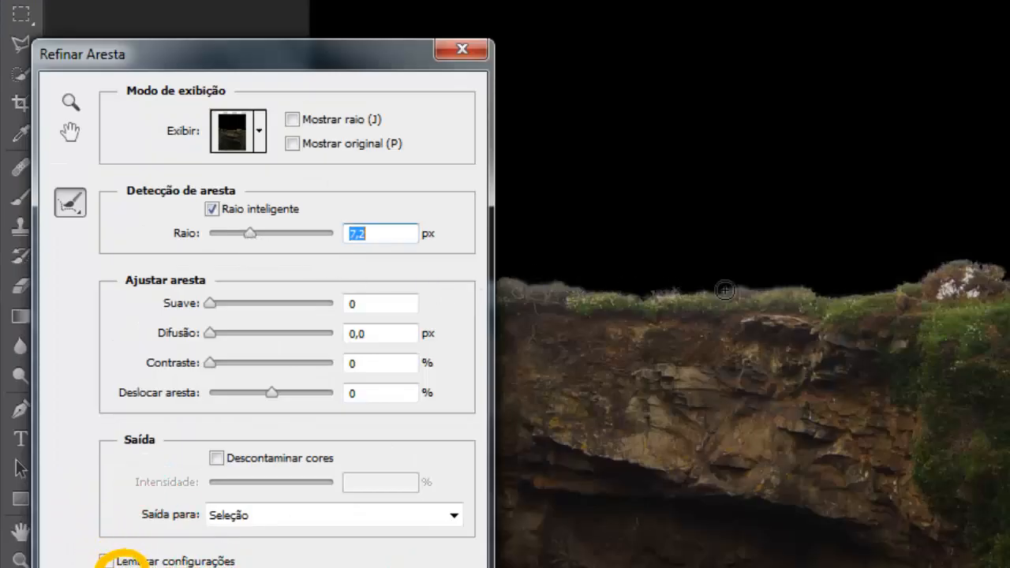
{"action": "left_click_drag", "start_coordinate": [253, 237], "coordinate": [296, 234]}
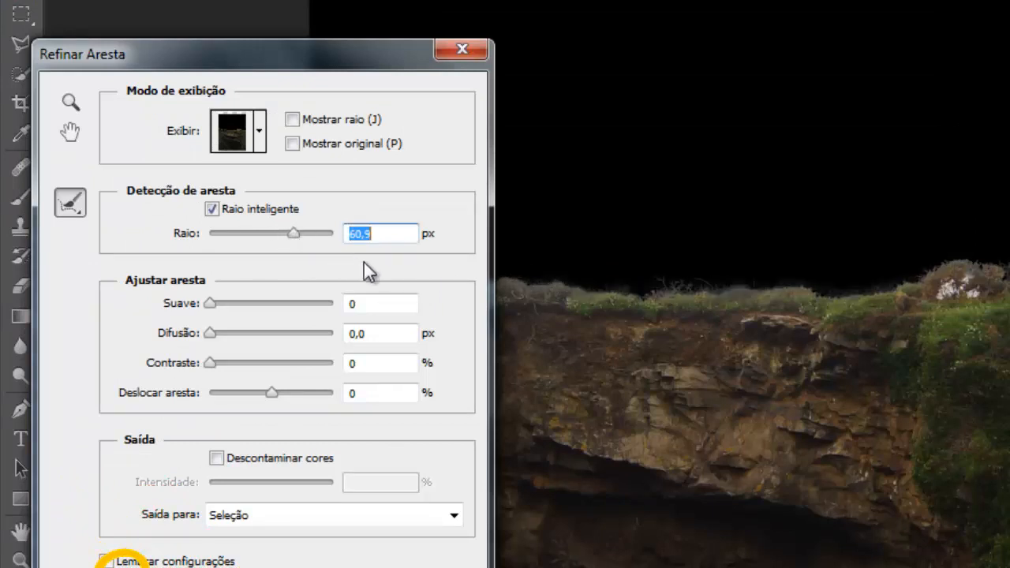
{"action": "left_click_drag", "start_coordinate": [296, 234], "coordinate": [317, 235]}
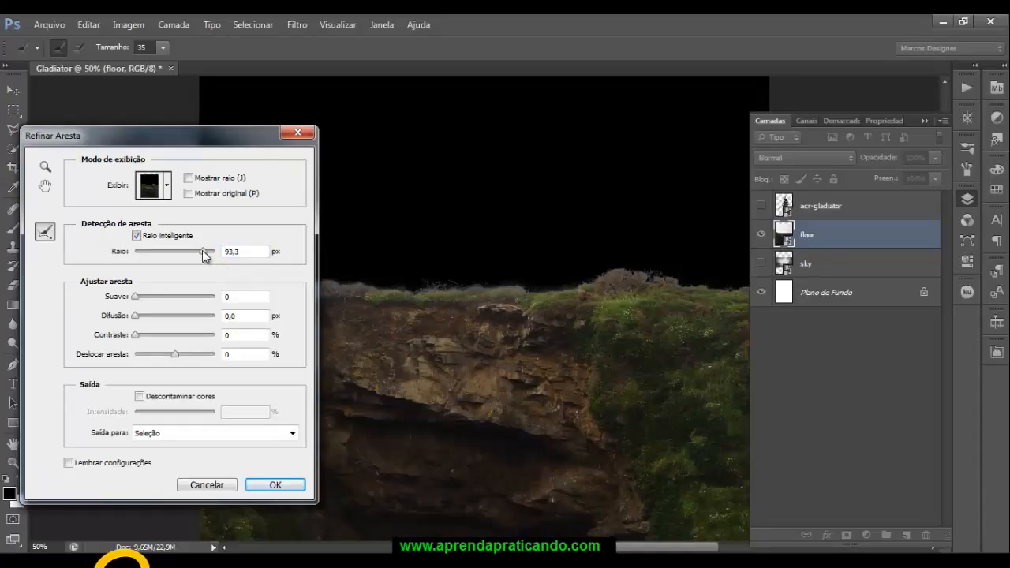
{"action": "left_click_drag", "start_coordinate": [203, 252], "coordinate": [206, 254]}
Step: Output the refined selection as a layer mask on the floor layer and apply the edge refinement
{"action": "left_click_drag", "start_coordinate": [183, 134], "coordinate": [192, 114]}
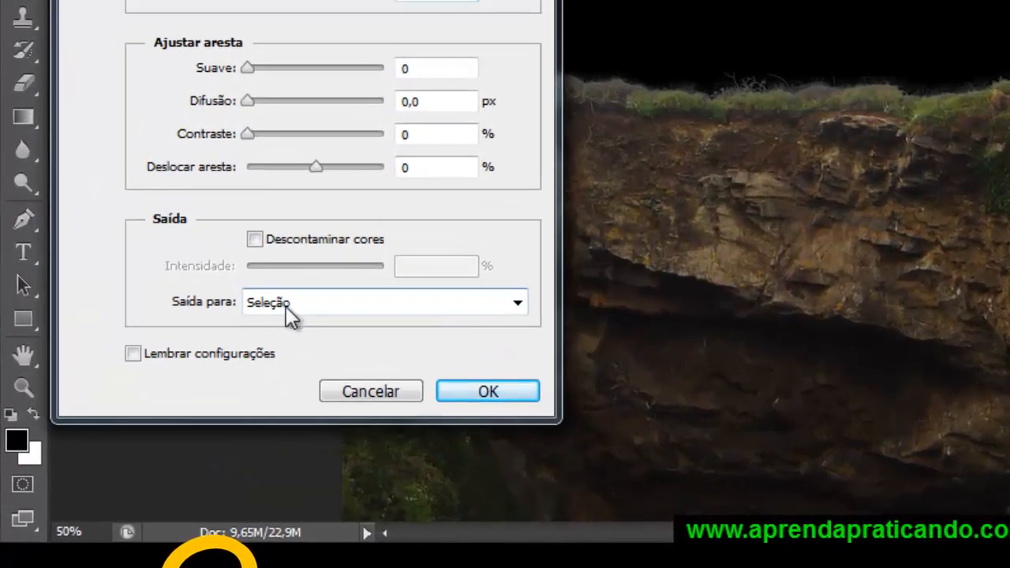
{"action": "left_click", "coordinate": [520, 311]}
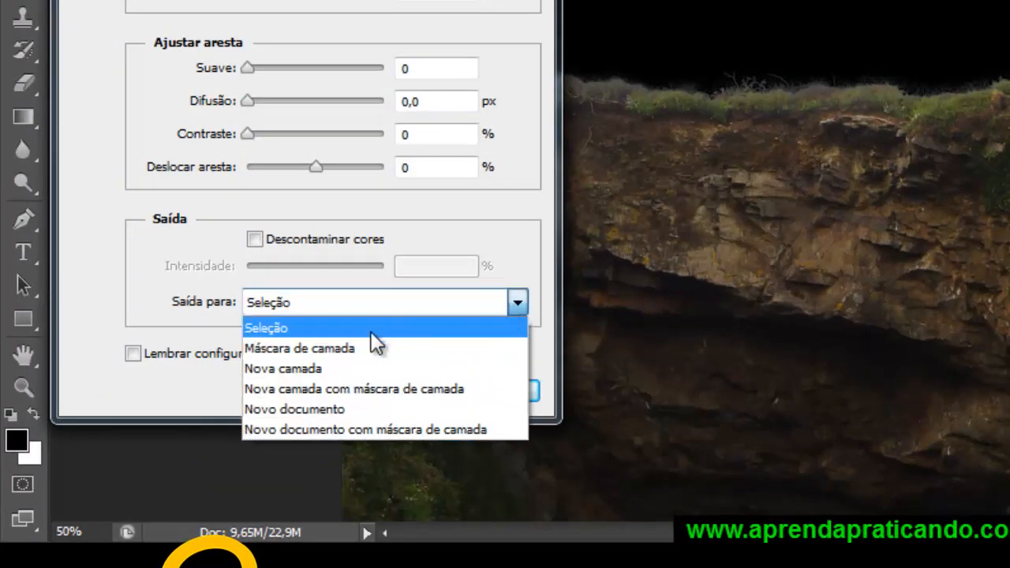
{"action": "left_click", "coordinate": [349, 348]}
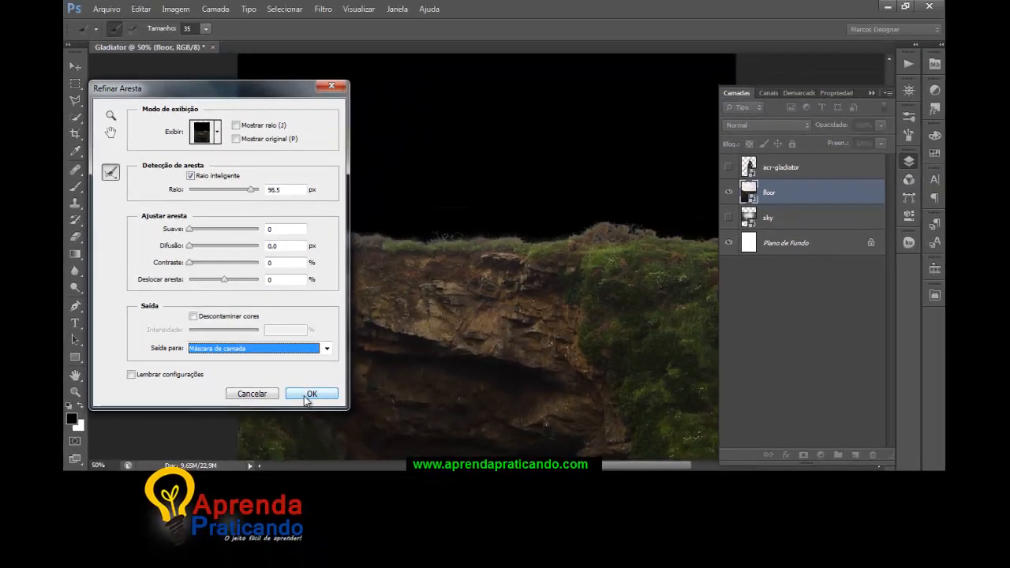
{"action": "left_click", "coordinate": [307, 393]}
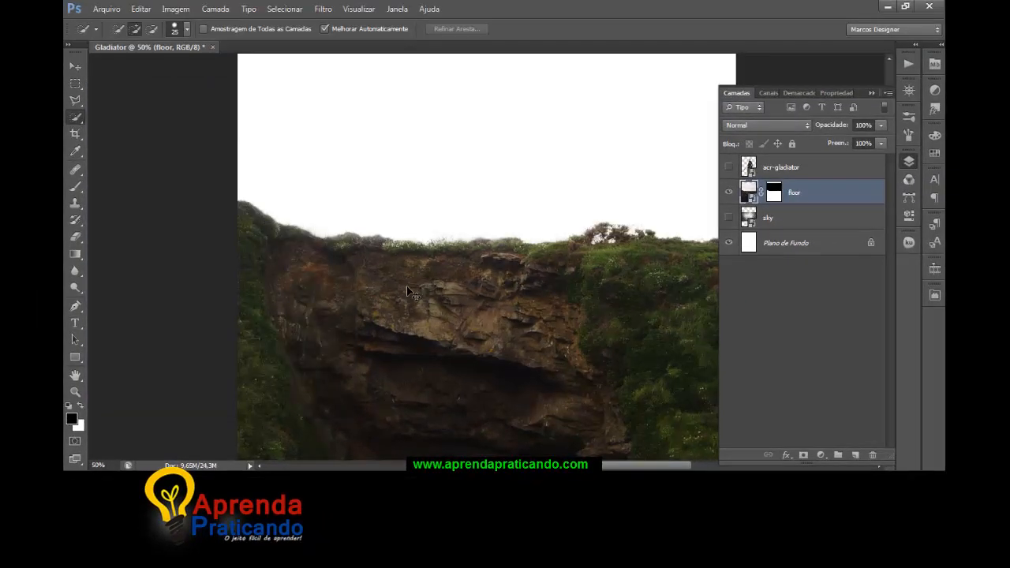
{"action": "key", "text": "ctrl+minus"}
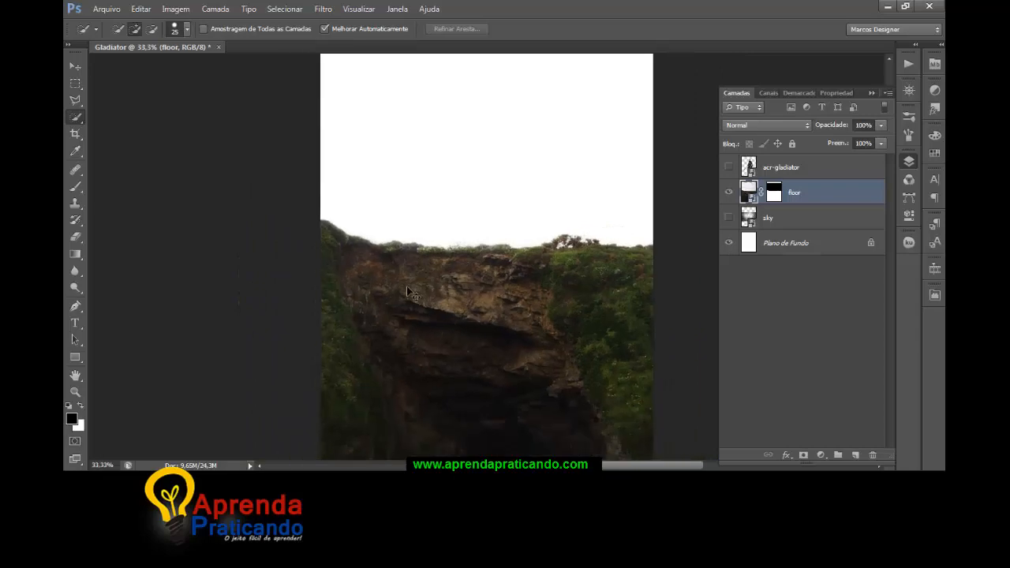
{"action": "key", "text": "ctrl+minus"}
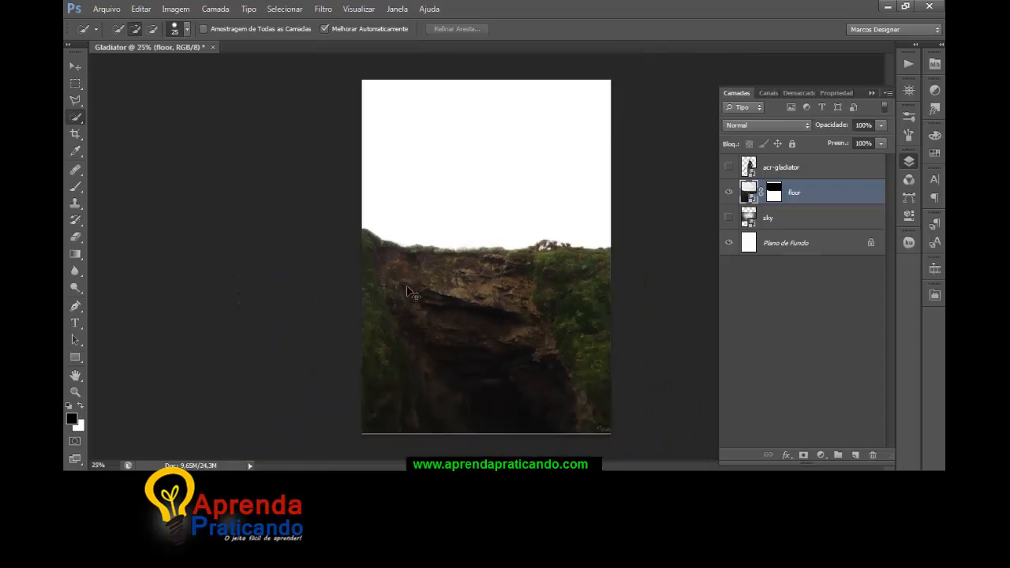
Step: Move the masked floor layer straight down by about 10 cm so the cliff fills only the lower part of the canvas
{"action": "left_click", "coordinate": [77, 69]}
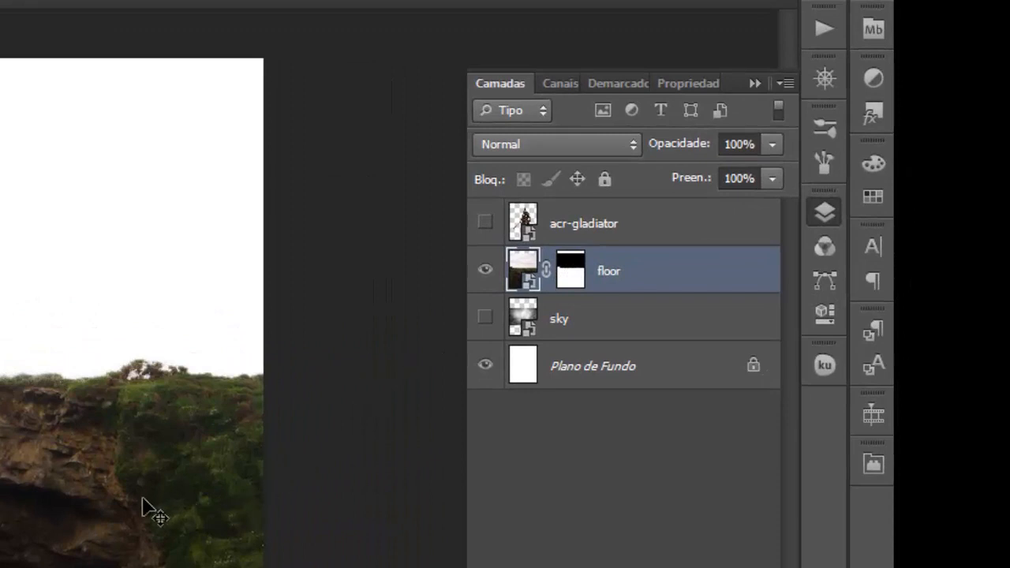
{"action": "left_click_drag", "start_coordinate": [142, 499], "coordinate": [139, 567]}
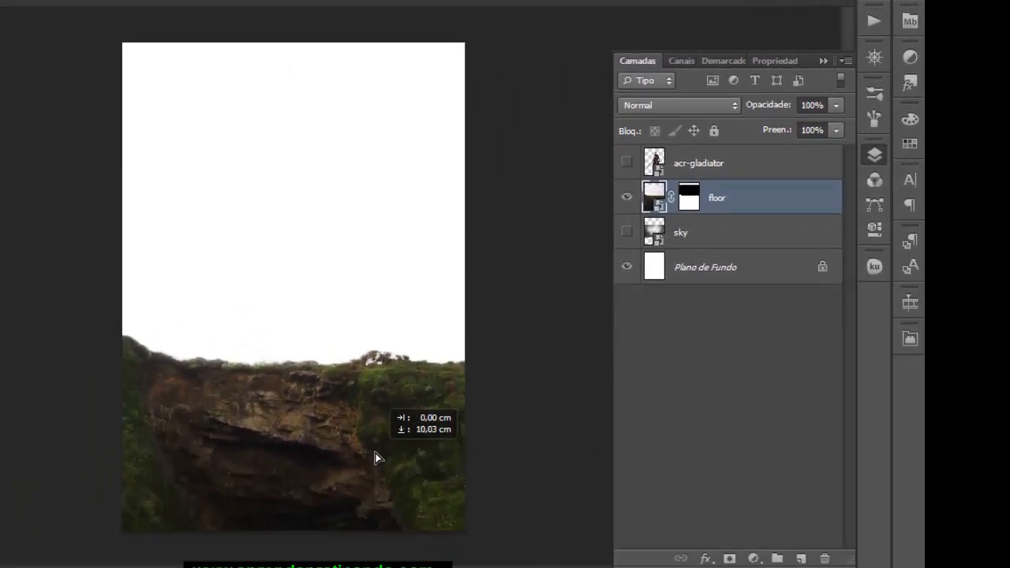
{"action": "left_click_drag", "start_coordinate": [374, 458], "coordinate": [377, 469]}
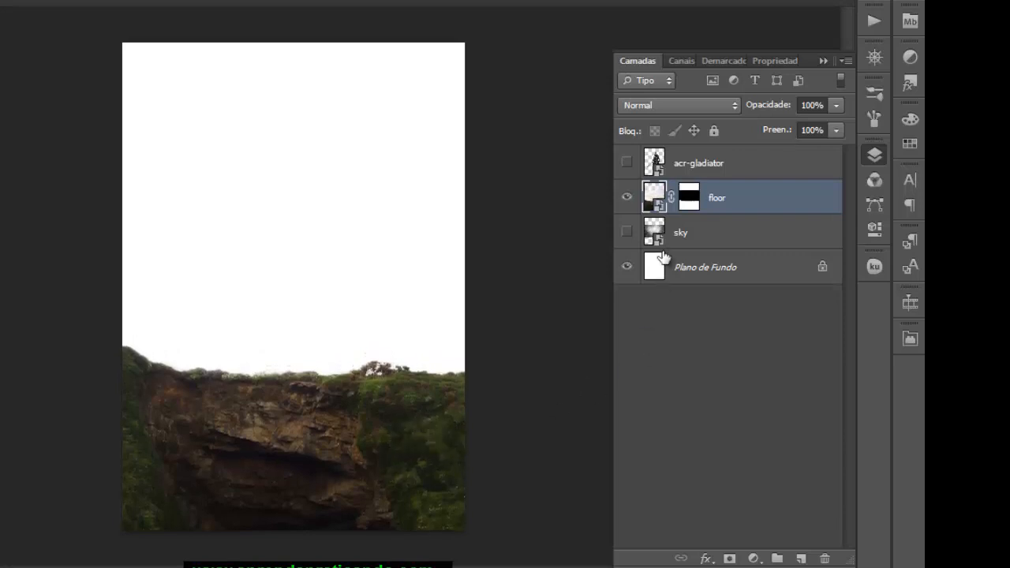
Step: Show the sky layer and shift it slightly so it spans the full canvas width behind the cliff
{"action": "left_click", "coordinate": [671, 234]}
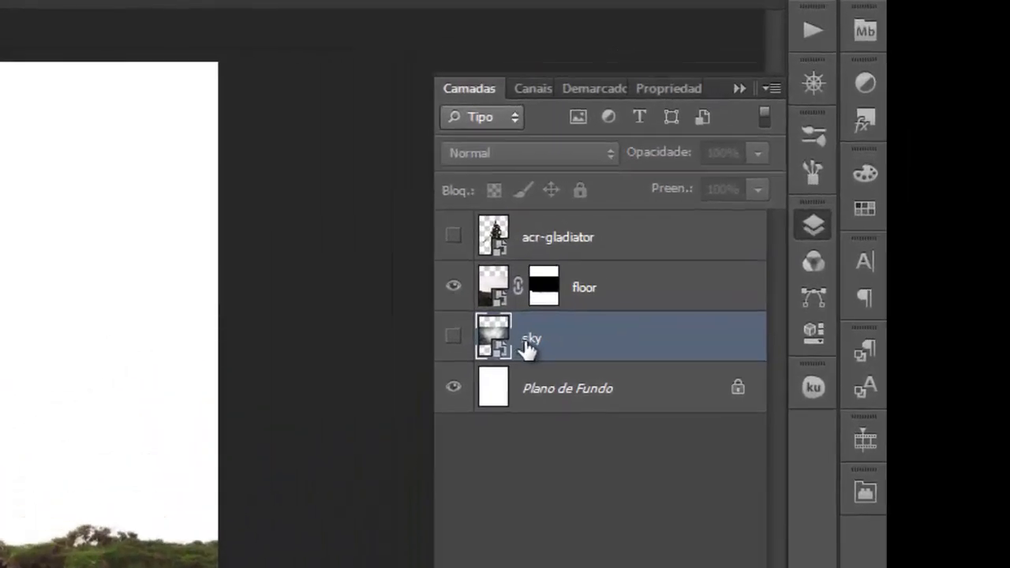
{"action": "left_click", "coordinate": [452, 337]}
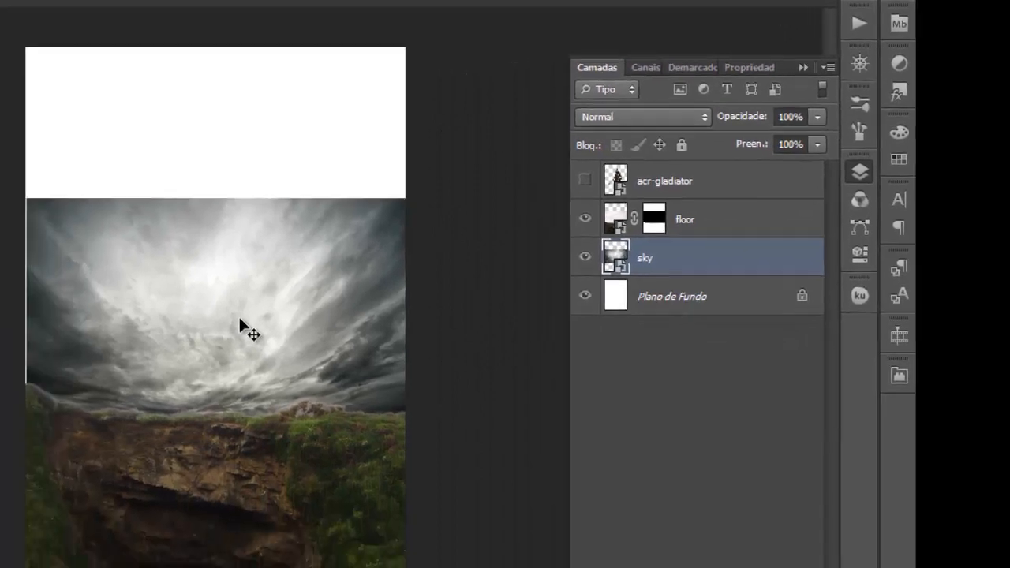
{"action": "mouse_move", "coordinate": [112, 382]}
{"action": "left_mouse_down"}
{"action": "mouse_move", "coordinate": [95, 372]}
{"action": "mouse_move", "coordinate": [125, 381]}
{"action": "left_mouse_up"}
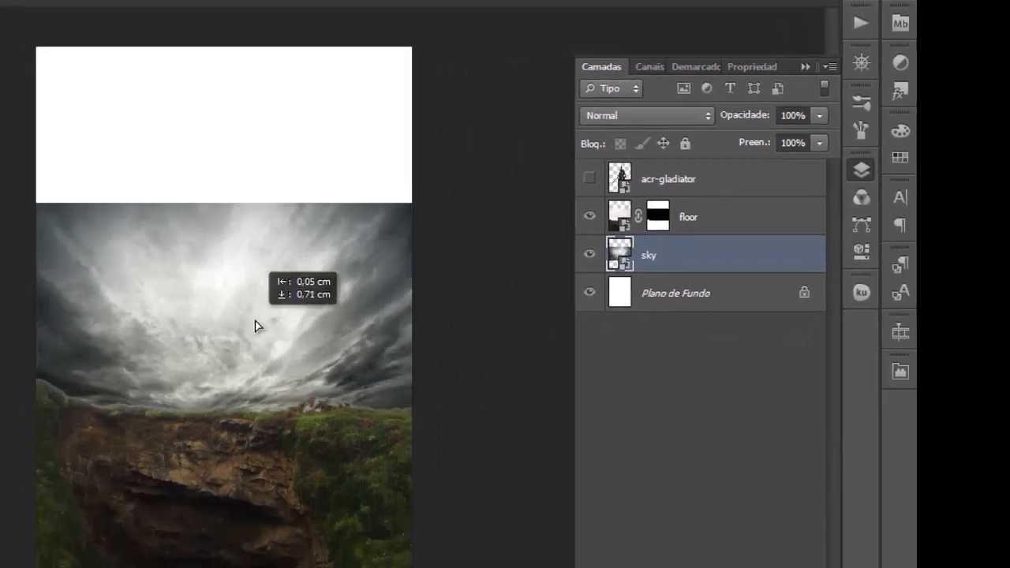
{"action": "left_click_drag", "start_coordinate": [256, 325], "coordinate": [258, 323]}
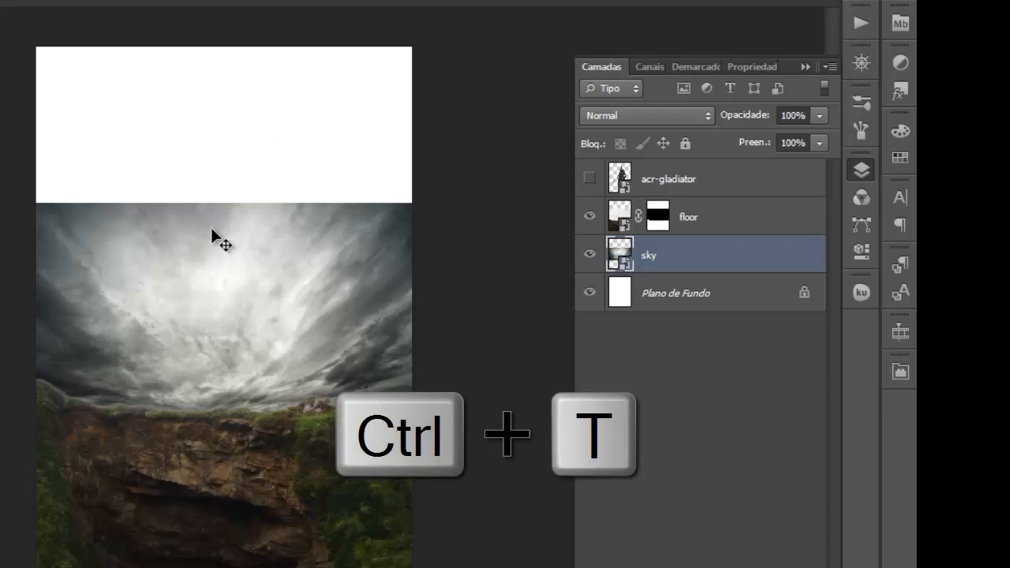
Step: Scale up the sky layer with Free Transform and position it to cover the whole canvas area above the cliff
{"action": "key", "text": "ctrl+t"}
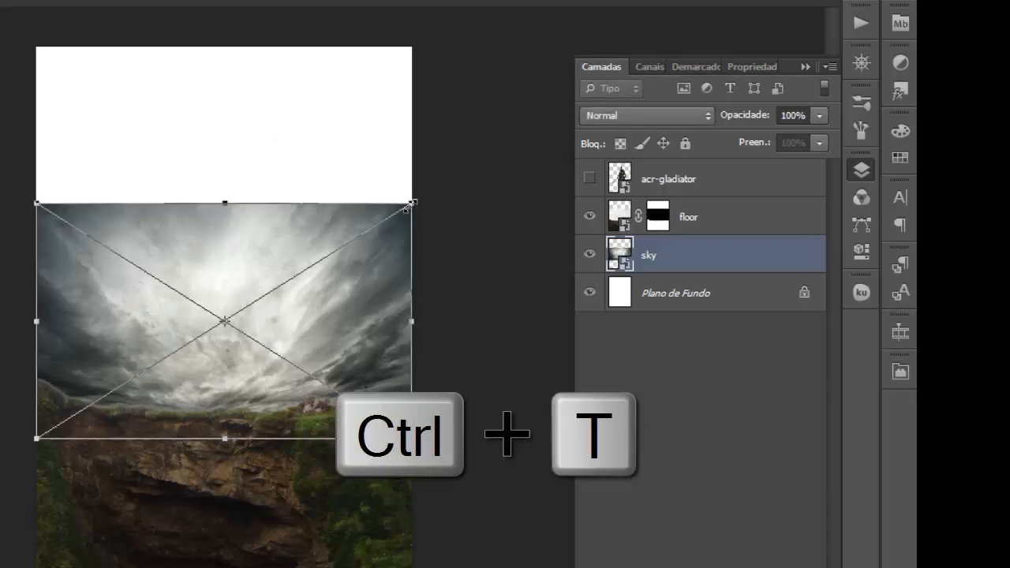
{"action": "left_click_drag", "start_coordinate": [409, 205], "coordinate": [523, 32]}
{"action": "left_click_drag", "start_coordinate": [354, 225], "coordinate": [334, 213]}
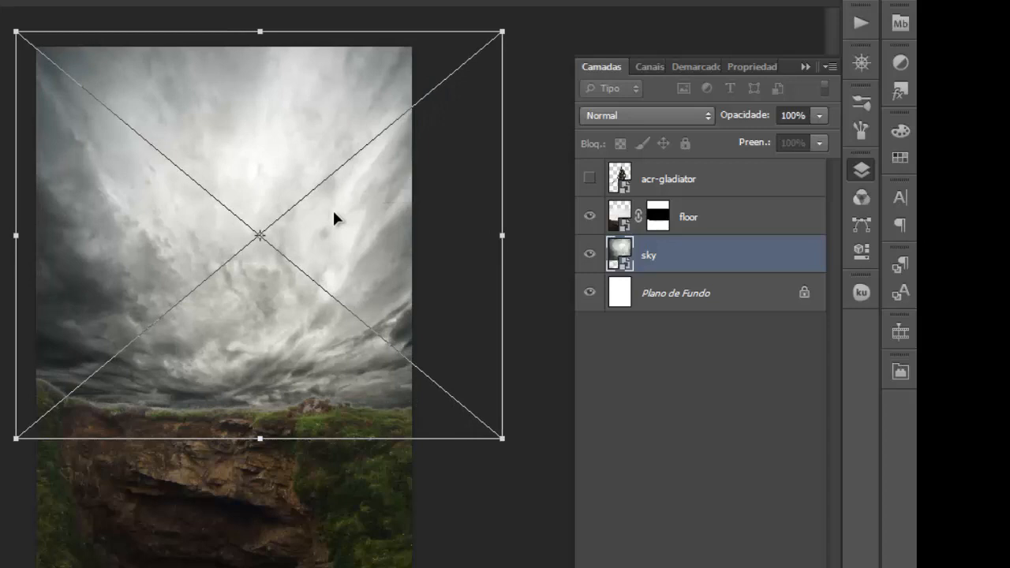
{"action": "key", "text": "Return"}
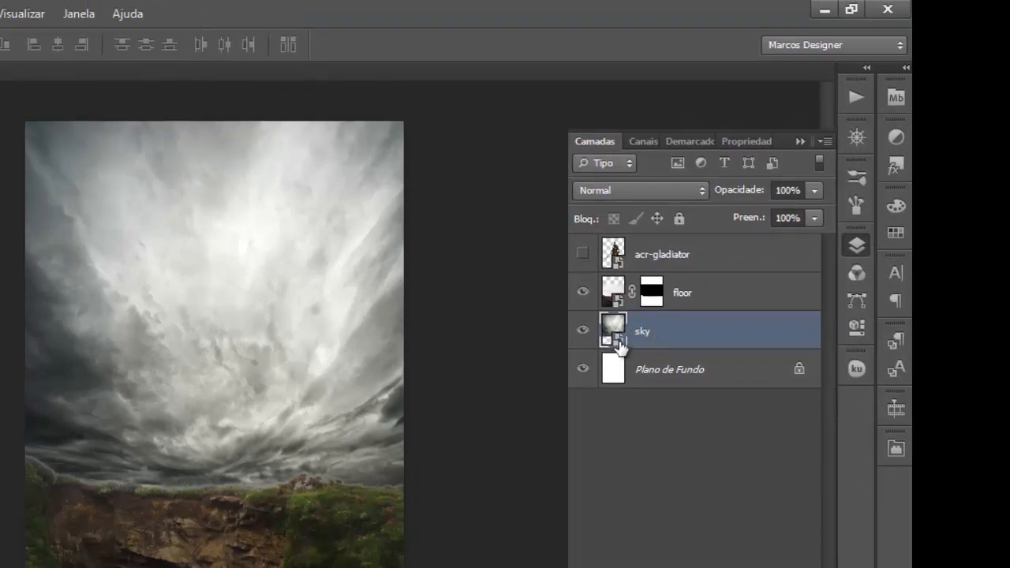
{"action": "right_click", "coordinate": [659, 329]}
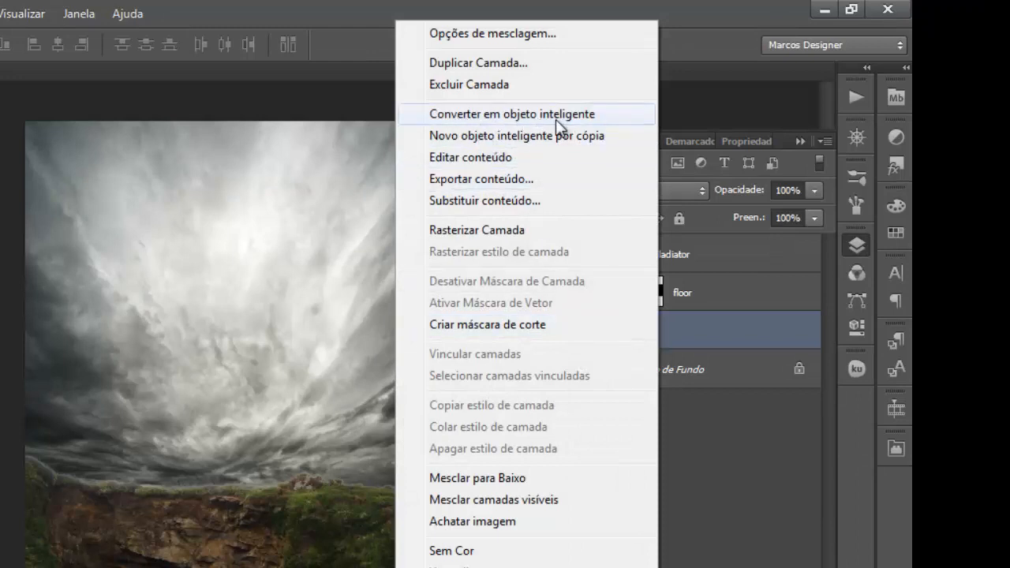
{"action": "left_click", "coordinate": [697, 364]}
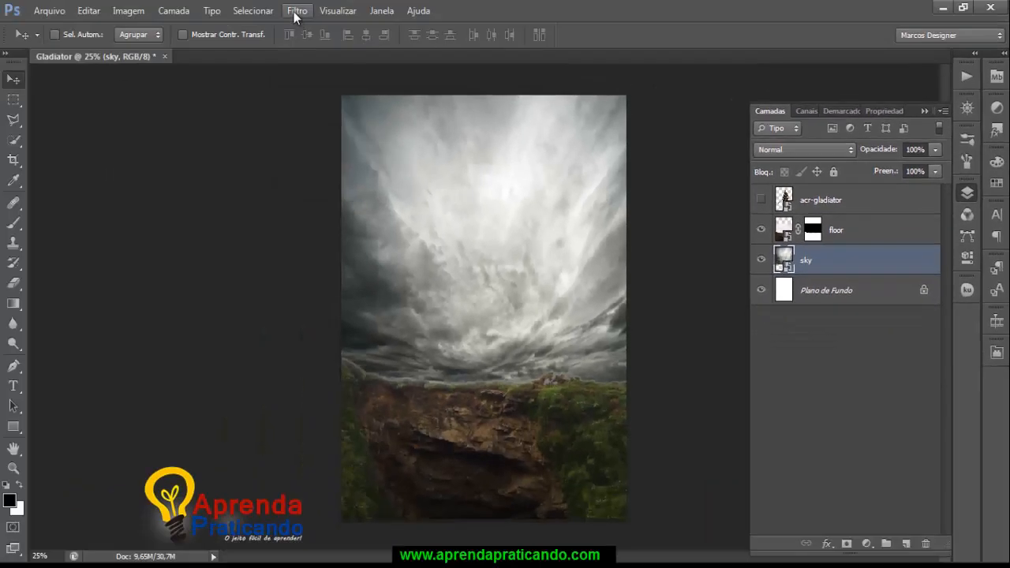
Step: Apply a Gaussian Blur with a 9-pixel radius to the sky layer as a smart filter
{"action": "left_click", "coordinate": [295, 11]}
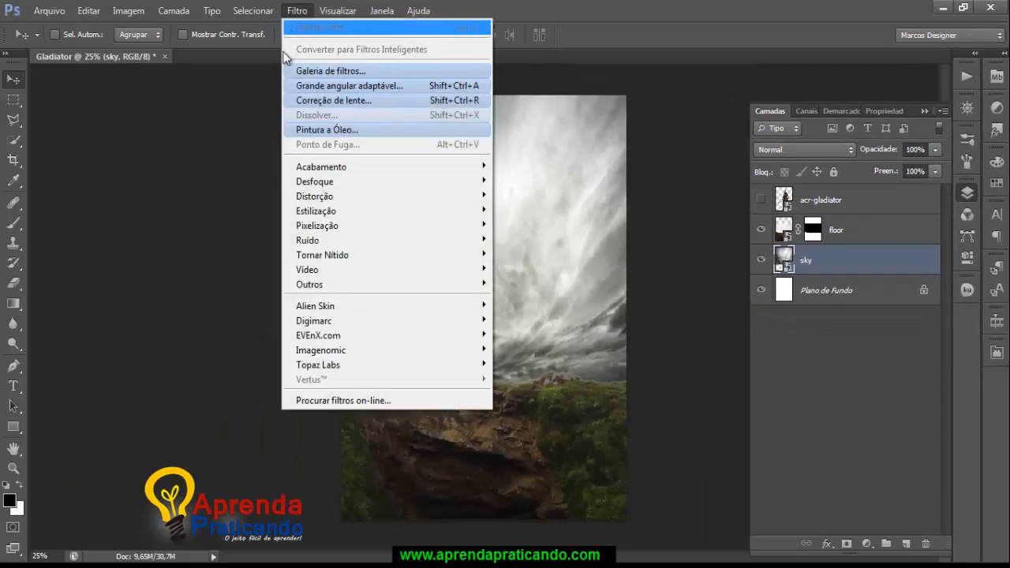
{"action": "mouse_move", "coordinate": [317, 187]}
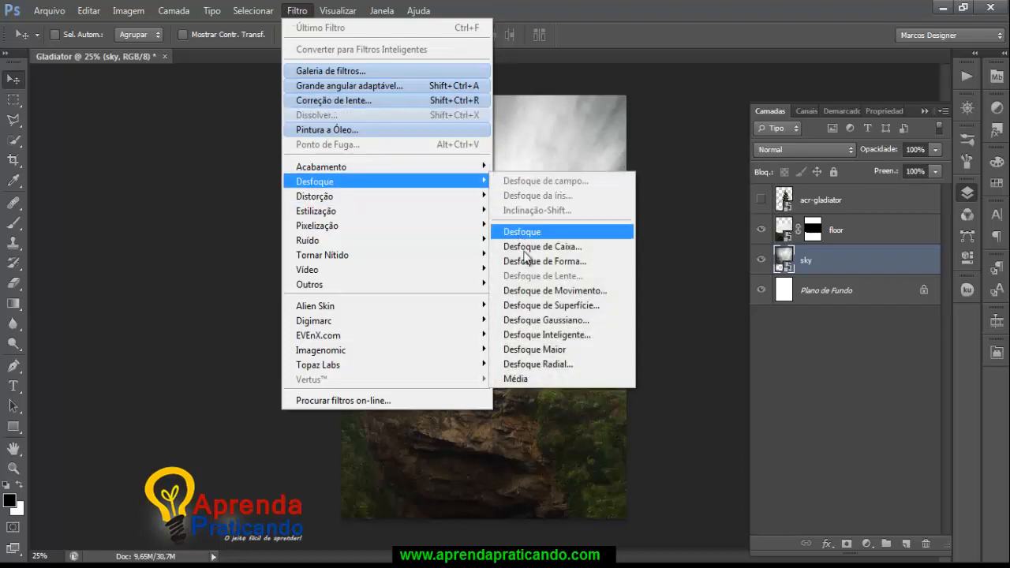
{"action": "left_click", "coordinate": [552, 323]}
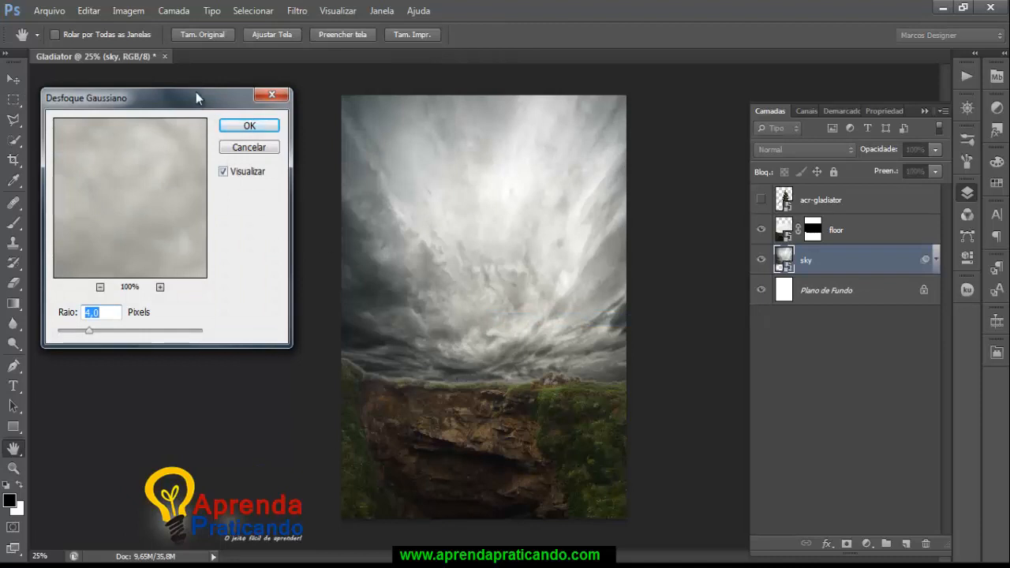
{"action": "left_click_drag", "start_coordinate": [198, 96], "coordinate": [221, 94]}
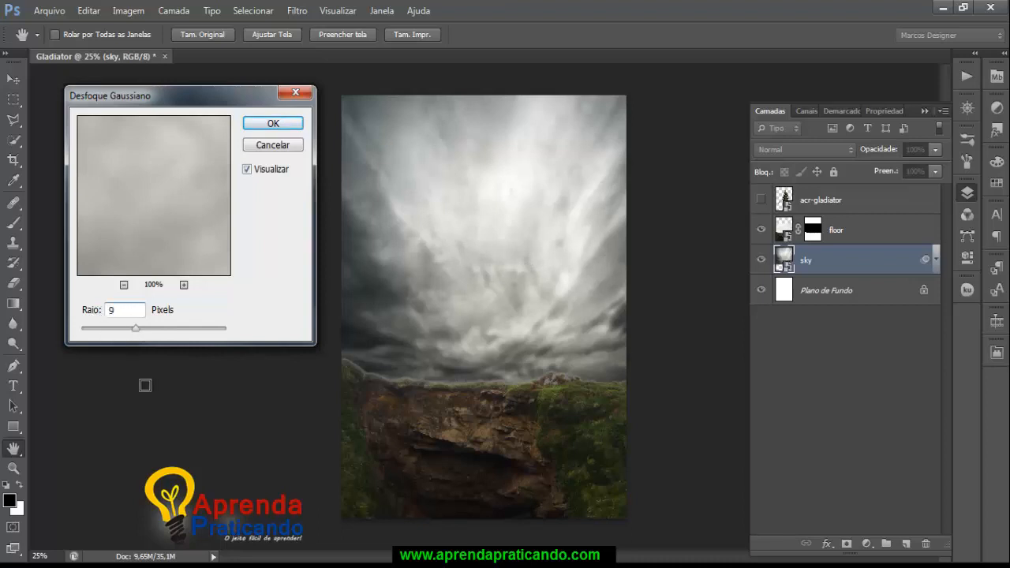
{"action": "left_click", "coordinate": [268, 124]}
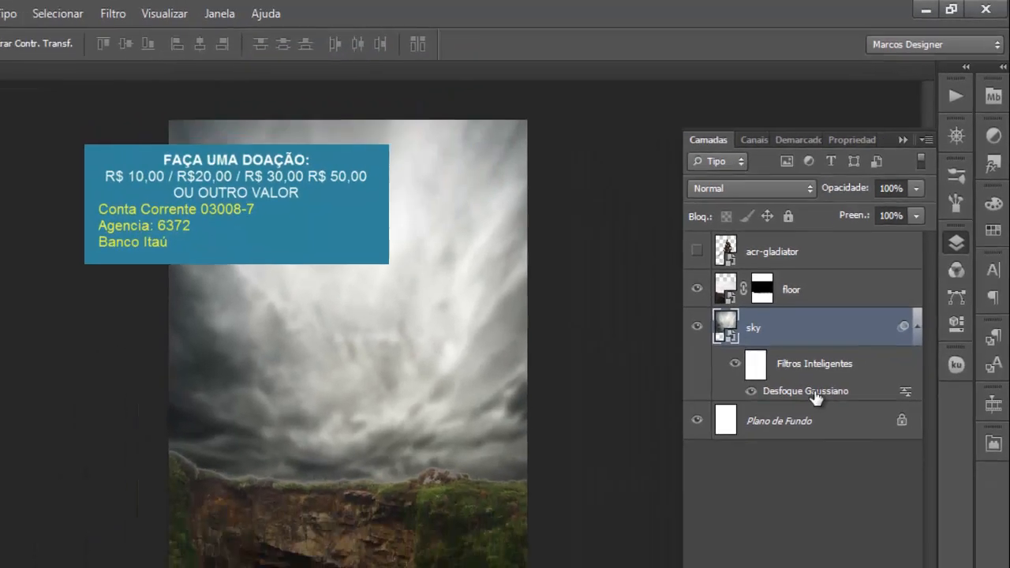
Step: Reopen the sky layer's Gaussian Blur smart filter settings to review them, leaving them unchanged
{"action": "double_click", "coordinate": [816, 392]}
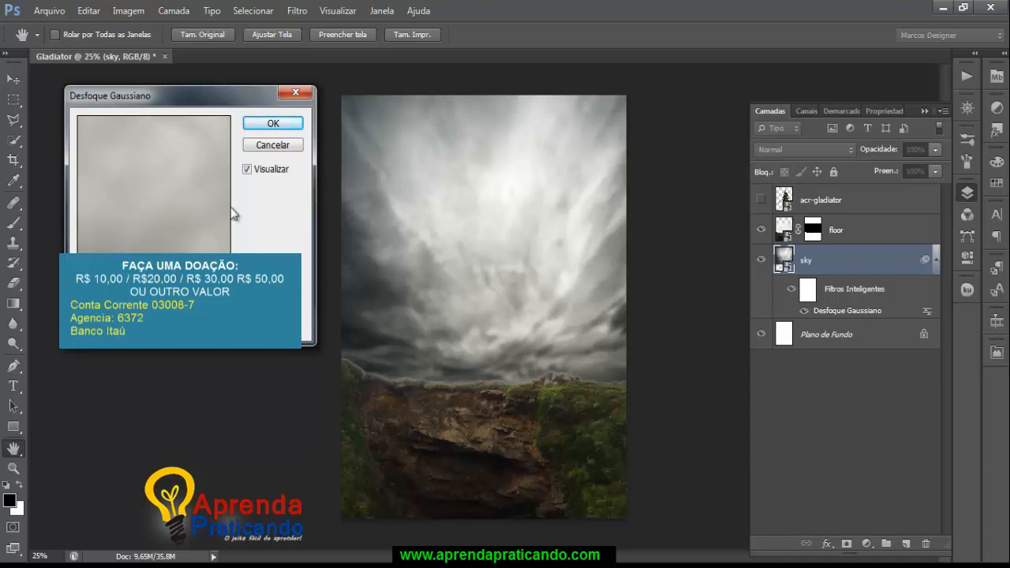
{"action": "left_click", "coordinate": [271, 145]}
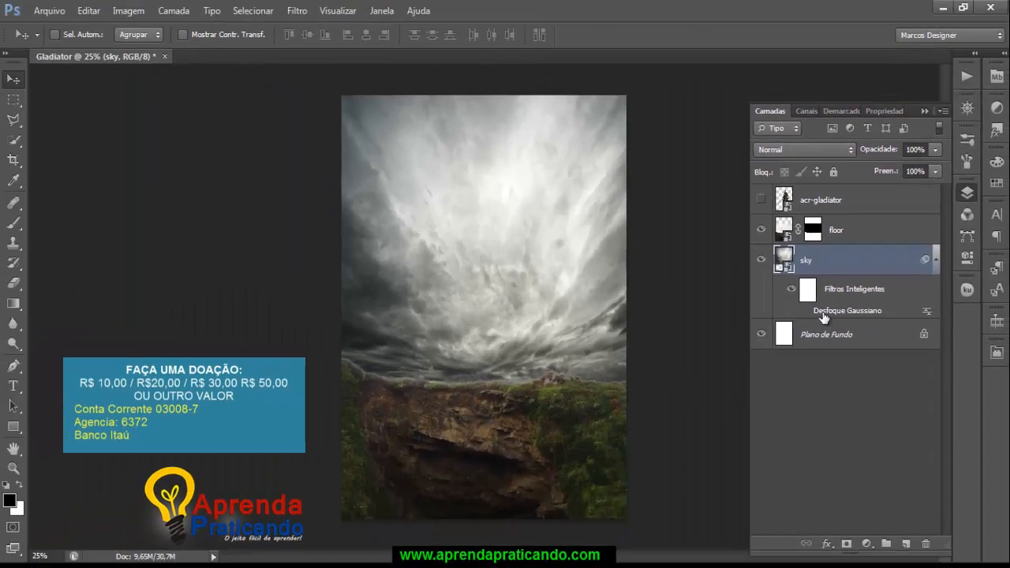
{"action": "double_click", "coordinate": [821, 312]}
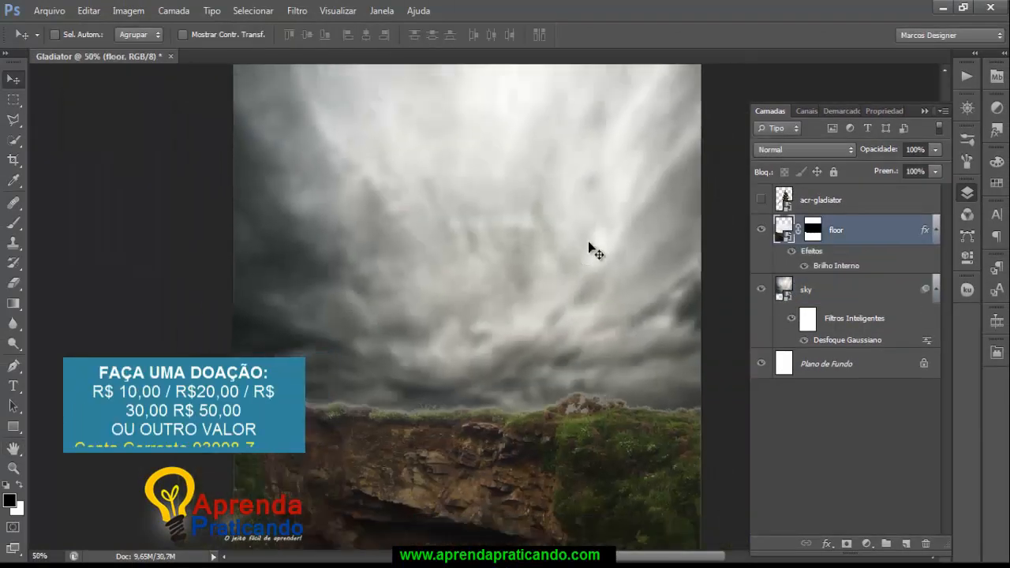
Step: Add a Levels adjustment clipped to the floor layer, with the shadow input at 12 and the midtones at 0.61
{"action": "key", "text": "ctrl+minus"}
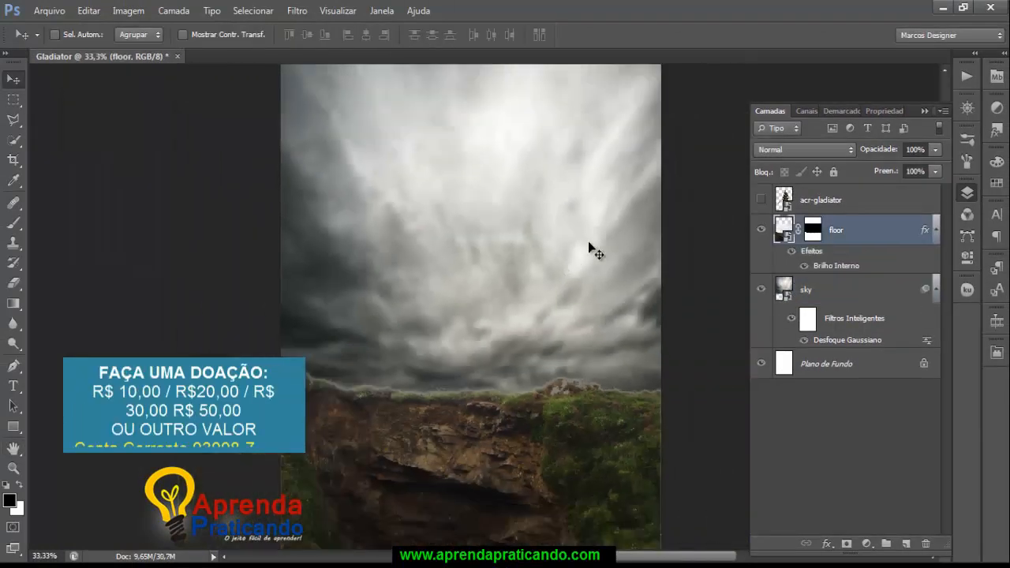
{"action": "left_click_drag", "start_coordinate": [686, 173], "coordinate": [661, 122]}
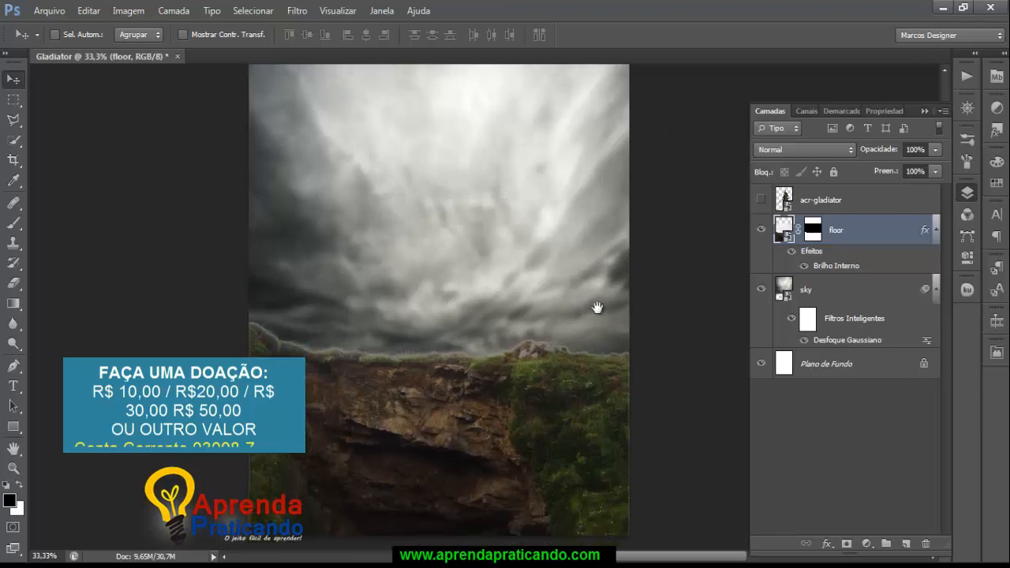
{"action": "left_click_drag", "start_coordinate": [594, 305], "coordinate": [601, 295]}
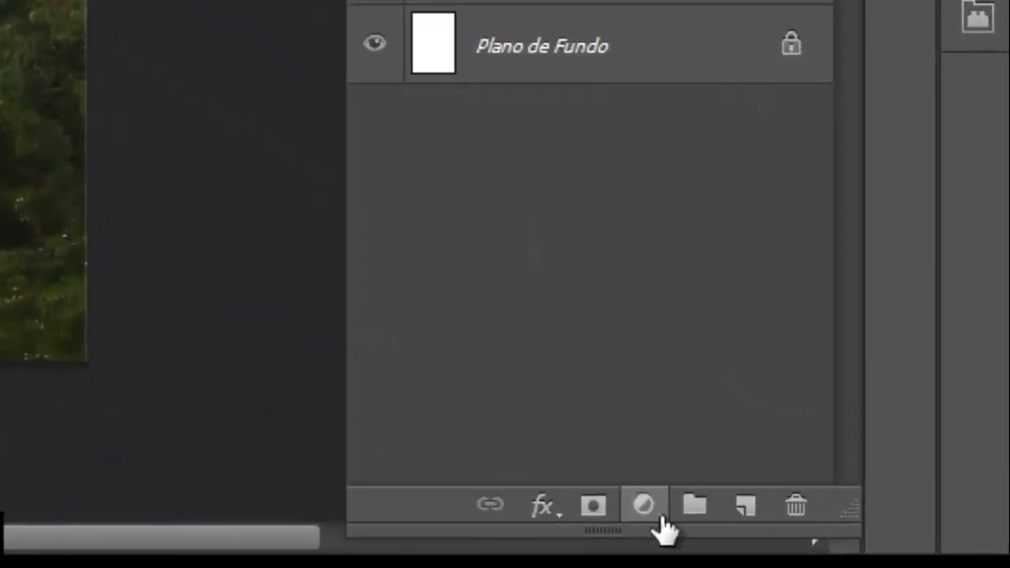
{"action": "left_click", "coordinate": [660, 518]}
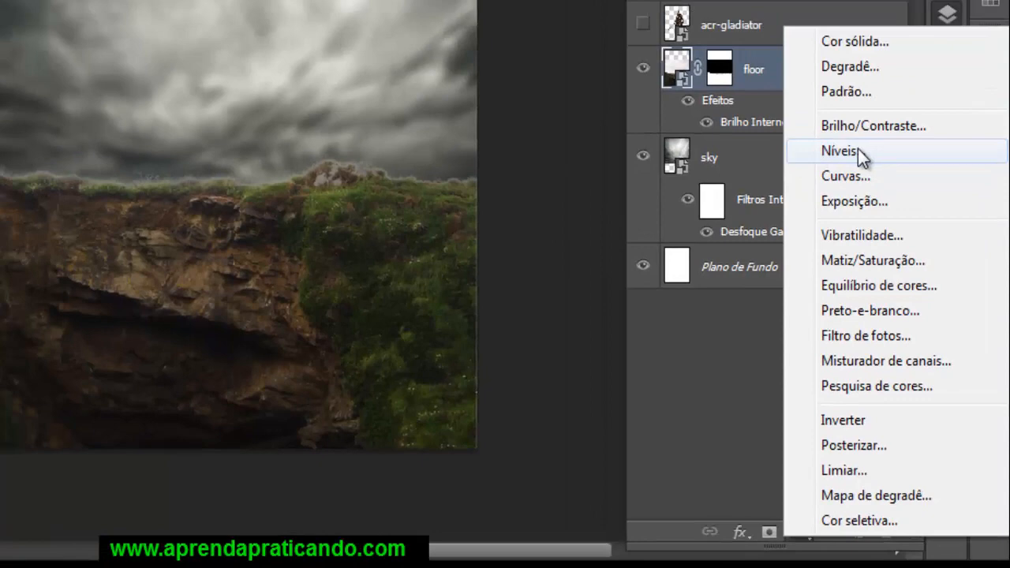
{"action": "left_click", "coordinate": [858, 149]}
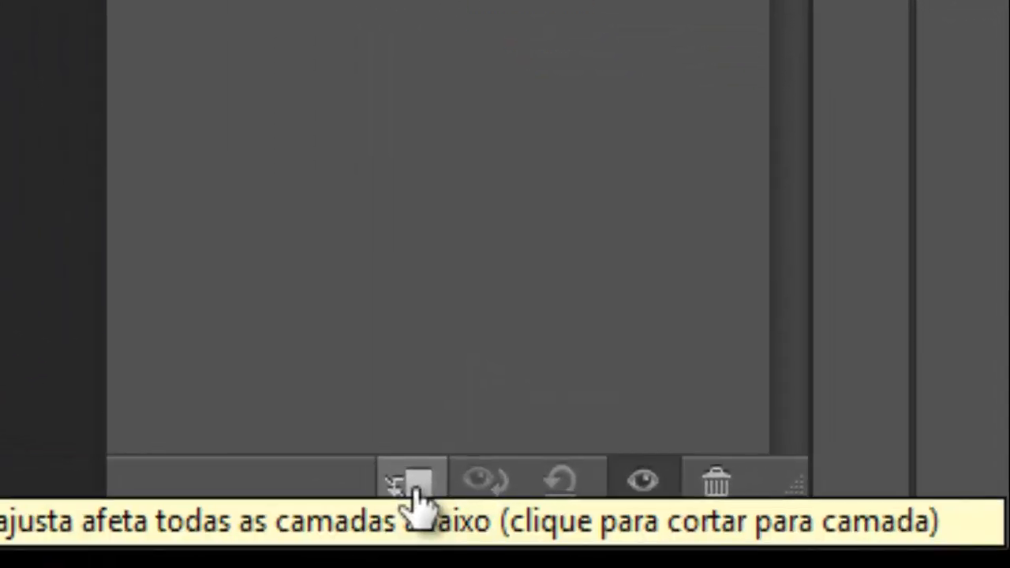
{"action": "left_click", "coordinate": [416, 489]}
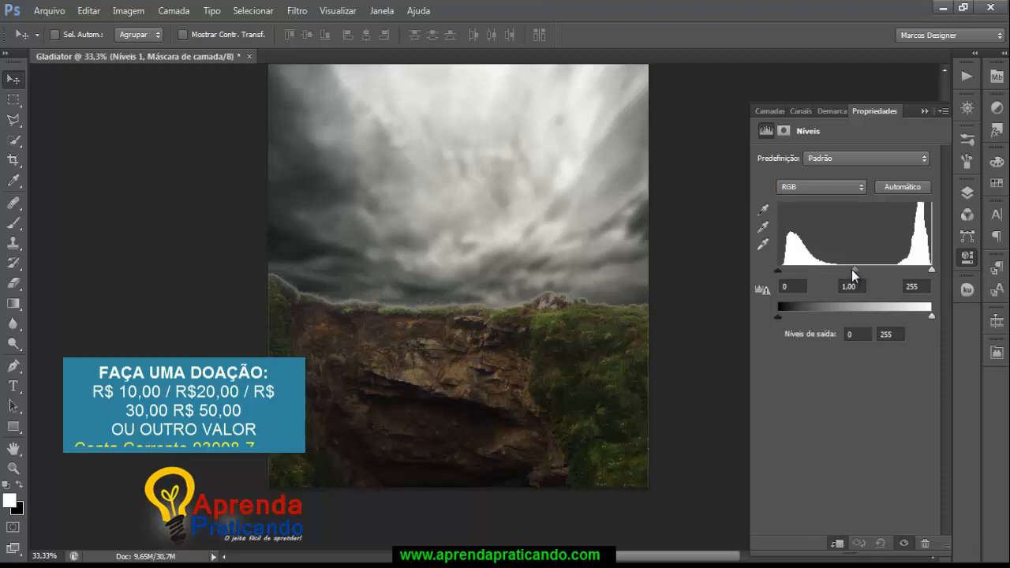
{"action": "left_click_drag", "start_coordinate": [855, 272], "coordinate": [863, 274]}
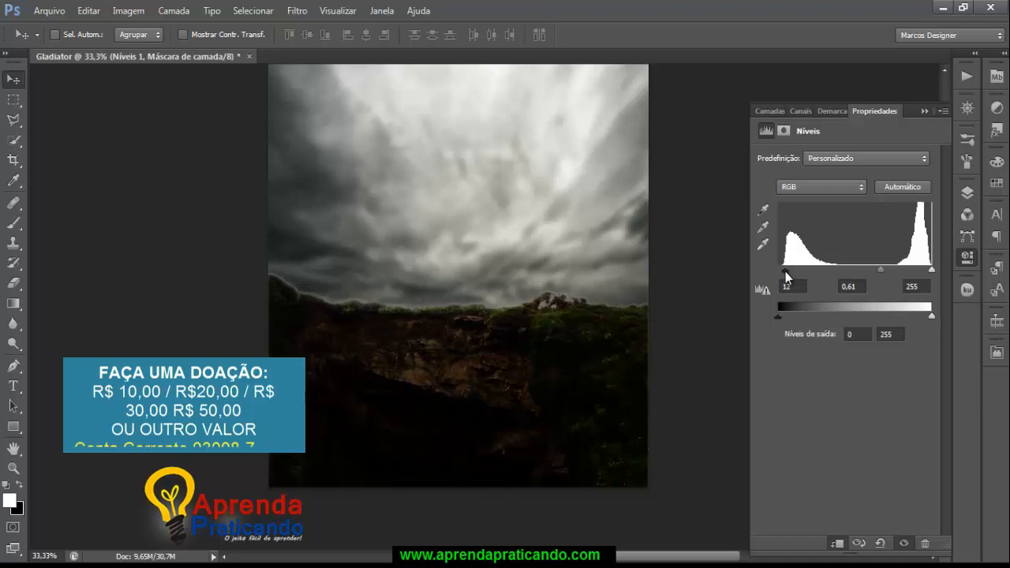
{"action": "left_click", "coordinate": [769, 111]}
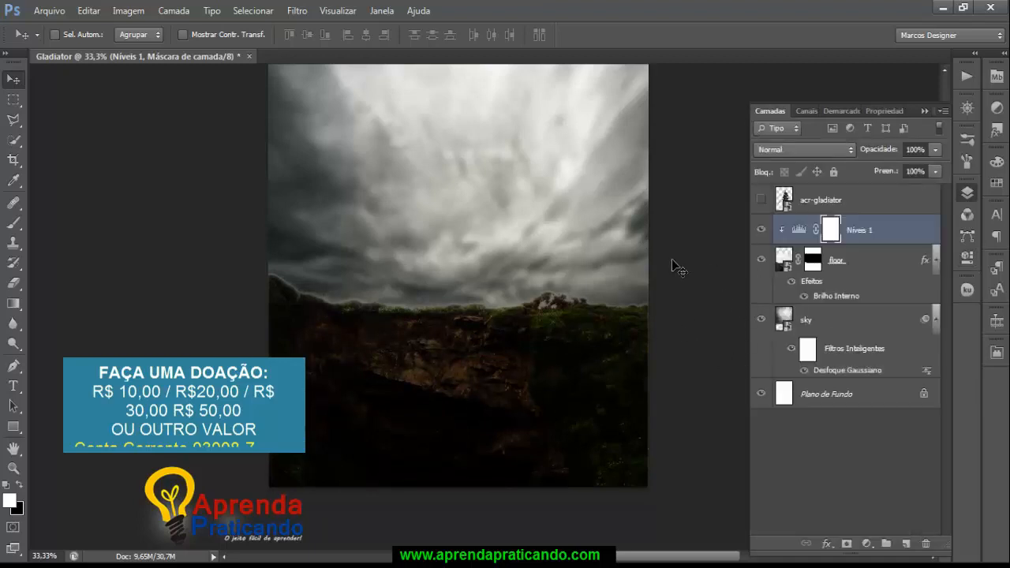
{"action": "left_click_drag", "start_coordinate": [682, 209], "coordinate": [664, 278]}
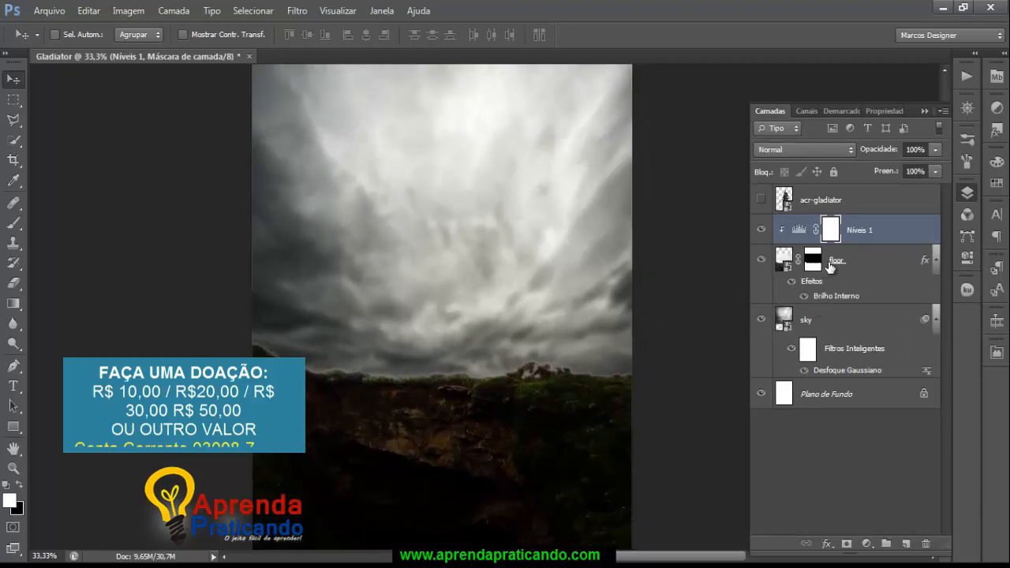
{"action": "left_click", "coordinate": [830, 267]}
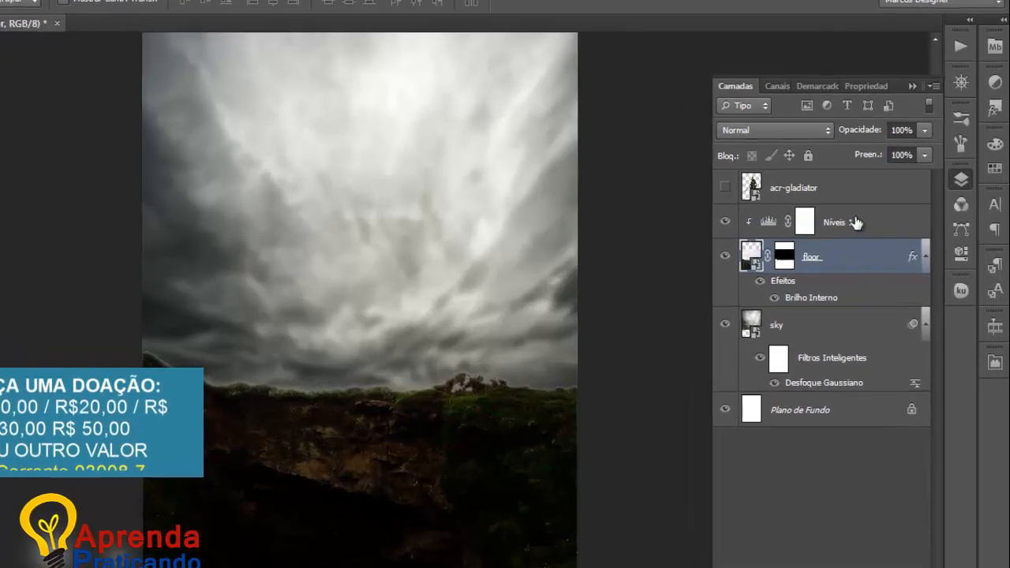
{"action": "left_click", "coordinate": [851, 232]}
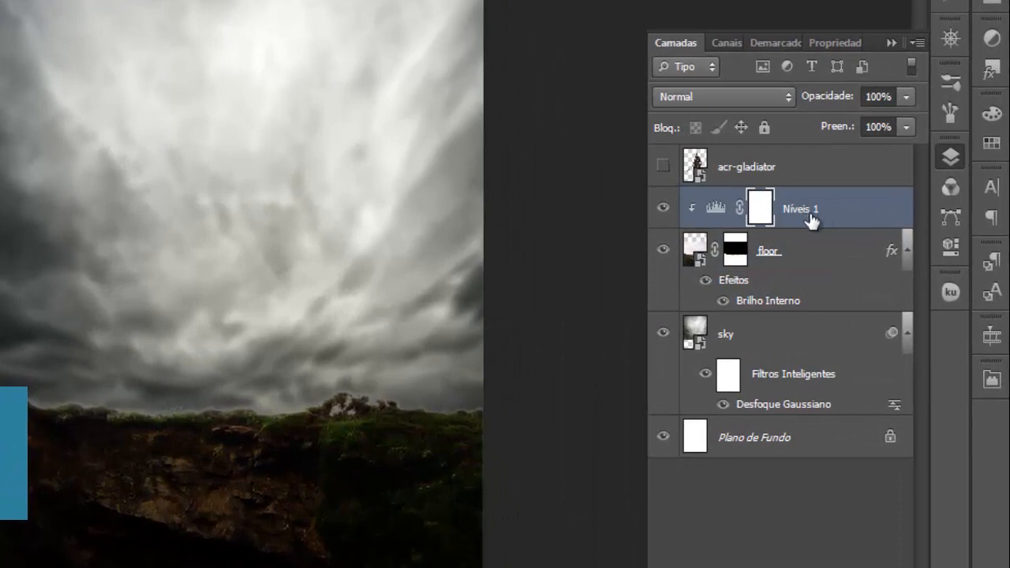
{"action": "left_click", "coordinate": [768, 265]}
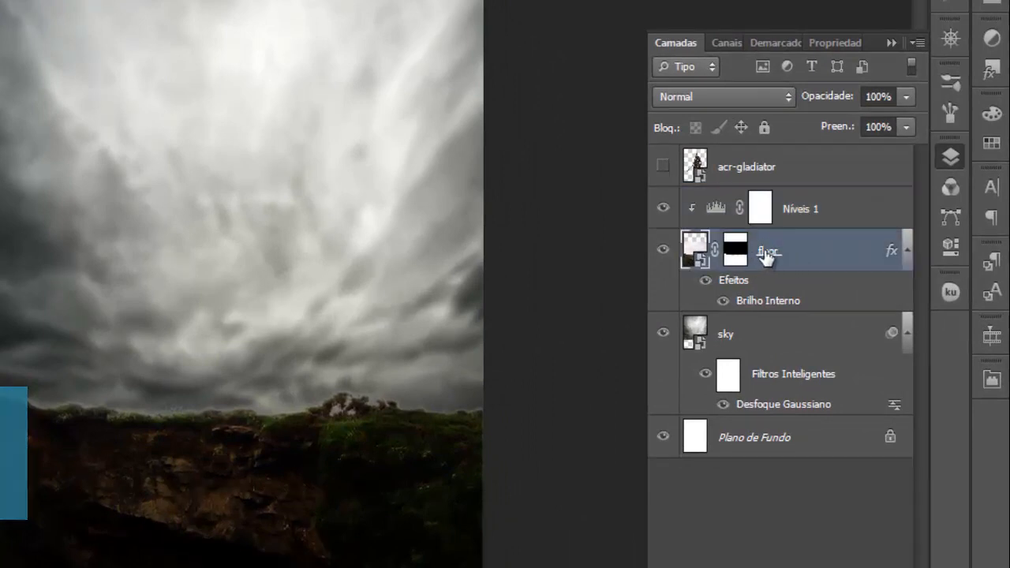
Step: Add a new empty layer above the Levels adjustment and name it "shadow"
{"action": "left_click", "coordinate": [796, 216]}
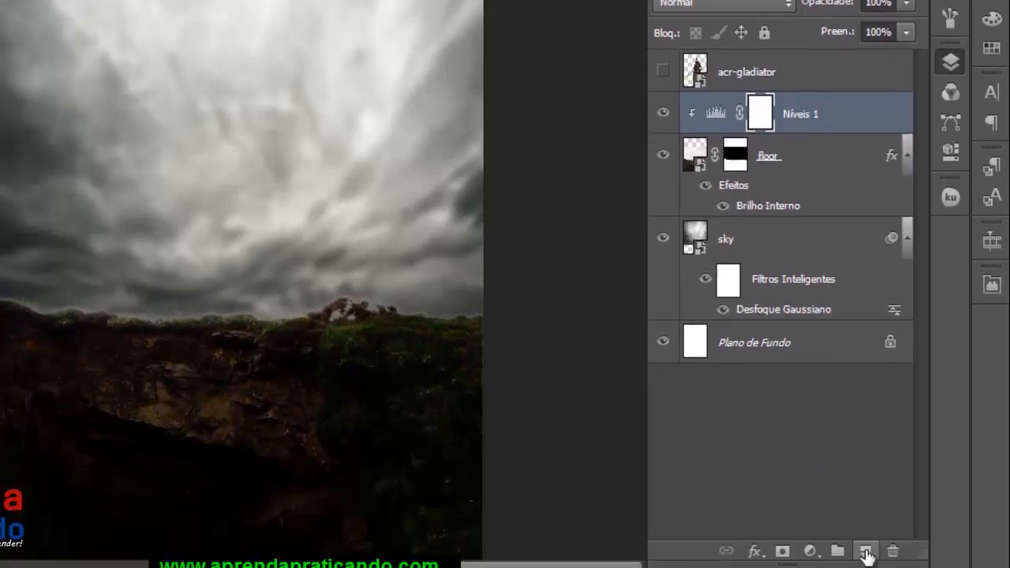
{"action": "left_click", "coordinate": [865, 552]}
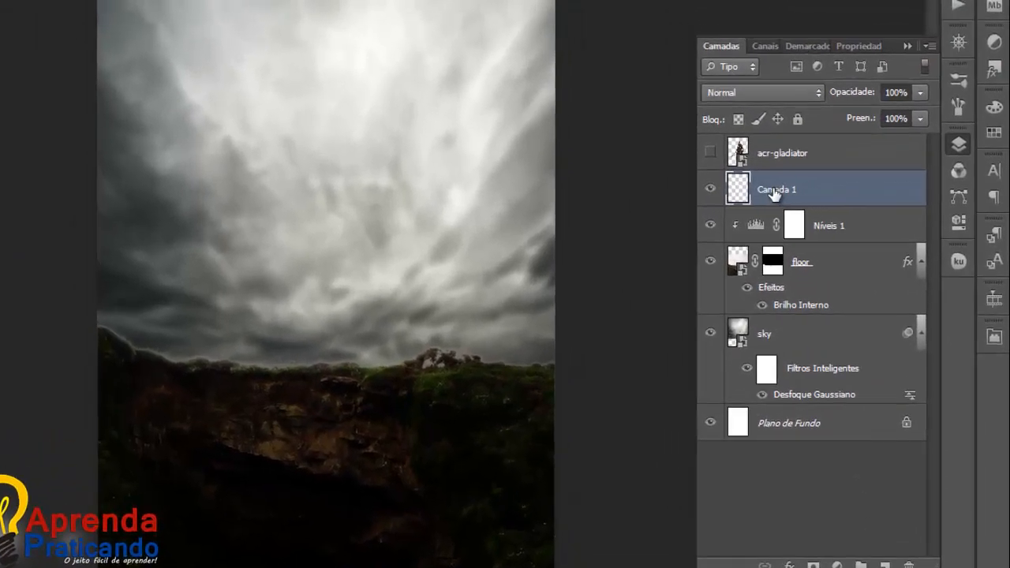
{"action": "double_click", "coordinate": [772, 192]}
{"action": "type", "text": "shadow"}
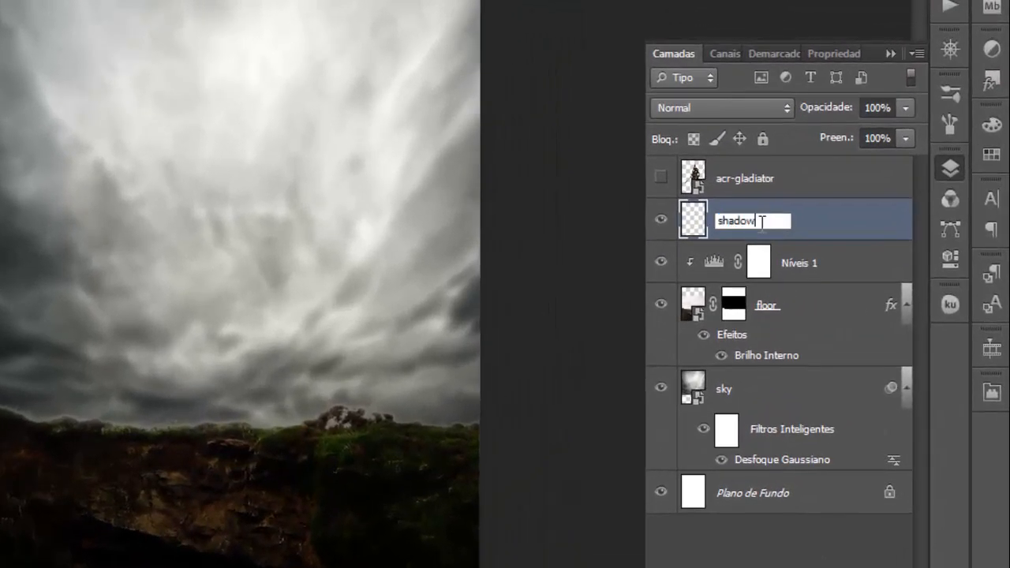
{"action": "key", "text": "Return"}
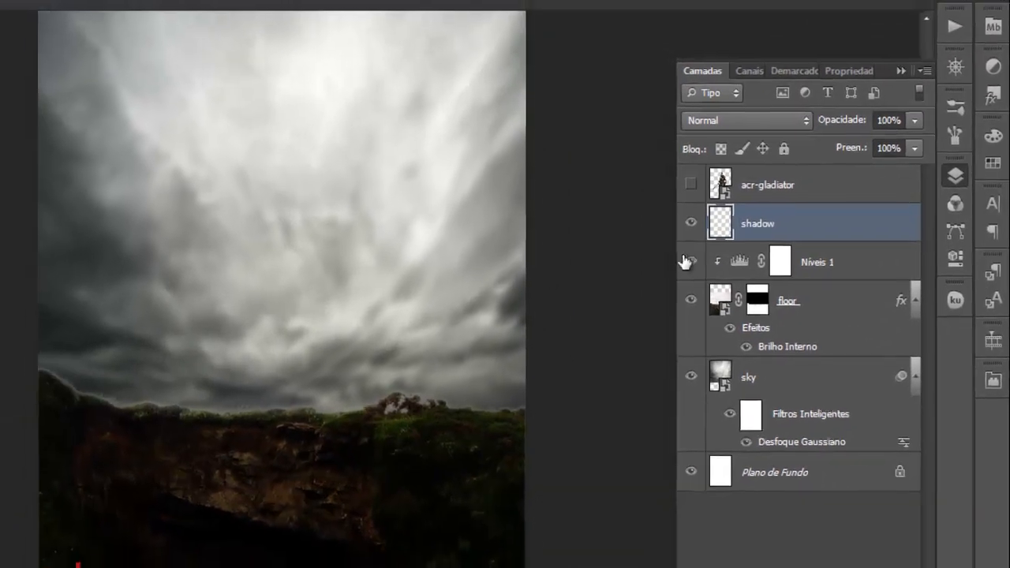
Step: Paint black over the lower cliff on the shadow layer with the Brush at 10% opacity, starting at size 400 and reducing it to 250
{"action": "scroll", "coordinate": [578, 234], "scroll_direction": "down", "scroll_amount": 2}
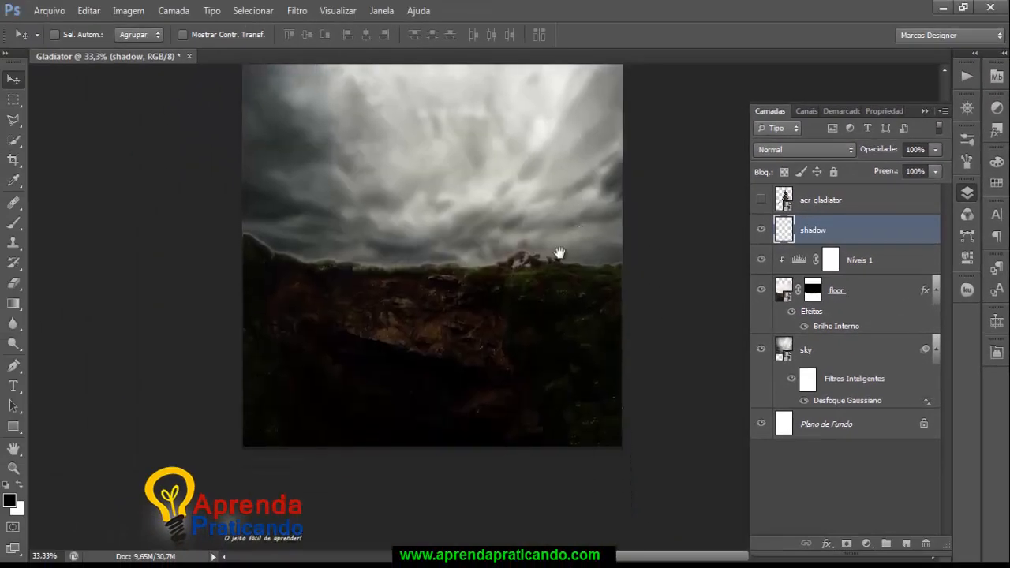
{"action": "left_click", "coordinate": [18, 223]}
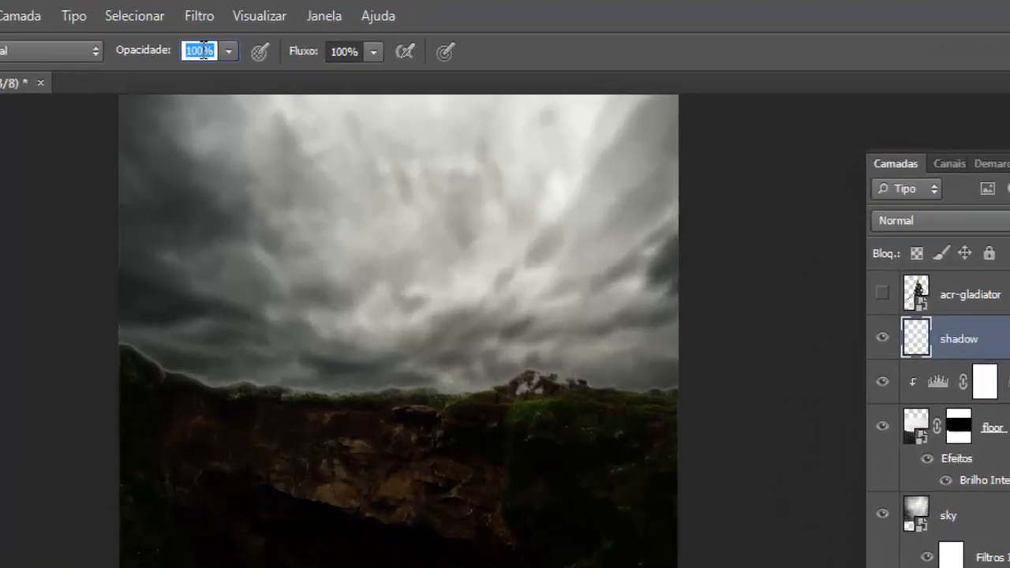
{"action": "type", "text": "10"}
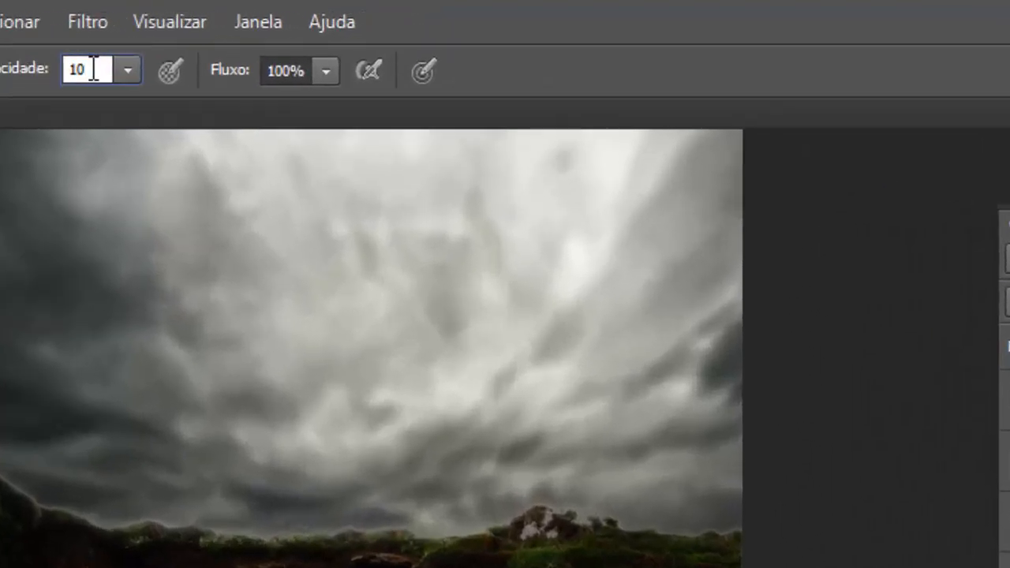
{"action": "key", "text": "Return"}
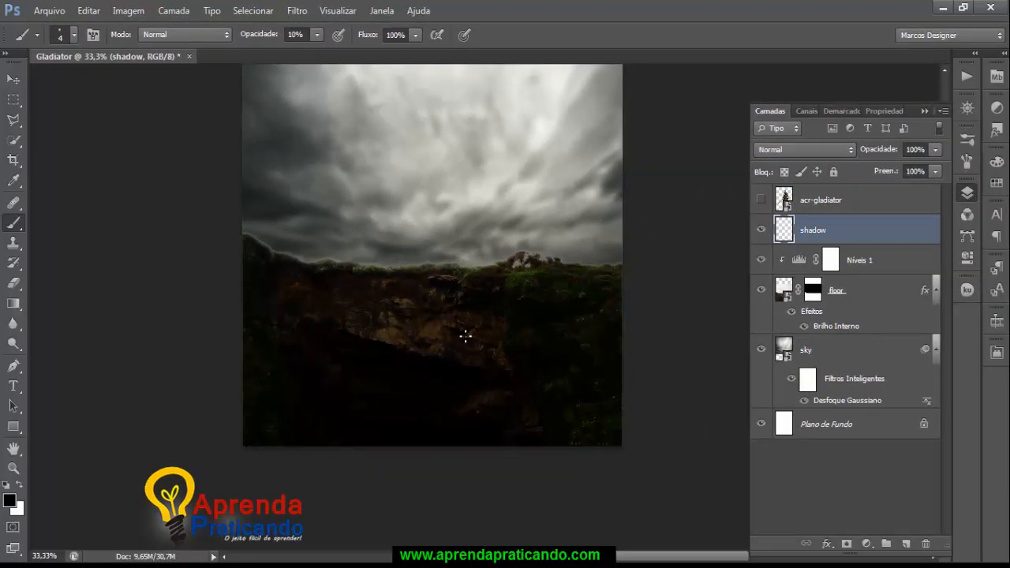
{"action": "key", "text": "bracketright"}
{"action": "key", "text": "bracketright"}
{"action": "key", "text": "bracketright"}
{"action": "key", "text": "bracketright"}
{"action": "key", "text": "bracketright"}
{"action": "key", "text": "bracketright"}
{"action": "key", "text": "bracketright"}
{"action": "key", "text": "bracketright"}
{"action": "key", "text": "bracketright"}
{"action": "key", "text": "bracketright"}
{"action": "key", "text": "bracketright"}
{"action": "key", "text": "bracketright"}
{"action": "key", "text": "bracketright"}
{"action": "key", "text": "bracketright"}
{"action": "key", "text": "bracketright"}
{"action": "key", "text": "bracketright"}
{"action": "key", "text": "bracketright"}
{"action": "key", "text": "bracketright"}
{"action": "key", "text": "bracketleft"}
{"action": "key", "text": "bracketleft"}
{"action": "key", "text": "bracketleft"}
{"action": "key", "text": "bracketleft"}
{"action": "key", "text": "bracketleft"}
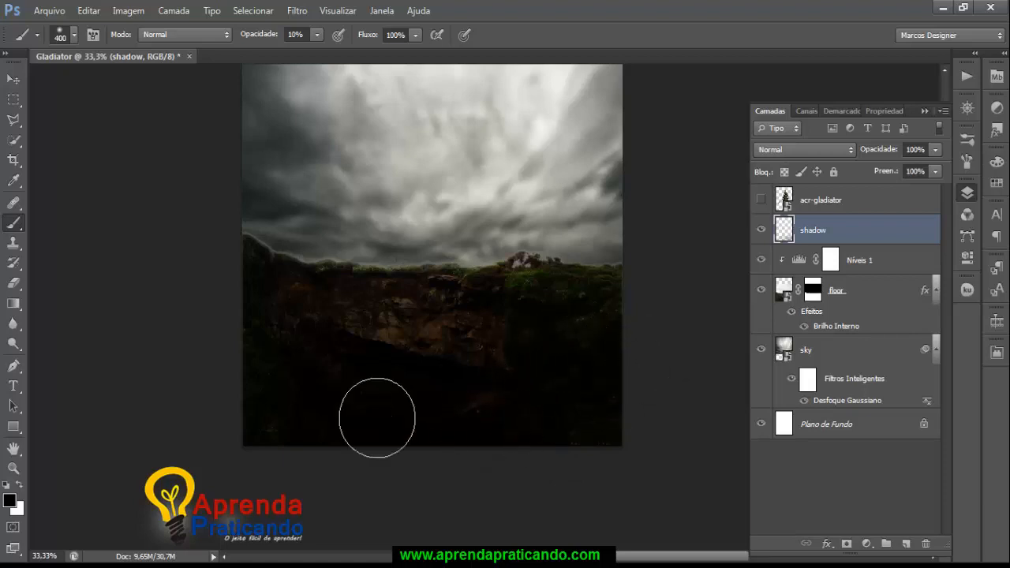
{"action": "mouse_move", "coordinate": [536, 398]}
{"action": "left_mouse_down"}
{"action": "mouse_move", "coordinate": [479, 411]}
{"action": "mouse_move", "coordinate": [418, 377]}
{"action": "mouse_move", "coordinate": [524, 357]}
{"action": "mouse_move", "coordinate": [355, 379]}
{"action": "mouse_move", "coordinate": [281, 329]}
{"action": "left_mouse_up"}
{"action": "key", "text": "bracketleft"}
{"action": "key", "text": "bracketleft"}
{"action": "key", "text": "bracketleft"}
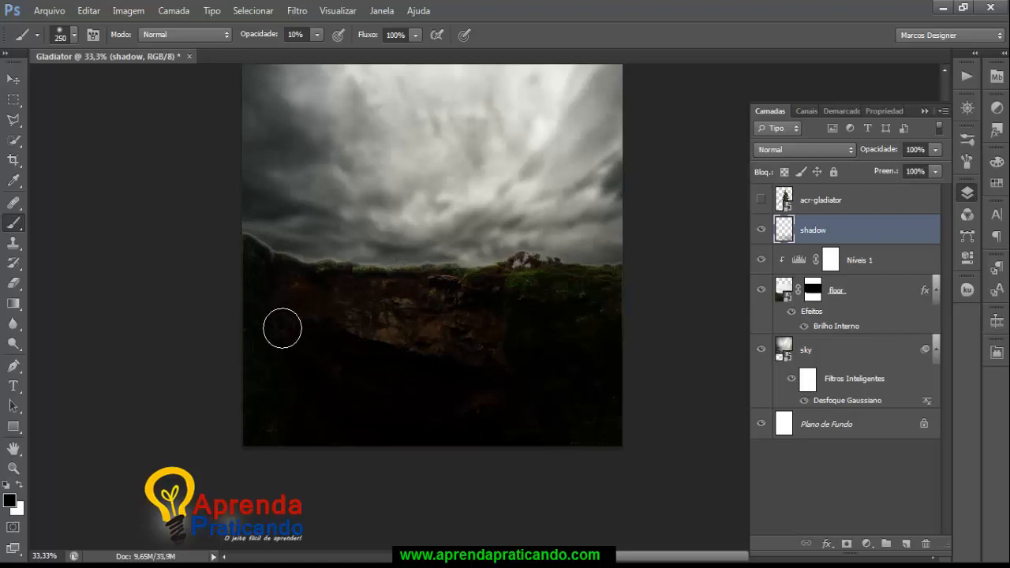
{"action": "mouse_move", "coordinate": [251, 365]}
{"action": "left_mouse_down"}
{"action": "mouse_move", "coordinate": [250, 331]}
{"action": "mouse_move", "coordinate": [281, 369]}
{"action": "mouse_move", "coordinate": [249, 315]}
{"action": "mouse_move", "coordinate": [286, 288]}
{"action": "mouse_move", "coordinate": [366, 349]}
{"action": "mouse_move", "coordinate": [455, 364]}
{"action": "mouse_move", "coordinate": [375, 355]}
{"action": "mouse_move", "coordinate": [474, 393]}
{"action": "mouse_move", "coordinate": [570, 380]}
{"action": "mouse_move", "coordinate": [541, 405]}
{"action": "mouse_move", "coordinate": [411, 394]}
{"action": "left_mouse_up"}
Step: Darken the lower half and the right side of the cliff with the Brush at 20% opacity, size 200, and save the document
{"action": "key", "text": "2"}
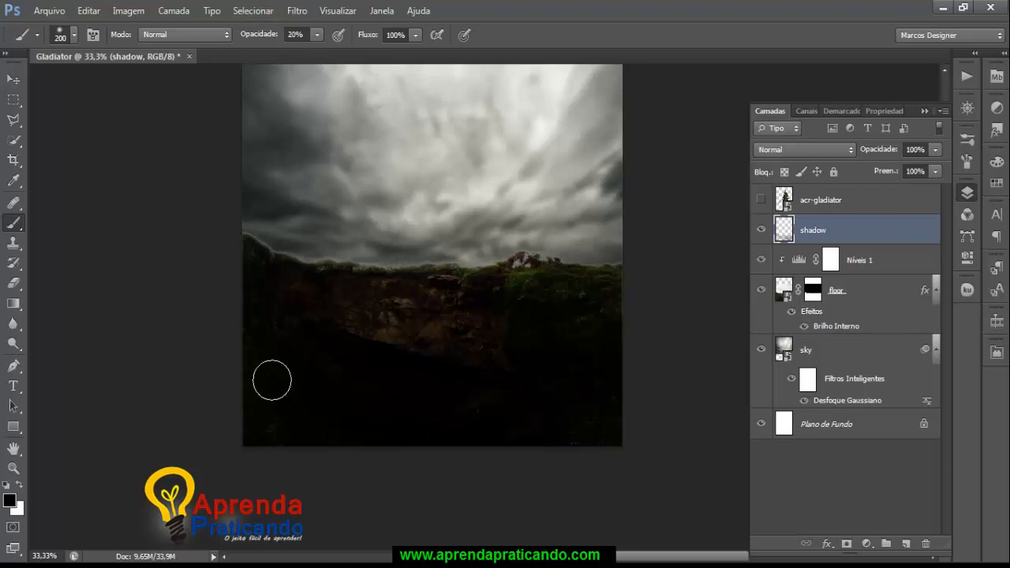
{"action": "mouse_move", "coordinate": [362, 394]}
{"action": "left_mouse_down"}
{"action": "mouse_move", "coordinate": [301, 394]}
{"action": "mouse_move", "coordinate": [493, 418]}
{"action": "mouse_move", "coordinate": [389, 421]}
{"action": "mouse_move", "coordinate": [392, 405]}
{"action": "mouse_move", "coordinate": [213, 341]}
{"action": "mouse_move", "coordinate": [290, 456]}
{"action": "left_mouse_up"}
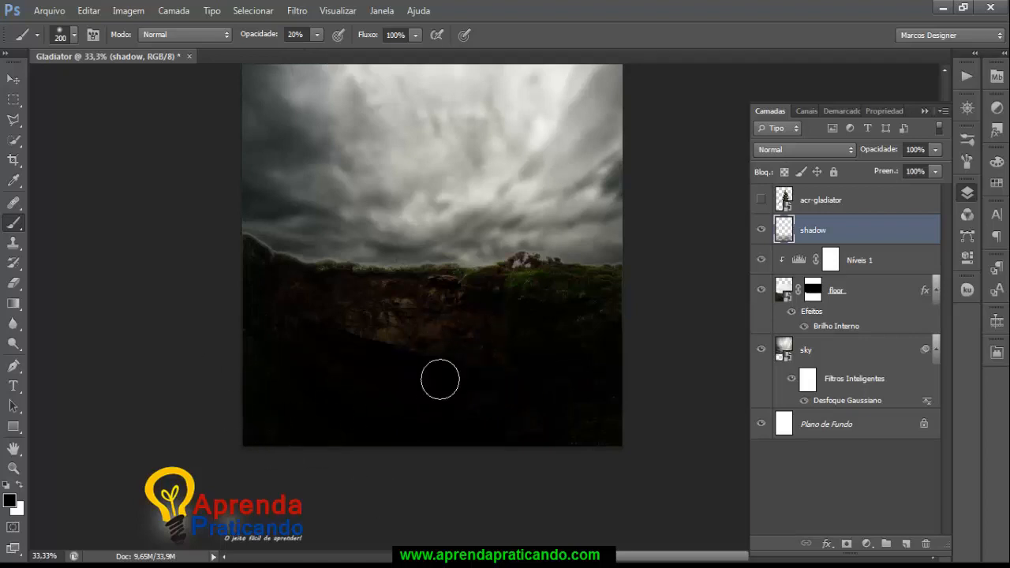
{"action": "mouse_move", "coordinate": [430, 338]}
{"action": "left_mouse_down"}
{"action": "mouse_move", "coordinate": [354, 303]}
{"action": "mouse_move", "coordinate": [395, 336]}
{"action": "mouse_move", "coordinate": [529, 354]}
{"action": "mouse_move", "coordinate": [591, 323]}
{"action": "left_mouse_up"}
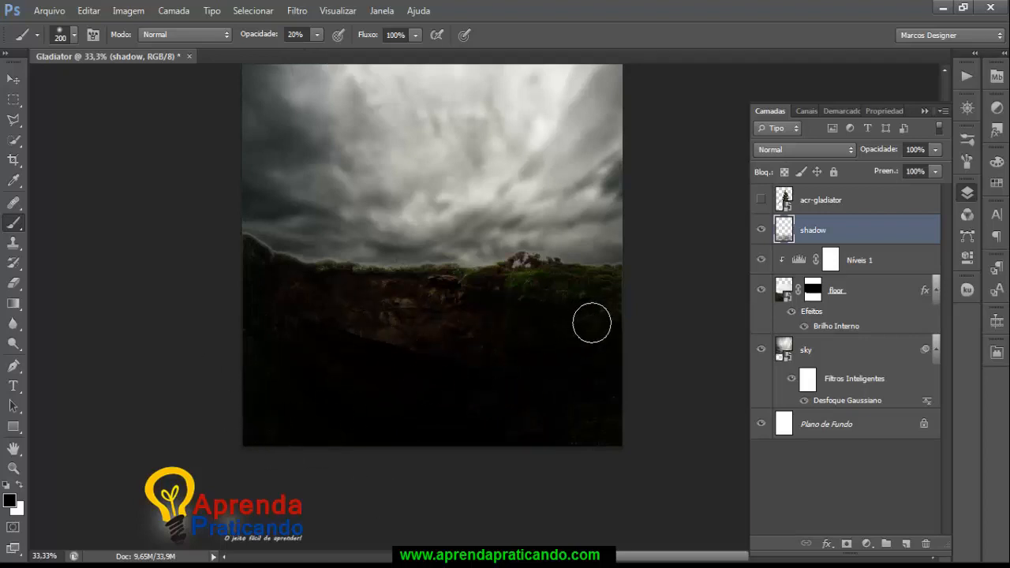
{"action": "mouse_move", "coordinate": [506, 326]}
{"action": "left_mouse_down"}
{"action": "mouse_move", "coordinate": [339, 338]}
{"action": "mouse_move", "coordinate": [392, 352]}
{"action": "mouse_move", "coordinate": [265, 361]}
{"action": "mouse_move", "coordinate": [239, 312]}
{"action": "mouse_move", "coordinate": [474, 445]}
{"action": "mouse_move", "coordinate": [451, 413]}
{"action": "mouse_move", "coordinate": [277, 393]}
{"action": "mouse_move", "coordinate": [463, 424]}
{"action": "left_mouse_up"}
{"action": "left_click", "coordinate": [14, 79]}
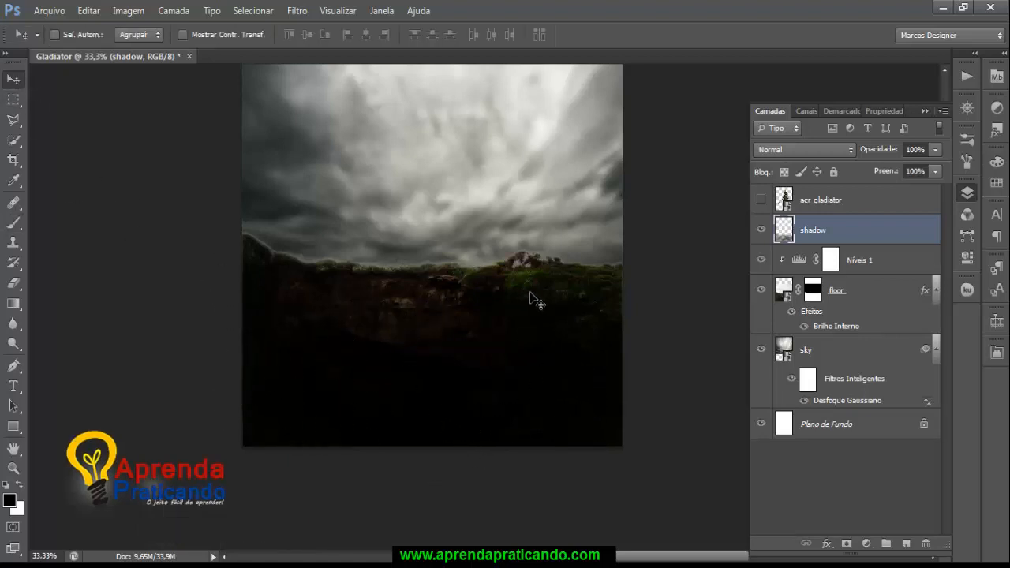
{"action": "left_click_drag", "start_coordinate": [537, 303], "coordinate": [579, 372]}
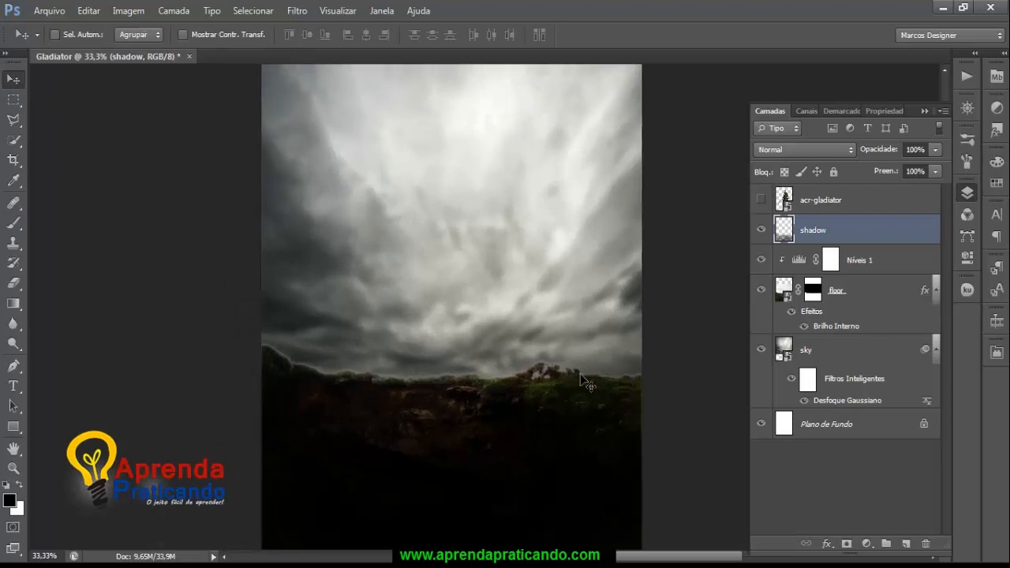
{"action": "key", "text": "ctrl+s"}
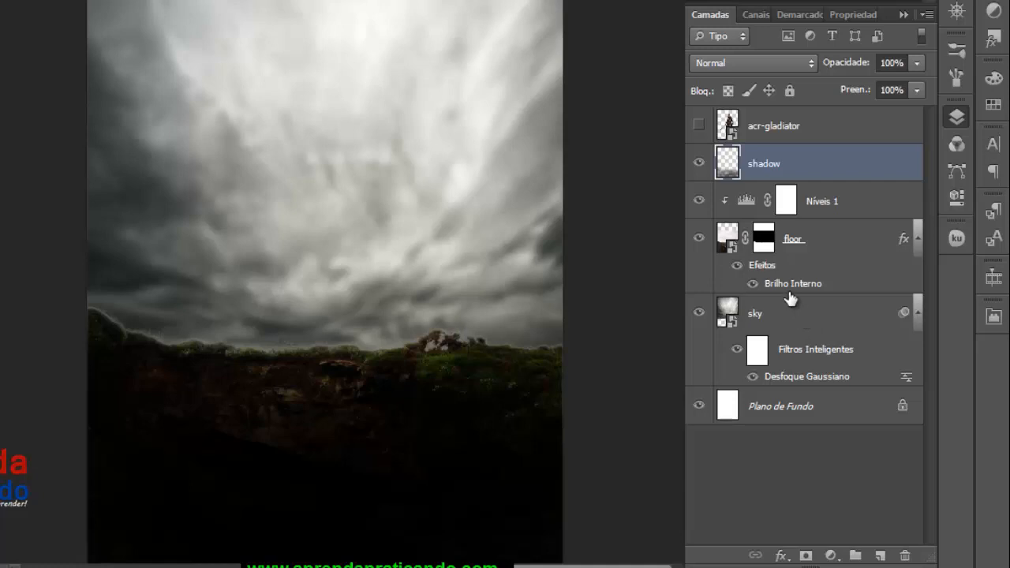
Step: Group the shadow, Levels and floor layers together and name the group "floor"
{"action": "left_click", "coordinate": [804, 247], "text": "shift"}
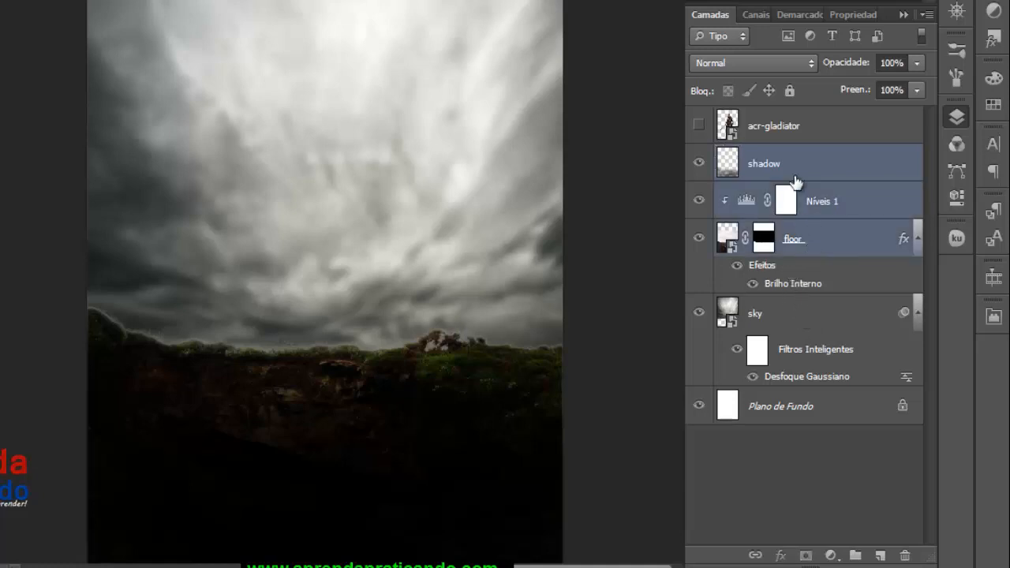
{"action": "left_click_drag", "start_coordinate": [803, 245], "coordinate": [855, 554]}
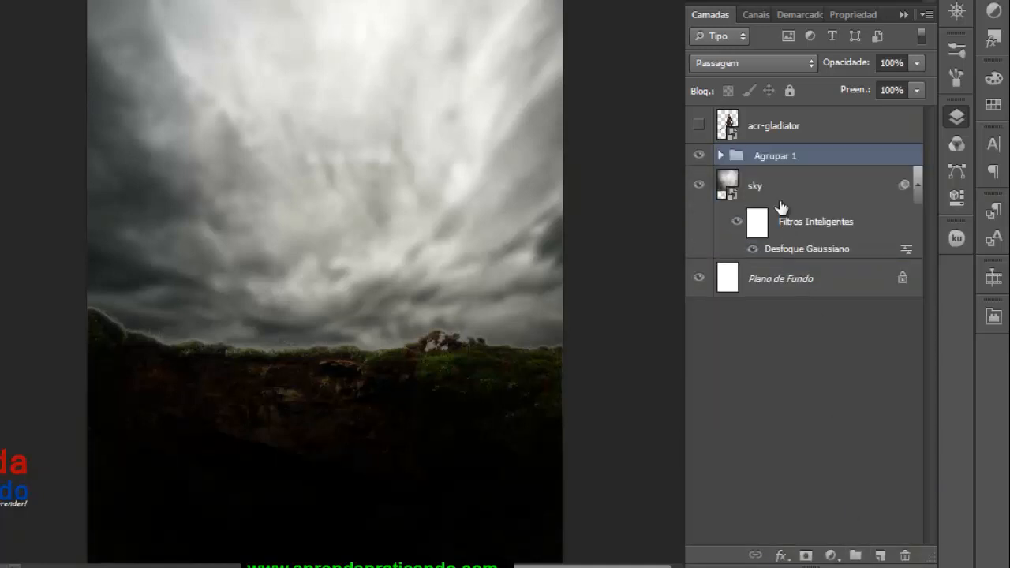
{"action": "double_click", "coordinate": [775, 156]}
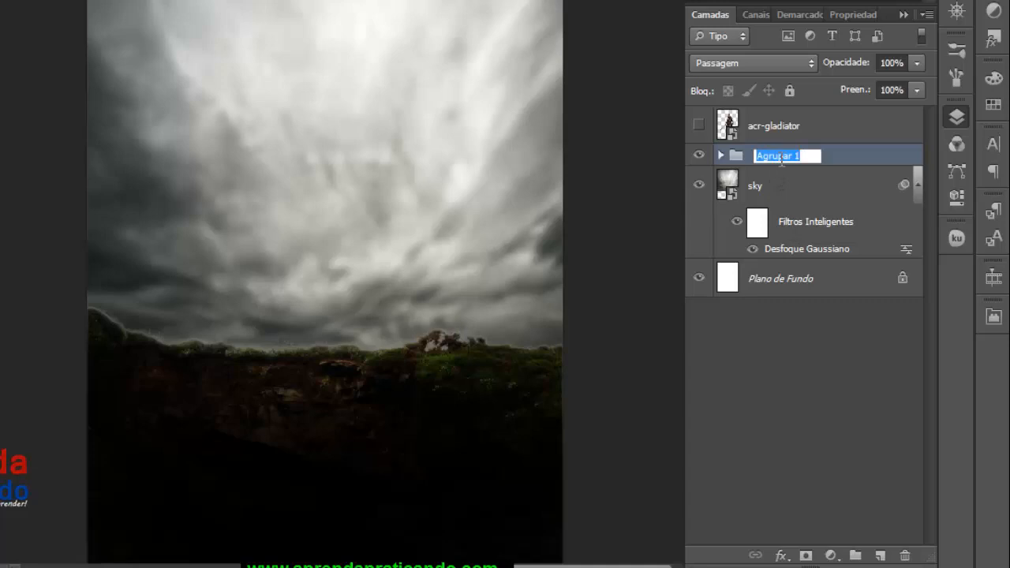
{"action": "type", "text": "floor"}
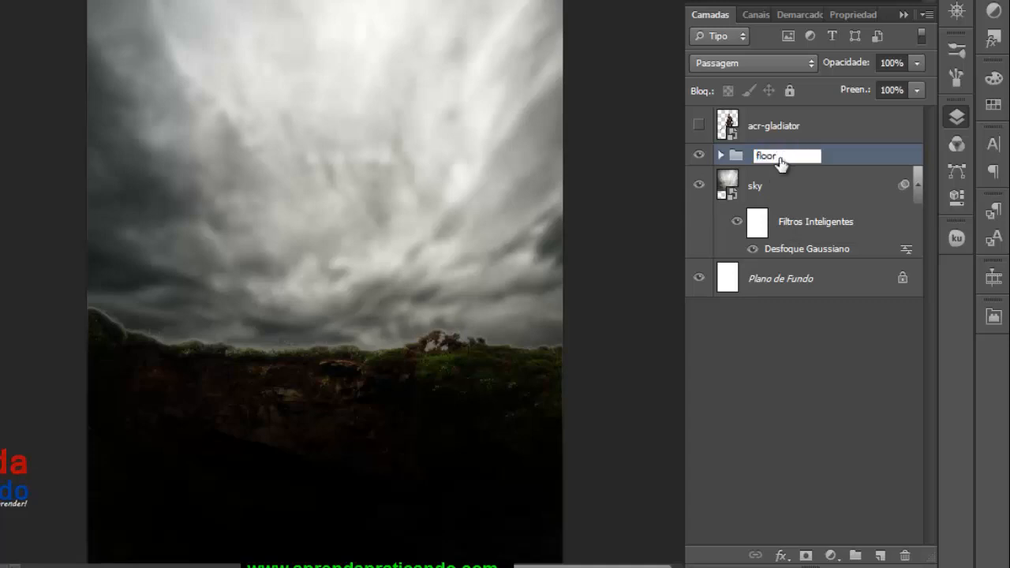
{"action": "key", "text": "Return"}
{"action": "left_click", "coordinate": [698, 155]}
{"action": "left_click", "coordinate": [698, 155]}
Step: Rename the acr-gladiator layer as "gladiator" and make it visible
{"action": "left_click", "coordinate": [769, 128]}
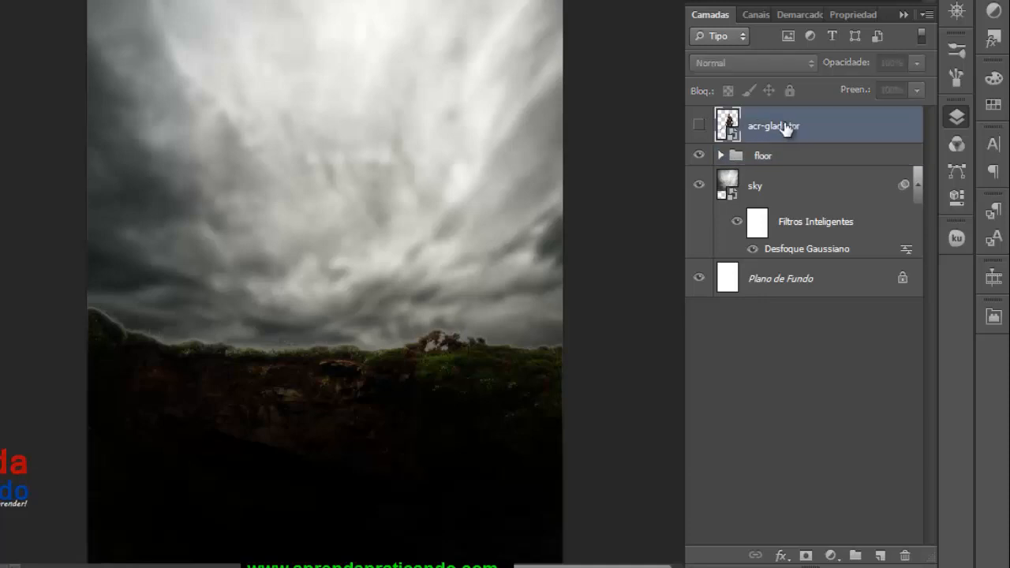
{"action": "double_click", "coordinate": [778, 128]}
{"action": "type", "text": "gladiator"}
{"action": "key", "text": "Return"}
{"action": "left_click", "coordinate": [698, 125]}
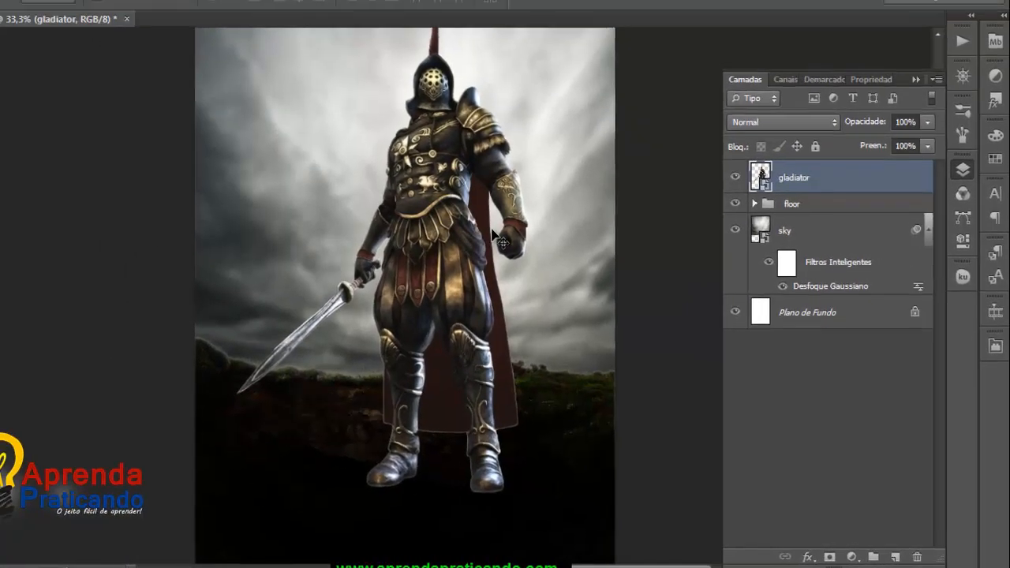
Step: Scale the gladiator down proportionally to about three quarters of its size and stand its feet on the cliff's top edge
{"action": "key", "text": "ctrl+minus"}
{"action": "key", "text": "ctrl+t"}
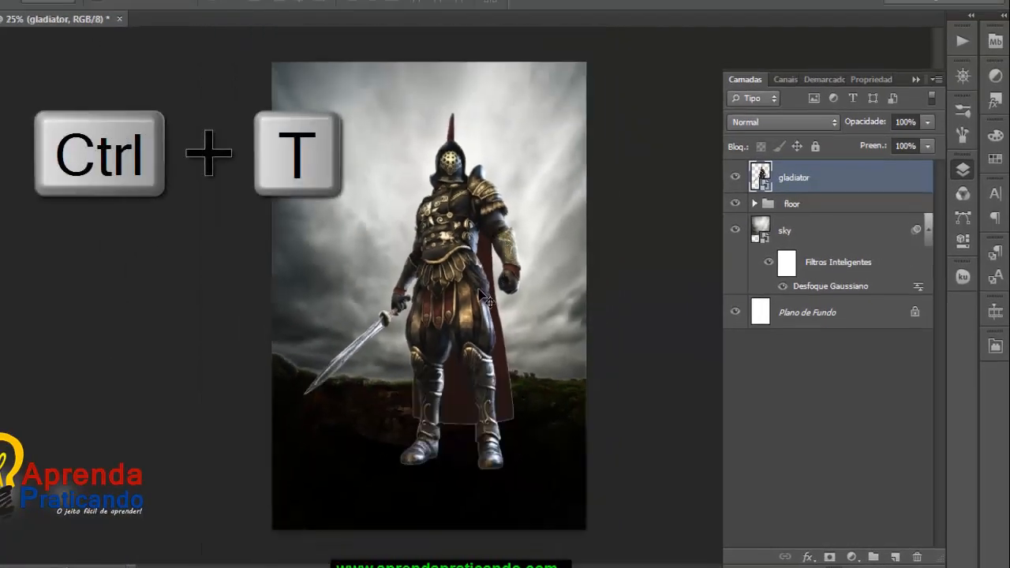
{"action": "key", "text": "ctrl+t"}
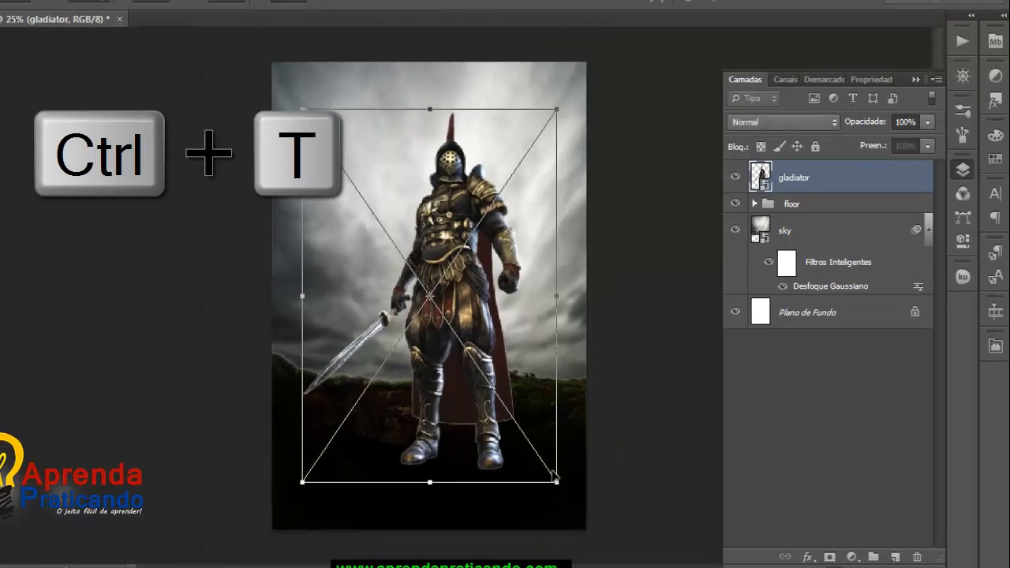
{"action": "left_click_drag", "start_coordinate": [556, 482], "coordinate": [500, 398]}
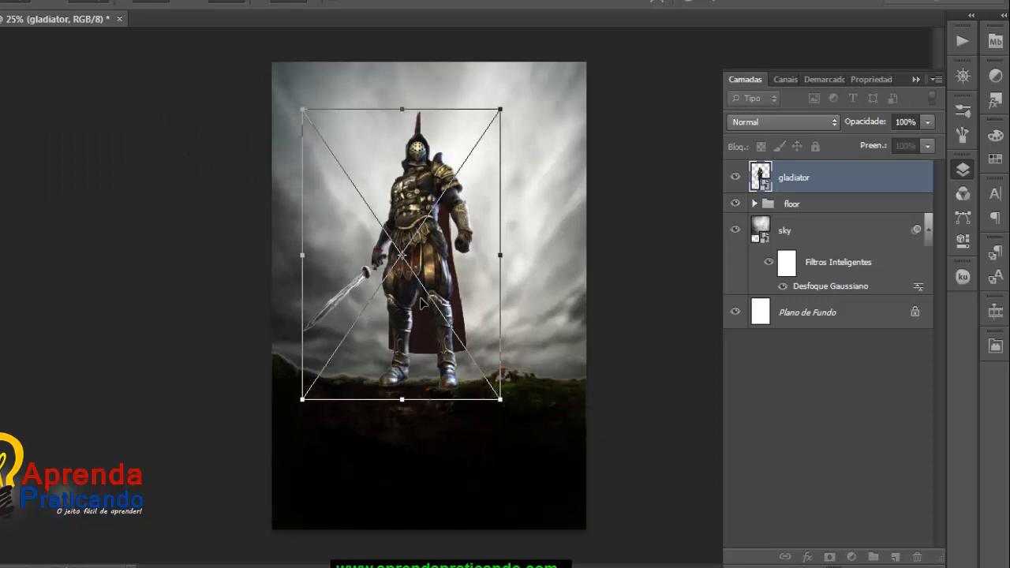
{"action": "left_click_drag", "start_coordinate": [421, 304], "coordinate": [444, 304]}
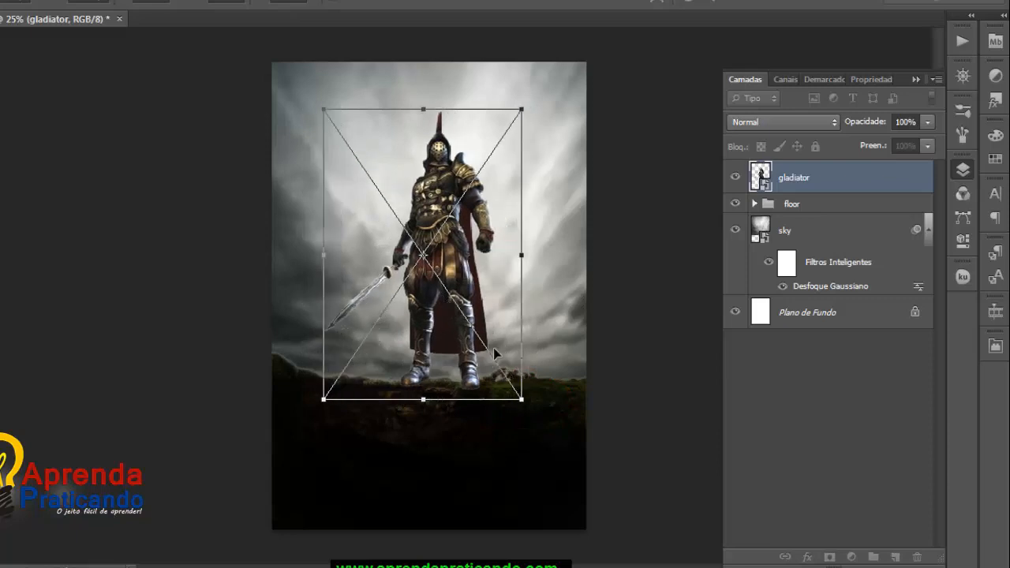
{"action": "left_click_drag", "start_coordinate": [324, 398], "coordinate": [330, 392]}
{"action": "left_click_drag", "start_coordinate": [433, 306], "coordinate": [437, 312]}
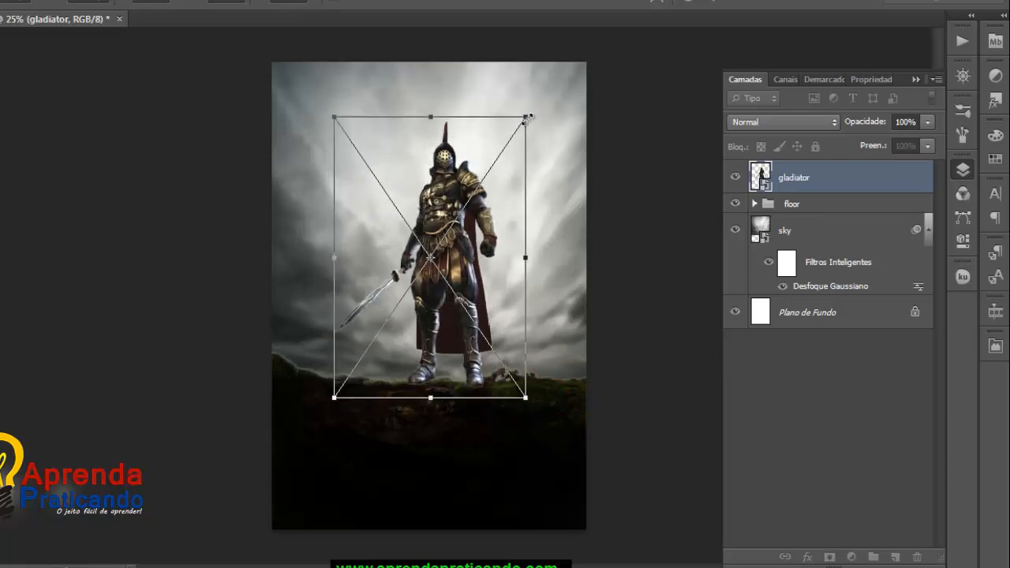
{"action": "left_click_drag", "start_coordinate": [527, 117], "coordinate": [530, 112]}
{"action": "key", "text": "Return"}
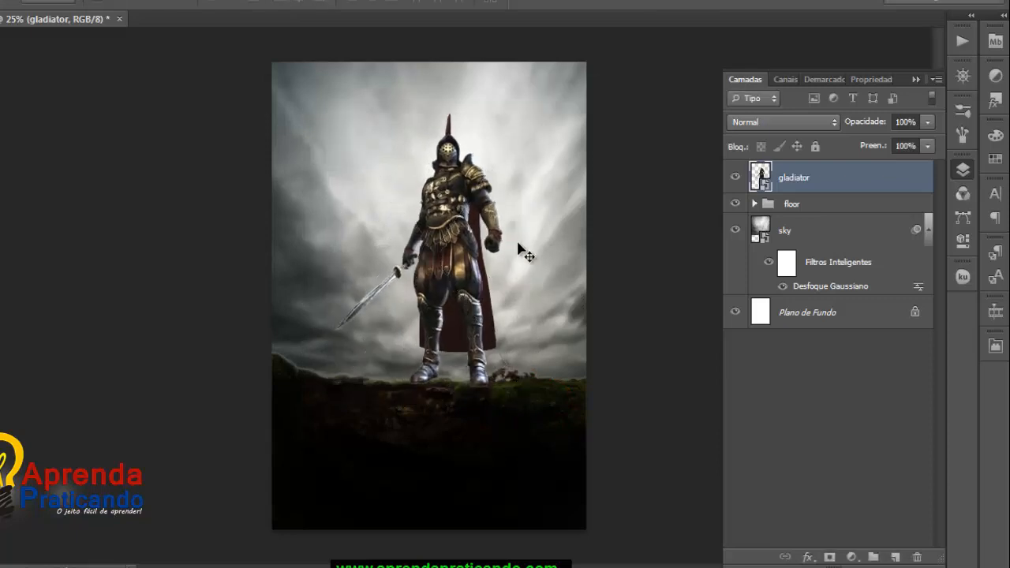
Step: Examine the gladiator's outline against the sky and its feet on the cliff up close
{"action": "key", "text": "ctrl+plus"}
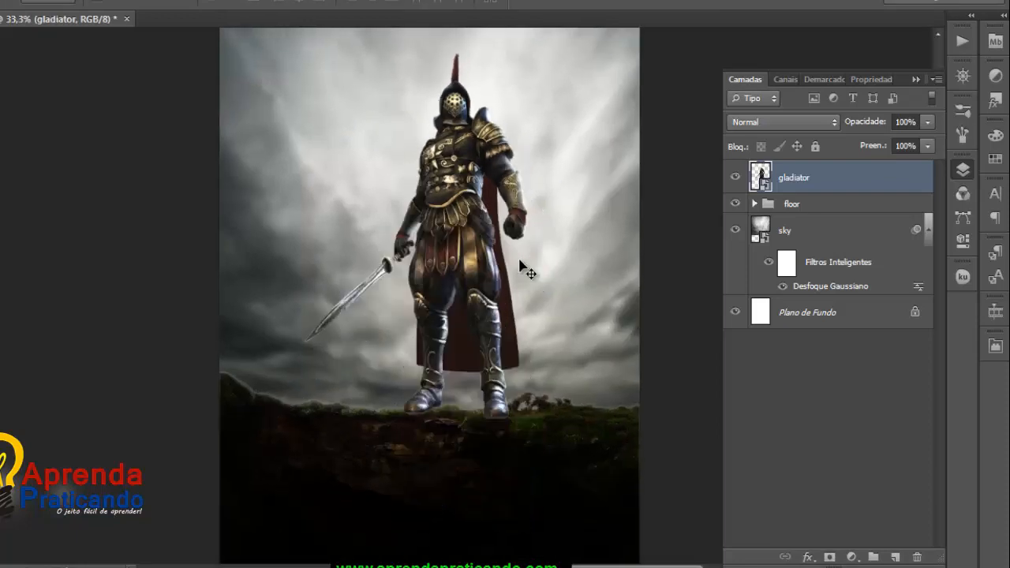
{"action": "left_click_drag", "start_coordinate": [552, 259], "coordinate": [517, 263]}
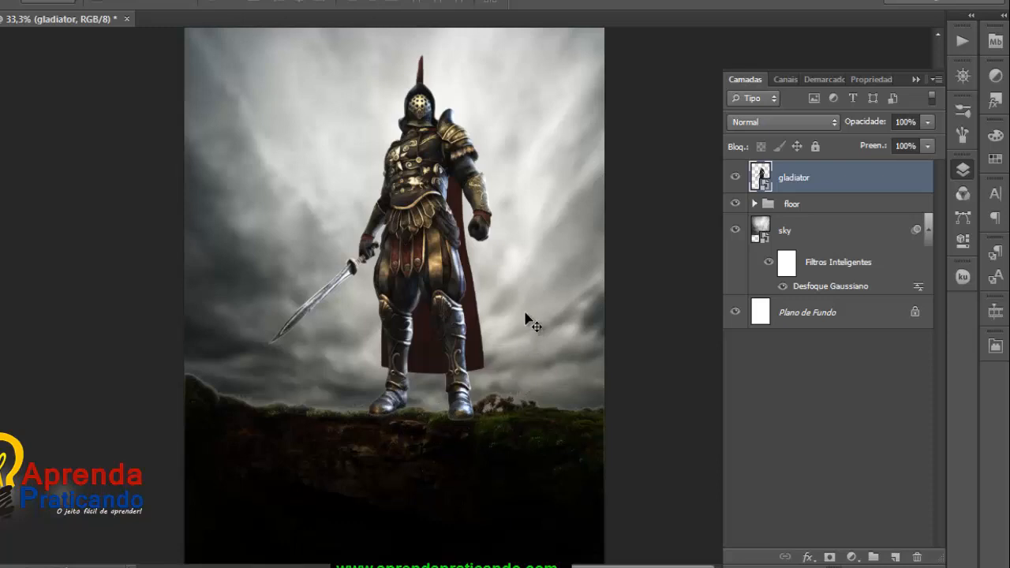
{"action": "left_click_drag", "start_coordinate": [524, 277], "coordinate": [526, 365]}
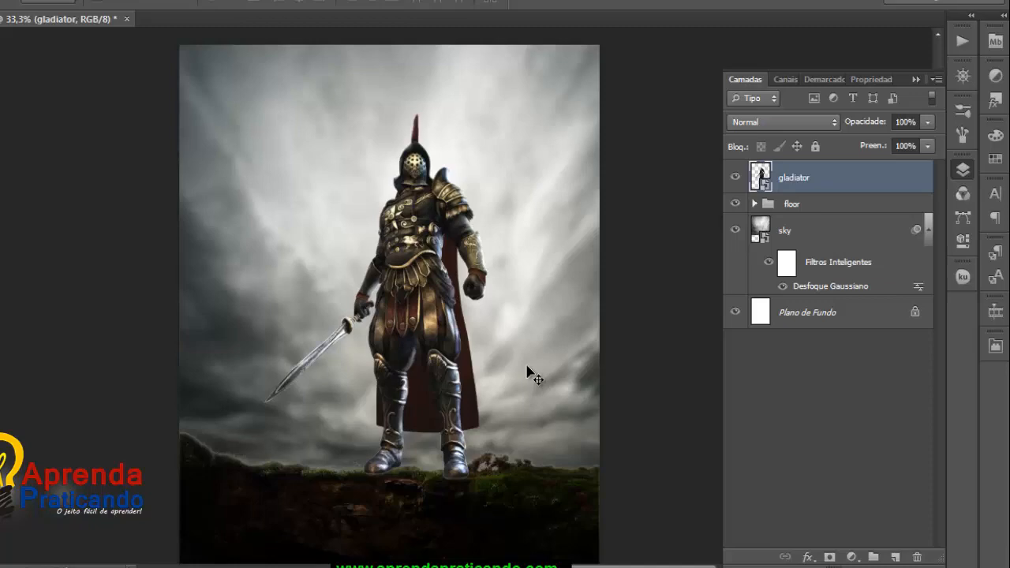
{"action": "key", "text": "ctrl+plus"}
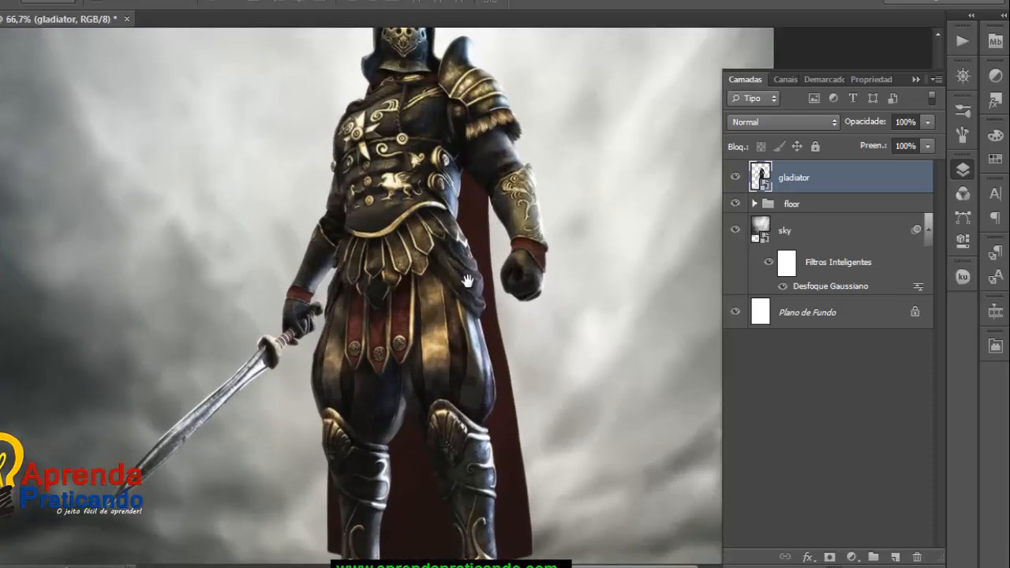
{"action": "left_click_drag", "start_coordinate": [469, 282], "coordinate": [453, 203]}
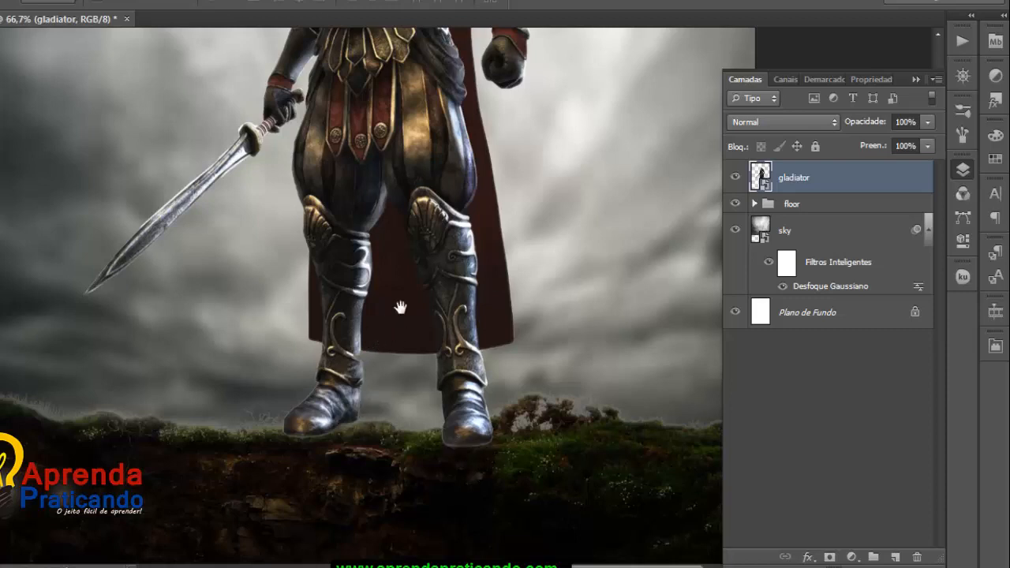
{"action": "left_click_drag", "start_coordinate": [399, 305], "coordinate": [388, 428]}
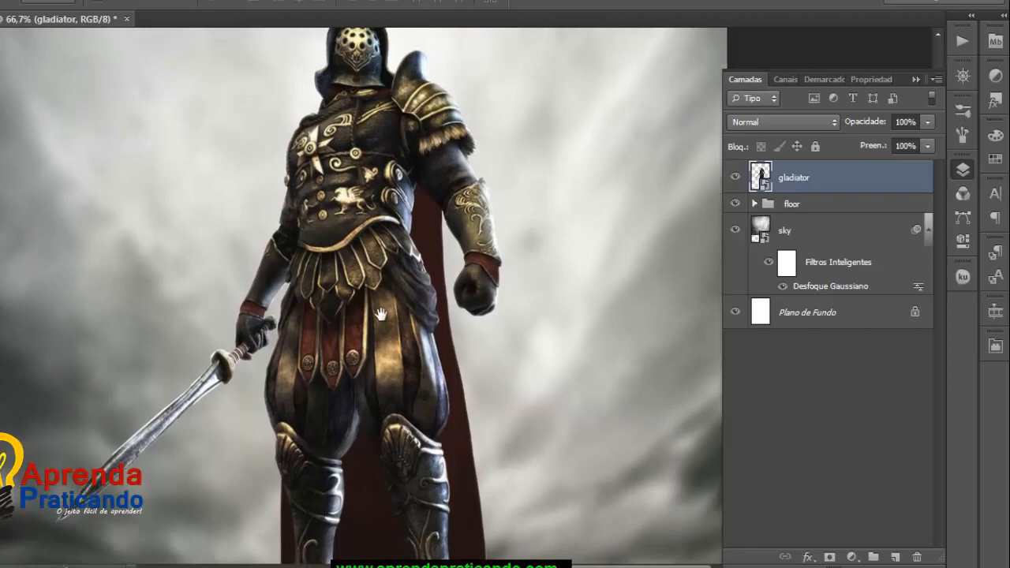
{"action": "left_click_drag", "start_coordinate": [380, 314], "coordinate": [398, 341]}
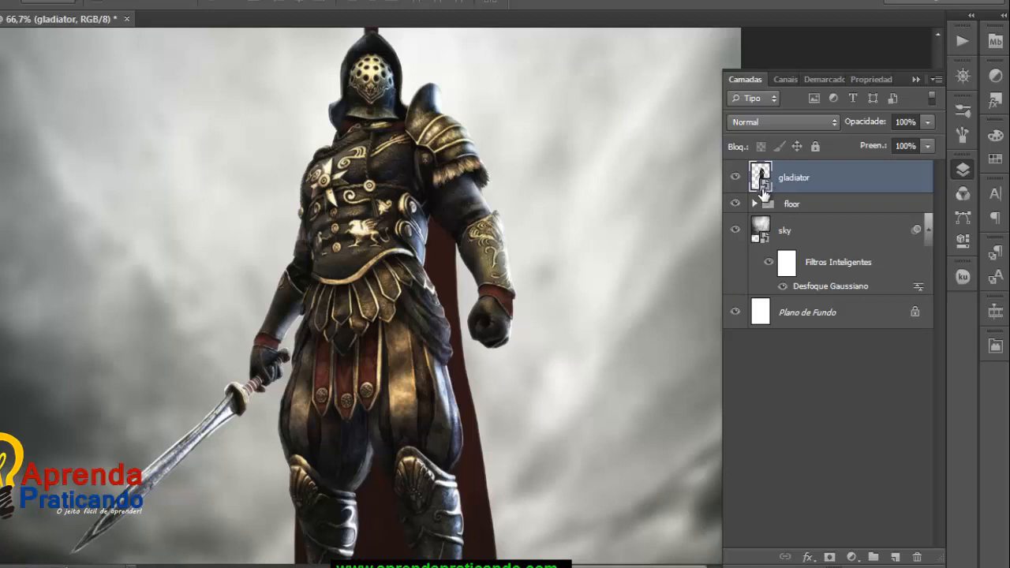
{"action": "mouse_move", "coordinate": [608, 268]}
{"action": "left_mouse_down"}
{"action": "mouse_move", "coordinate": [604, 214]}
{"action": "mouse_move", "coordinate": [606, 317]}
{"action": "mouse_move", "coordinate": [600, 287]}
{"action": "left_mouse_up"}
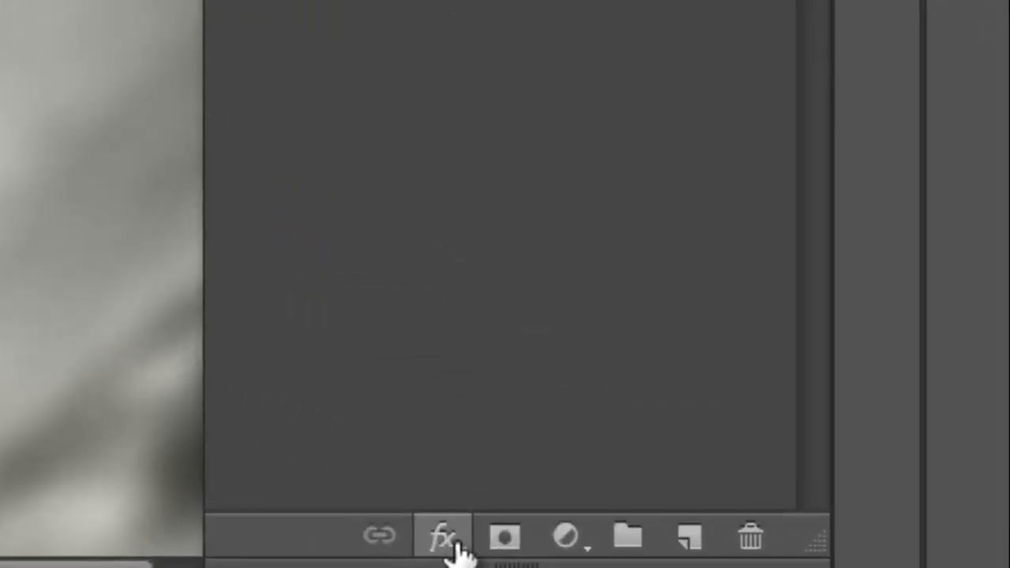
Step: Add an Inner Glow (Brilho Interno) effect to the gladiator layer with the blend mode Multiplicação
{"action": "left_click", "coordinate": [807, 557]}
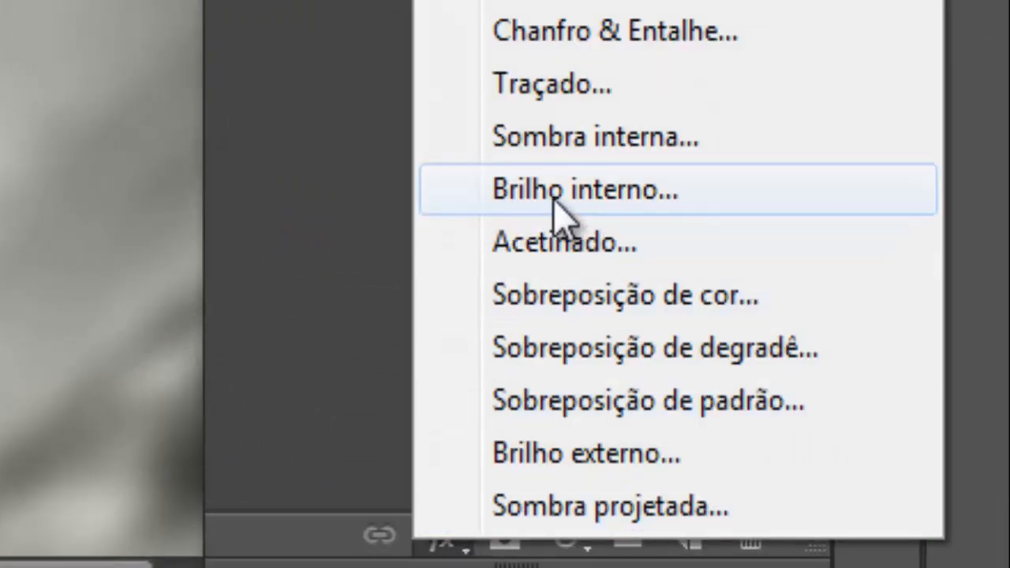
{"action": "left_click", "coordinate": [588, 217]}
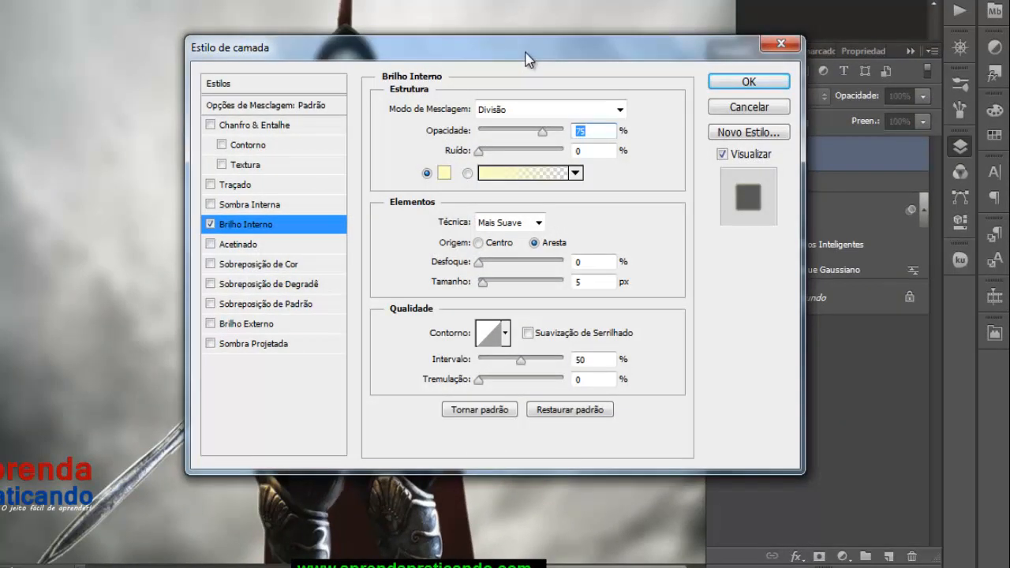
{"action": "left_click_drag", "start_coordinate": [527, 60], "coordinate": [229, 210]}
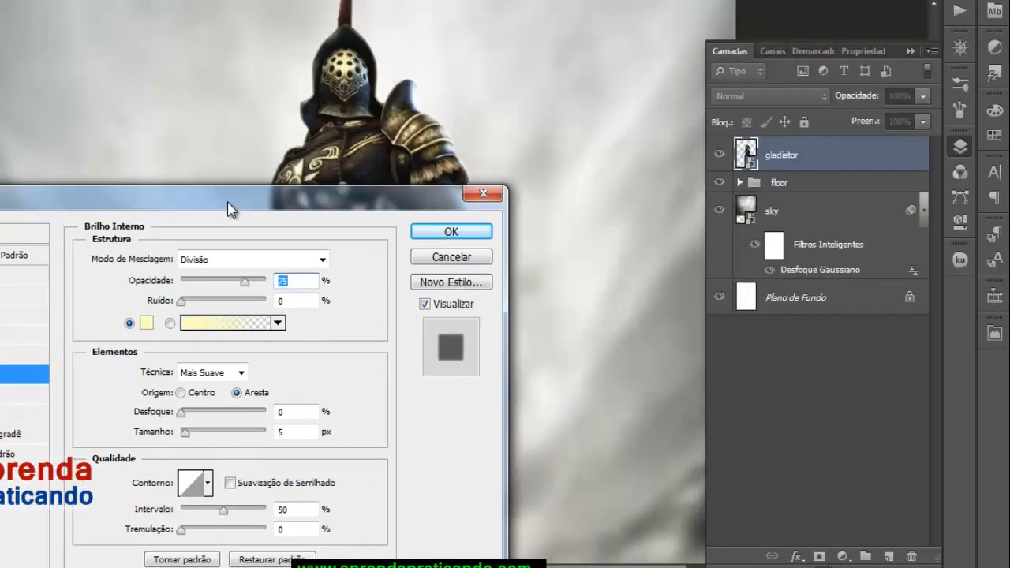
{"action": "left_click", "coordinate": [268, 265]}
{"action": "scroll", "coordinate": [335, 265], "scroll_direction": "down", "scroll_amount": 3}
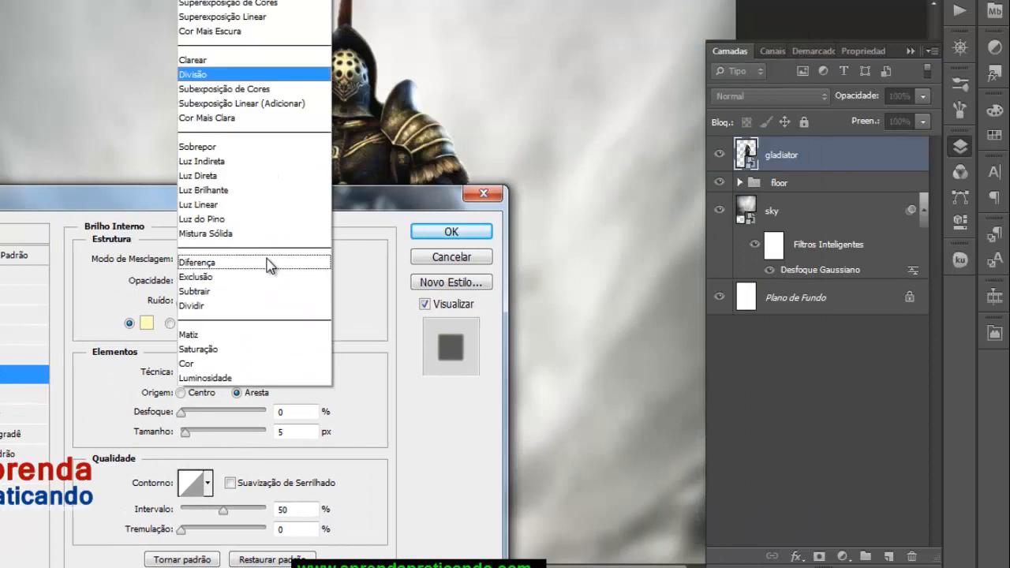
{"action": "left_click", "coordinate": [204, 3]}
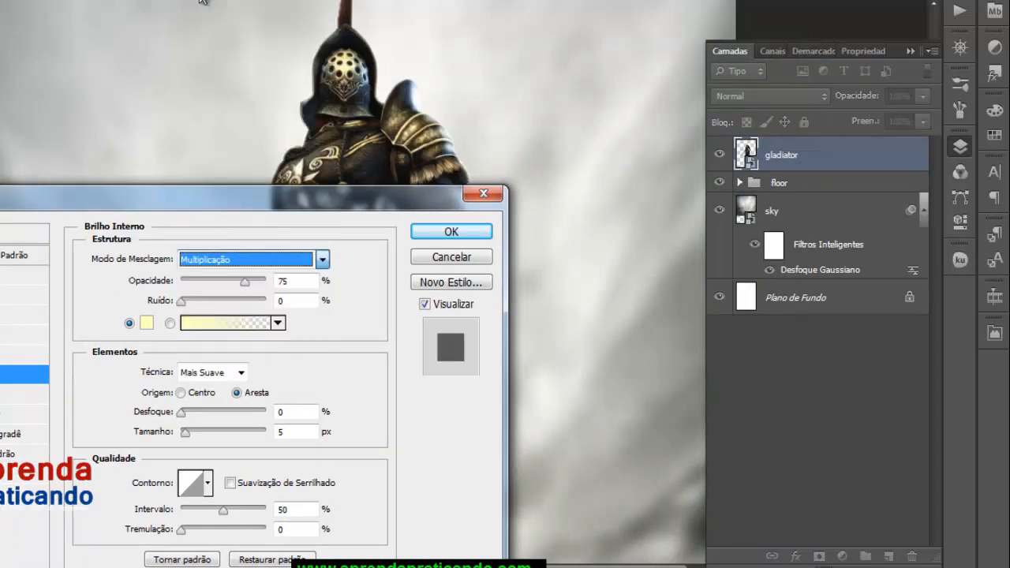
{"action": "left_click_drag", "start_coordinate": [253, 197], "coordinate": [247, 240]}
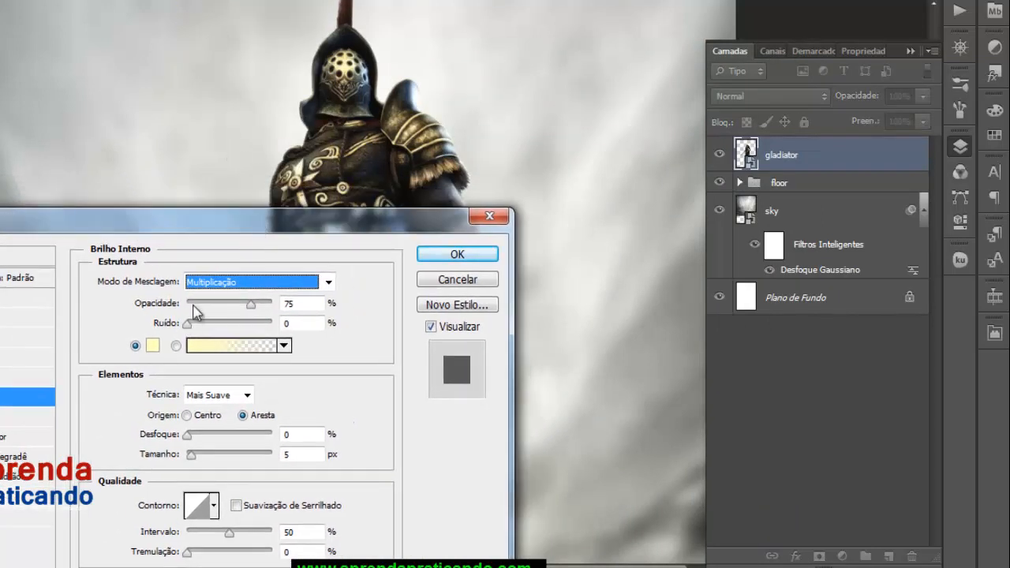
Step: Set the inner glow colour to the dark grey 575549, sampled from the image at the edge of the gladiator's helmet
{"action": "key", "text": "Tab"}
{"action": "left_click", "coordinate": [153, 345]}
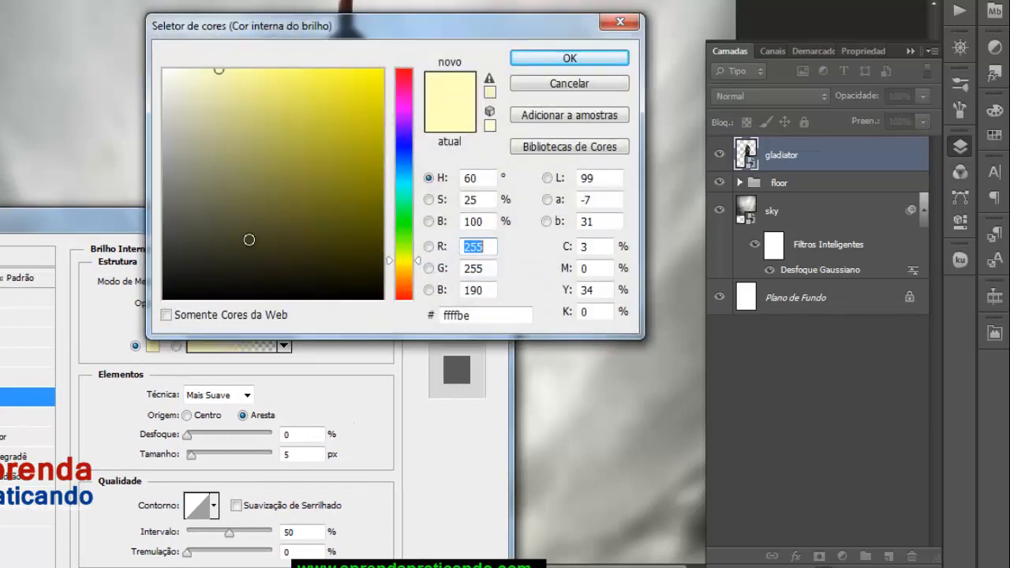
{"action": "left_click_drag", "start_coordinate": [368, 22], "coordinate": [23, 142]}
{"action": "left_click_drag", "start_coordinate": [72, 211], "coordinate": [116, 222]}
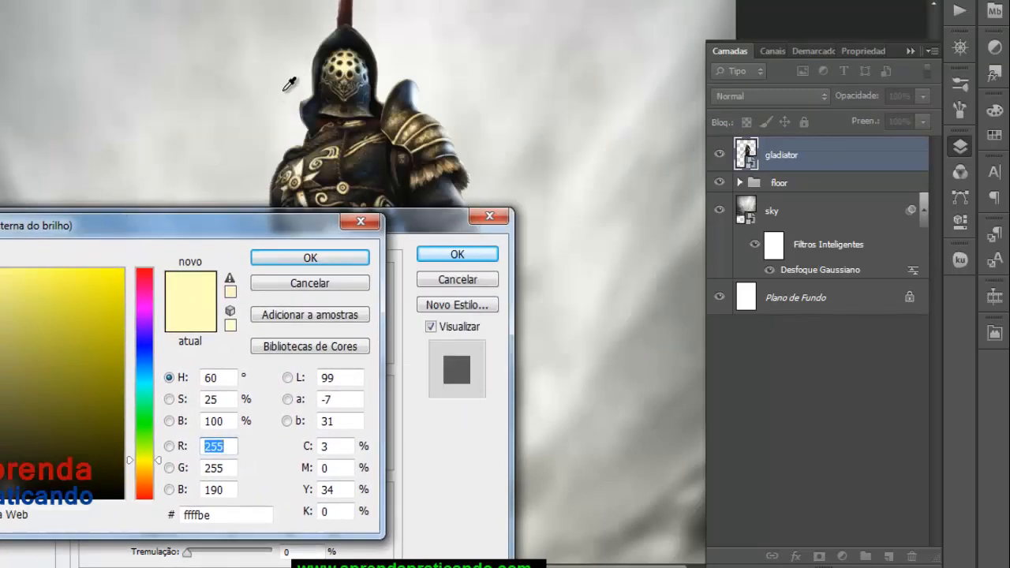
{"action": "left_click", "coordinate": [367, 37]}
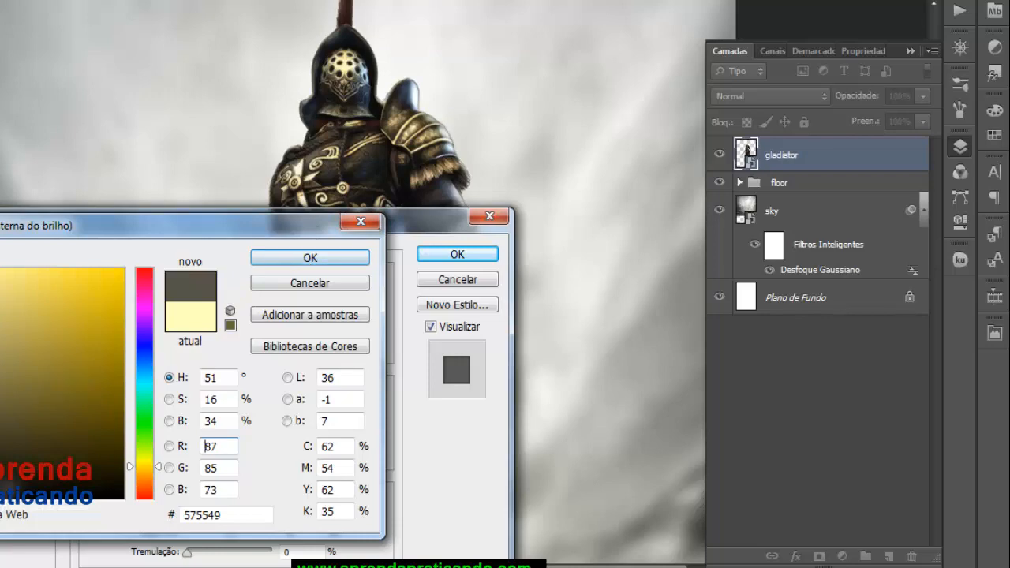
{"action": "left_click", "coordinate": [264, 258]}
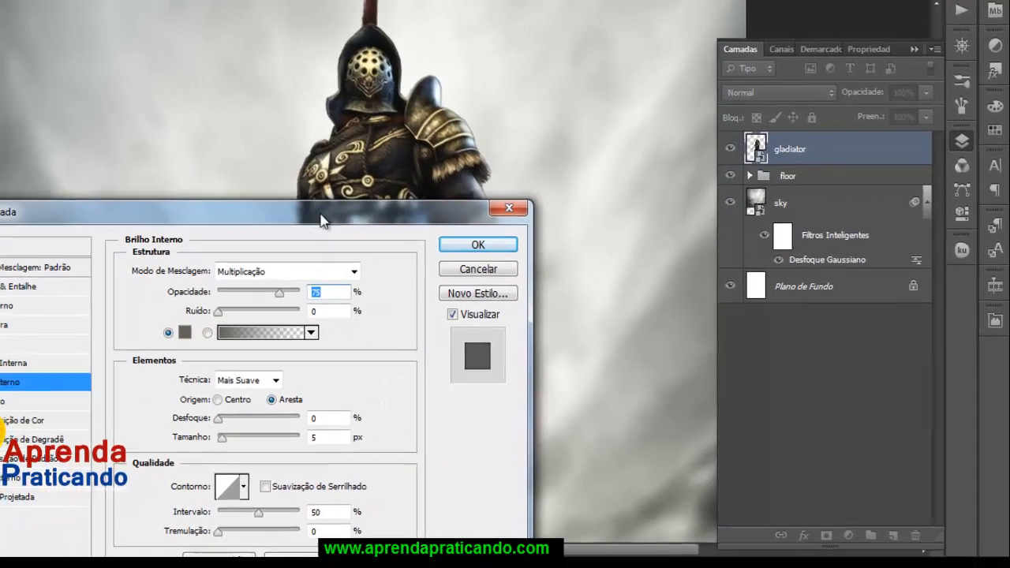
Step: Set the inner glow's choke (Desfoque) to 2%, size to 14 px and opacity to 47%, and apply the effect
{"action": "left_click_drag", "start_coordinate": [321, 221], "coordinate": [111, 75]}
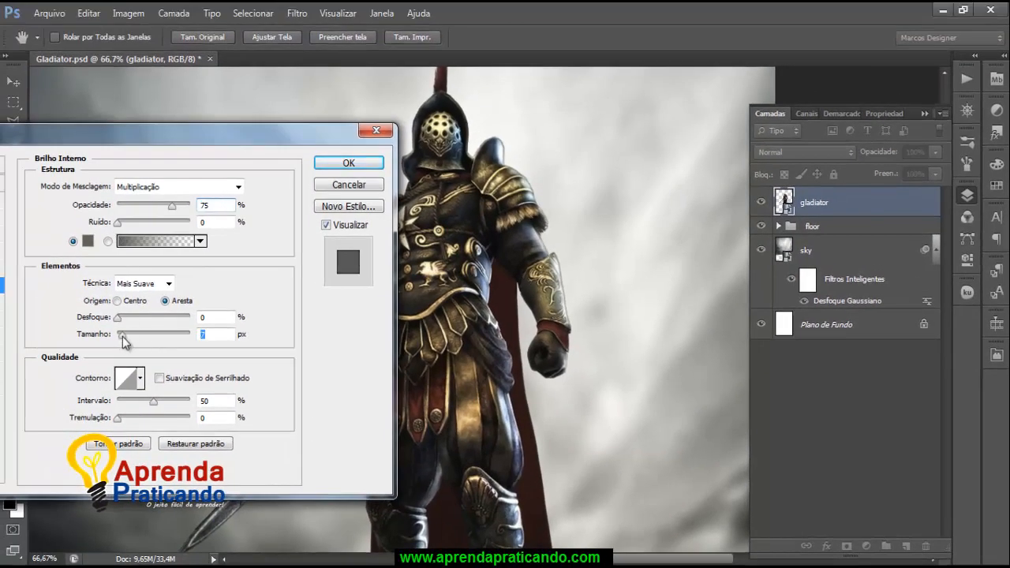
{"action": "left_click_drag", "start_coordinate": [125, 335], "coordinate": [127, 336]}
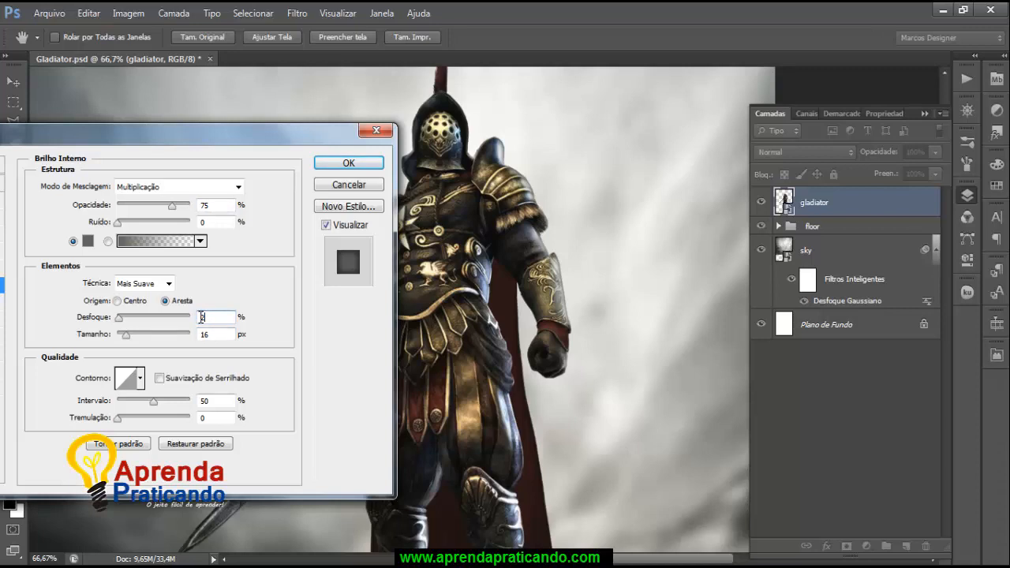
{"action": "type", "text": "2"}
{"action": "type", "text": "14"}
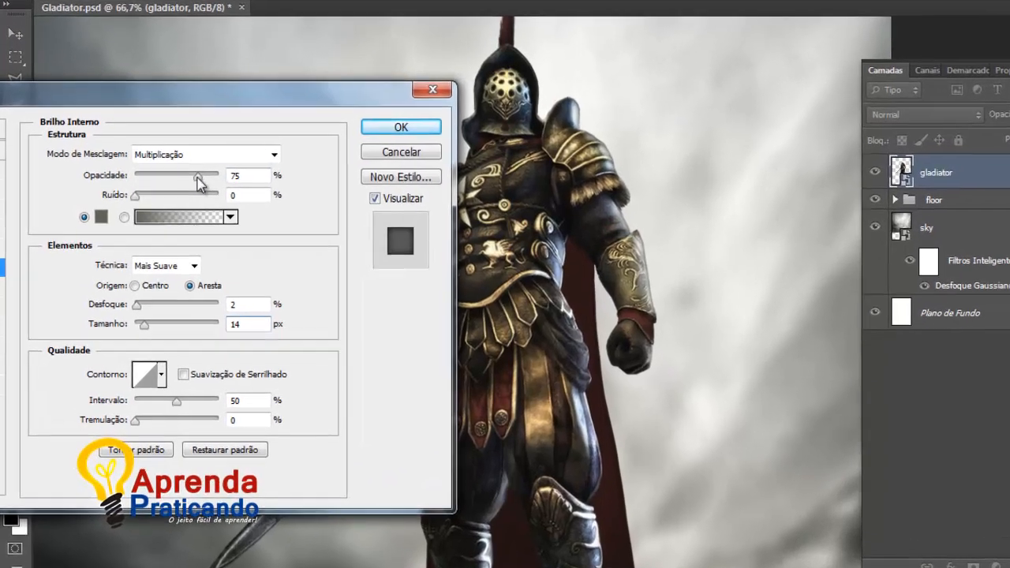
{"action": "left_click_drag", "start_coordinate": [172, 207], "coordinate": [156, 213]}
{"action": "left_click_drag", "start_coordinate": [325, 52], "coordinate": [474, 33]}
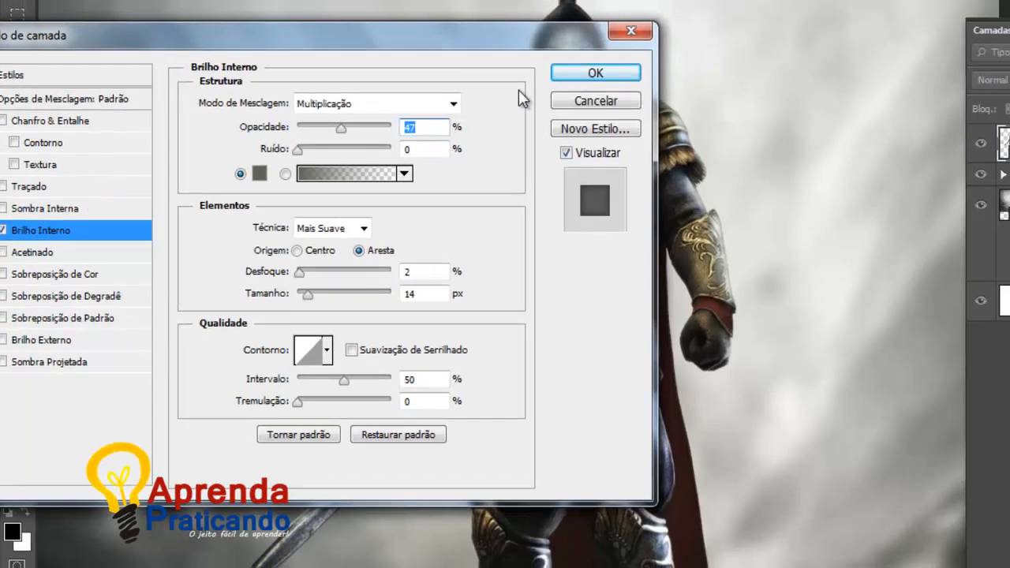
{"action": "left_click", "coordinate": [595, 73]}
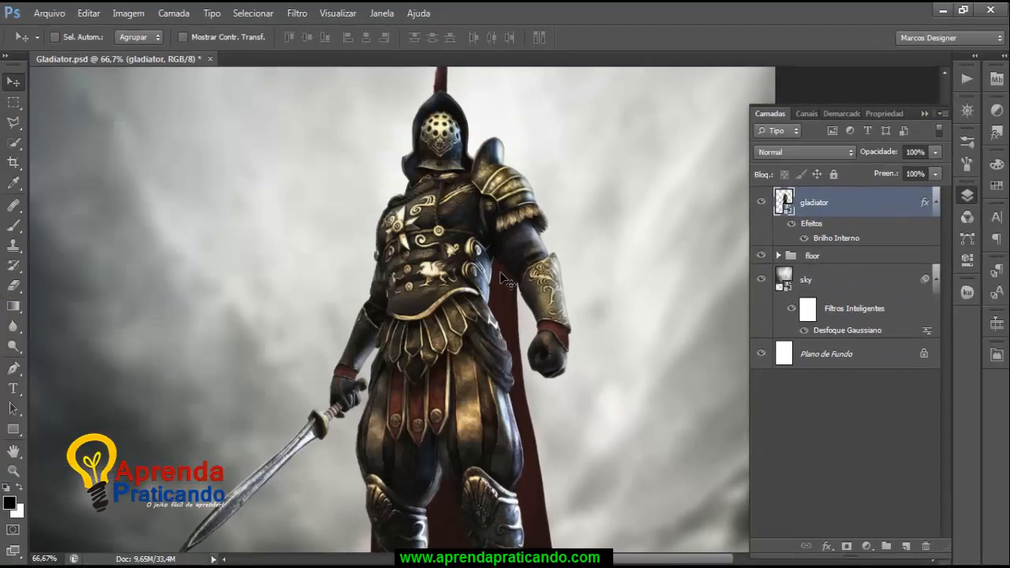
Step: Examine the gladiator's edges from the torso to the boots, and how the figure sits in the whole composition
{"action": "left_click_drag", "start_coordinate": [597, 376], "coordinate": [539, 187]}
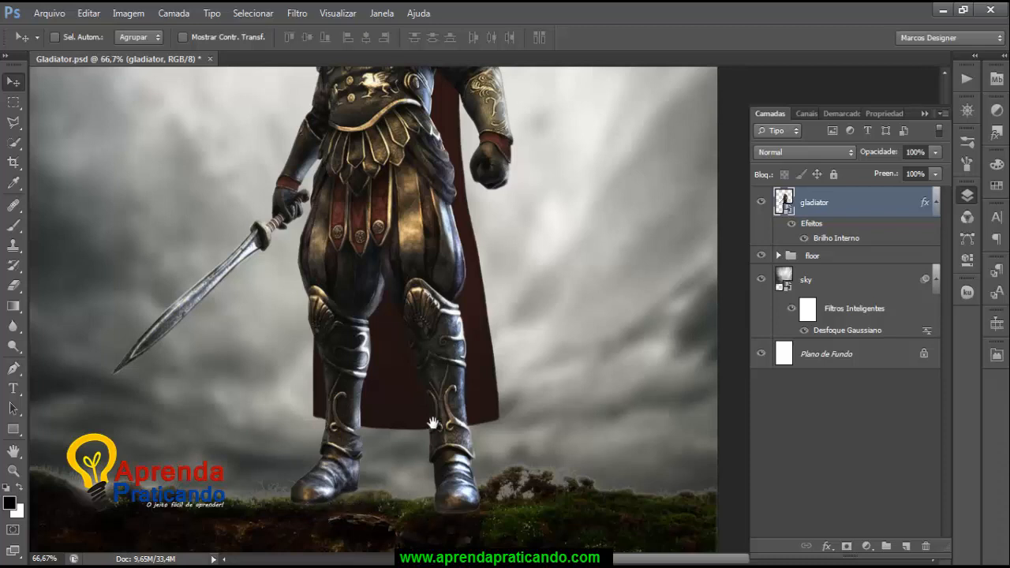
{"action": "left_click_drag", "start_coordinate": [432, 424], "coordinate": [491, 417]}
{"action": "key", "text": "ctrl+minus"}
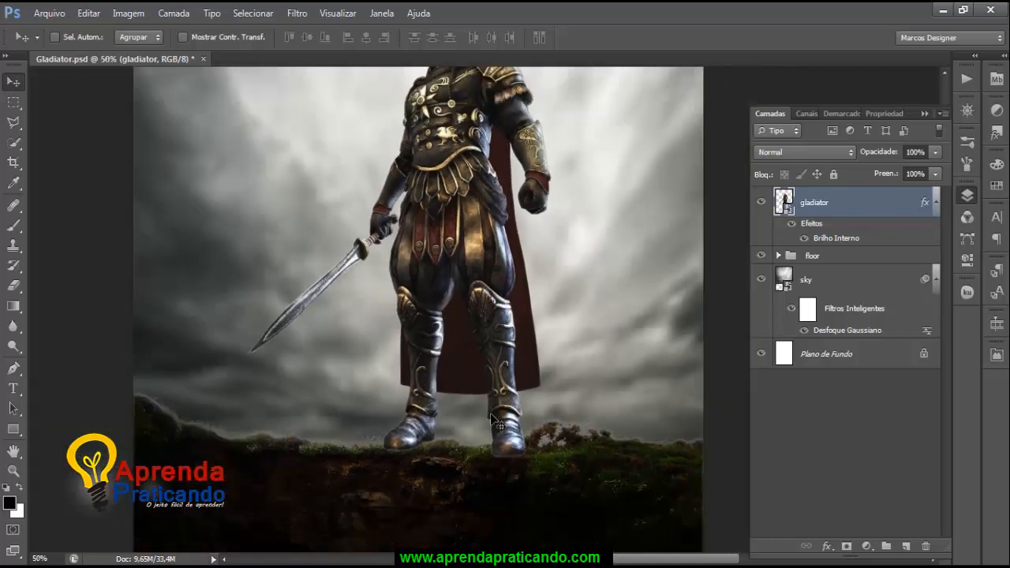
{"action": "scroll", "coordinate": [490, 414], "scroll_direction": "down", "scroll_amount": 2}
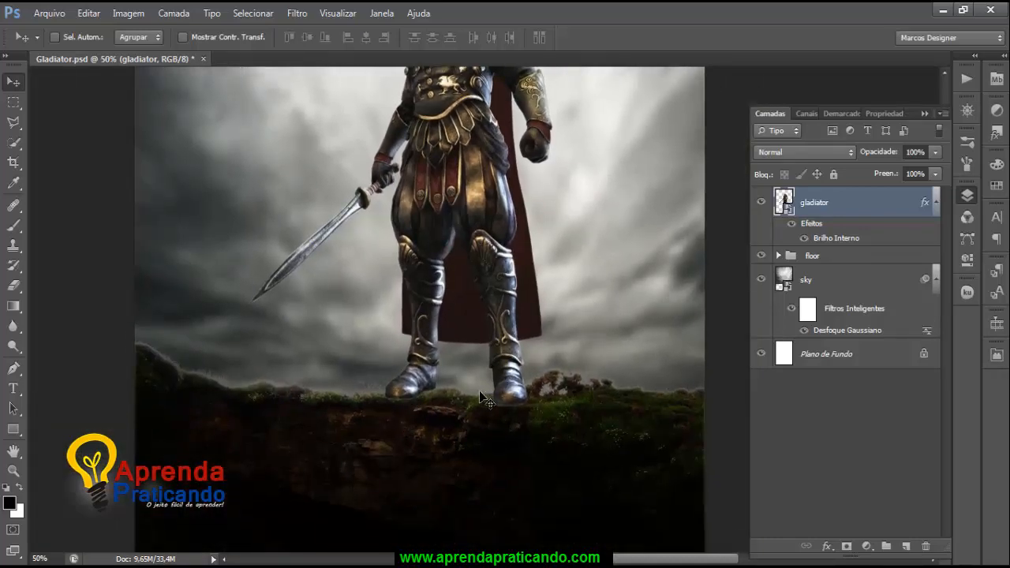
{"action": "key", "text": "ctrl+minus"}
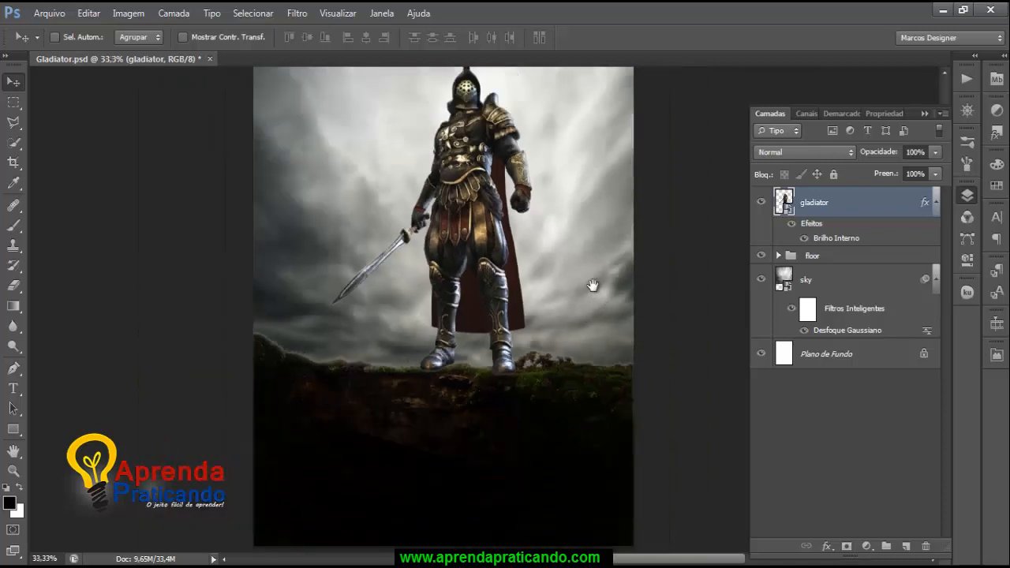
{"action": "left_click_drag", "start_coordinate": [592, 286], "coordinate": [571, 318]}
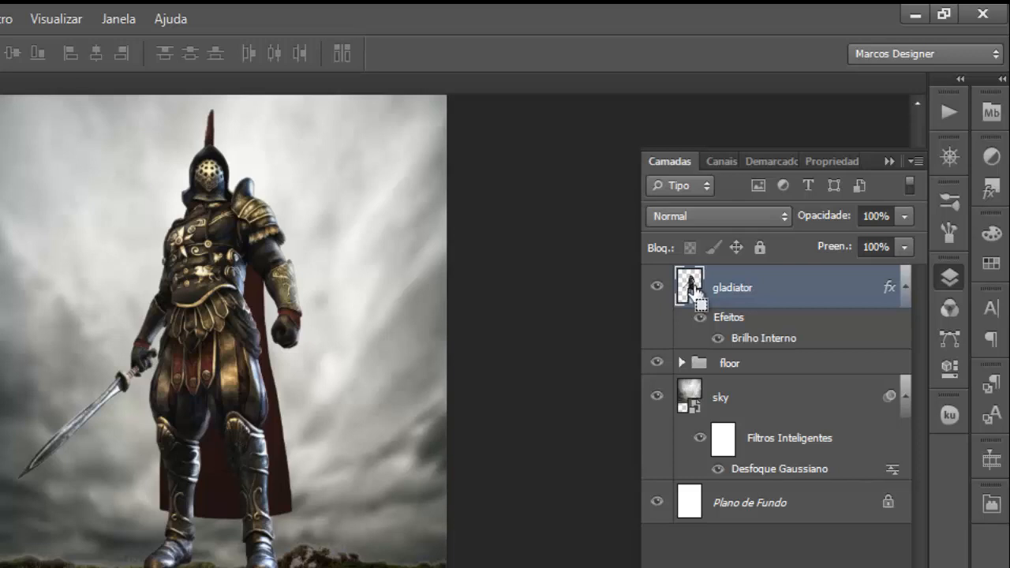
Step: Load the gladiator's outline as a selection and add a new layer named "gladiator shadow" beneath the gladiator layer
{"action": "left_click", "coordinate": [691, 291], "text": "ctrl"}
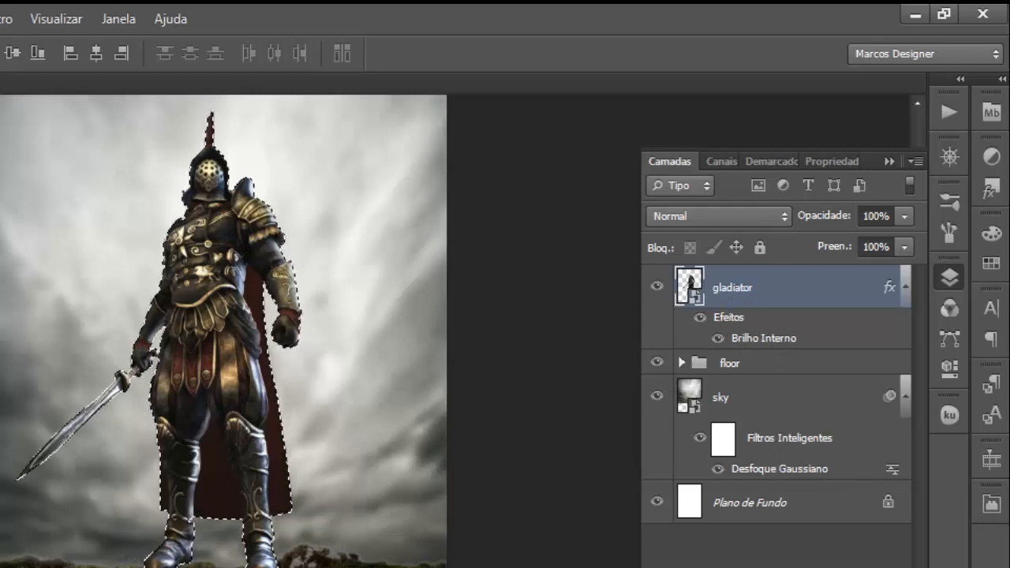
{"action": "key", "text": "ctrl+shift+alt+n"}
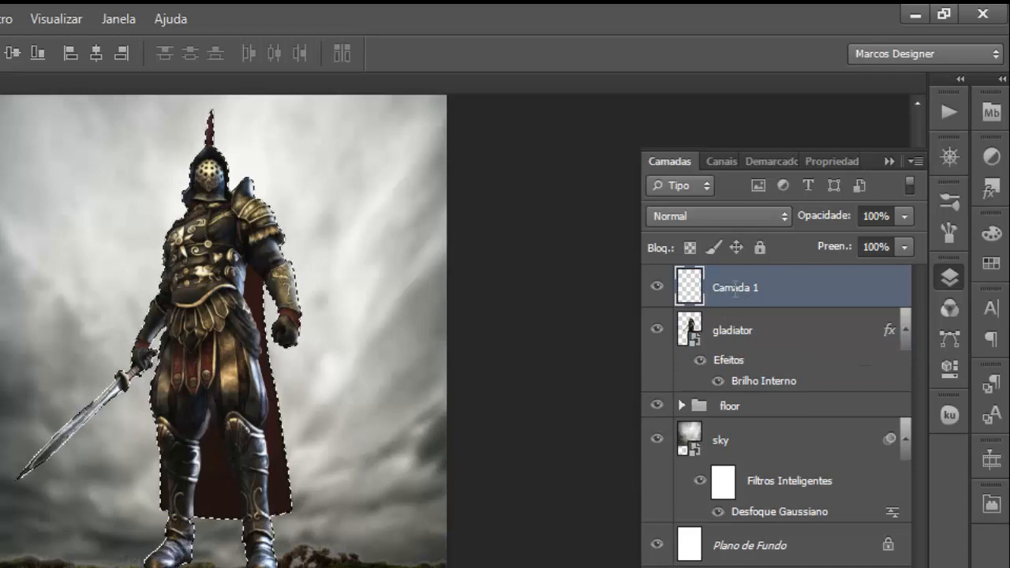
{"action": "double_click", "coordinate": [735, 288]}
{"action": "type", "text": "gl"}
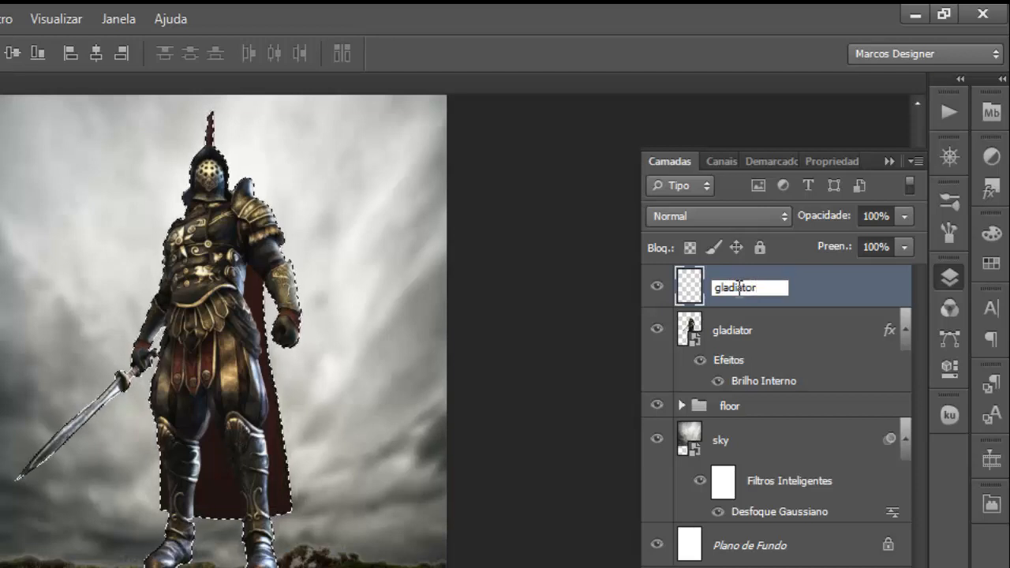
{"action": "type", "text": "ad"}
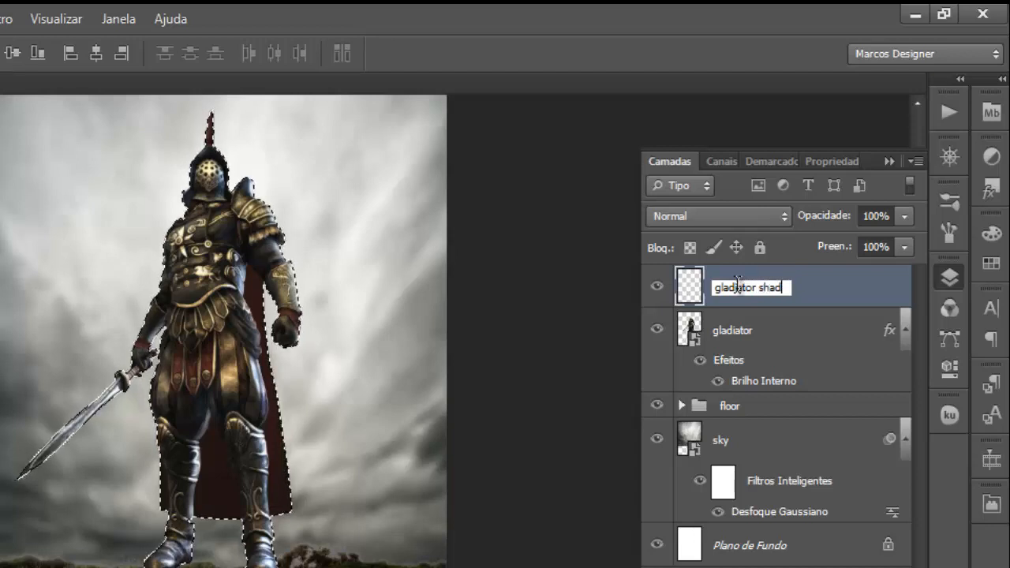
{"action": "type", "text": "ow"}
{"action": "key", "text": "Return"}
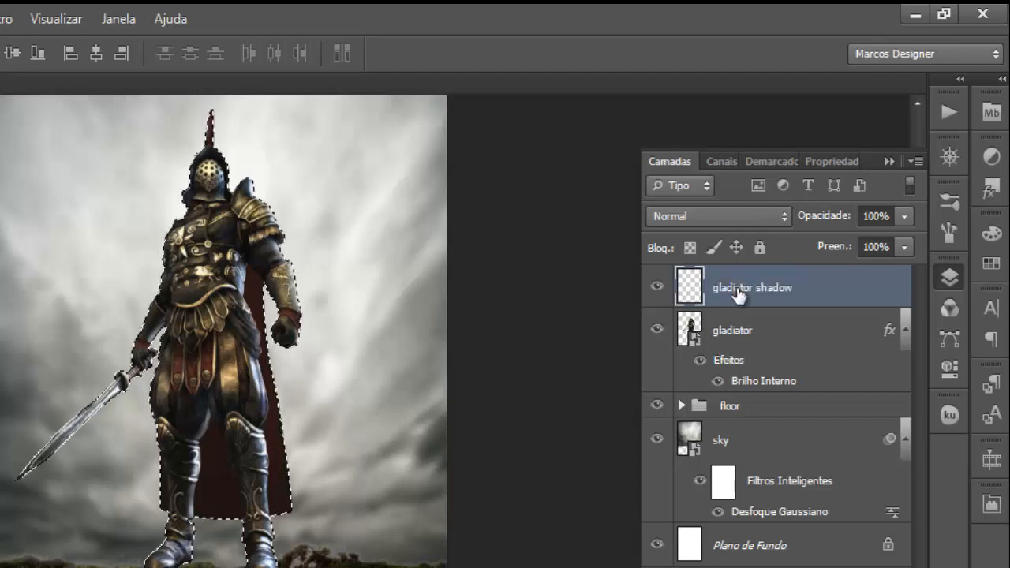
{"action": "left_click_drag", "start_coordinate": [745, 293], "coordinate": [742, 386]}
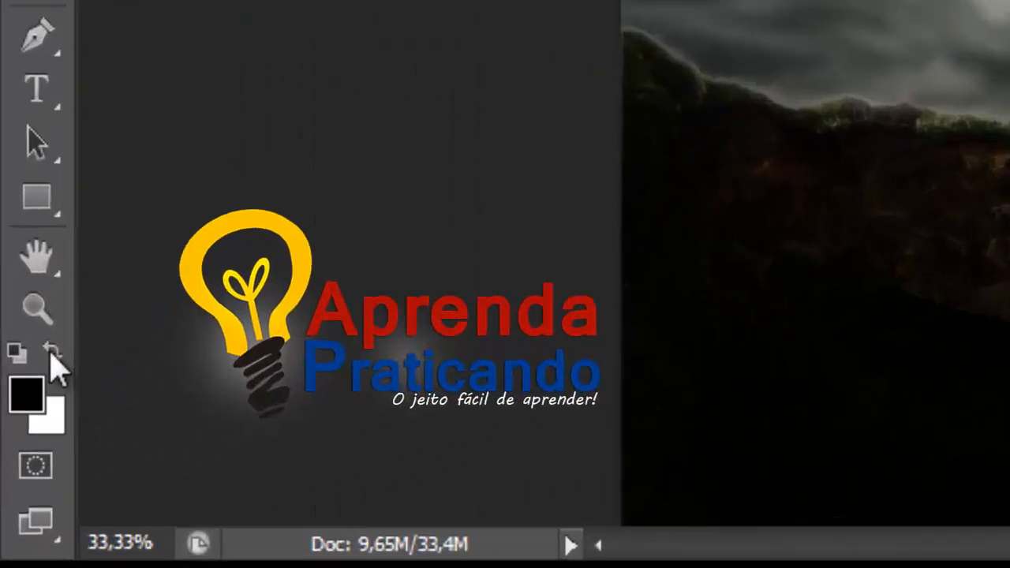
Step: Fill the selected outline with black on the gladiator shadow layer and deselect it
{"action": "left_click", "coordinate": [19, 488]}
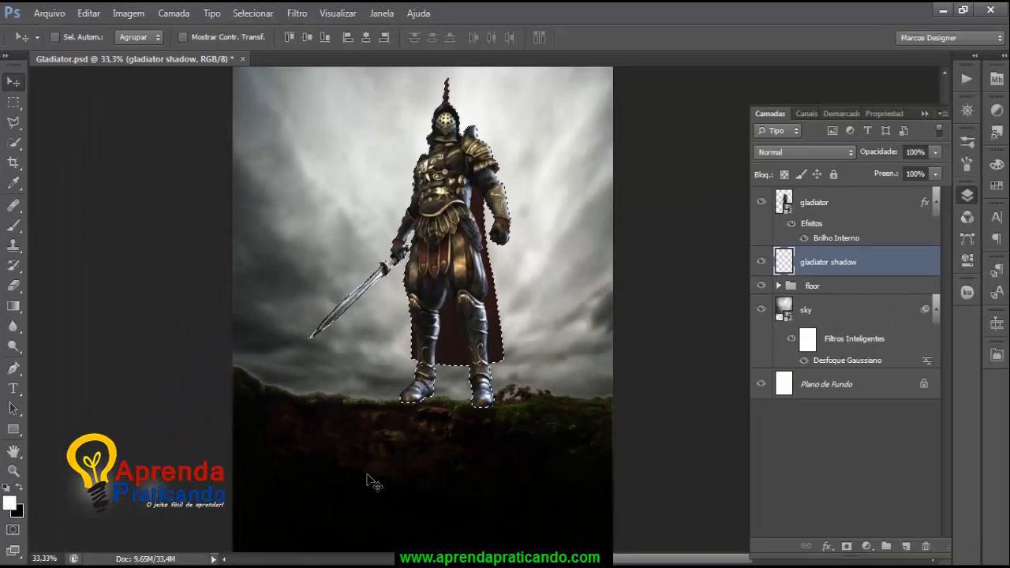
{"action": "key", "text": "ctrl+BackSpace"}
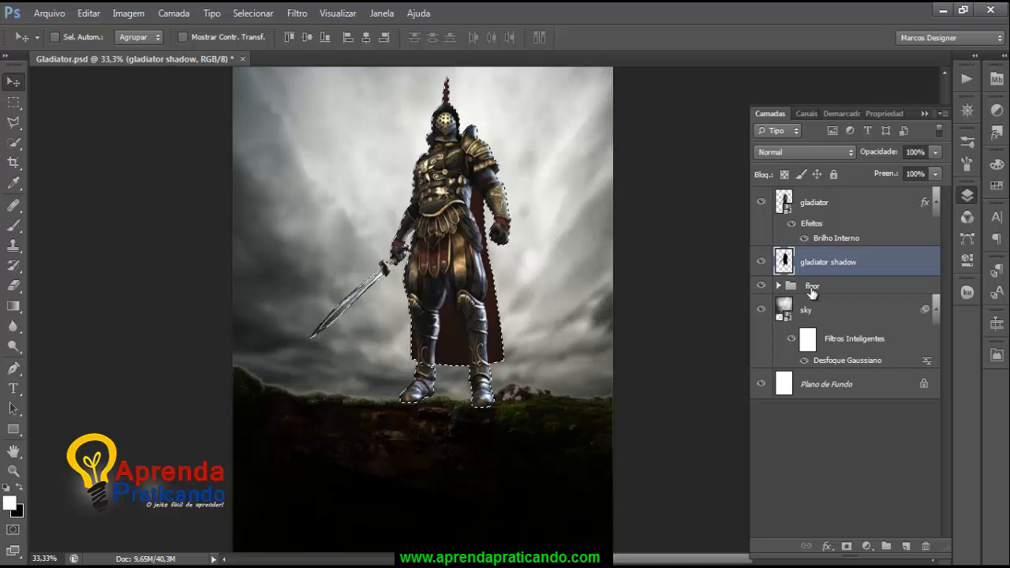
{"action": "key", "text": "ctrl+d"}
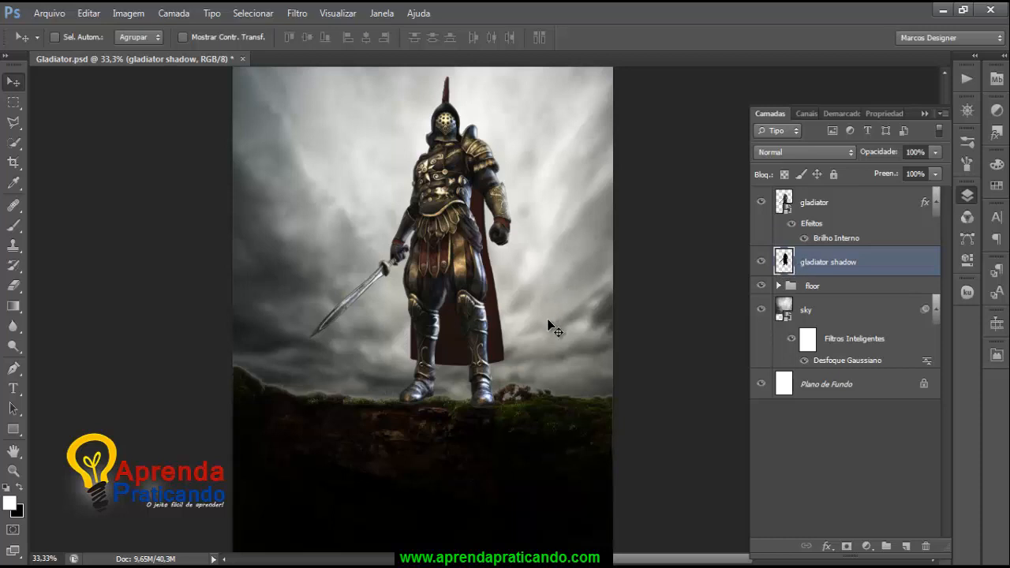
Step: Flip the gladiator shadow vertically with Free Transform and move it straight down so it extends from beneath the gladiator's feet
{"action": "key", "text": "ctrl+t"}
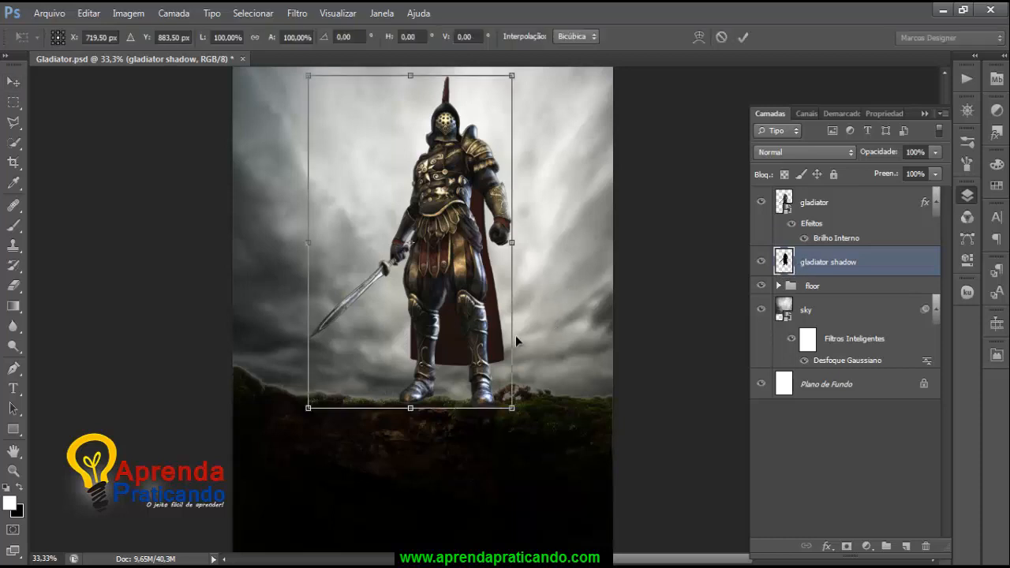
{"action": "right_click", "coordinate": [478, 313]}
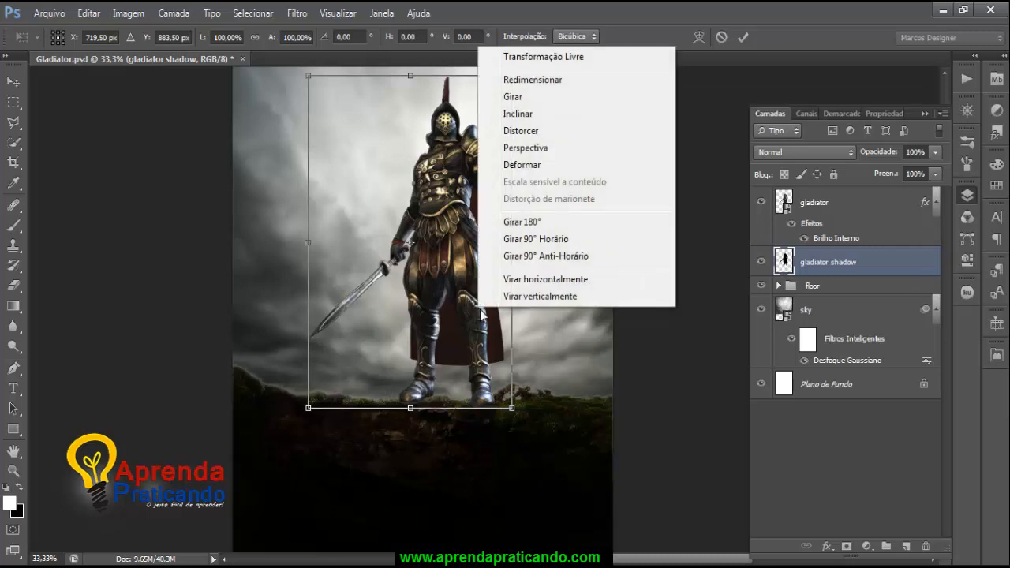
{"action": "left_click", "coordinate": [555, 282]}
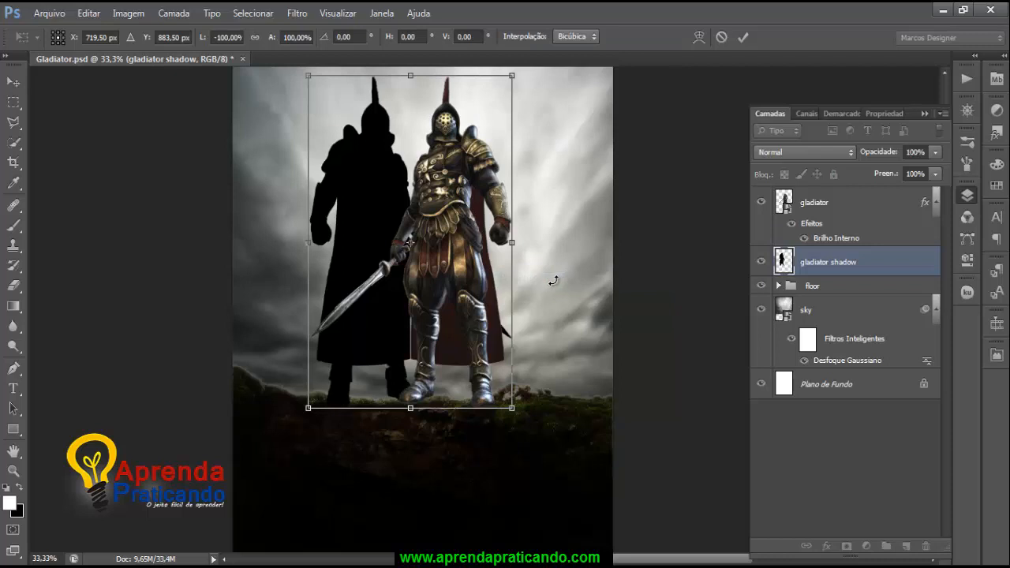
{"action": "key", "text": "ctrl+z"}
{"action": "right_click", "coordinate": [473, 258]}
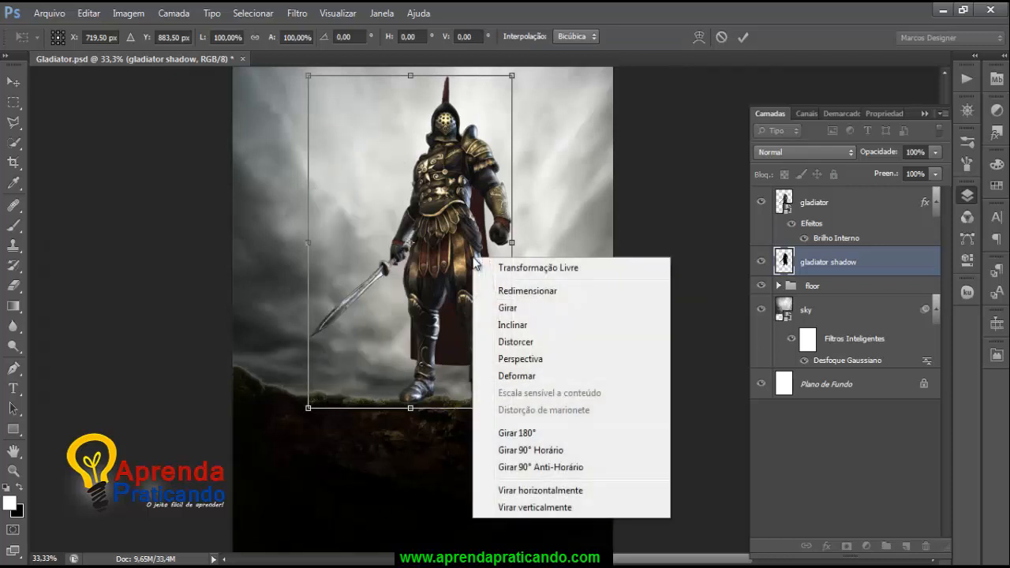
{"action": "left_click", "coordinate": [541, 507]}
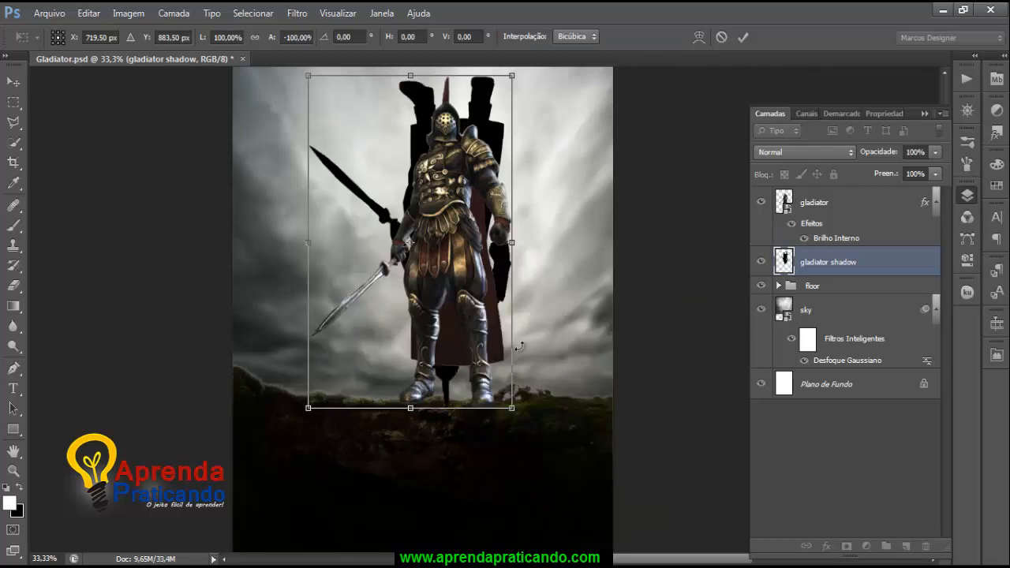
{"action": "key", "text": "ctrl+minus"}
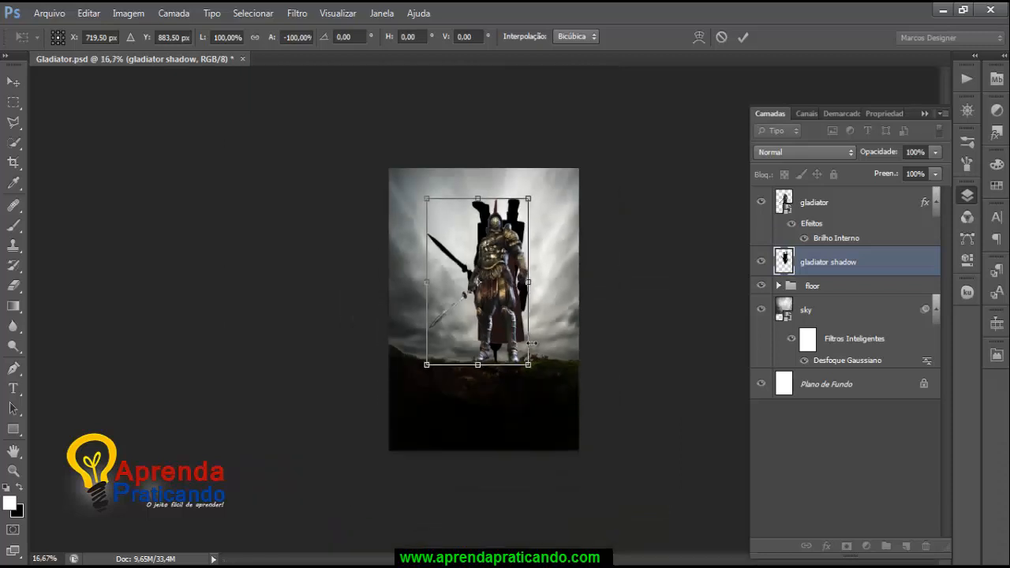
{"action": "left_click_drag", "start_coordinate": [511, 294], "coordinate": [507, 453]}
Step: Distort (Distorcer) the shadow by squashing it to about 35.5% height and slanting its far edge about 25° to the left
{"action": "right_click", "coordinate": [500, 418]}
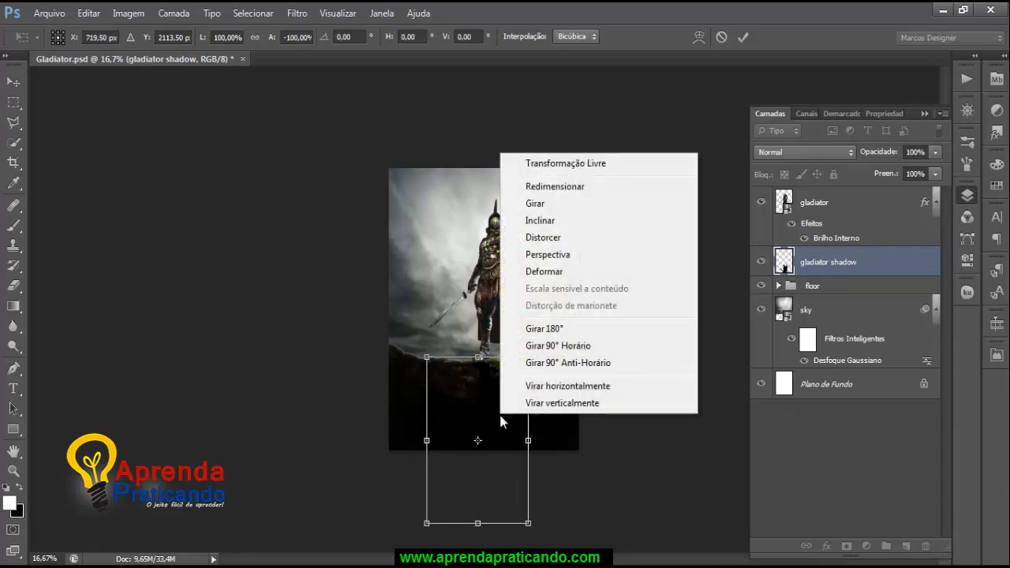
{"action": "left_click", "coordinate": [557, 236]}
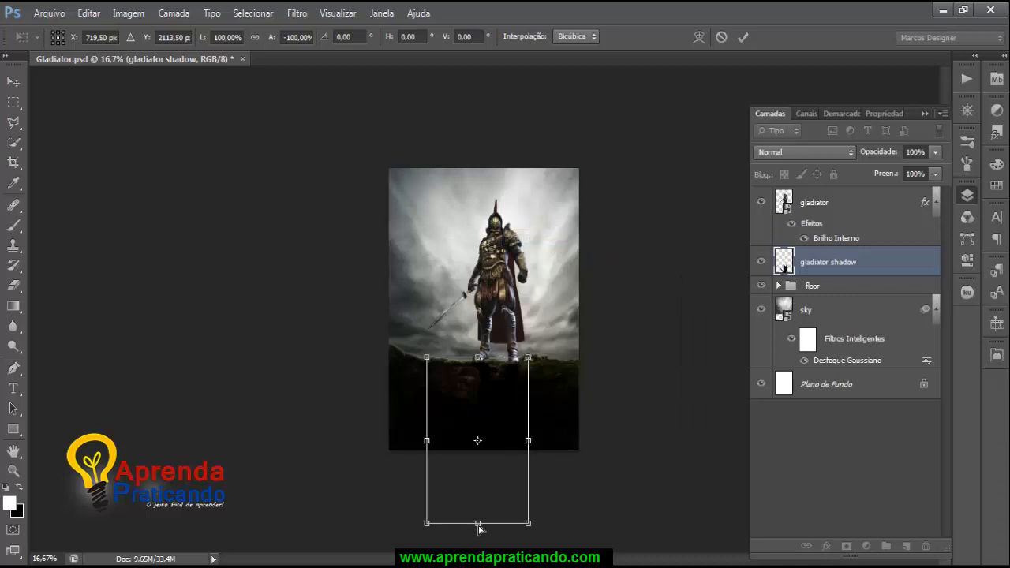
{"action": "left_click_drag", "start_coordinate": [477, 524], "coordinate": [450, 417]}
Step: Nudge the shadow into line with the boots, refine its distortion to about 30% height and a 38° slant, and apply the transform
{"action": "key", "text": "ctrl+plus"}
{"action": "key", "text": "ctrl+plus"}
{"action": "key", "text": "ctrl+plus"}
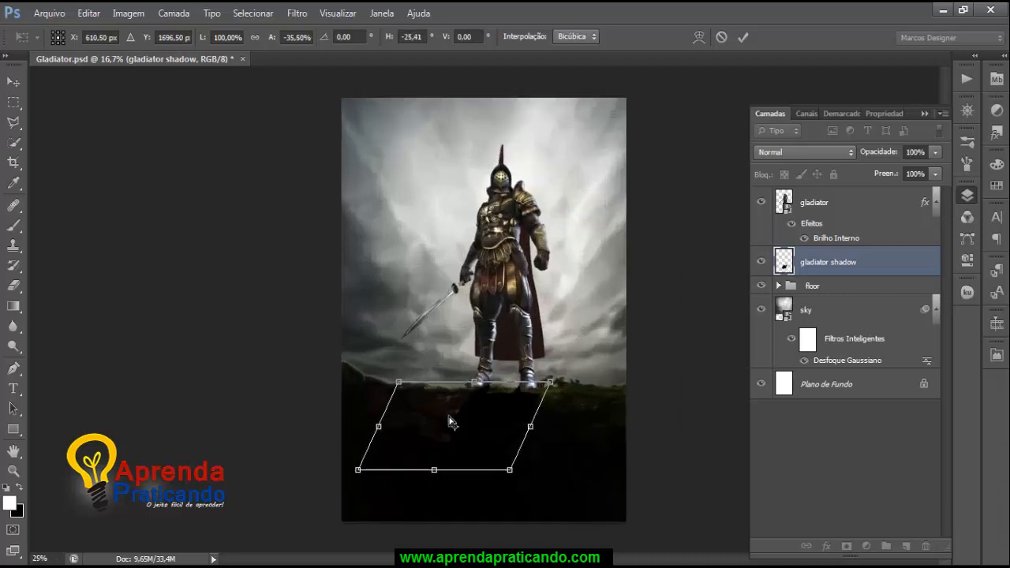
{"action": "left_click_drag", "start_coordinate": [658, 462], "coordinate": [622, 240]}
{"action": "left_click_drag", "start_coordinate": [498, 269], "coordinate": [502, 266]}
{"action": "left_click_drag", "start_coordinate": [506, 265], "coordinate": [505, 265]}
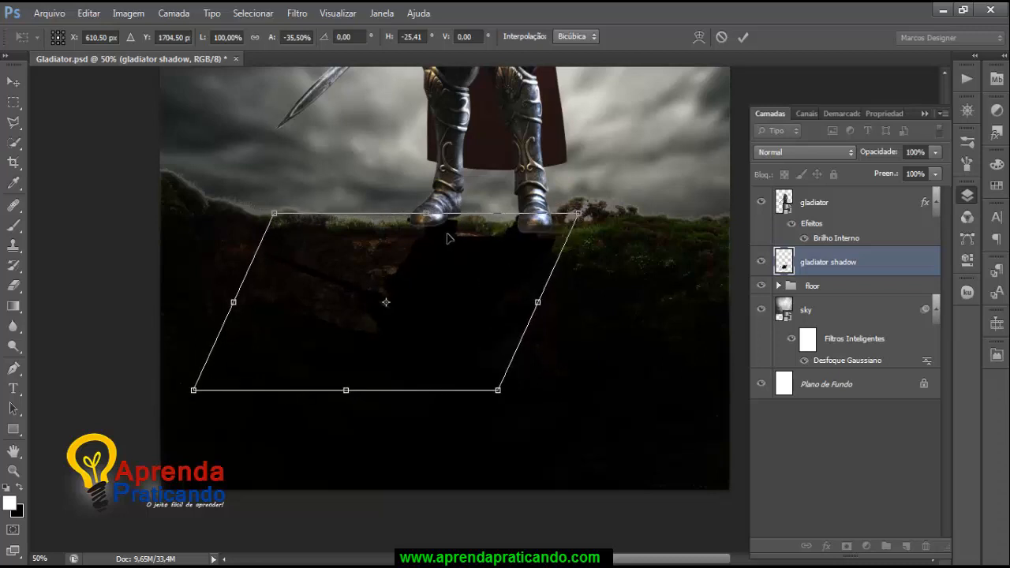
{"action": "left_click_drag", "start_coordinate": [345, 392], "coordinate": [319, 369]}
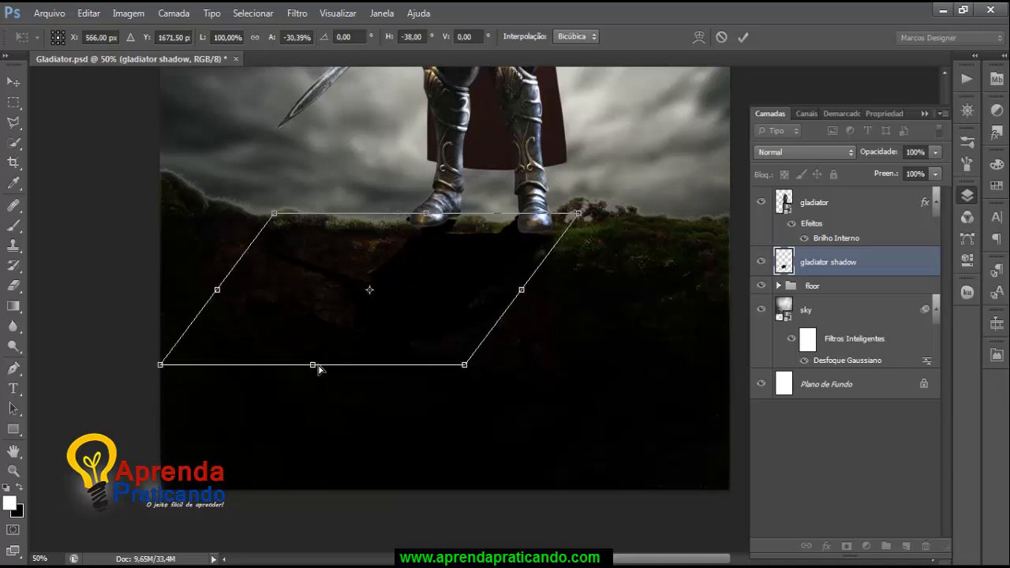
{"action": "key", "text": "Return"}
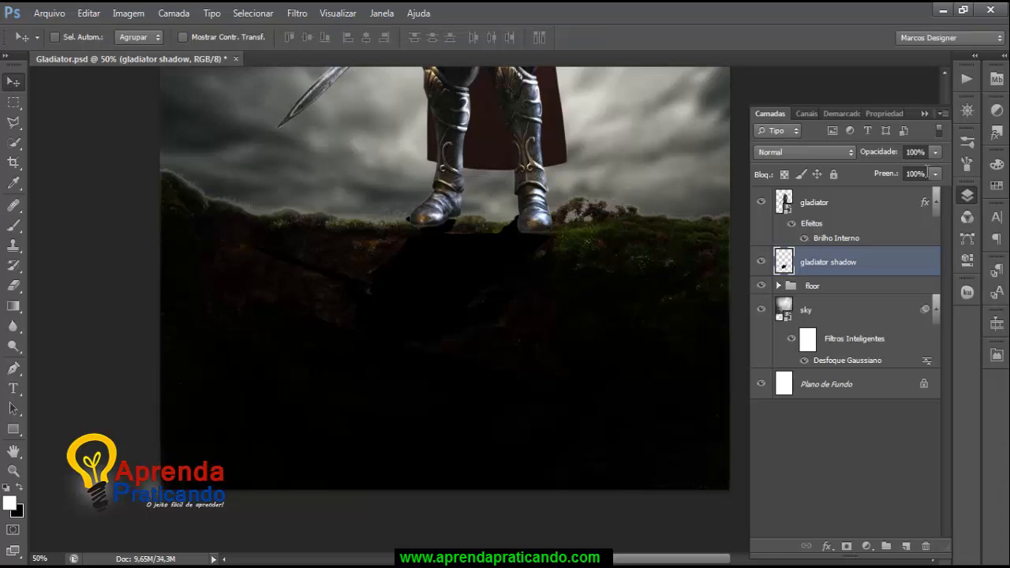
Step: Set the fill (Preen.) of the gladiator shadow layer to 60%
{"action": "left_click", "coordinate": [918, 173]}
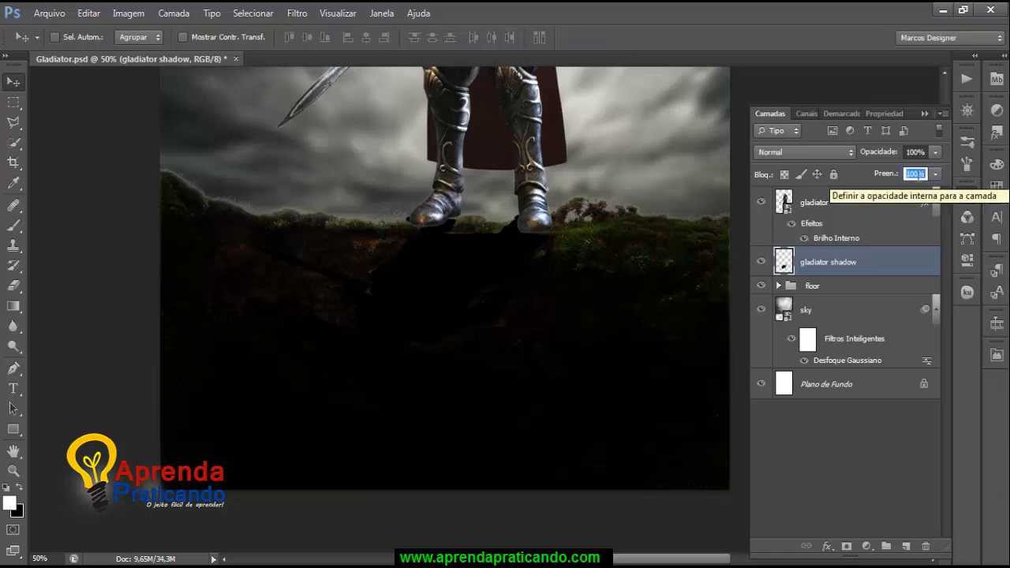
{"action": "type", "text": "56"}
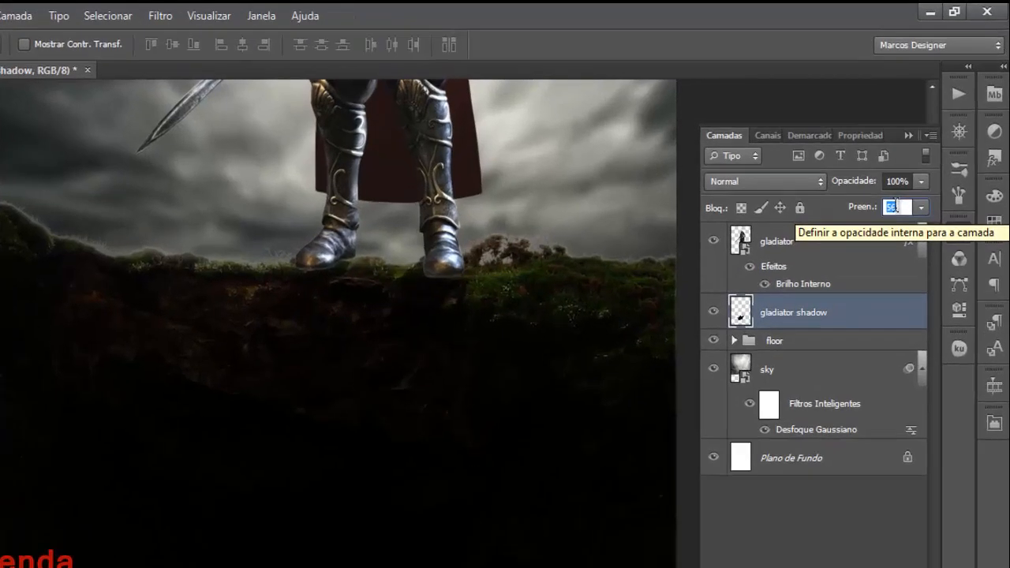
{"action": "type", "text": "70"}
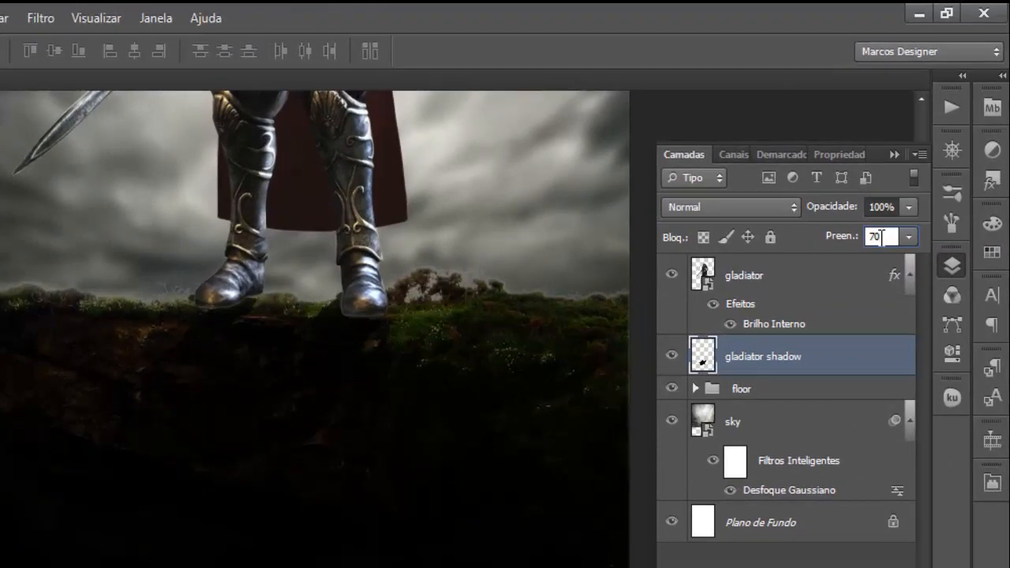
{"action": "key", "text": "Return"}
{"action": "type", "text": "60"}
{"action": "key", "text": "Return"}
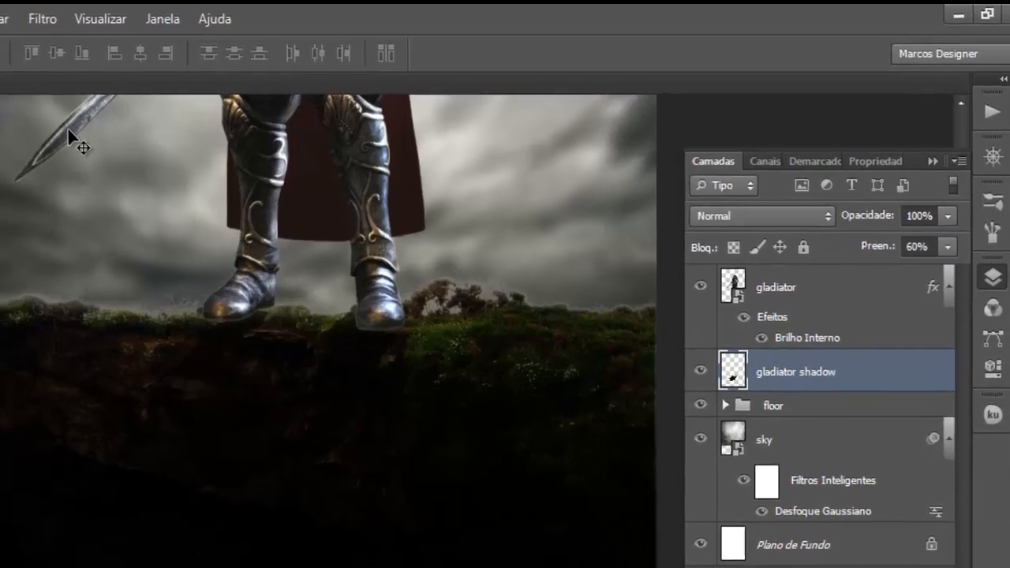
Step: Set up a Gaussian blur (Desfoque Gaussiano) for the gladiator shadow layer with a radius of 2,9 pixels
{"action": "left_click", "coordinate": [45, 26]}
{"action": "mouse_move", "coordinate": [69, 270]}
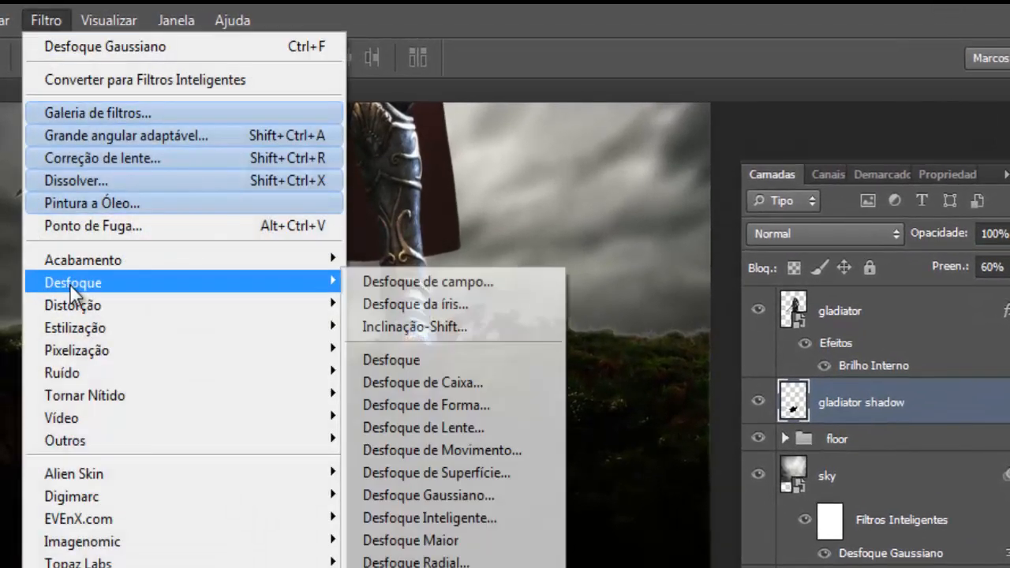
{"action": "left_click", "coordinate": [448, 495]}
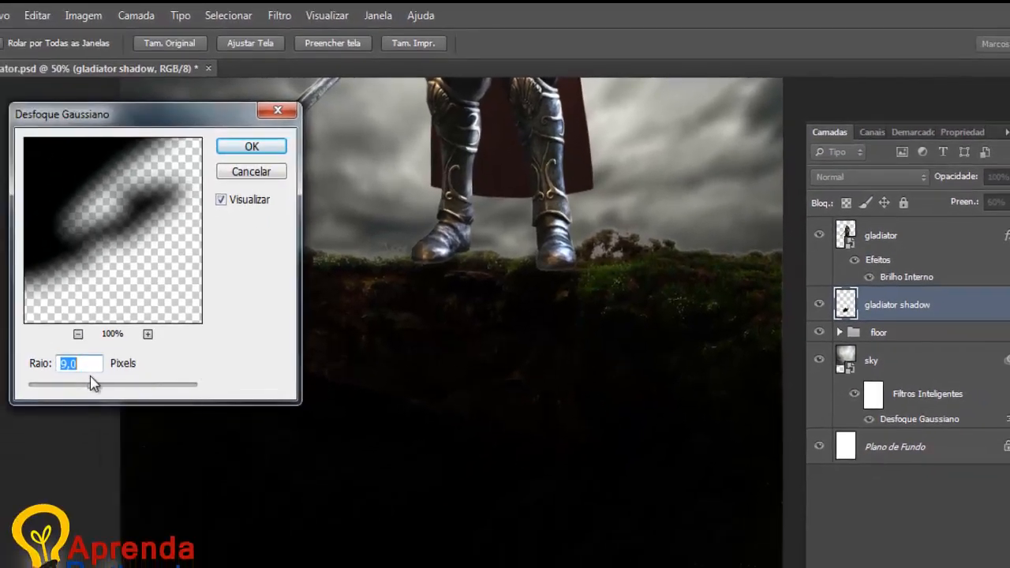
{"action": "left_click_drag", "start_coordinate": [94, 383], "coordinate": [55, 385]}
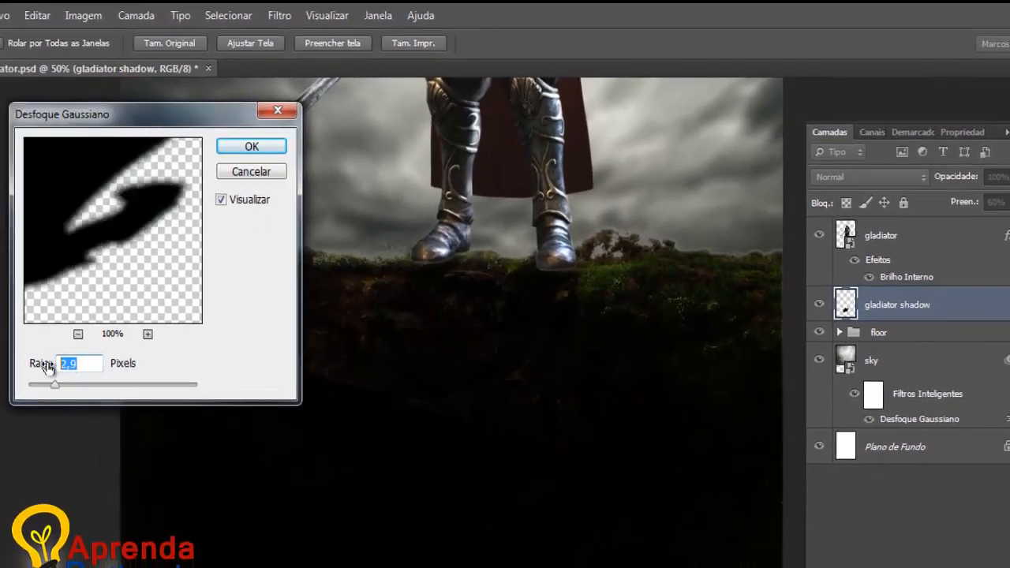
Step: Apply a Gaussian Blur with a radius of 3 pixels to the gladiator shadow layer
{"action": "type", "text": "3"}
{"action": "key", "text": "Return"}
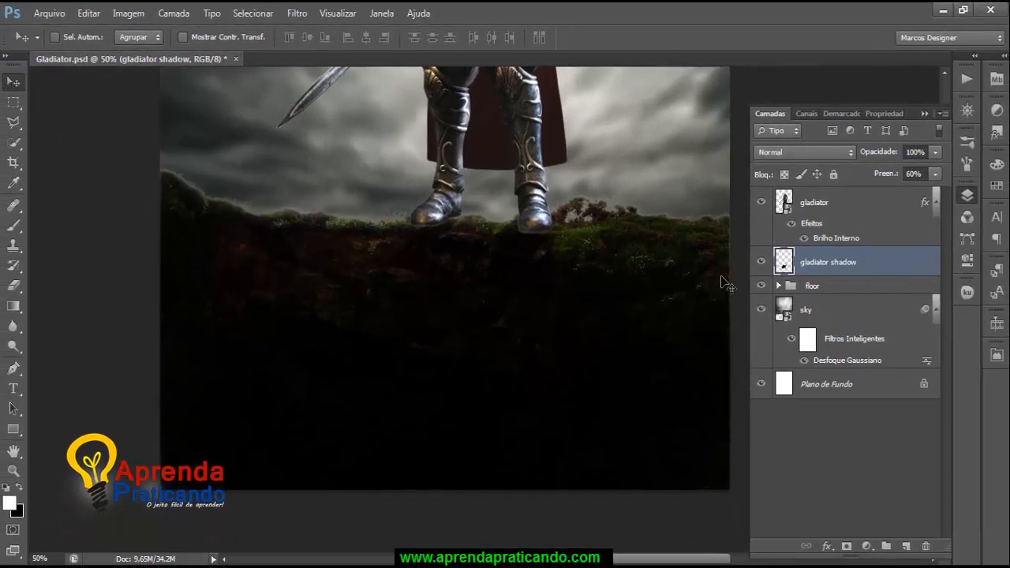
{"action": "key", "text": "ctrl+minus"}
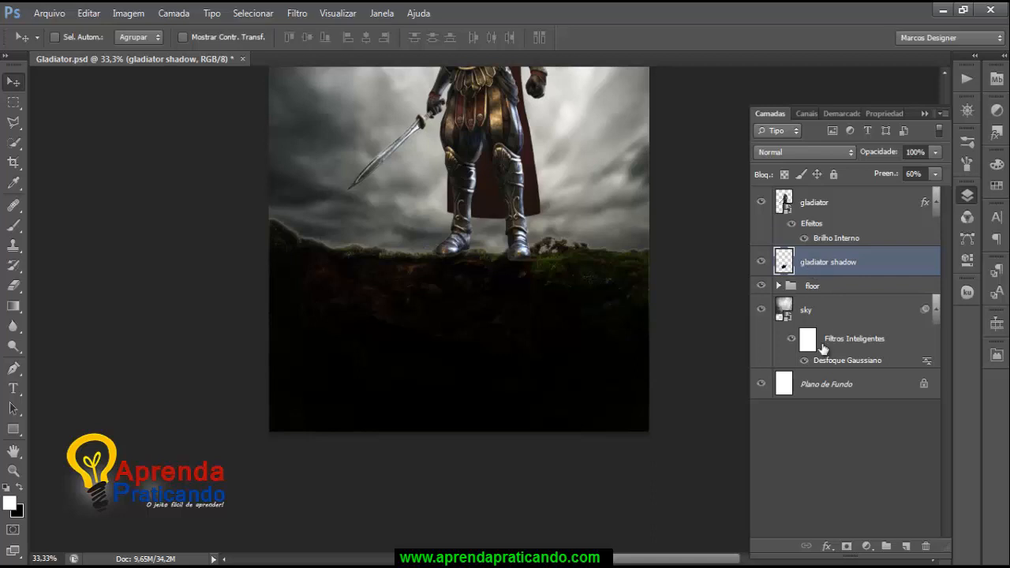
Step: Add a layer mask to the gladiator shadow layer and prepare a black brush at 30% opacity
{"action": "left_click", "coordinate": [846, 546]}
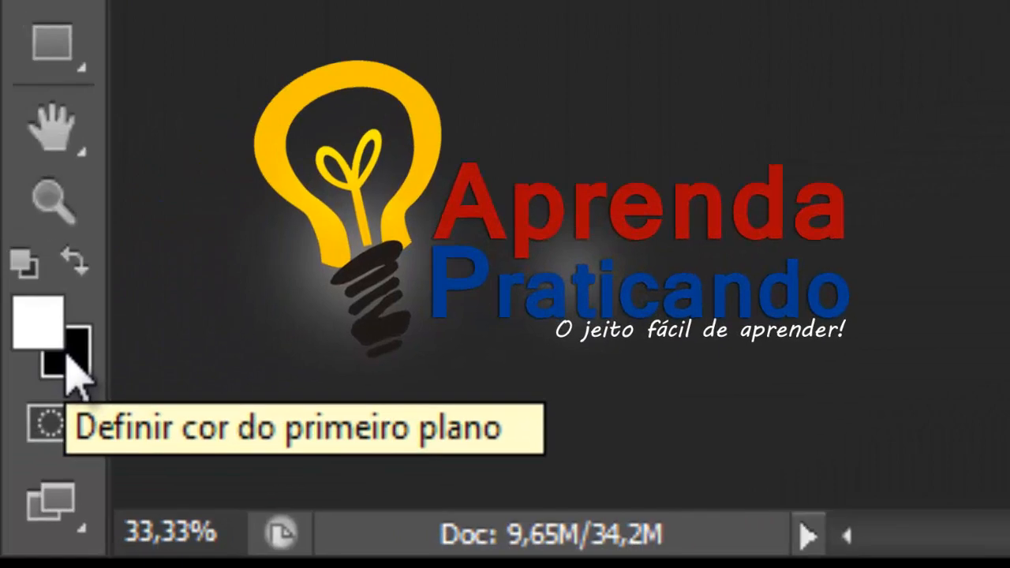
{"action": "key", "text": "x"}
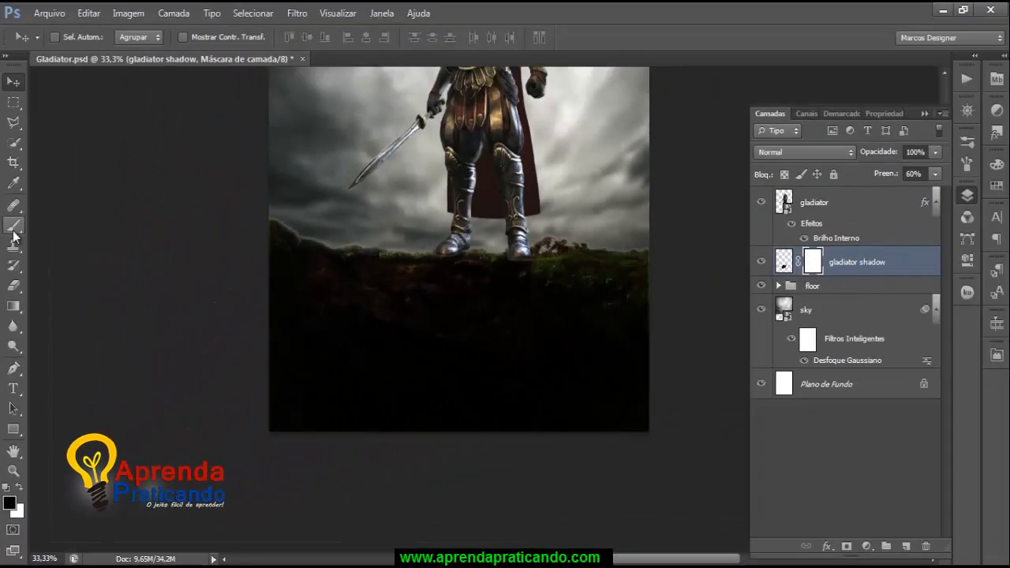
{"action": "left_click", "coordinate": [13, 229]}
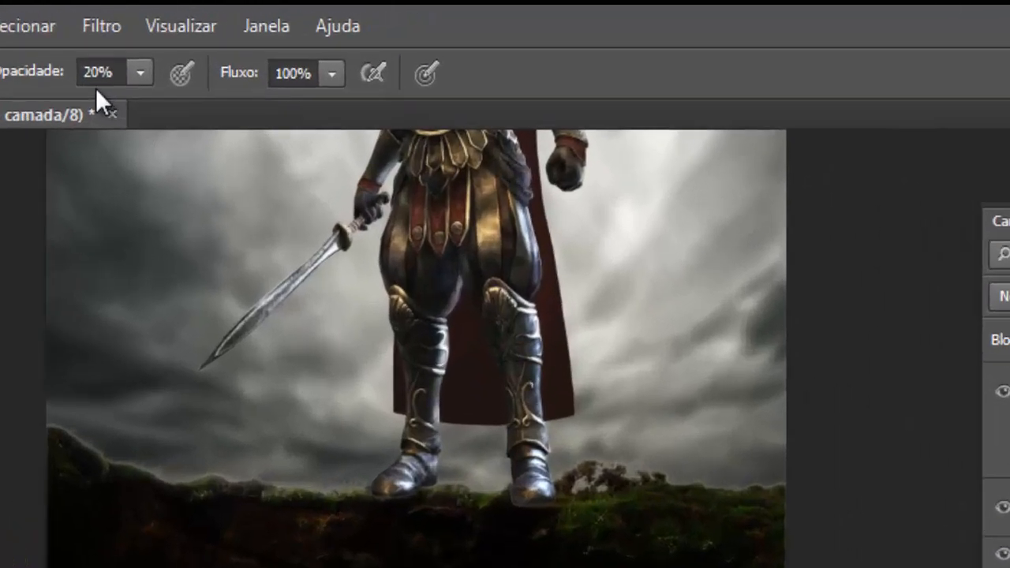
{"action": "left_click", "coordinate": [200, 55]}
{"action": "type", "text": "30"}
{"action": "key", "text": "Return"}
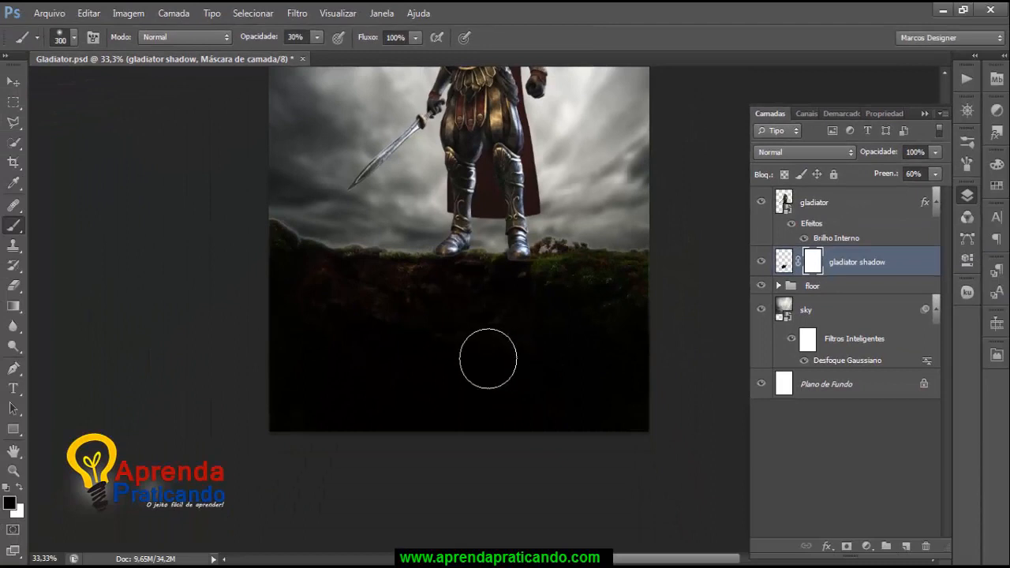
Step: Paint black on the gladiator shadow's mask with large soft strokes to fade the lower part of the shadow
{"action": "mouse_move", "coordinate": [386, 373]}
{"action": "left_mouse_down"}
{"action": "mouse_move", "coordinate": [493, 335]}
{"action": "mouse_move", "coordinate": [382, 356]}
{"action": "mouse_move", "coordinate": [501, 315]}
{"action": "left_mouse_up"}
{"action": "mouse_move", "coordinate": [381, 342]}
{"action": "left_mouse_down"}
{"action": "mouse_move", "coordinate": [492, 323]}
{"action": "mouse_move", "coordinate": [374, 357]}
{"action": "mouse_move", "coordinate": [472, 322]}
{"action": "mouse_move", "coordinate": [404, 329]}
{"action": "mouse_move", "coordinate": [475, 322]}
{"action": "mouse_move", "coordinate": [397, 356]}
{"action": "left_mouse_up"}
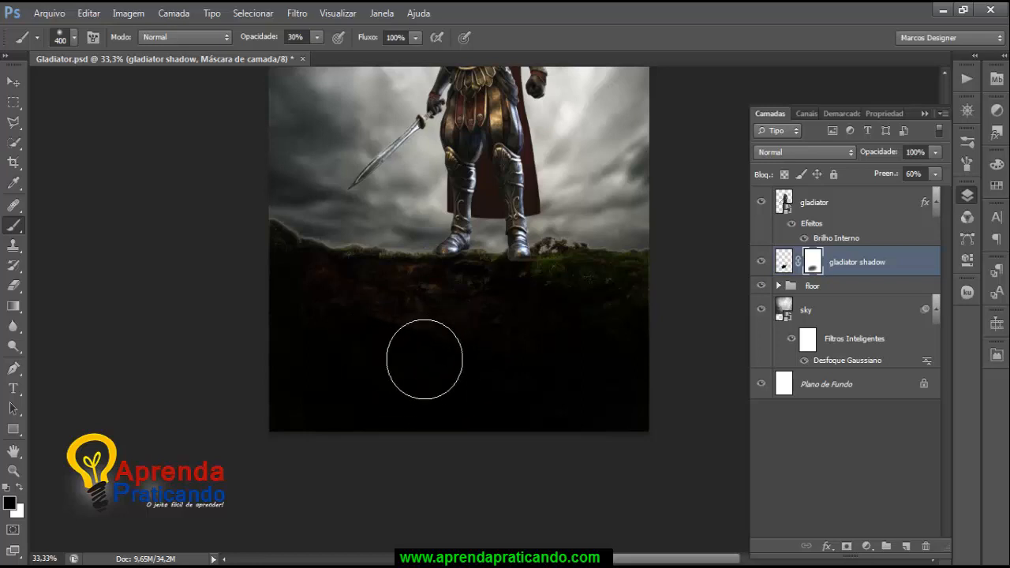
{"action": "key", "text": "ctrl+plus"}
{"action": "key", "text": "ctrl+plus"}
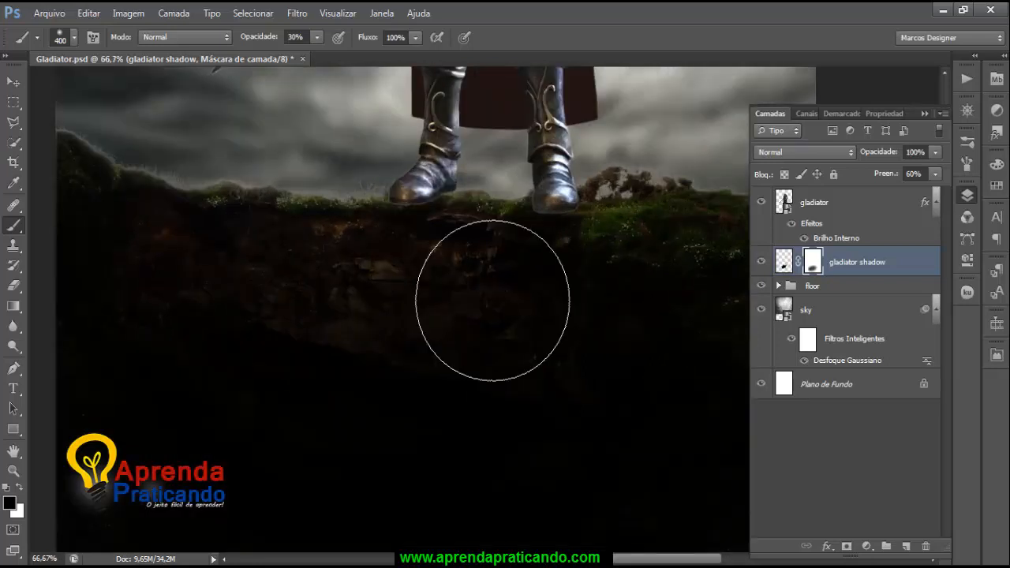
{"action": "left_click_drag", "start_coordinate": [483, 333], "coordinate": [478, 387]}
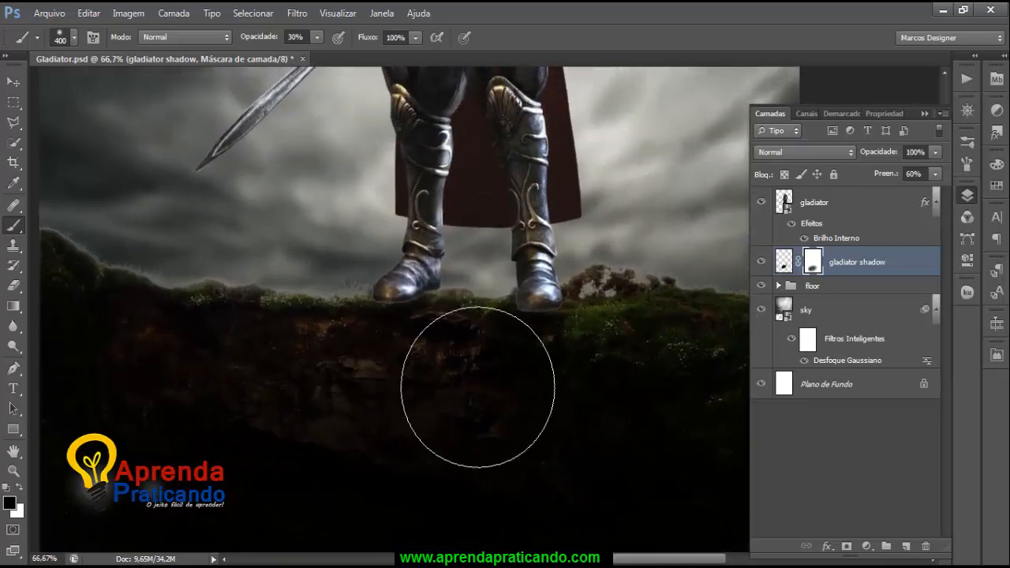
Step: Reduce the brush size to 60 px for detail work around the gladiator's boots
{"action": "key", "text": "bracketleft"}
{"action": "key", "text": "bracketleft"}
{"action": "key", "text": "bracketleft"}
{"action": "key", "text": "bracketleft"}
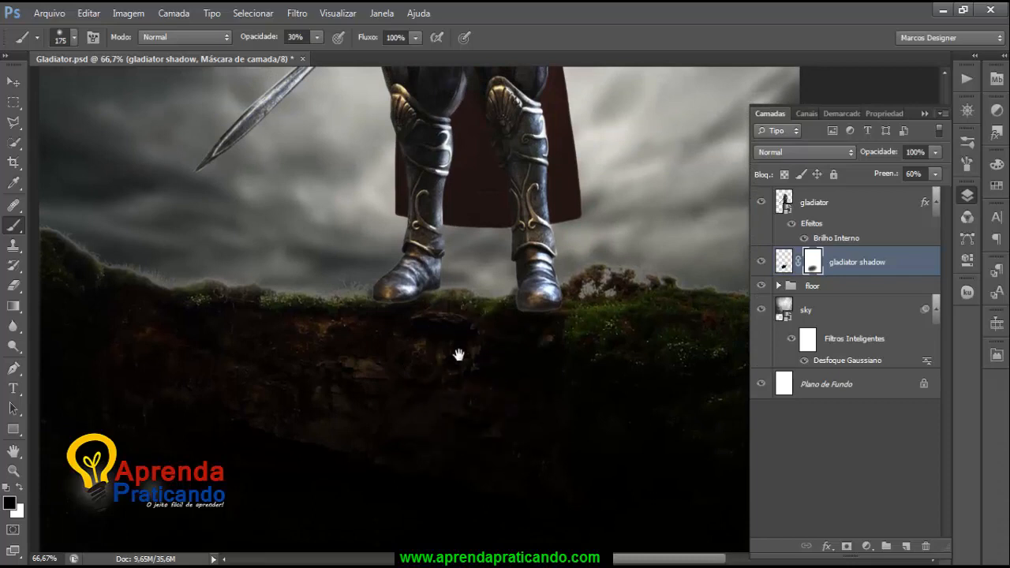
{"action": "left_click_drag", "start_coordinate": [459, 355], "coordinate": [458, 398]}
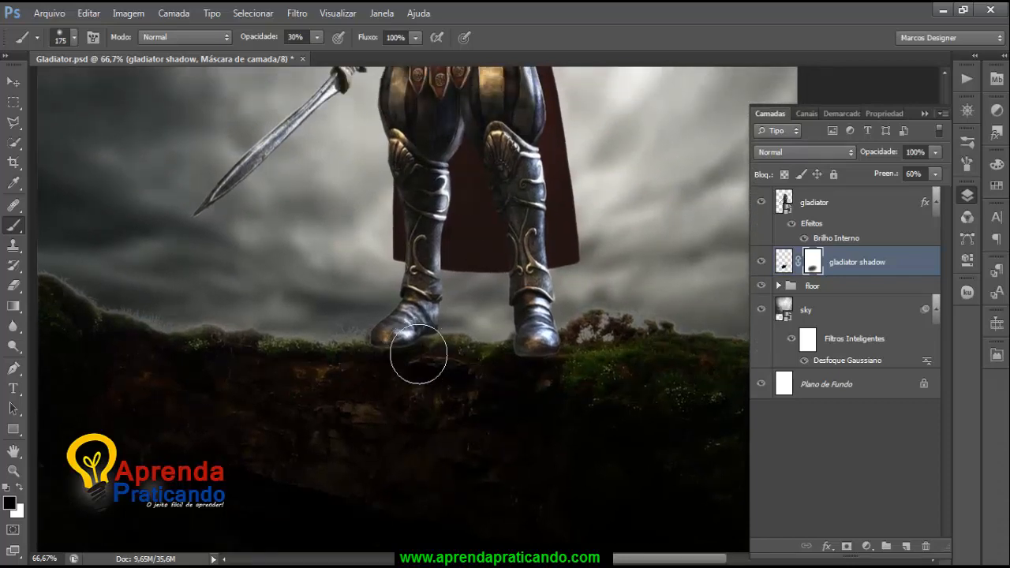
{"action": "key", "text": "bracketleft"}
{"action": "key", "text": "bracketleft"}
{"action": "key", "text": "bracketleft"}
{"action": "key", "text": "bracketleft"}
{"action": "key", "text": "bracketleft"}
{"action": "key", "text": "bracketleft"}
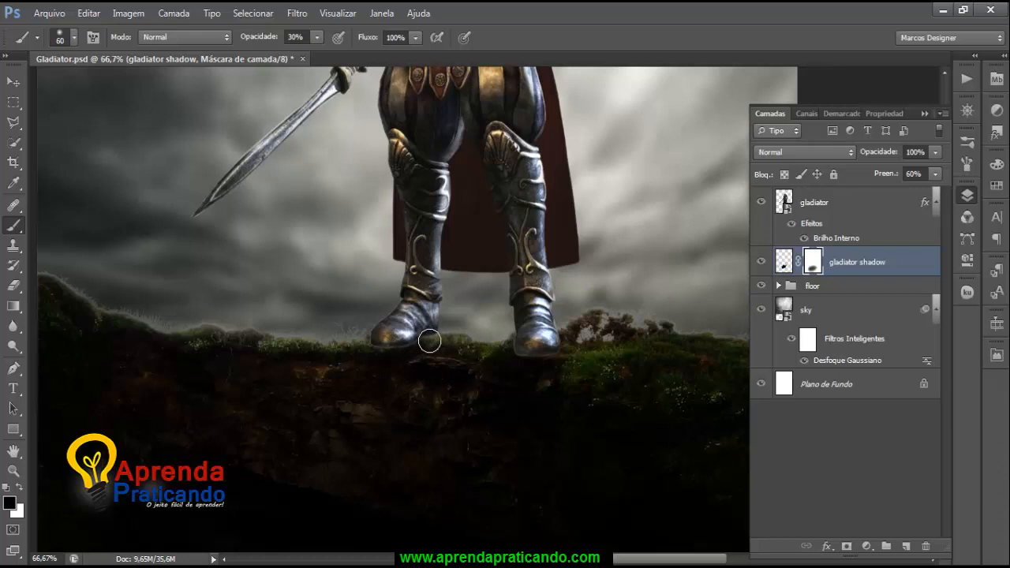
Step: Create a new layer directly above the floor group and name it "shadow"
{"action": "left_click", "coordinate": [829, 286]}
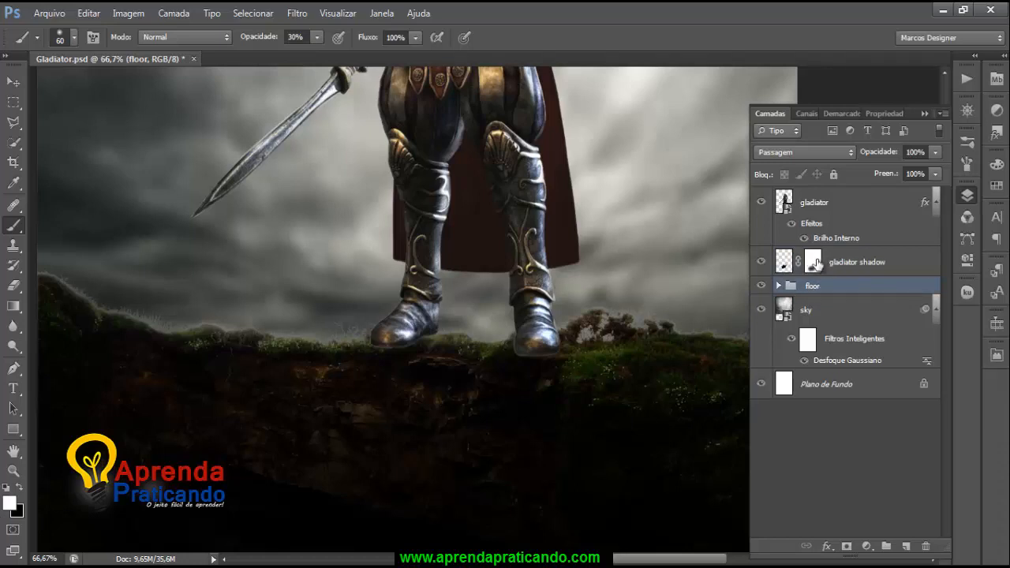
{"action": "left_click", "coordinate": [906, 546]}
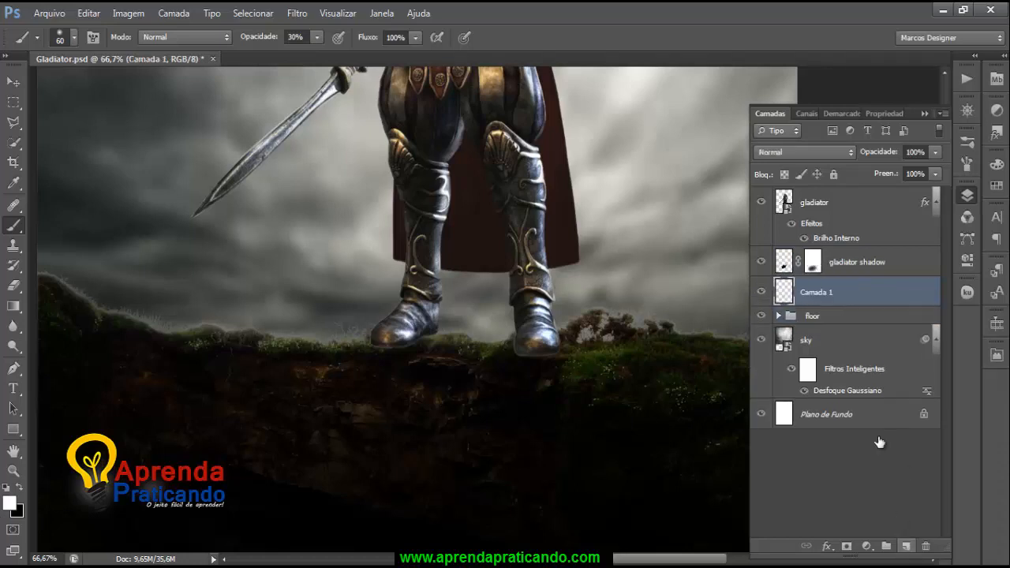
{"action": "double_click", "coordinate": [816, 292]}
{"action": "type", "text": "shadow"}
{"action": "key", "text": "Return"}
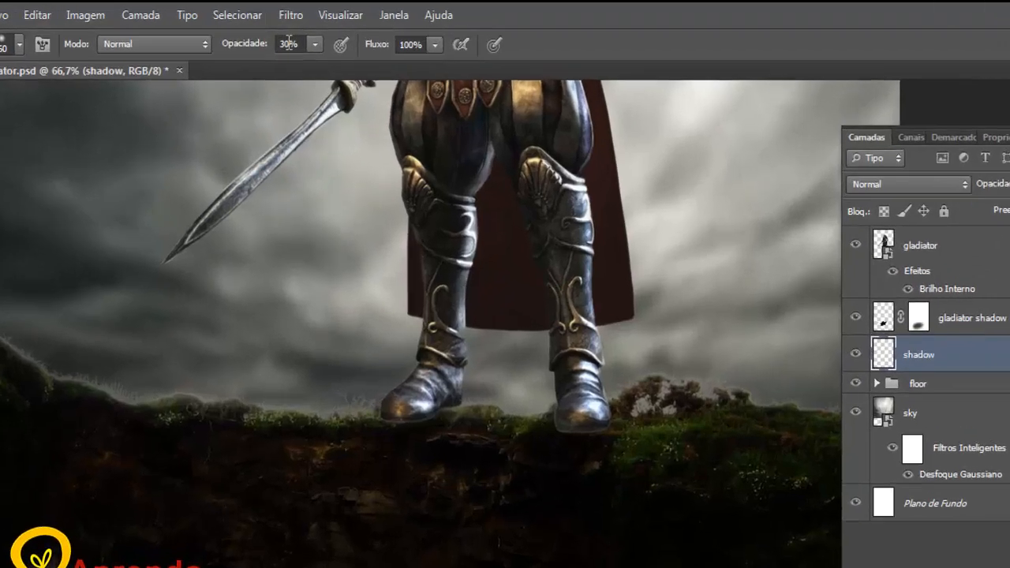
Step: Set the brush flow to 30% and make black the foreground color
{"action": "left_click", "coordinate": [406, 45]}
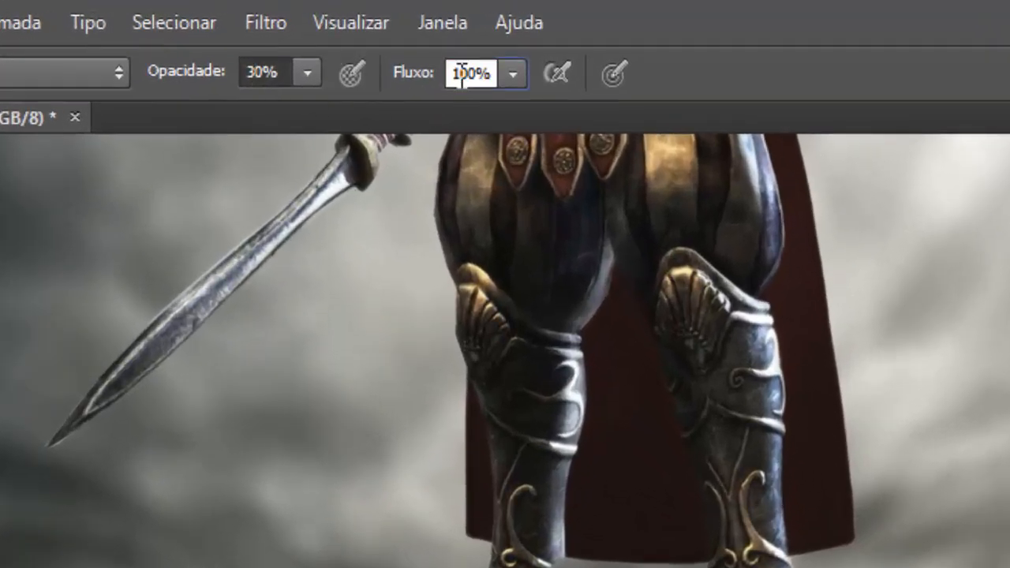
{"action": "double_click", "coordinate": [462, 73]}
{"action": "type", "text": "30"}
{"action": "key", "text": "Return"}
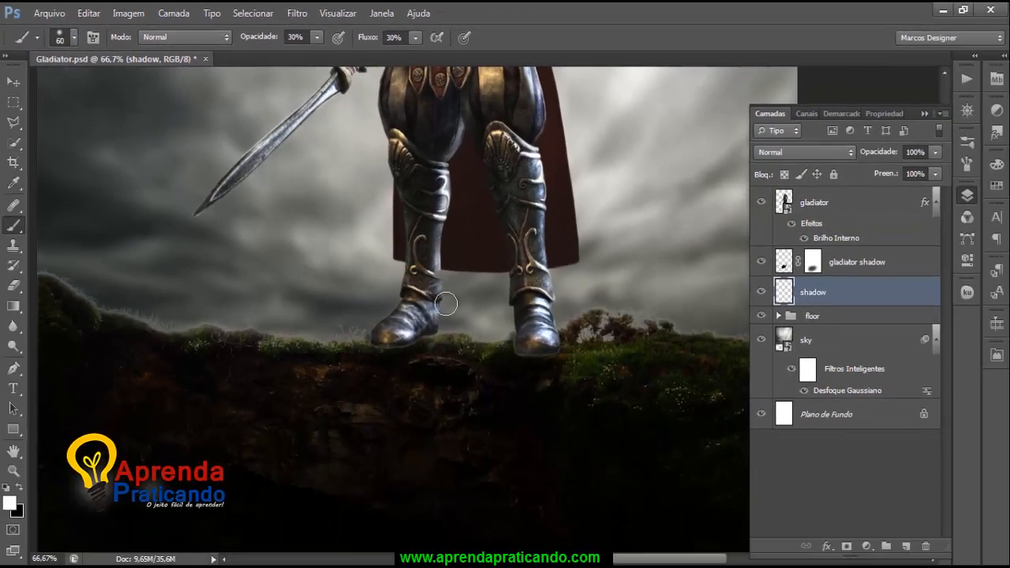
{"action": "key", "text": "space"}
{"action": "left_click_drag", "start_coordinate": [655, 359], "coordinate": [640, 289]}
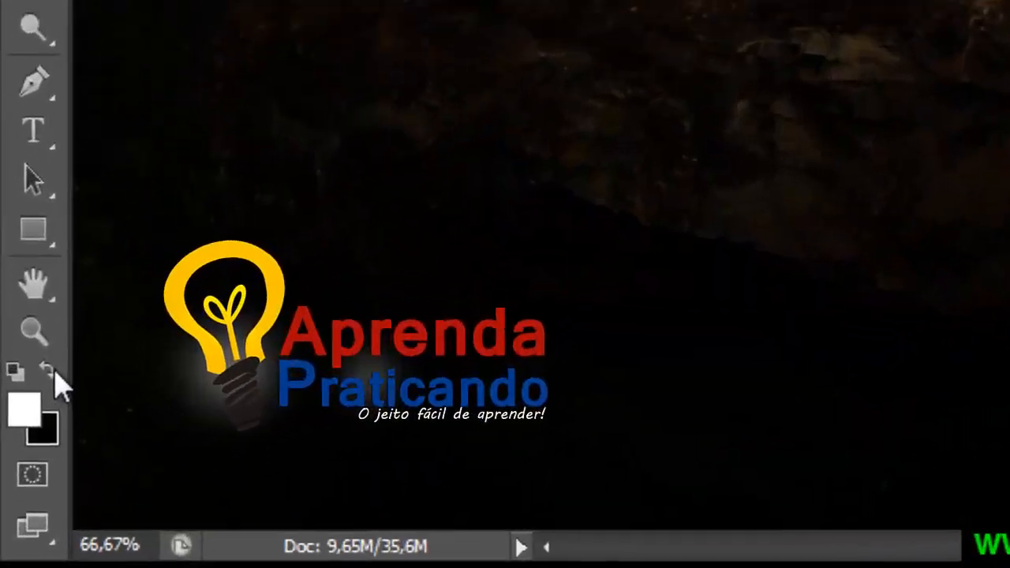
{"action": "left_click", "coordinate": [49, 371]}
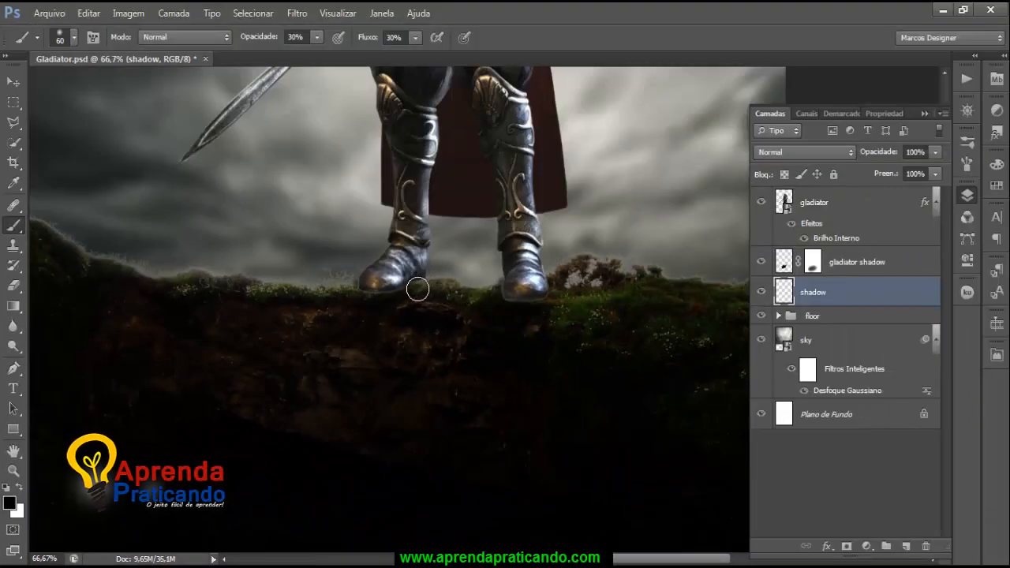
Step: Paint contact shadows on the ground beneath the gladiator's boots, reducing the brush size to 35 px
{"action": "key", "text": "bracketleft"}
{"action": "key", "text": "bracketleft"}
{"action": "mouse_move", "coordinate": [396, 289]}
{"action": "left_mouse_down"}
{"action": "mouse_move", "coordinate": [358, 290]}
{"action": "mouse_move", "coordinate": [422, 282]}
{"action": "mouse_move", "coordinate": [493, 295]}
{"action": "mouse_move", "coordinate": [411, 285]}
{"action": "mouse_move", "coordinate": [353, 295]}
{"action": "mouse_move", "coordinate": [418, 283]}
{"action": "left_mouse_up"}
{"action": "key", "text": "bracketleft"}
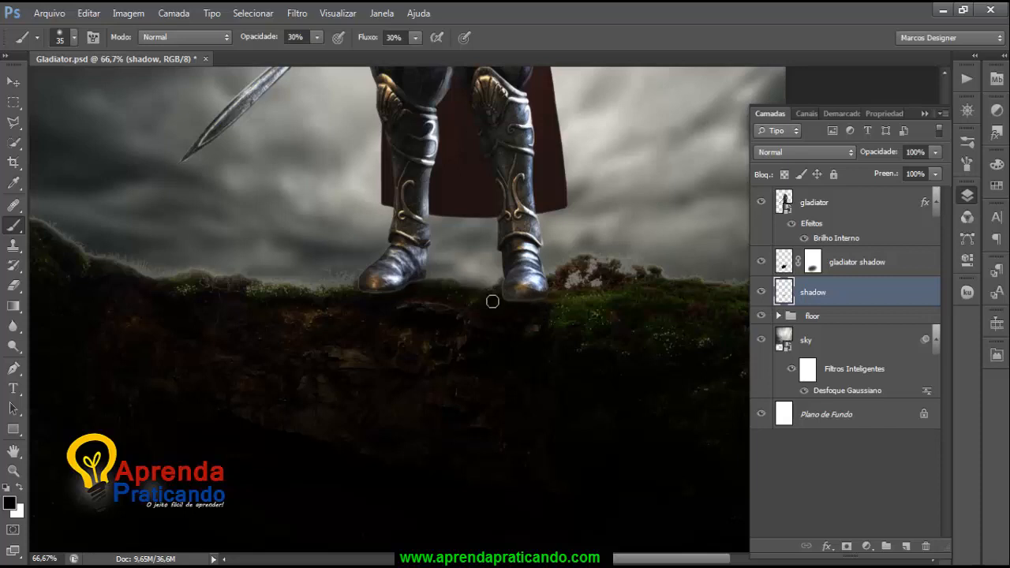
Step: Create a new layer above the gladiator layer and paint soft black shading along the boots with a 25 to 35 px brush
{"action": "left_click", "coordinate": [831, 207]}
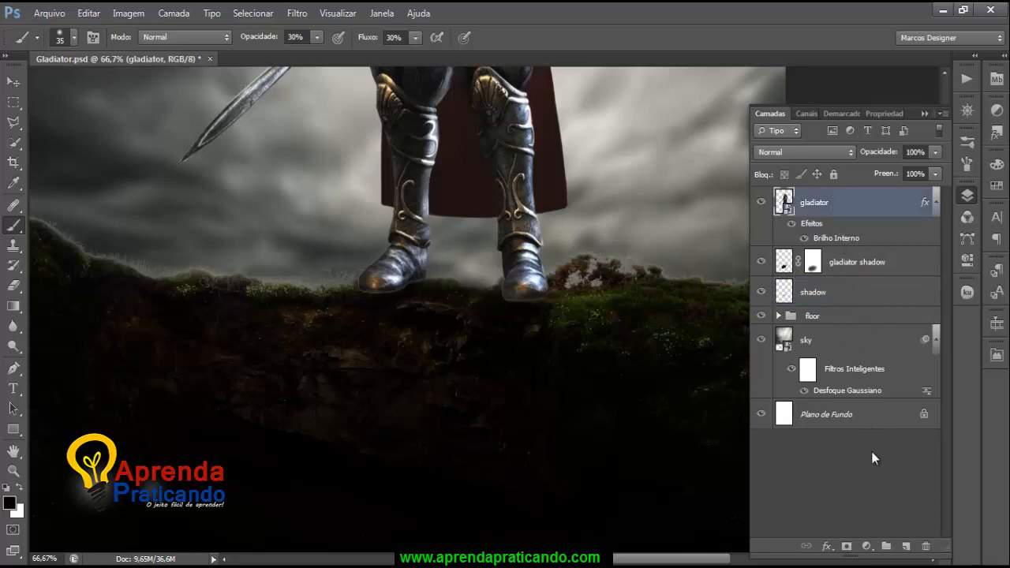
{"action": "left_click", "coordinate": [905, 546]}
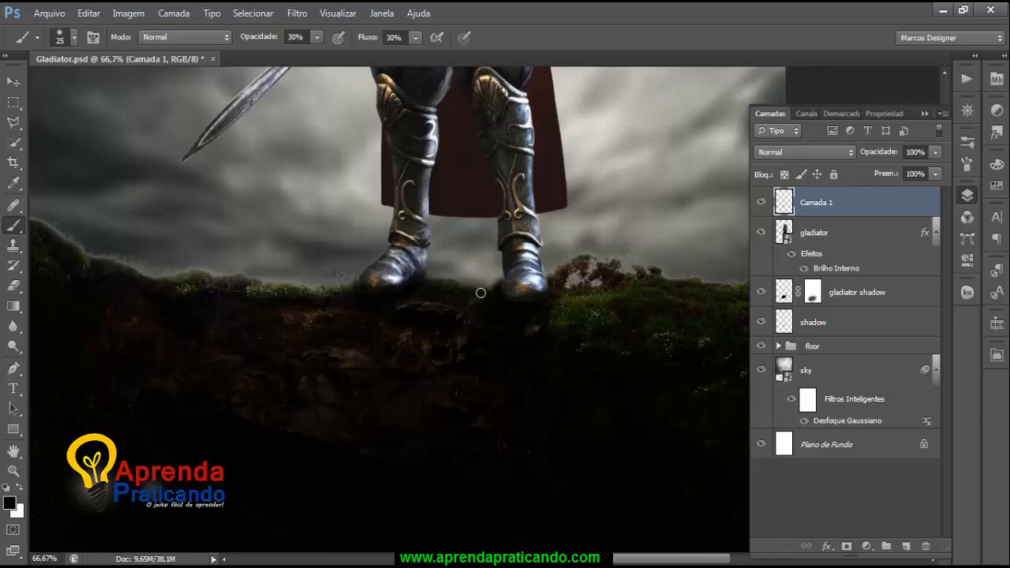
{"action": "key", "text": "bracketright"}
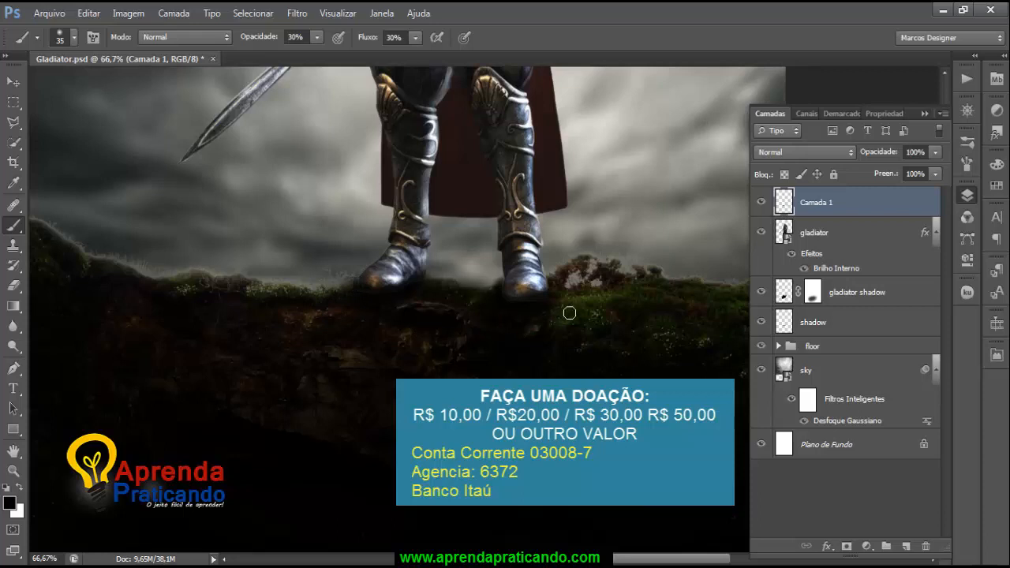
Step: Set the boot shading layer's fill to 85% and rename it "shadow foots"
{"action": "key", "text": "ctrl+minus"}
{"action": "key", "text": "ctrl+minus"}
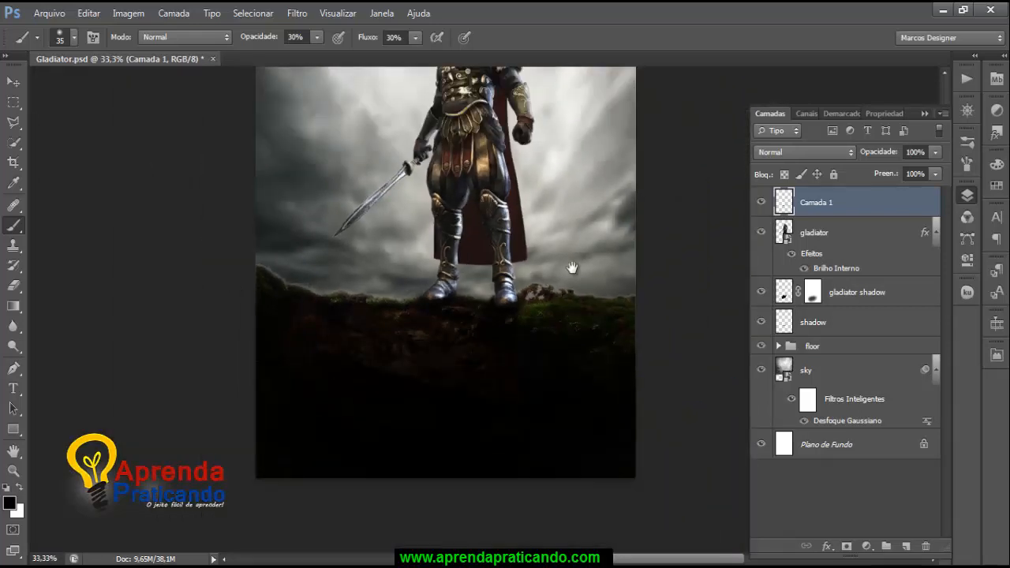
{"action": "left_click_drag", "start_coordinate": [566, 285], "coordinate": [554, 342]}
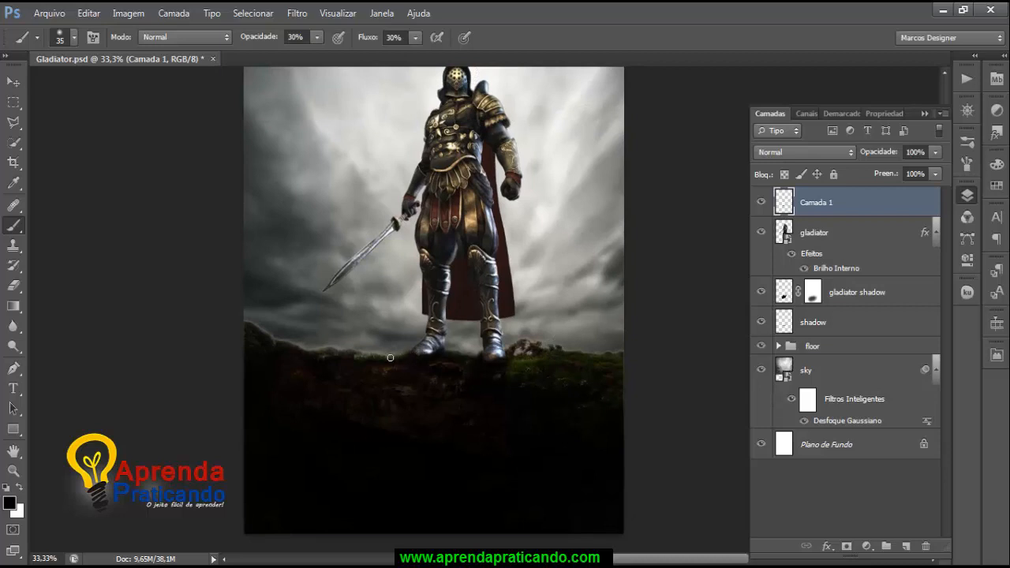
{"action": "left_click_drag", "start_coordinate": [568, 271], "coordinate": [561, 316]}
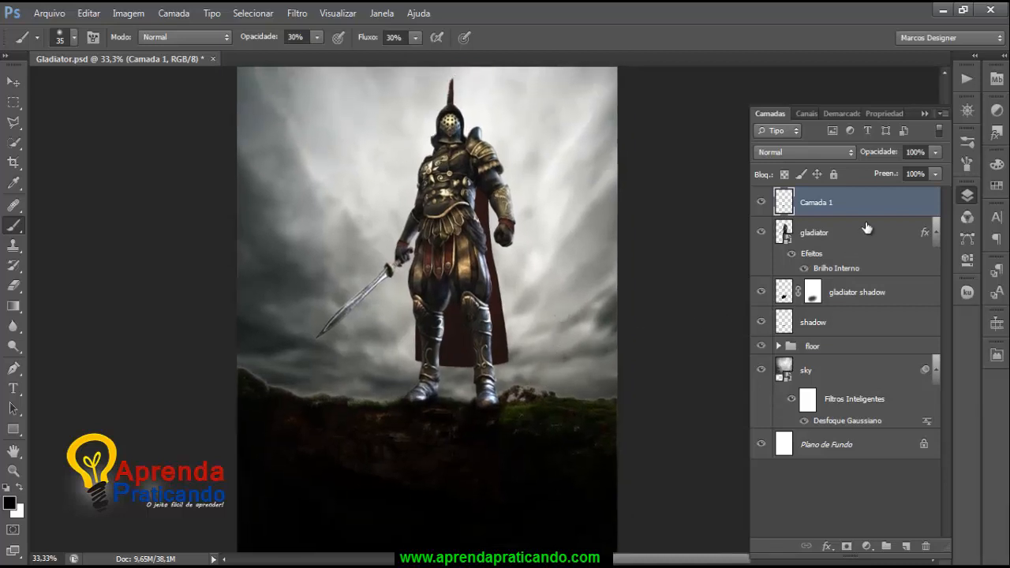
{"action": "left_click", "coordinate": [932, 173]}
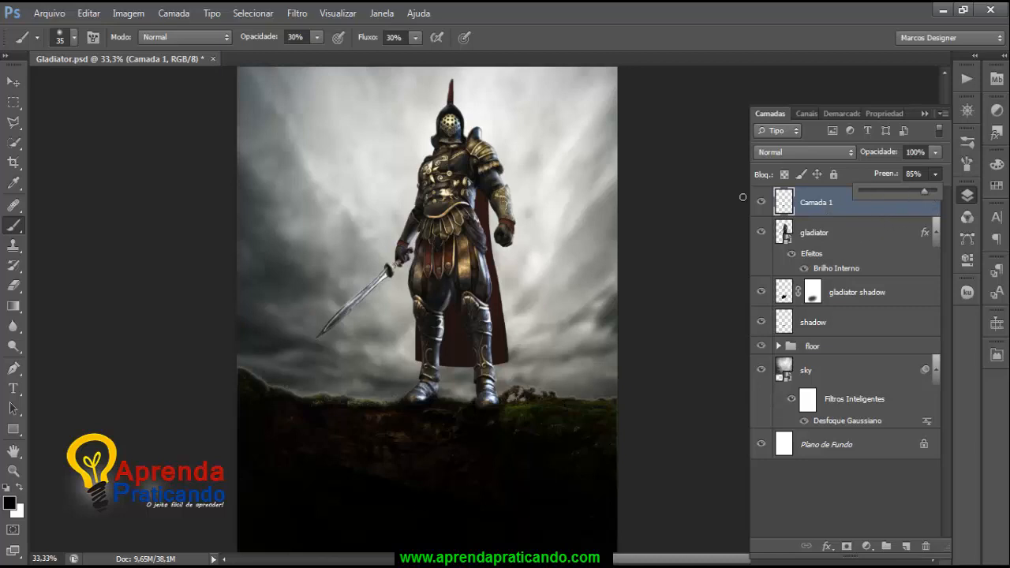
{"action": "left_click", "coordinate": [13, 81]}
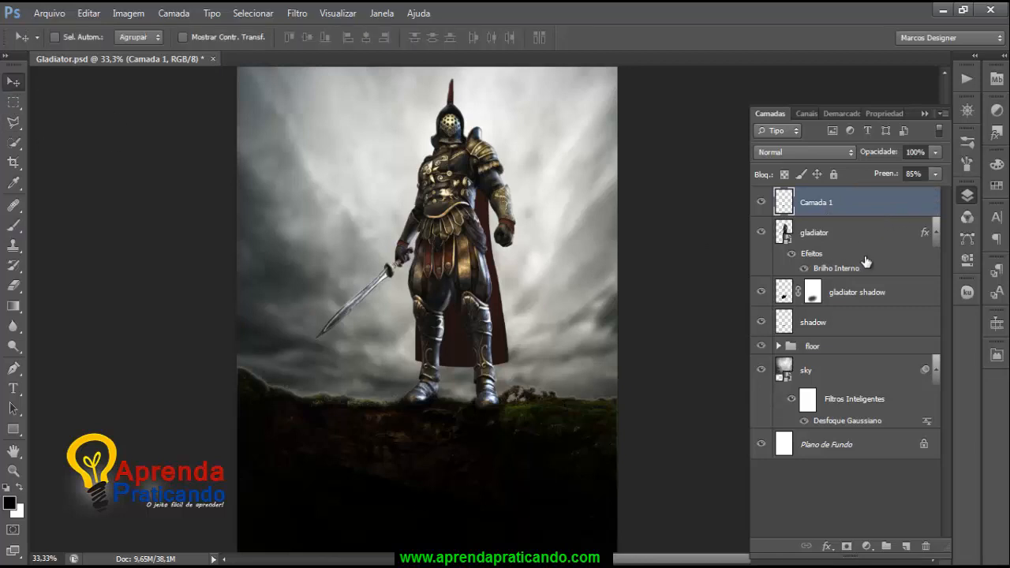
{"action": "double_click", "coordinate": [836, 203]}
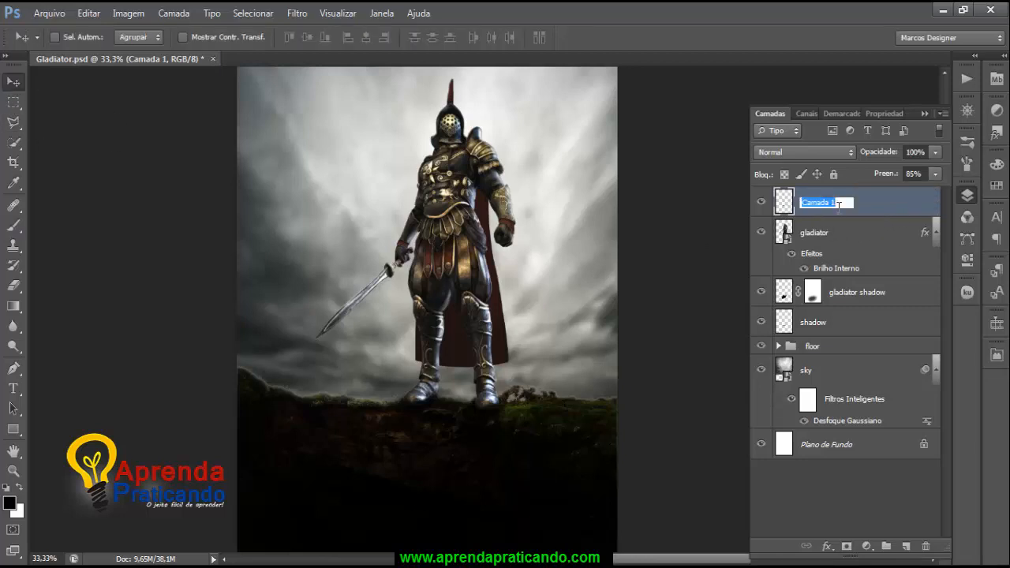
{"action": "type", "text": "shadow foots"}
{"action": "key", "text": "Return"}
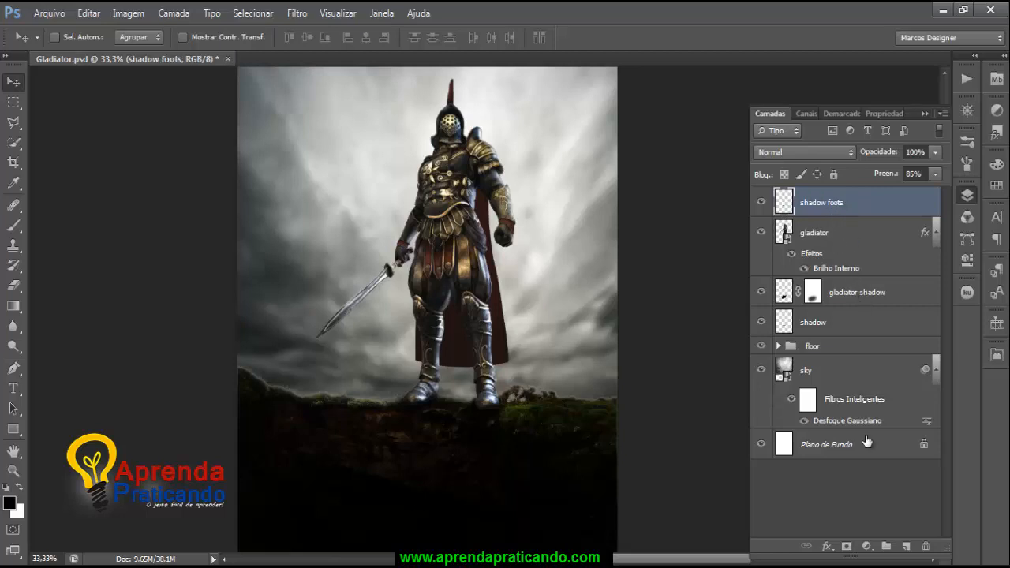
Step: Create a new layer above shadow foots and name it "plants"
{"action": "left_click", "coordinate": [906, 543]}
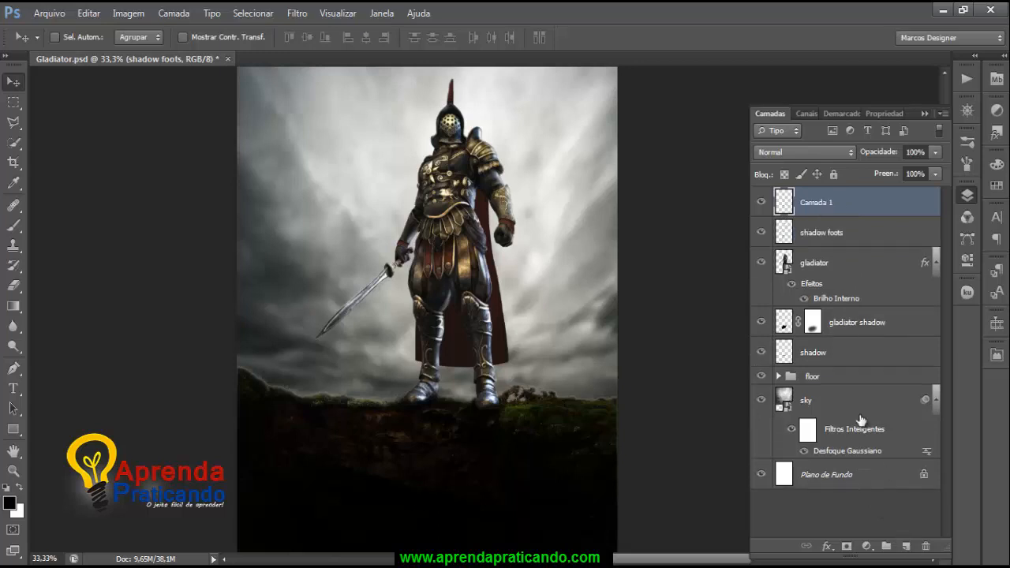
{"action": "double_click", "coordinate": [817, 202]}
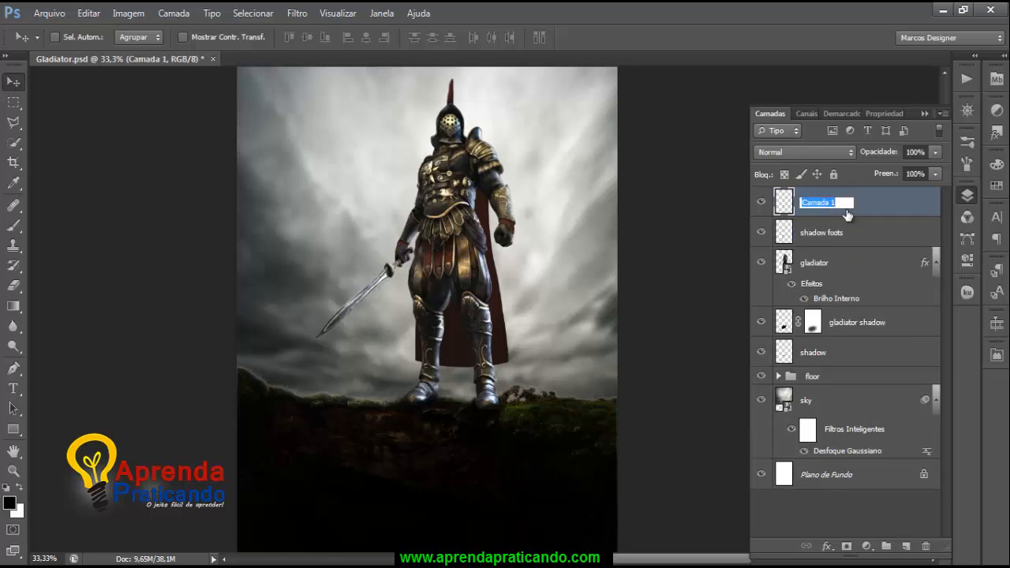
{"action": "type", "text": "plants"}
{"action": "key", "text": "Return"}
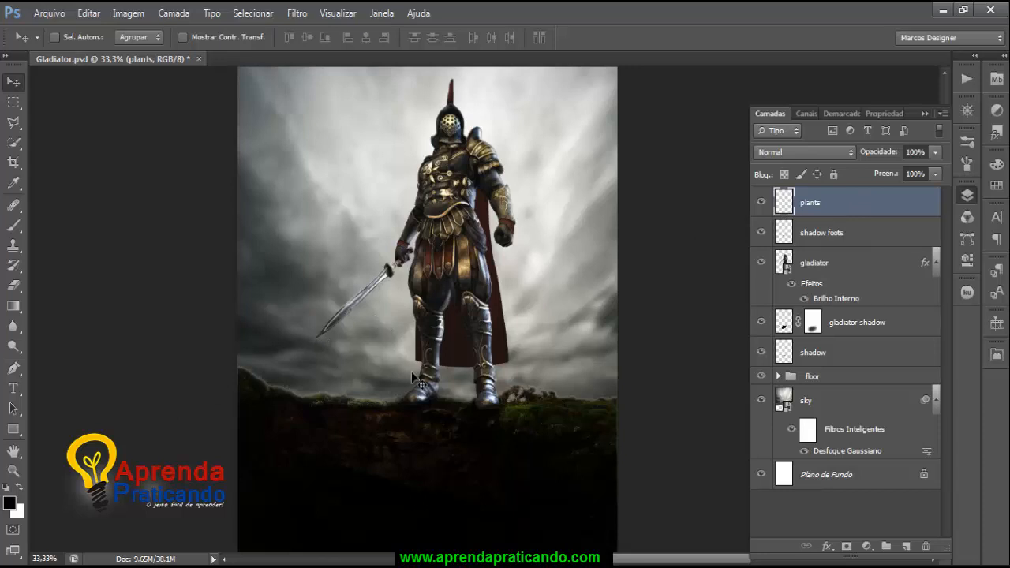
Step: Choose the 277 px grass brush preset for the plants layer and reduce its size to 150 px
{"action": "key", "text": "ctrl+plus"}
{"action": "left_click_drag", "start_coordinate": [413, 376], "coordinate": [458, 288]}
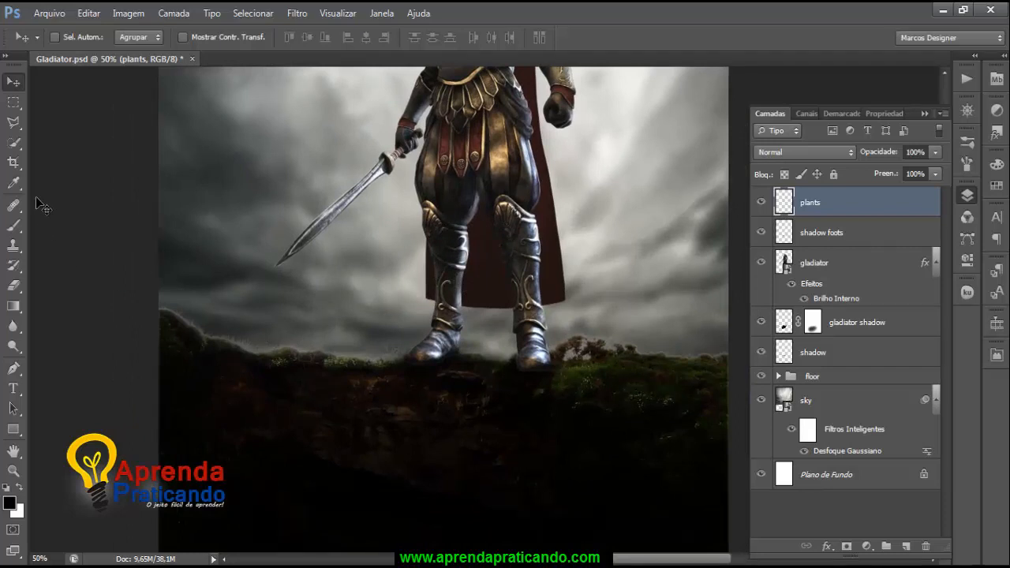
{"action": "left_click", "coordinate": [13, 225]}
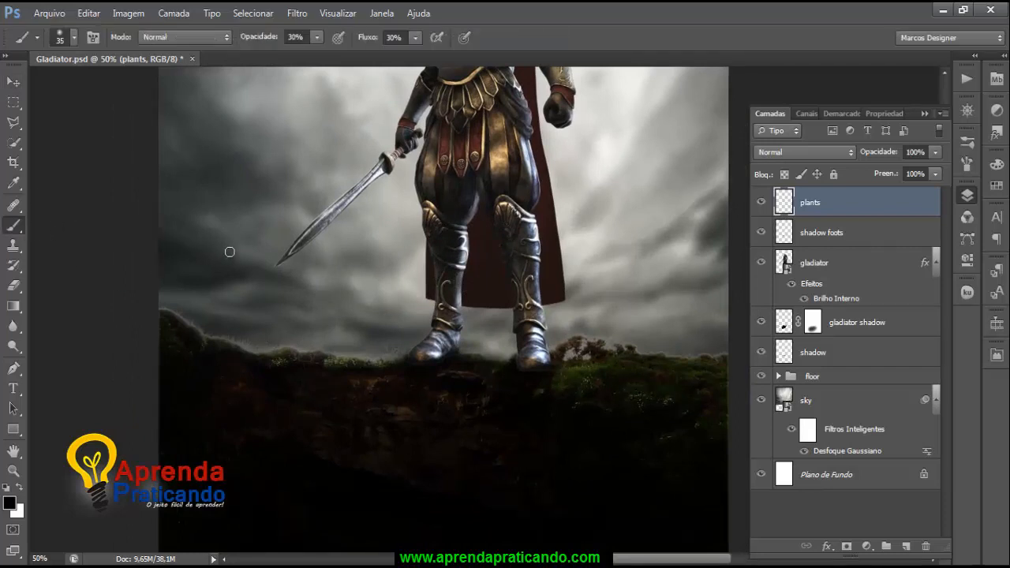
{"action": "right_click", "coordinate": [282, 289]}
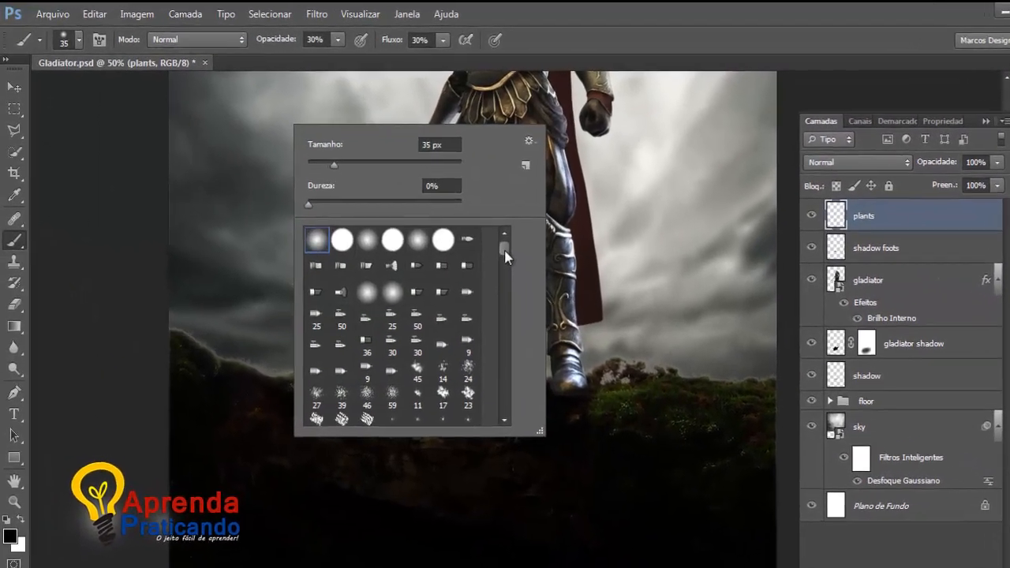
{"action": "left_click_drag", "start_coordinate": [470, 230], "coordinate": [472, 241]}
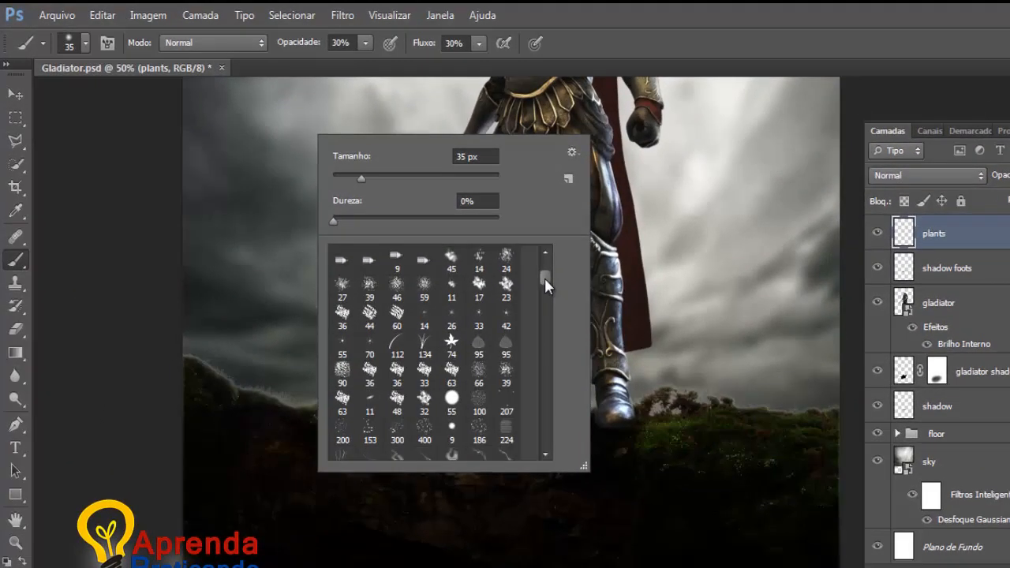
{"action": "left_click_drag", "start_coordinate": [544, 278], "coordinate": [543, 320]}
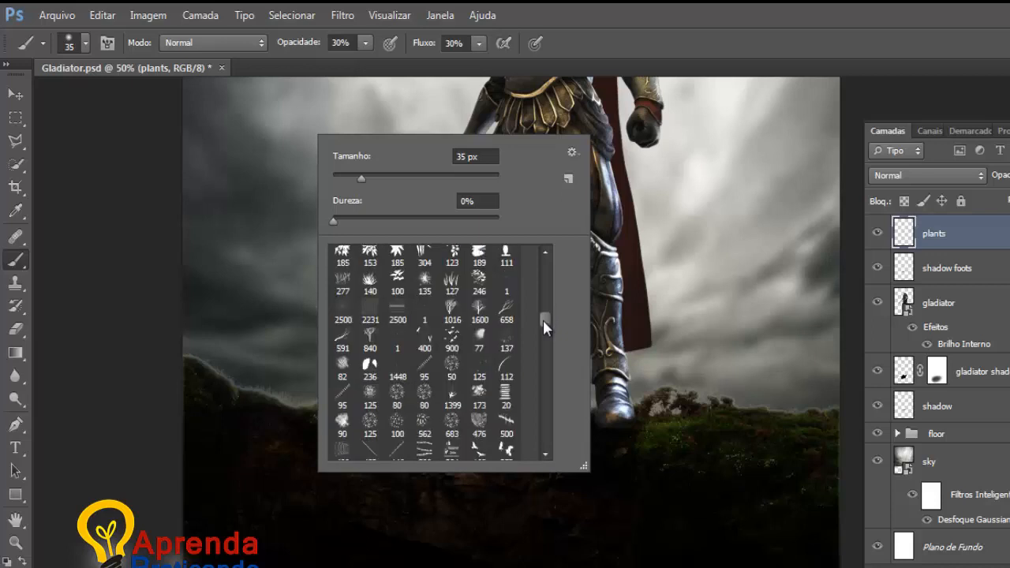
{"action": "left_click", "coordinate": [345, 287]}
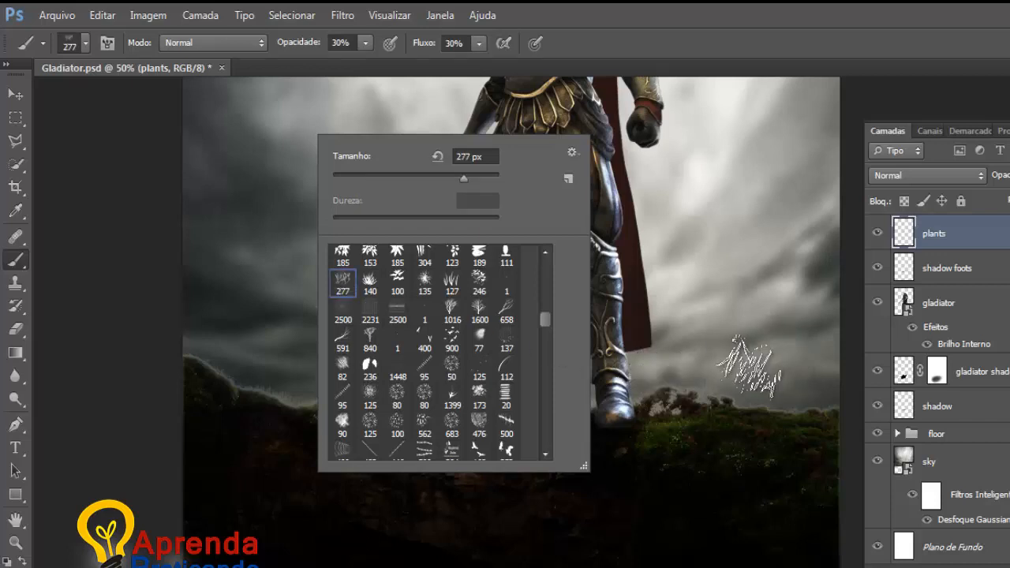
{"action": "left_click", "coordinate": [729, 377]}
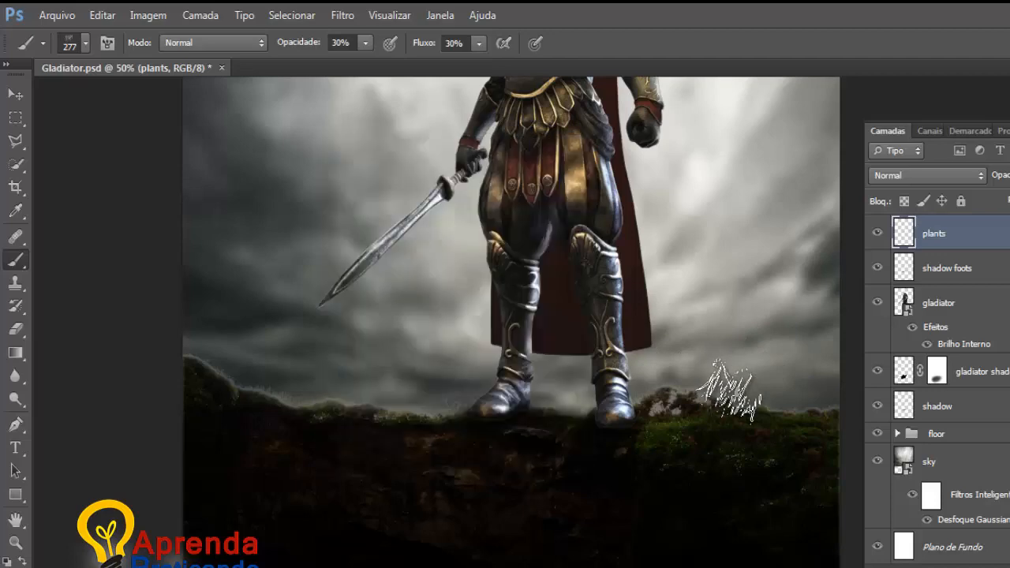
{"action": "key", "text": "bracketleft"}
{"action": "key", "text": "bracketleft"}
{"action": "key", "text": "bracketleft"}
{"action": "key", "text": "bracketleft"}
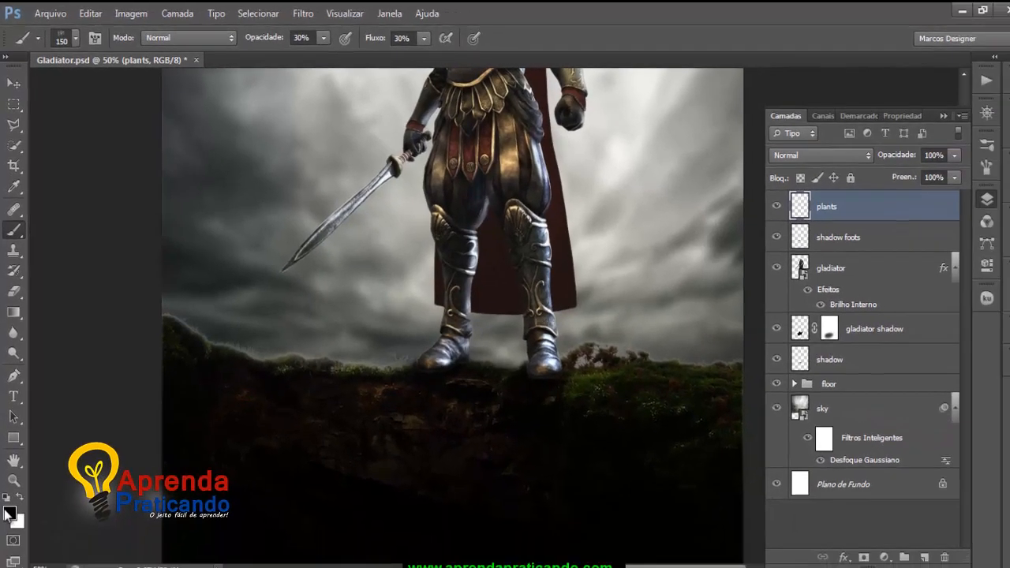
Step: Set the foreground color to a dark green sampled from the grassy ground, RGB 26, 31, 4
{"action": "left_click", "coordinate": [10, 503]}
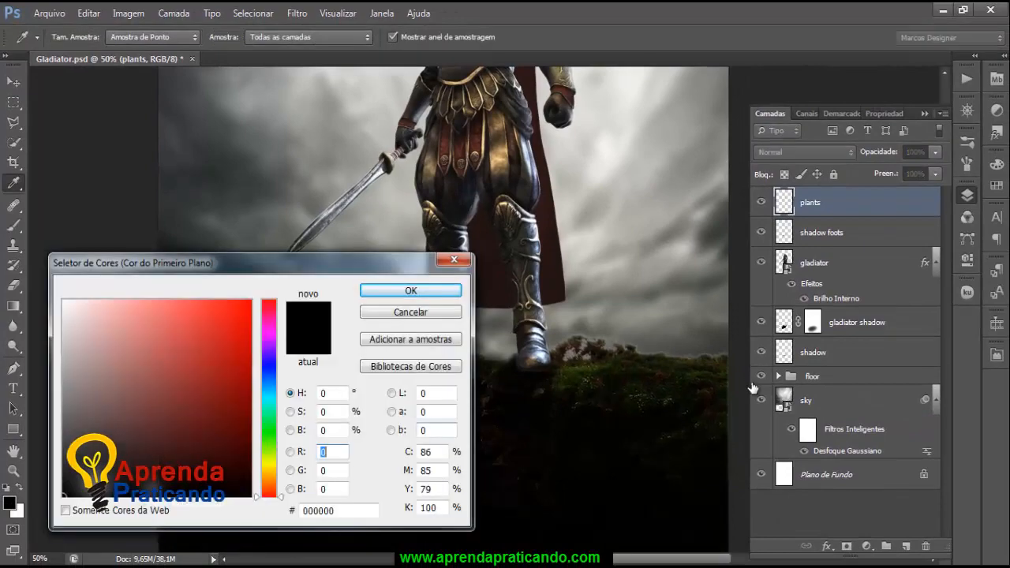
{"action": "left_click", "coordinate": [619, 363]}
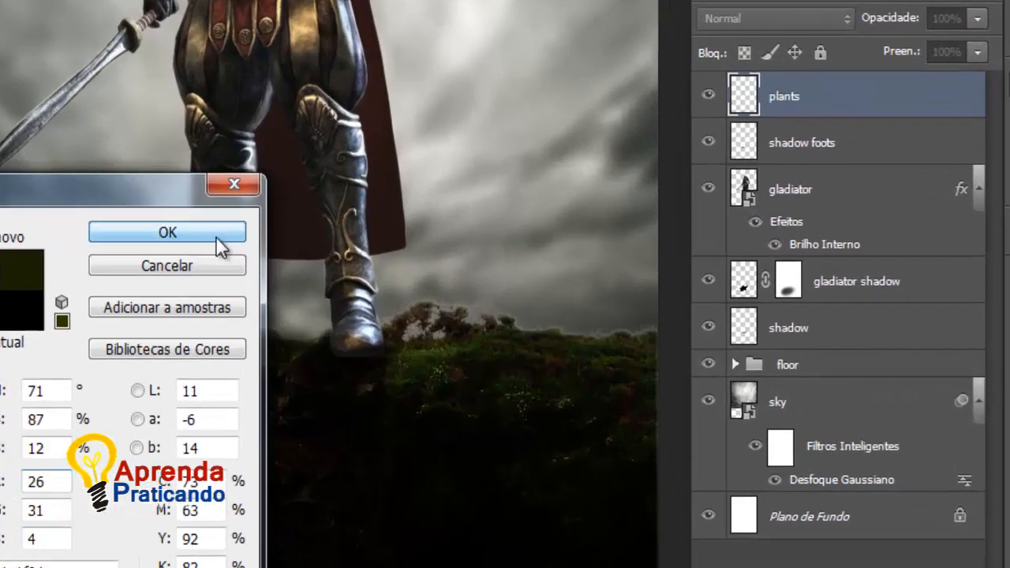
{"action": "left_click", "coordinate": [461, 294]}
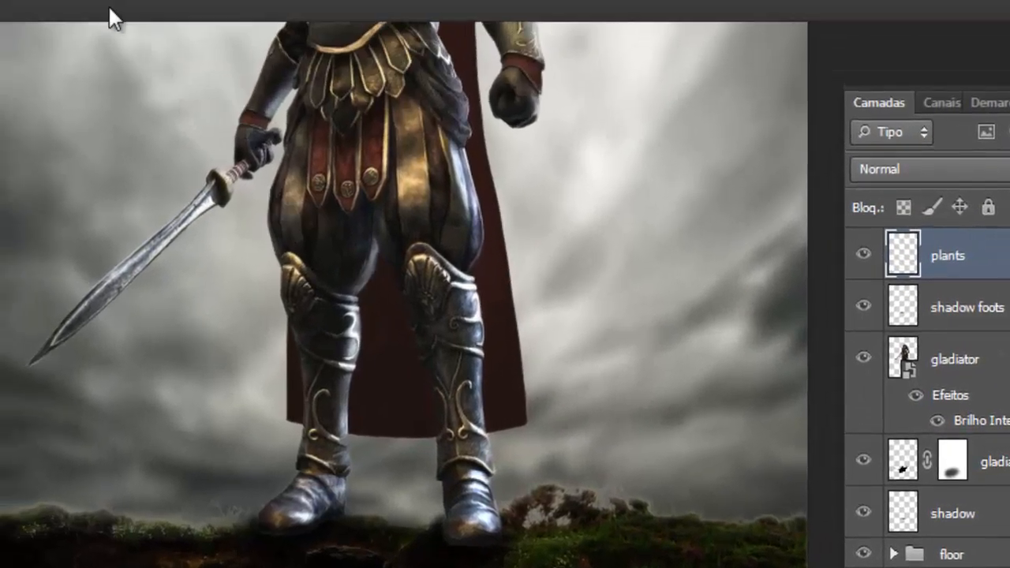
Step: Raise both the brush opacity and flow to 100%
{"action": "left_click", "coordinate": [316, 37]}
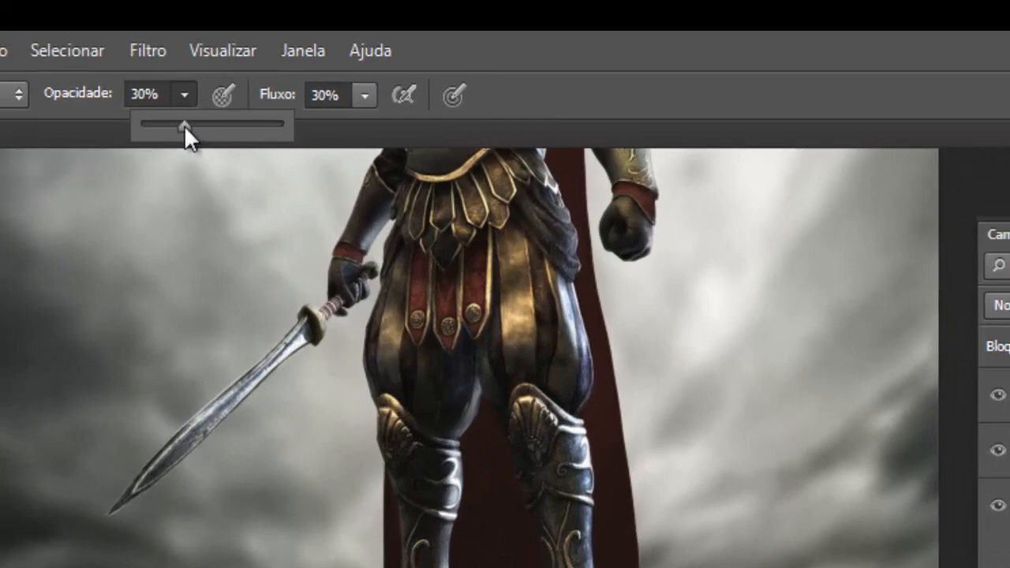
{"action": "left_click_drag", "start_coordinate": [183, 125], "coordinate": [340, 142]}
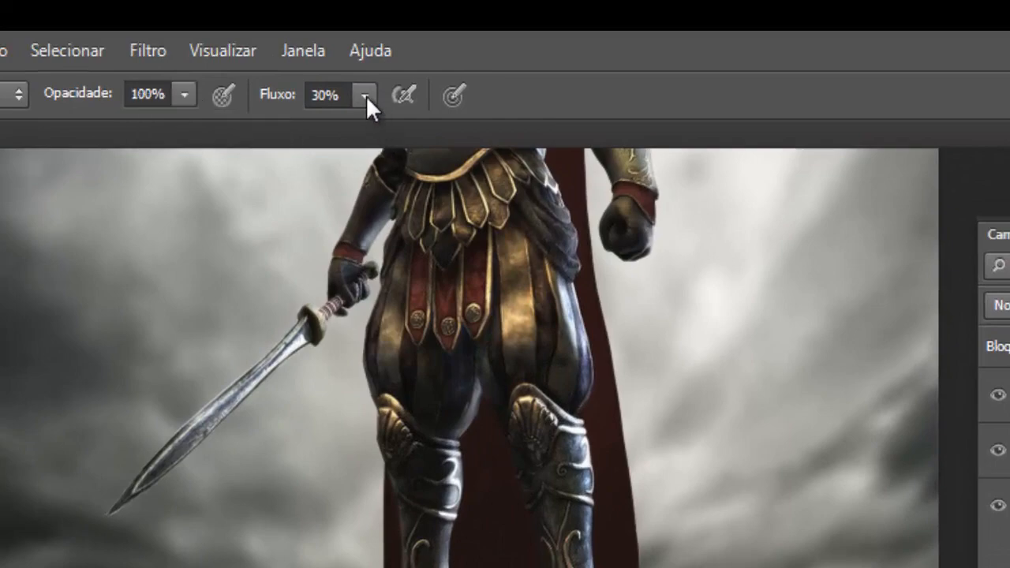
{"action": "left_click_drag", "start_coordinate": [366, 95], "coordinate": [469, 131]}
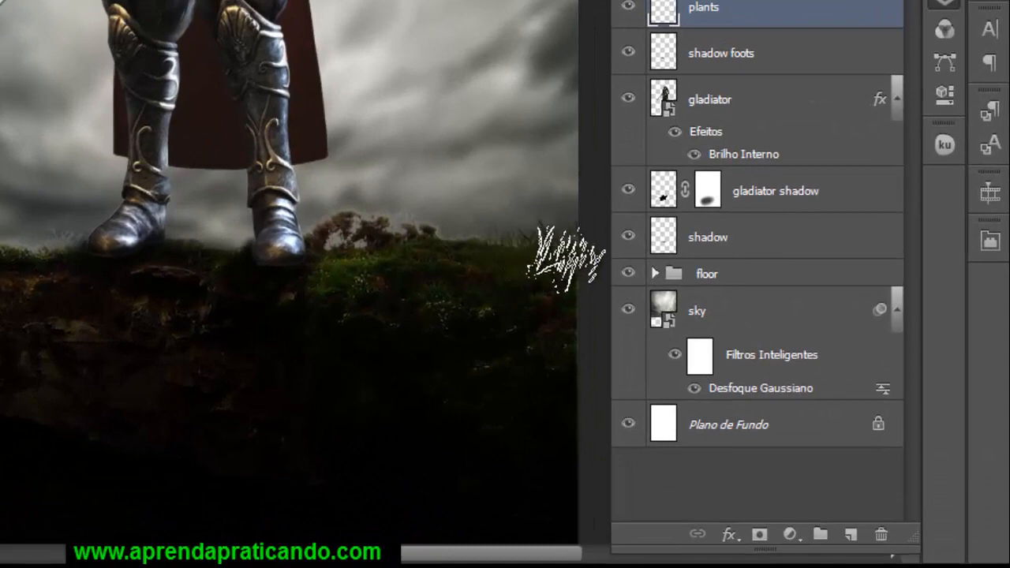
Step: Paint dark green grass along the ridge and ground right of the gladiator, extending it to the area between the boots
{"action": "mouse_move", "coordinate": [565, 258]}
{"action": "left_mouse_down"}
{"action": "mouse_move", "coordinate": [460, 275]}
{"action": "mouse_move", "coordinate": [404, 247]}
{"action": "mouse_move", "coordinate": [371, 254]}
{"action": "mouse_move", "coordinate": [449, 260]}
{"action": "mouse_move", "coordinate": [489, 245]}
{"action": "mouse_move", "coordinate": [509, 252]}
{"action": "left_mouse_up"}
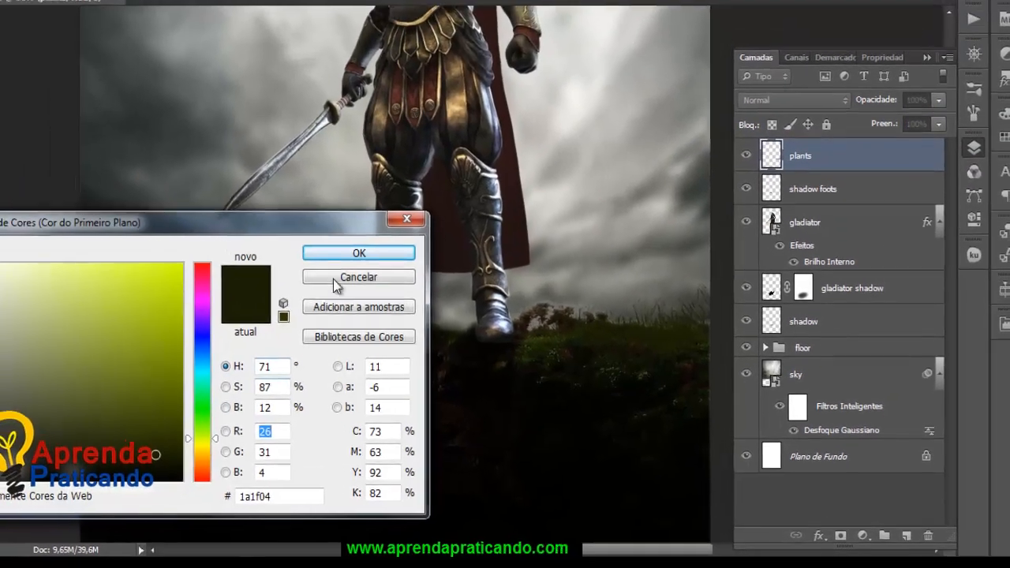
{"action": "left_click_drag", "start_coordinate": [274, 190], "coordinate": [201, 203]}
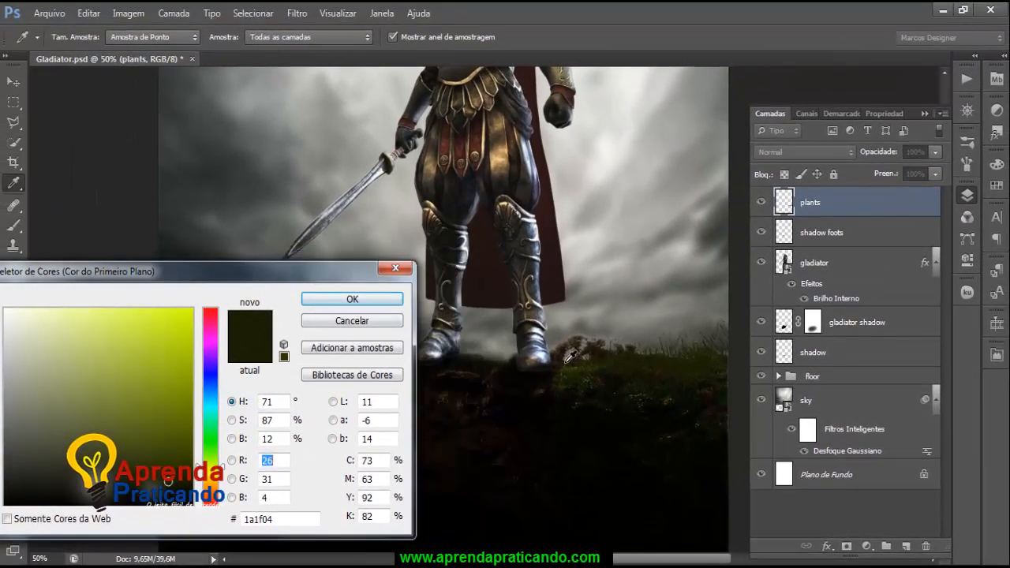
{"action": "left_click", "coordinate": [363, 300]}
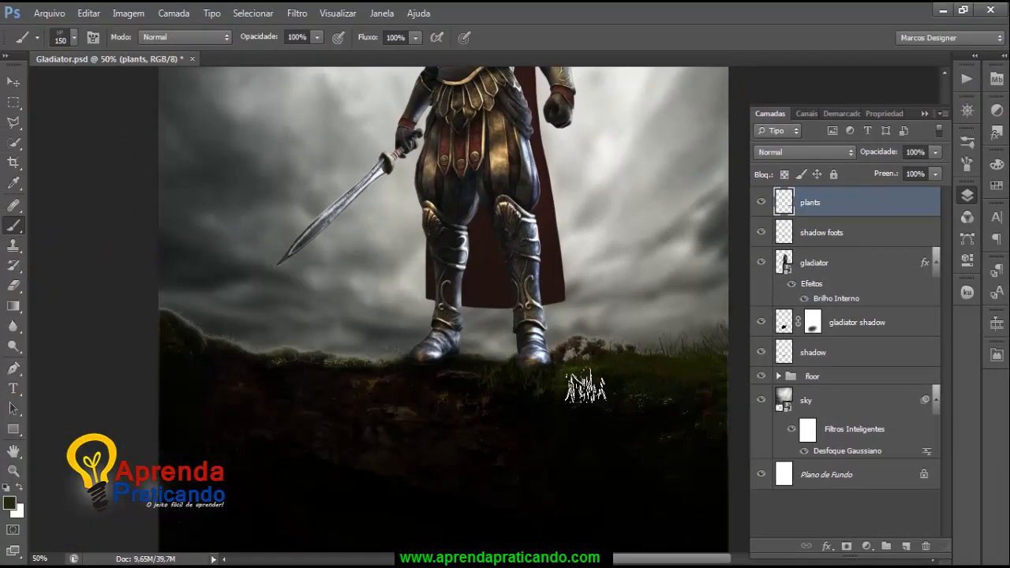
{"action": "mouse_move", "coordinate": [623, 389]}
{"action": "left_mouse_down"}
{"action": "mouse_move", "coordinate": [533, 395]}
{"action": "mouse_move", "coordinate": [658, 389]}
{"action": "left_mouse_up"}
{"action": "mouse_move", "coordinate": [453, 383]}
{"action": "left_mouse_down"}
{"action": "mouse_move", "coordinate": [488, 380]}
{"action": "mouse_move", "coordinate": [489, 370]}
{"action": "left_mouse_up"}
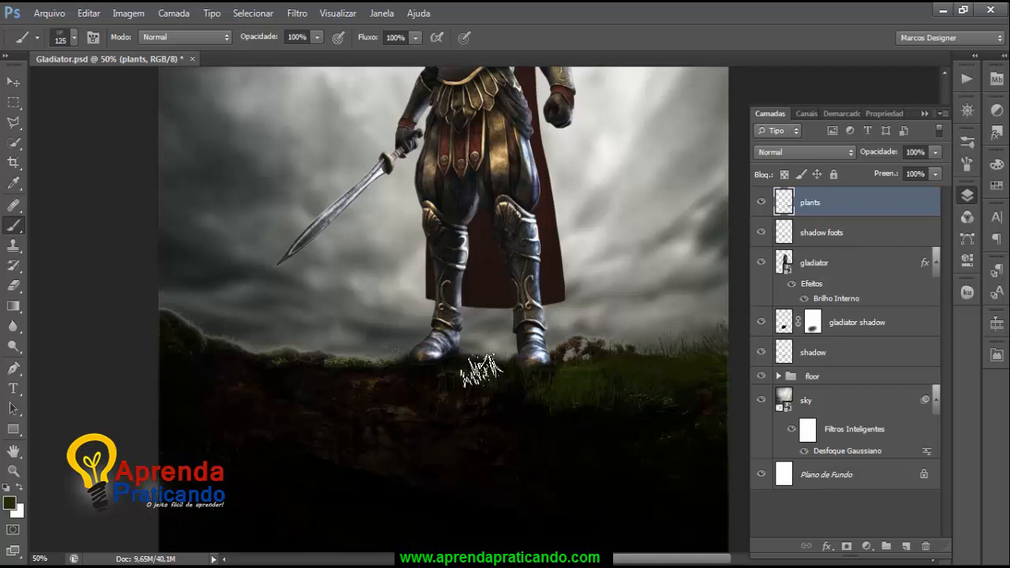
Step: Reduce the grass brush to 90 px and paint finer grass around the boots and across the ground to the left edge
{"action": "key", "text": "bracketleft"}
{"action": "key", "text": "bracketleft"}
{"action": "key", "text": "bracketleft"}
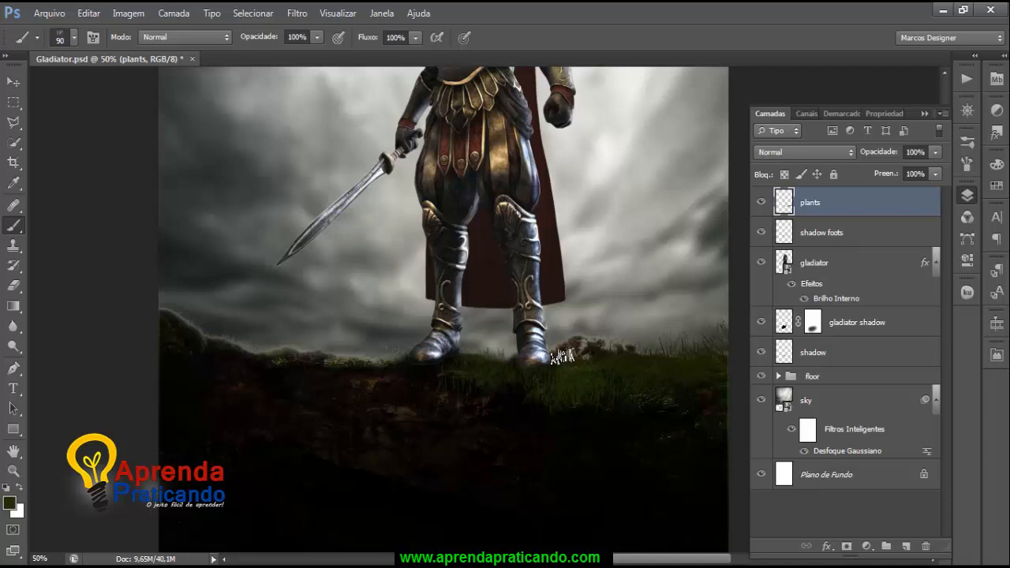
{"action": "left_click", "coordinate": [572, 347]}
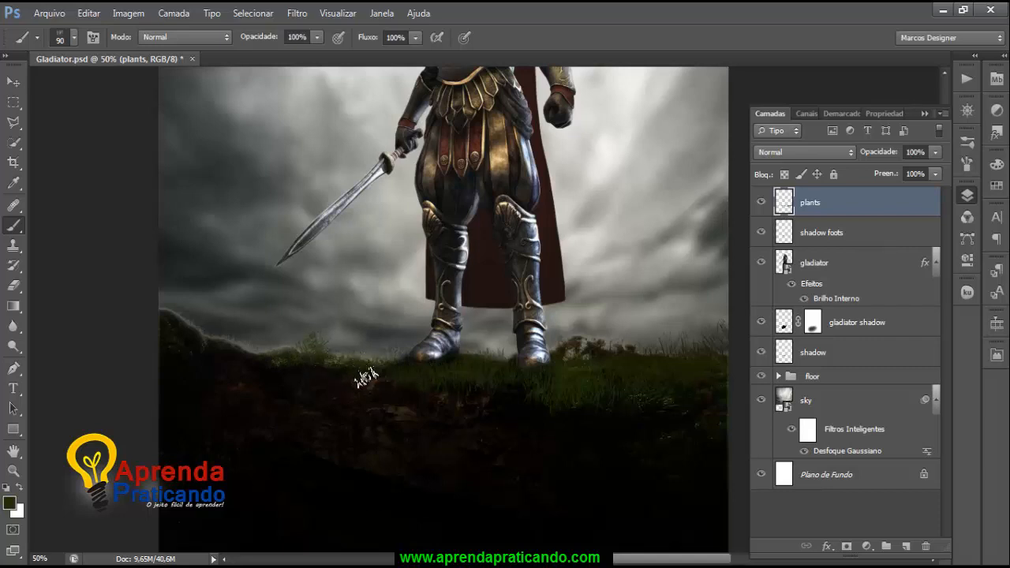
{"action": "left_click_drag", "start_coordinate": [478, 392], "coordinate": [444, 414]}
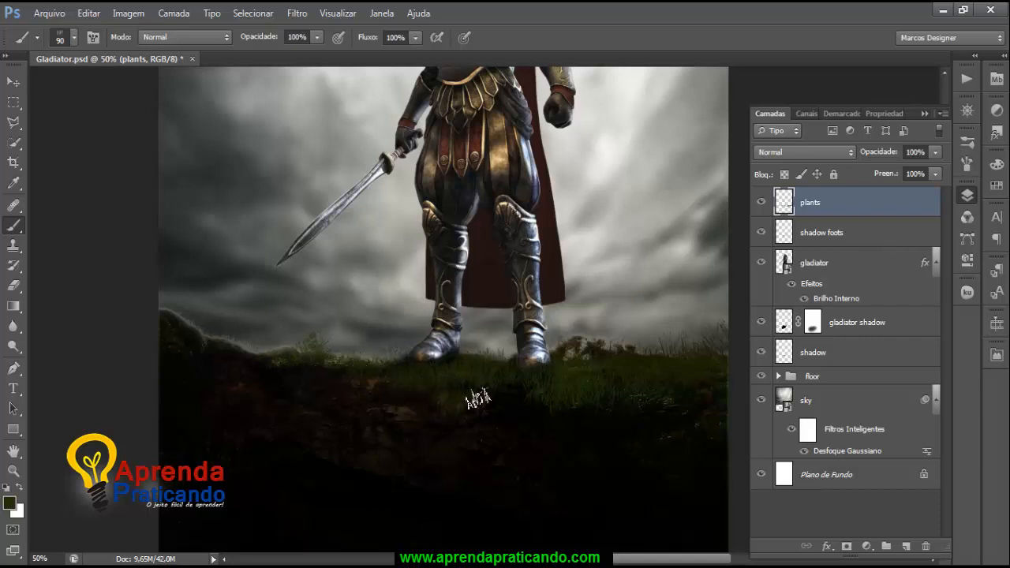
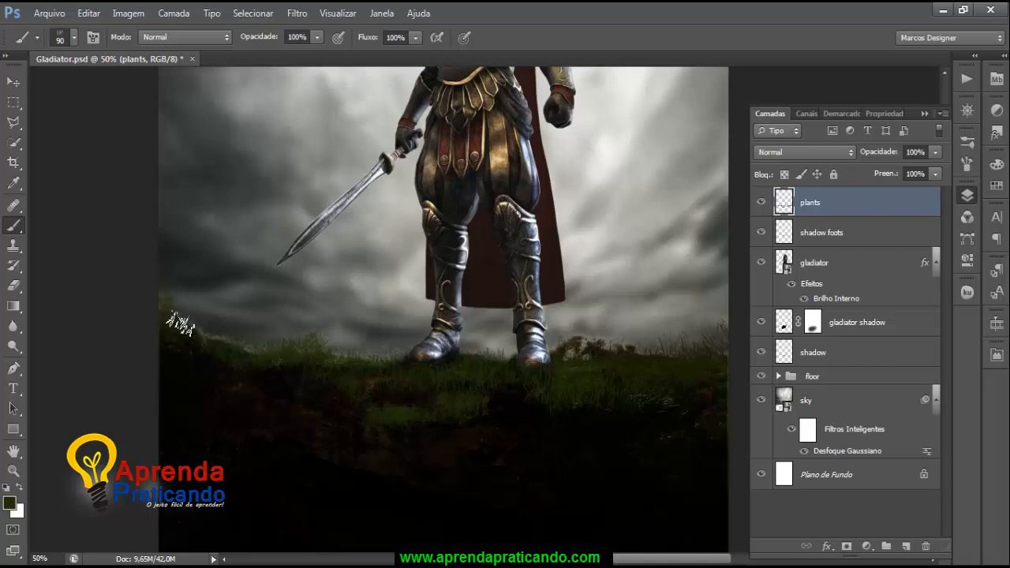
Step: Switch to the 140 px grass tuft brush and stamp a tuft on the slope left of the gladiator
{"action": "mouse_move", "coordinate": [425, 385]}
{"action": "left_mouse_down"}
{"action": "mouse_move", "coordinate": [472, 361]}
{"action": "mouse_move", "coordinate": [516, 371]}
{"action": "left_mouse_up"}
{"action": "right_click", "coordinate": [449, 377]}
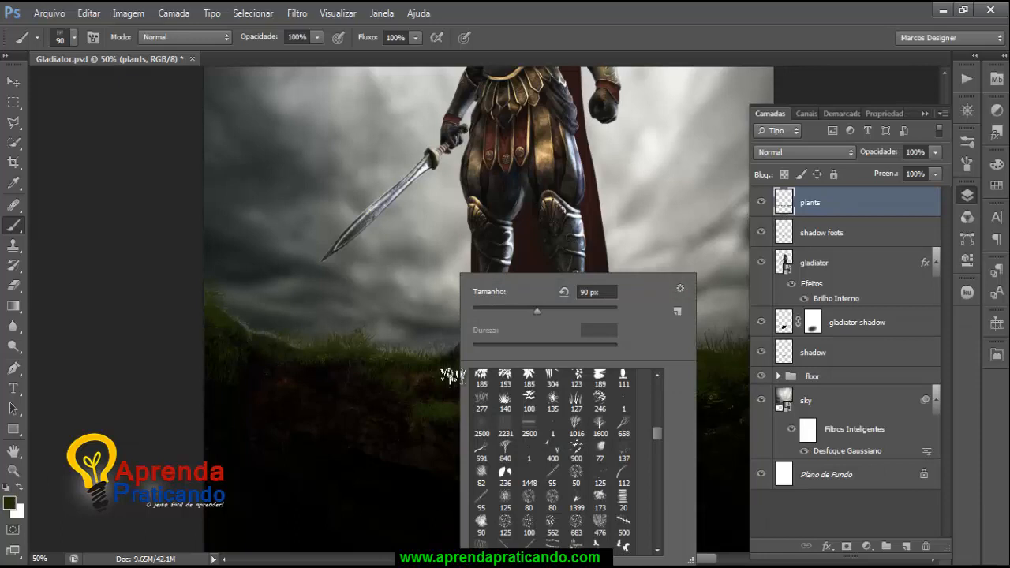
{"action": "left_click", "coordinate": [504, 403]}
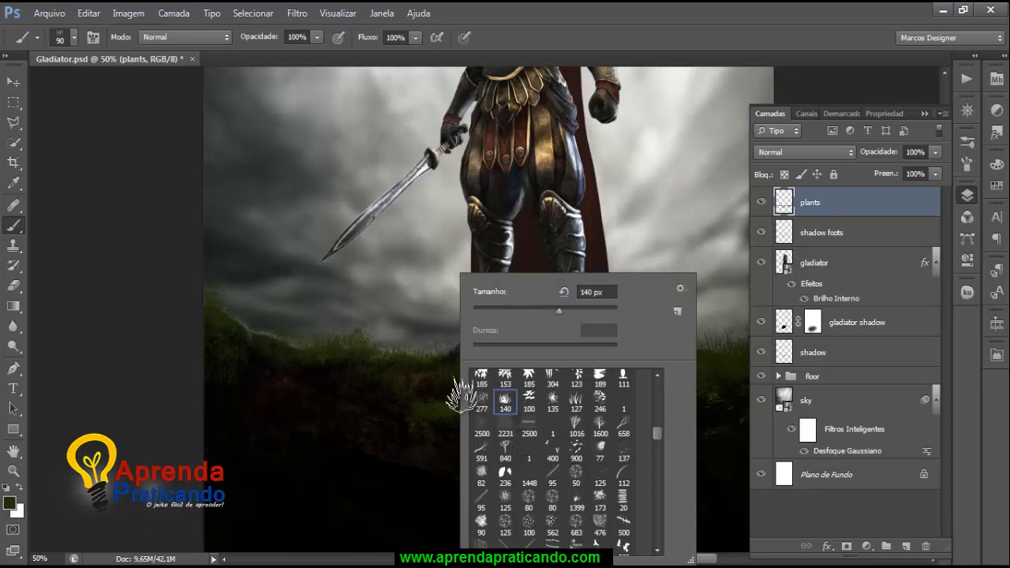
{"action": "left_click", "coordinate": [382, 355]}
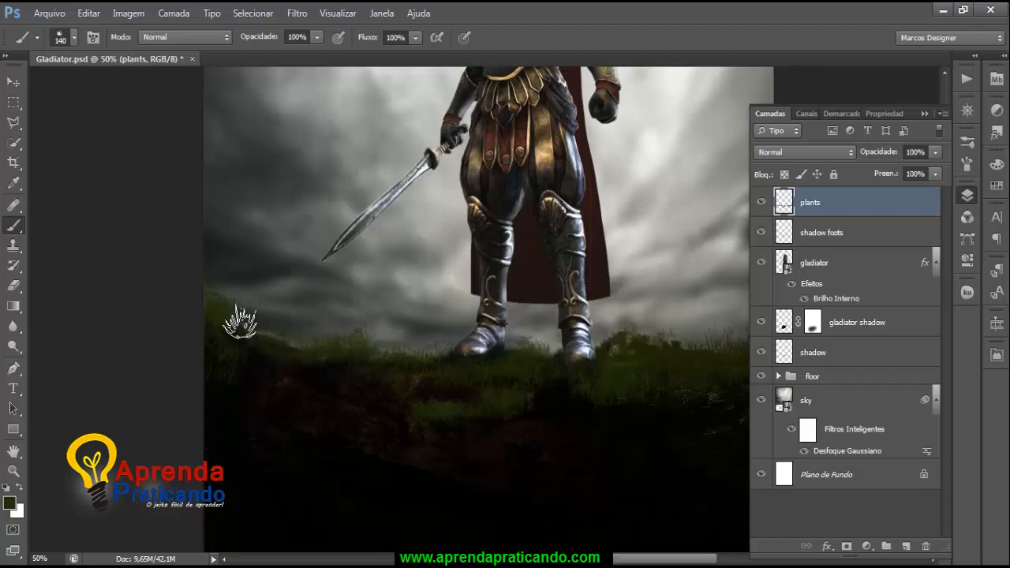
{"action": "left_click", "coordinate": [272, 370]}
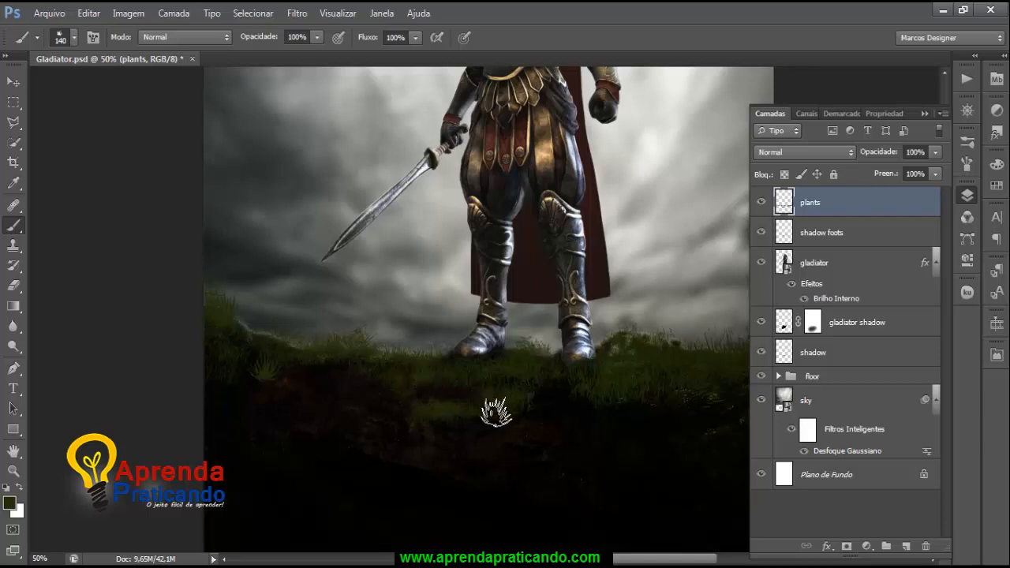
Step: Review how the painted grass blends with the gladiator and the ground across the whole composition
{"action": "key", "text": "space"}
{"action": "mouse_move", "coordinate": [635, 321]}
{"action": "left_mouse_down"}
{"action": "mouse_move", "coordinate": [521, 346]}
{"action": "mouse_move", "coordinate": [431, 272]}
{"action": "left_mouse_up"}
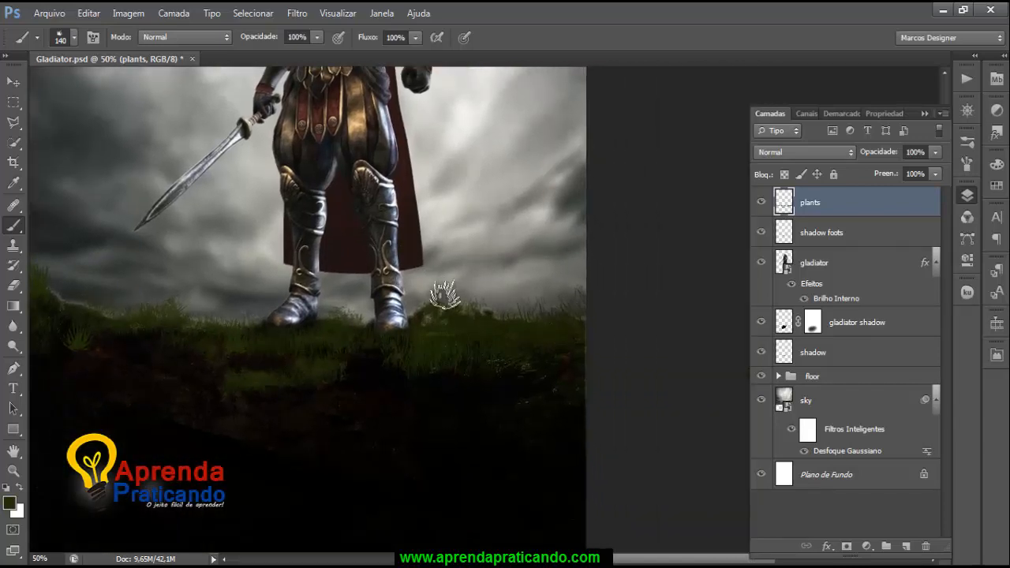
{"action": "key", "text": "ctrl+minus"}
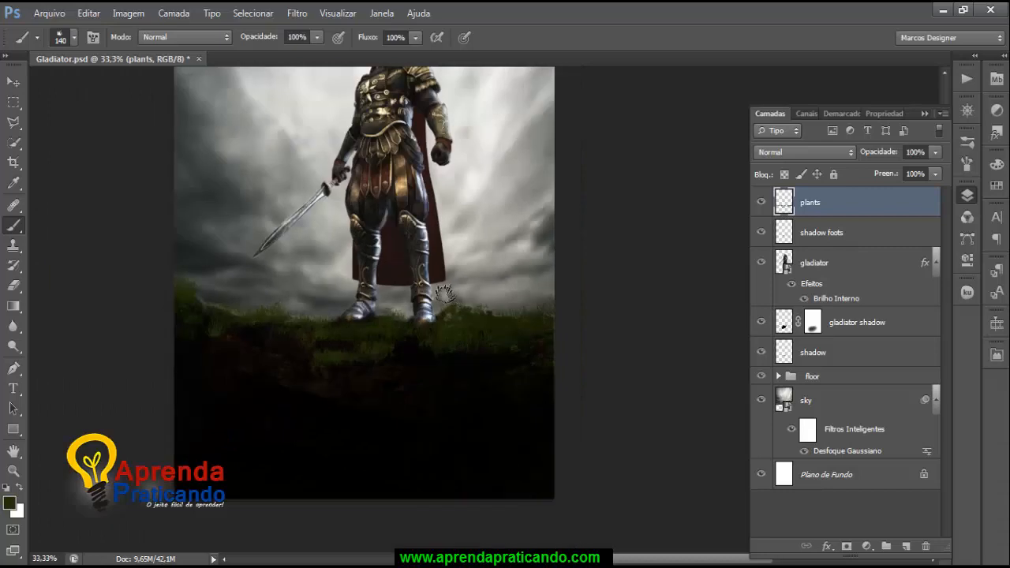
{"action": "key", "text": "space"}
{"action": "left_click_drag", "start_coordinate": [343, 289], "coordinate": [404, 309]}
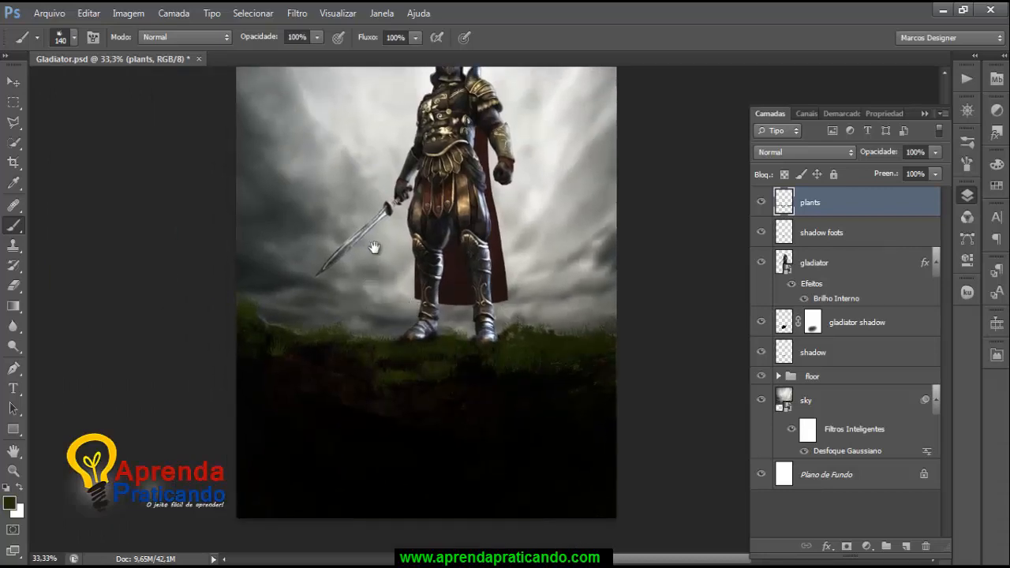
{"action": "left_click_drag", "start_coordinate": [374, 247], "coordinate": [379, 328]}
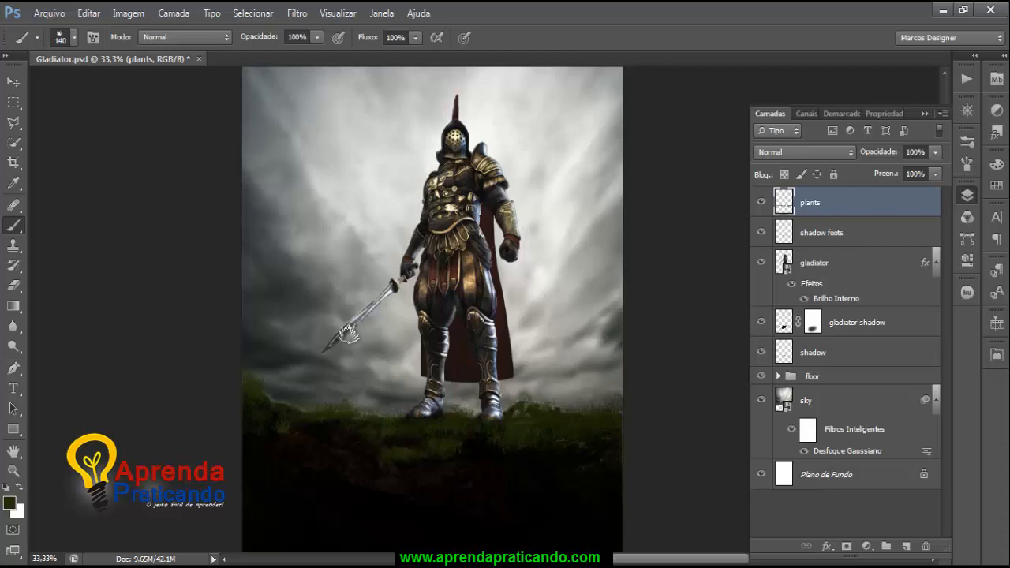
Step: Load the Grass Brushes.abr set into the brush presets and look through the tips at the end of the list
{"action": "right_click", "coordinate": [327, 274]}
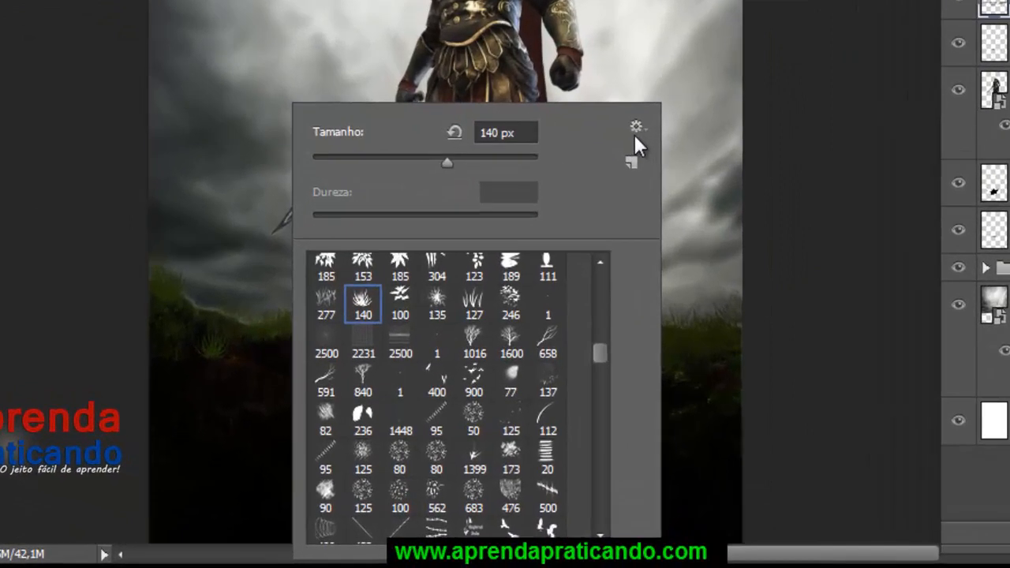
{"action": "left_click", "coordinate": [638, 125]}
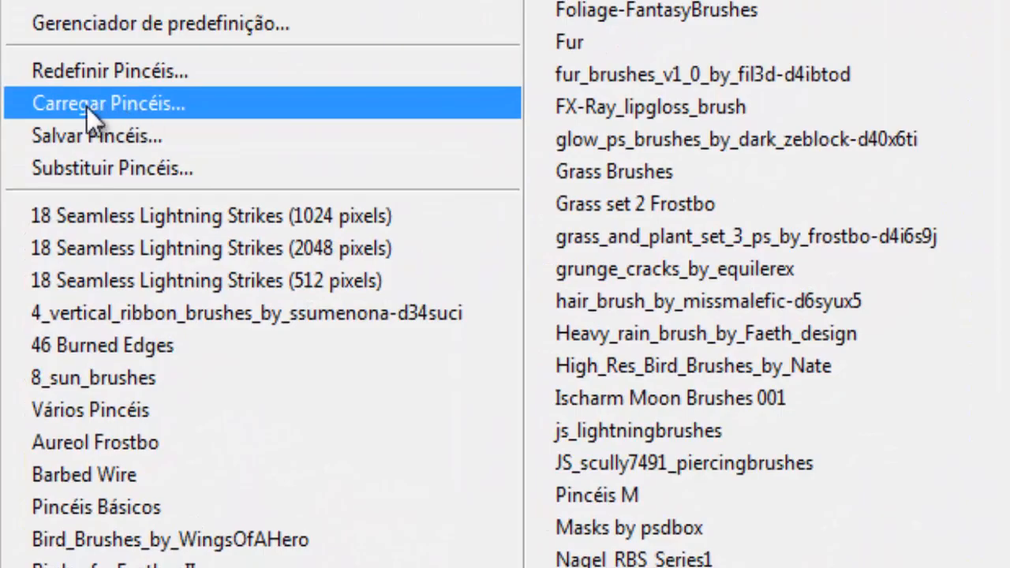
{"action": "left_click", "coordinate": [122, 107]}
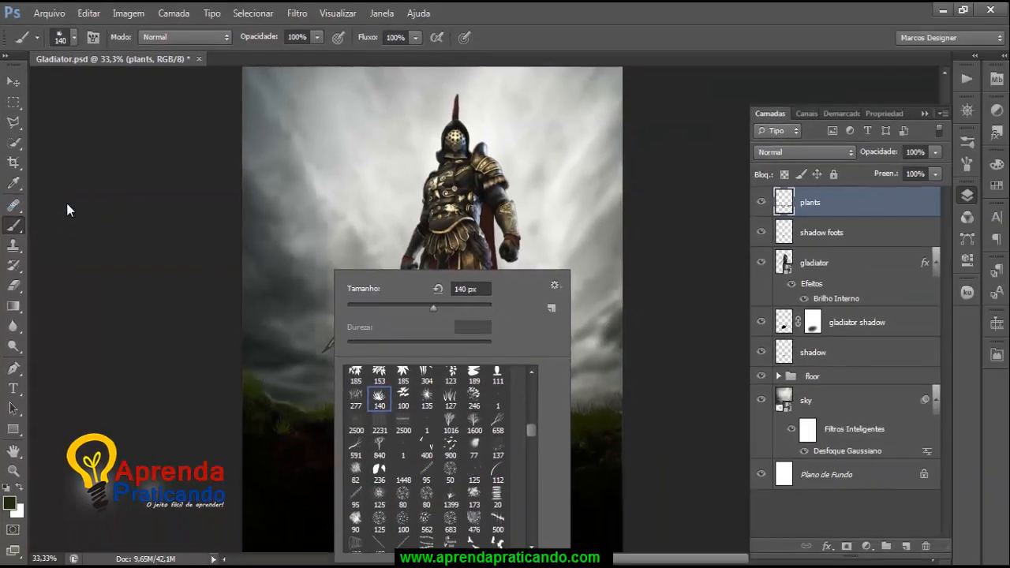
{"action": "double_click", "coordinate": [359, 150]}
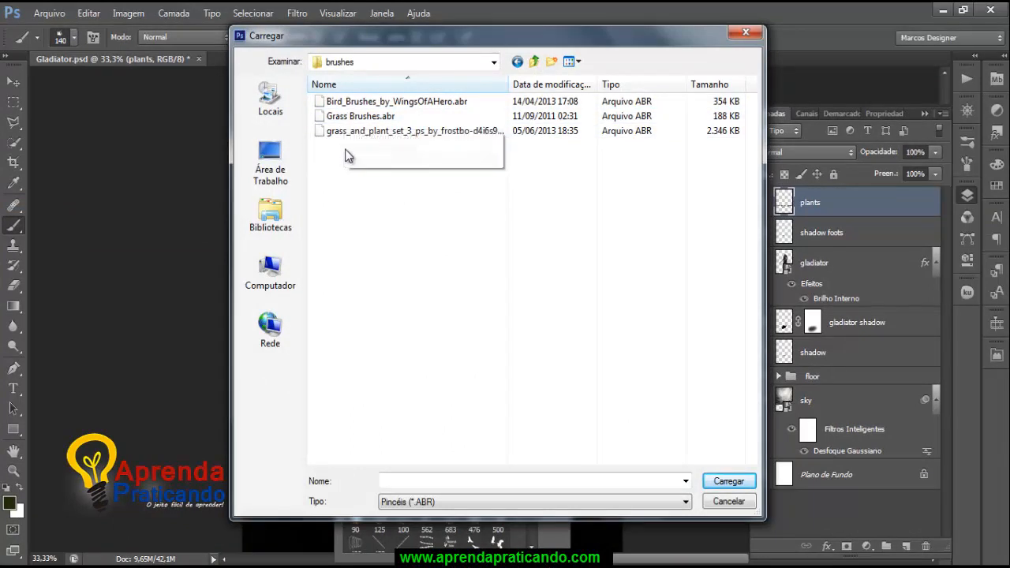
{"action": "left_click", "coordinate": [367, 117]}
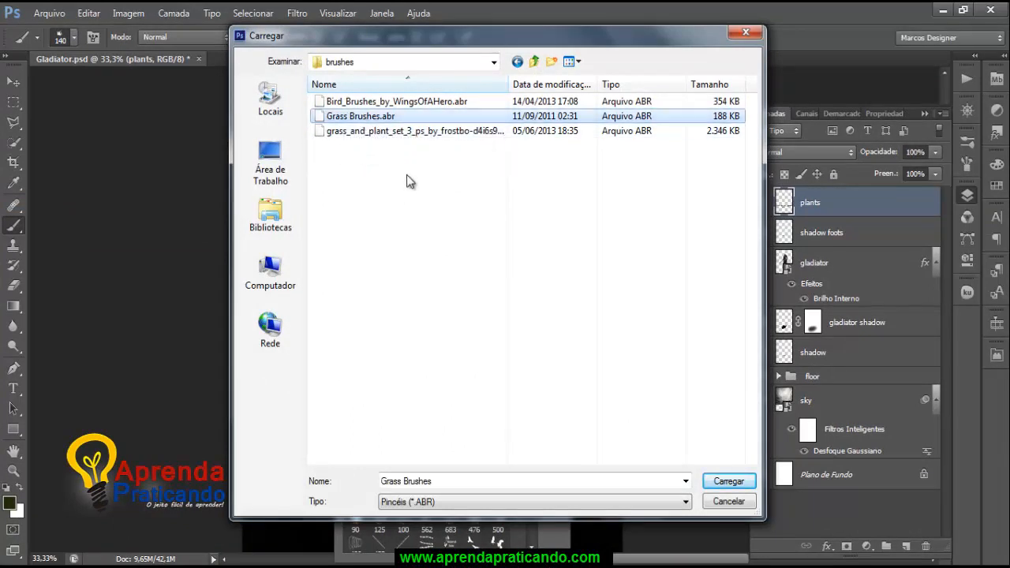
{"action": "left_click", "coordinate": [725, 482]}
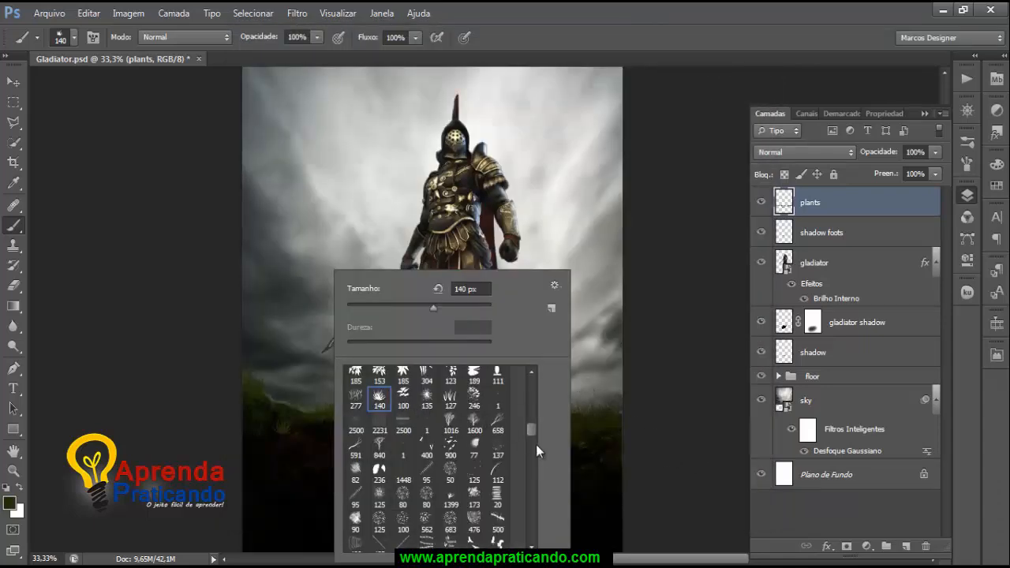
{"action": "left_click_drag", "start_coordinate": [535, 431], "coordinate": [540, 551]}
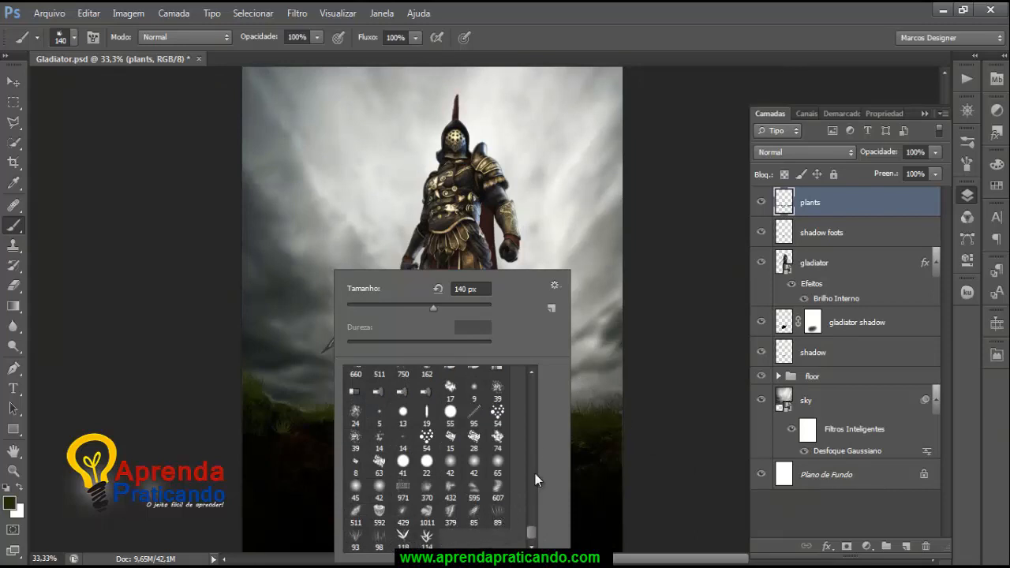
{"action": "left_click", "coordinate": [599, 374]}
Step: Switch to the Move tool and examine the gladiator, sky and ground together at 33.33% and 25% zoom
{"action": "left_click", "coordinate": [13, 82]}
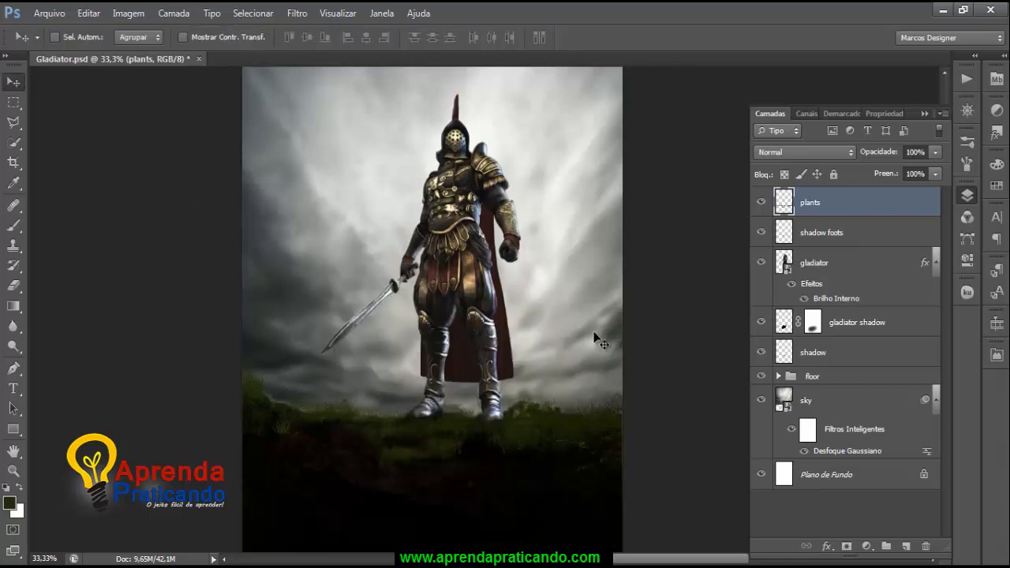
{"action": "left_click_drag", "start_coordinate": [568, 277], "coordinate": [573, 250]}
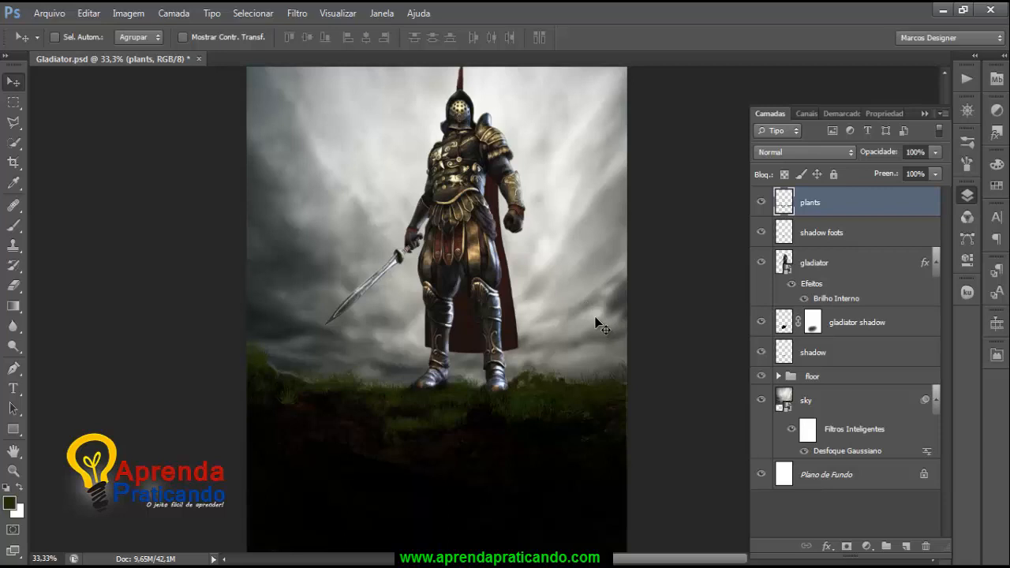
{"action": "left_click_drag", "start_coordinate": [545, 266], "coordinate": [560, 287]}
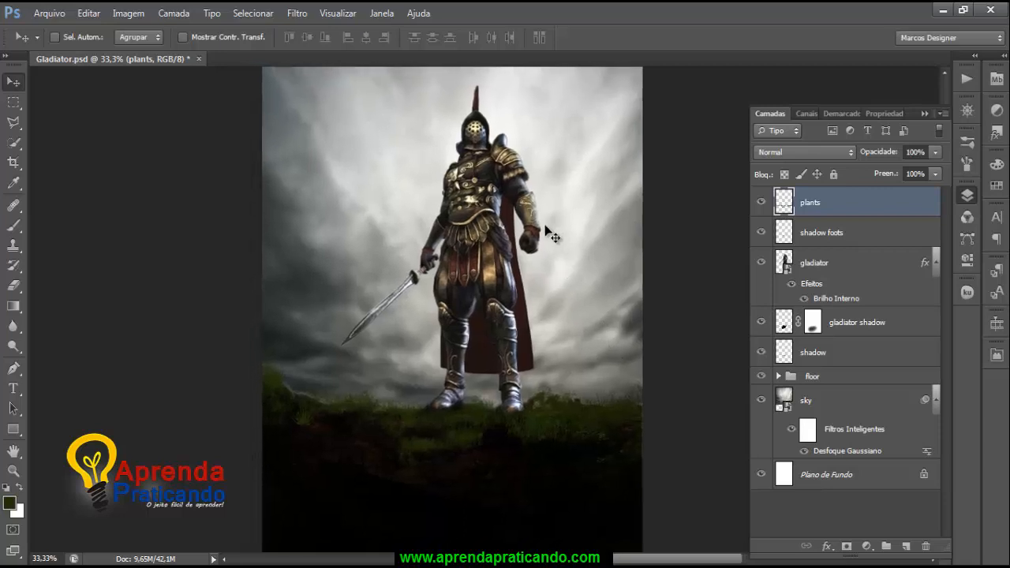
{"action": "mouse_move", "coordinate": [565, 208]}
{"action": "left_mouse_down"}
{"action": "mouse_move", "coordinate": [575, 228]}
{"action": "mouse_move", "coordinate": [575, 191]}
{"action": "left_mouse_up"}
{"action": "key", "text": "ctrl+minus"}
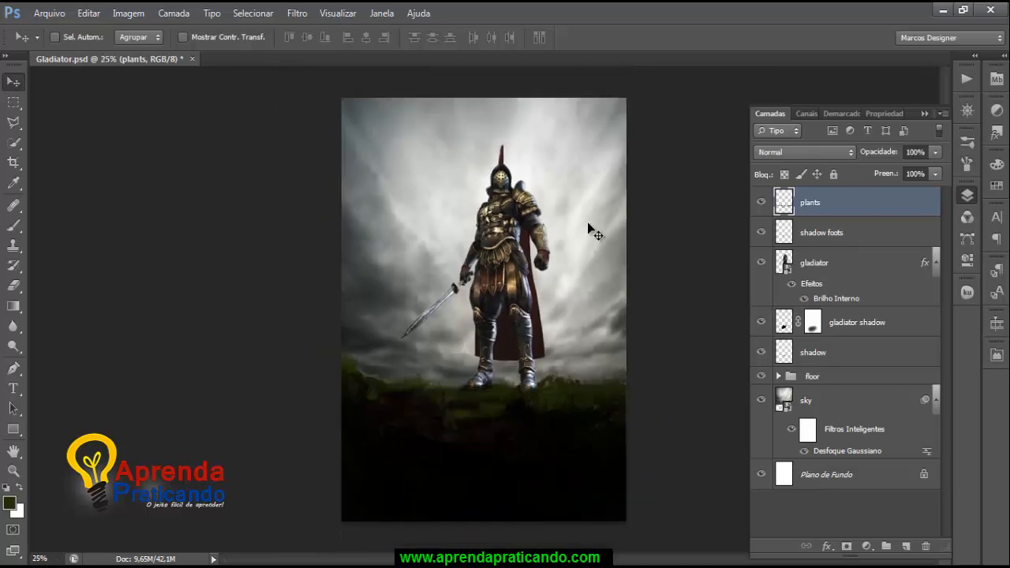
{"action": "key", "text": "ctrl+plus"}
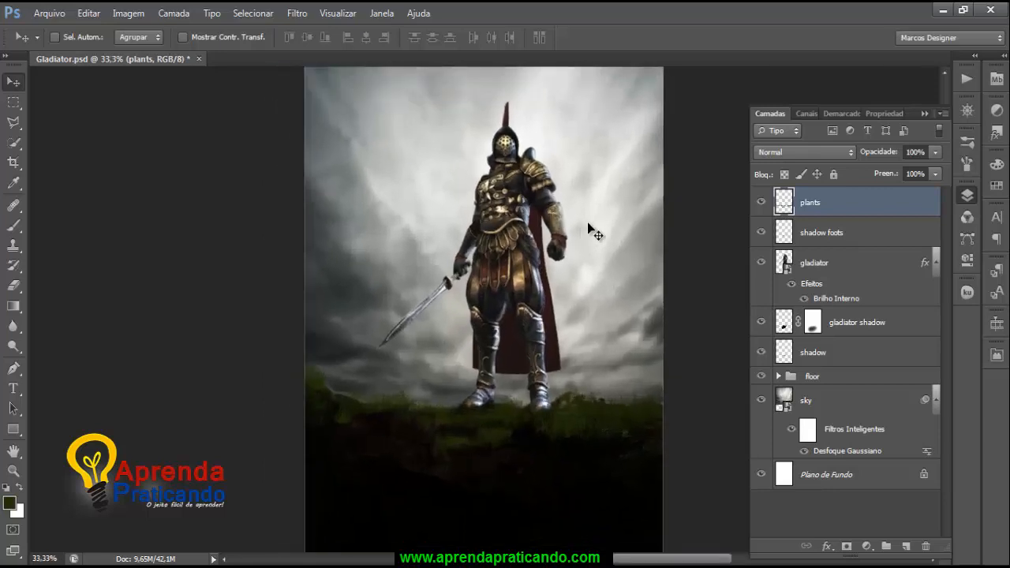
{"action": "key", "text": "ctrl+minus"}
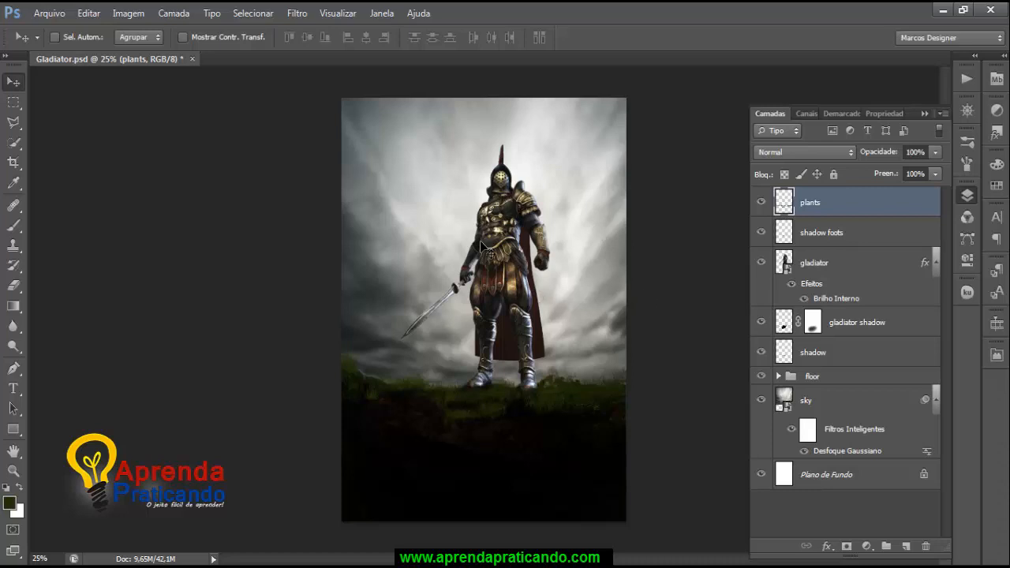
{"action": "key", "text": "ctrl+plus"}
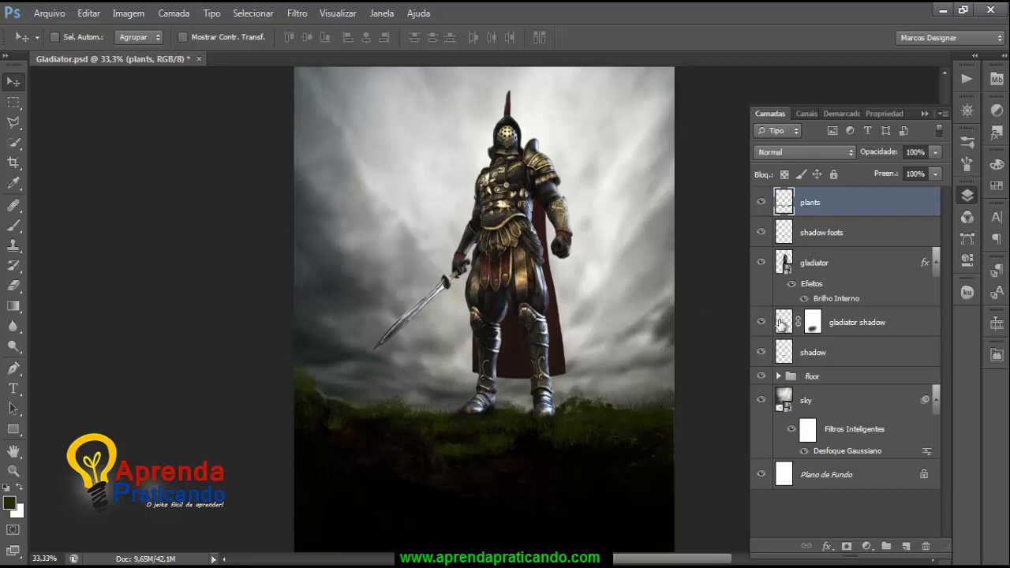
Step: Group the layers from shadow foots down to shadow, name the group gladiator, and check its content by toggling its visibility
{"action": "left_click", "coordinate": [816, 239]}
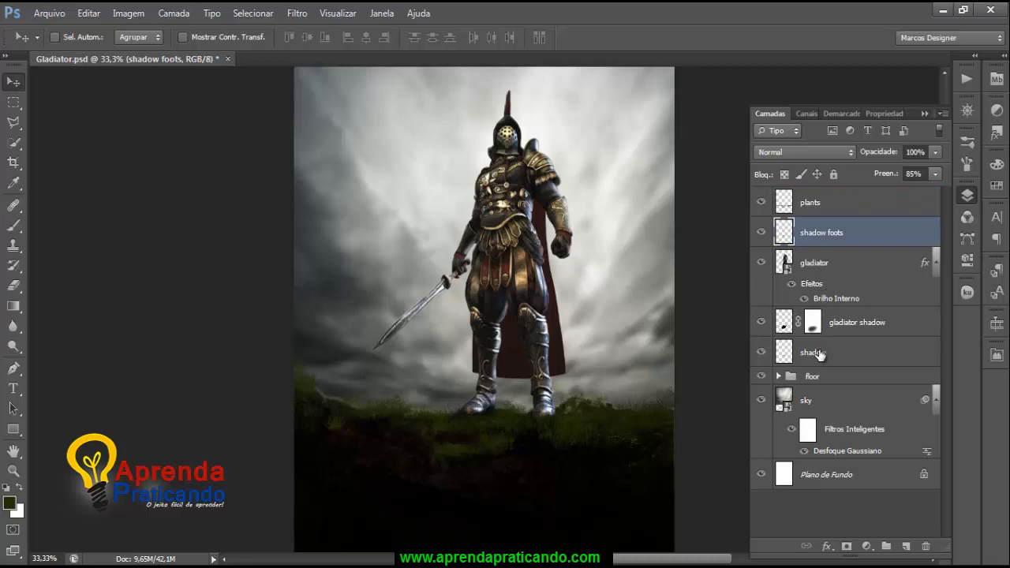
{"action": "left_click", "coordinate": [818, 357], "text": "shift"}
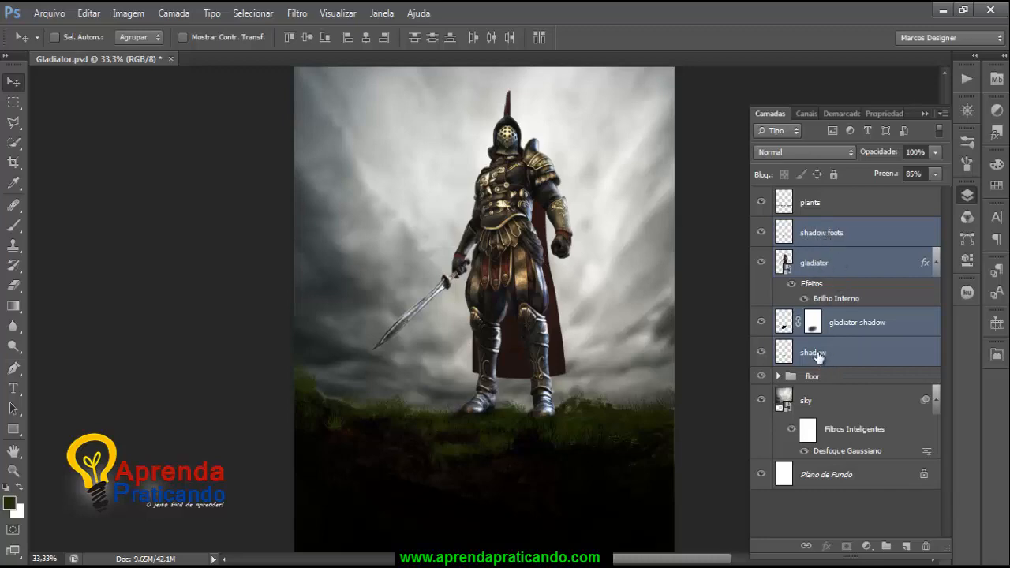
{"action": "left_click_drag", "start_coordinate": [818, 356], "coordinate": [886, 537]}
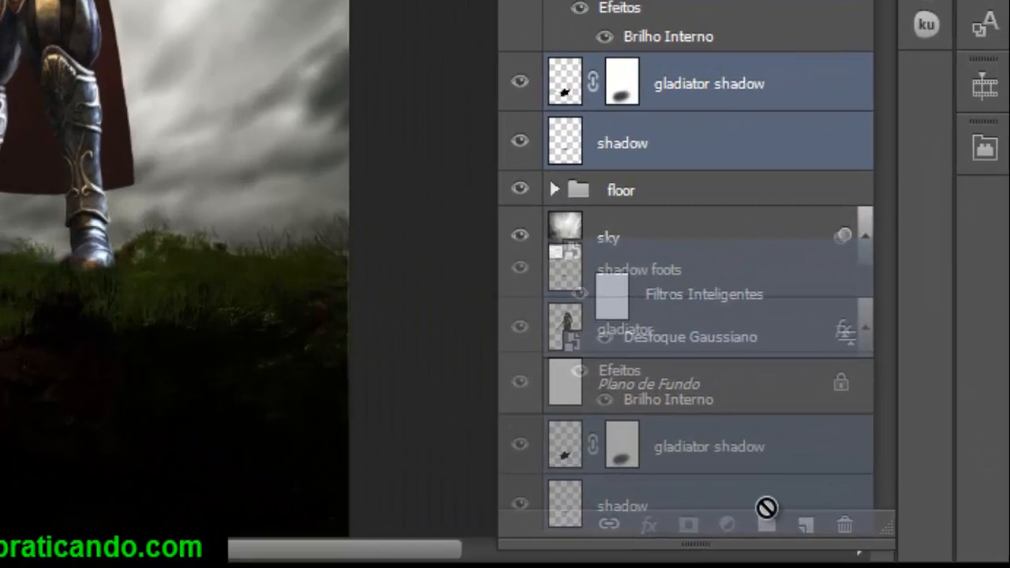
{"action": "left_click_drag", "start_coordinate": [766, 507], "coordinate": [766, 525]}
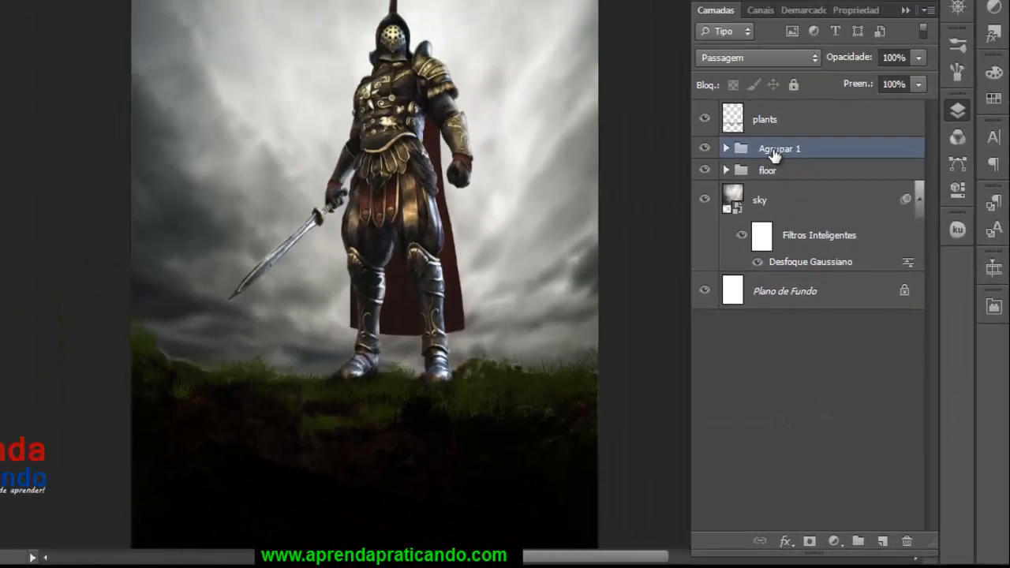
{"action": "double_click", "coordinate": [774, 150]}
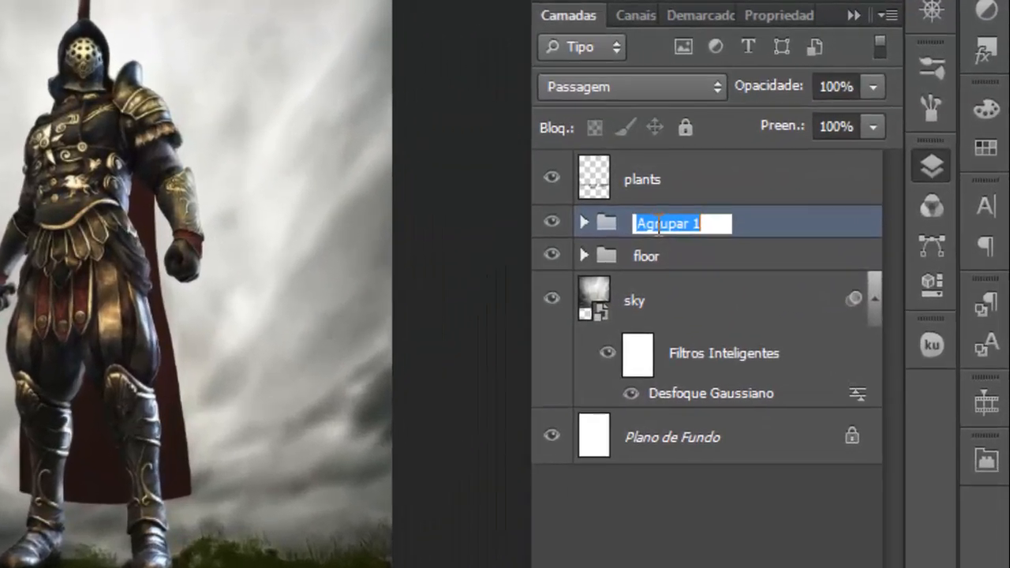
{"action": "type", "text": "gladiator"}
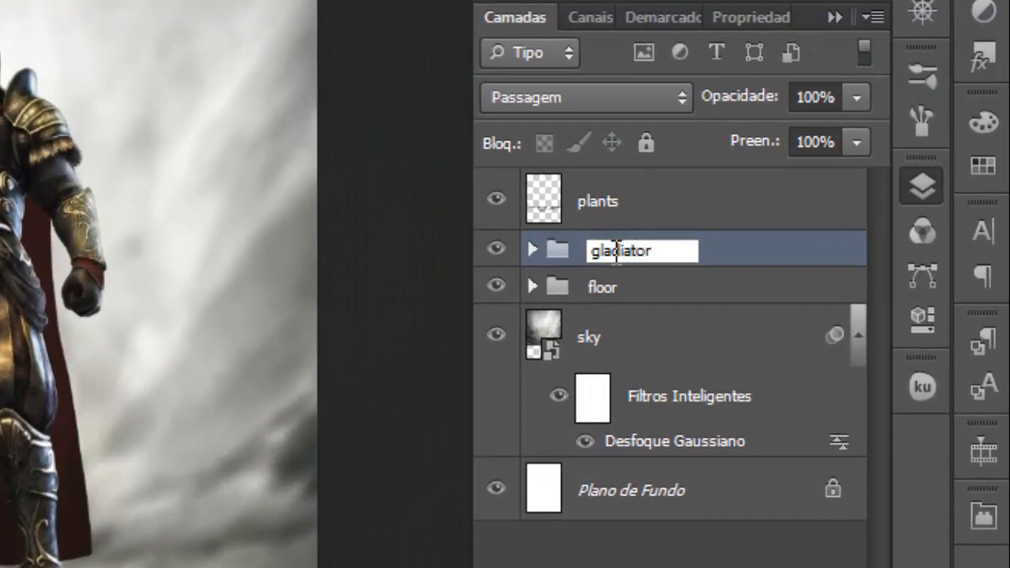
{"action": "key", "text": "Return"}
{"action": "left_click", "coordinate": [497, 249]}
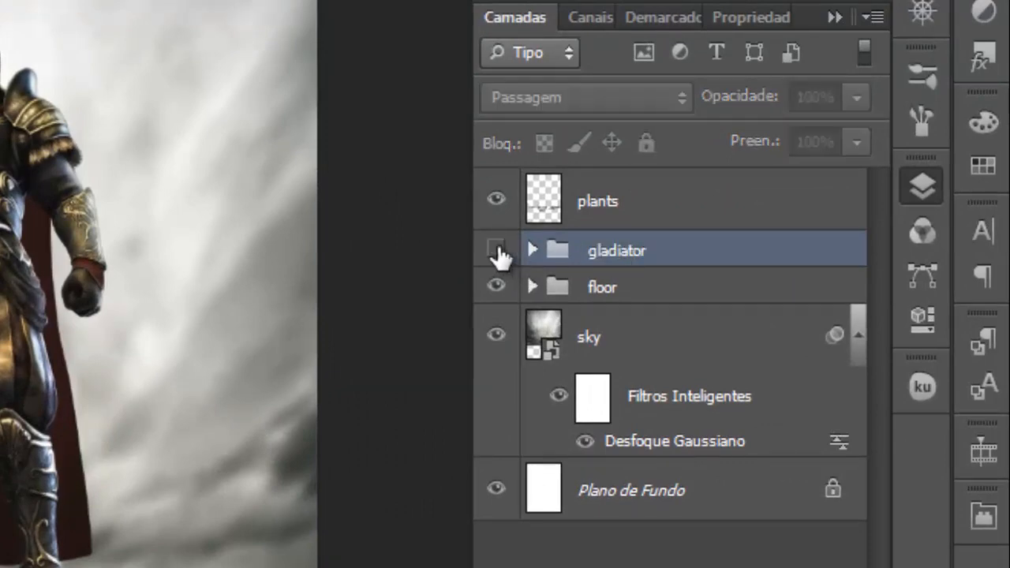
{"action": "left_click", "coordinate": [496, 249]}
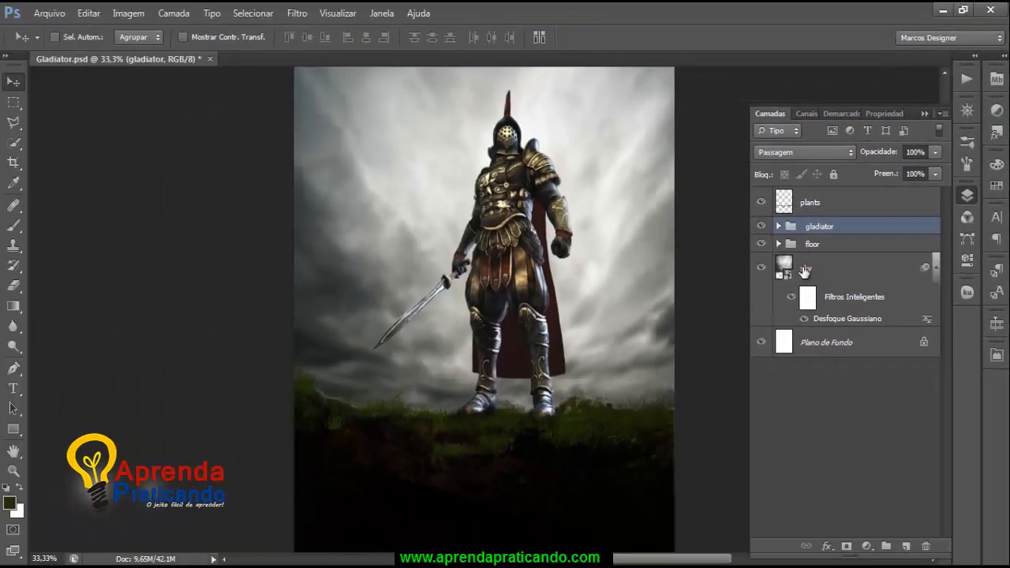
Step: Add a gradient fill layer directly above the sky layer
{"action": "left_click", "coordinate": [812, 273]}
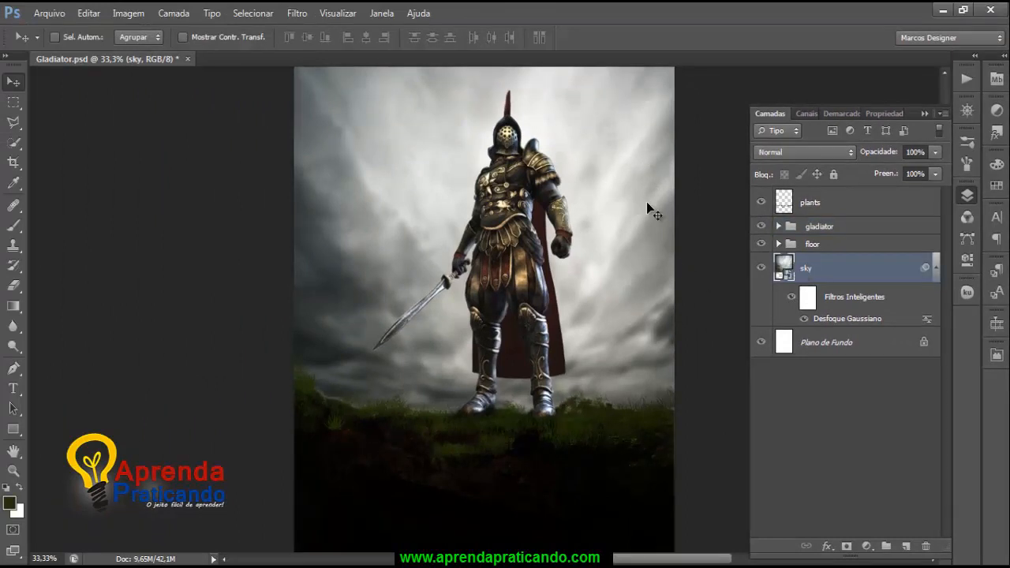
{"action": "left_click_drag", "start_coordinate": [699, 191], "coordinate": [693, 237]}
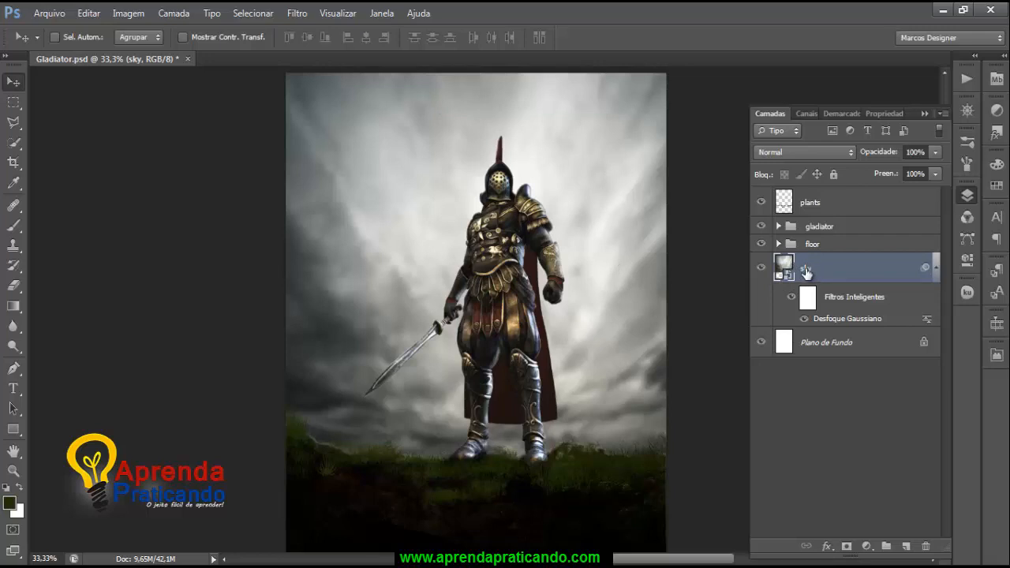
{"action": "left_click", "coordinate": [867, 546]}
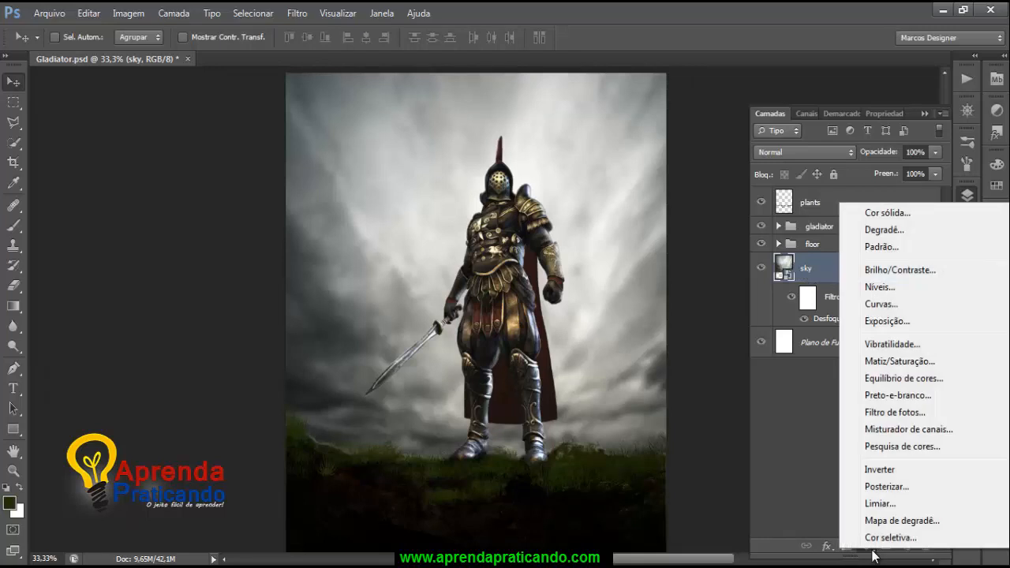
{"action": "left_click", "coordinate": [887, 230]}
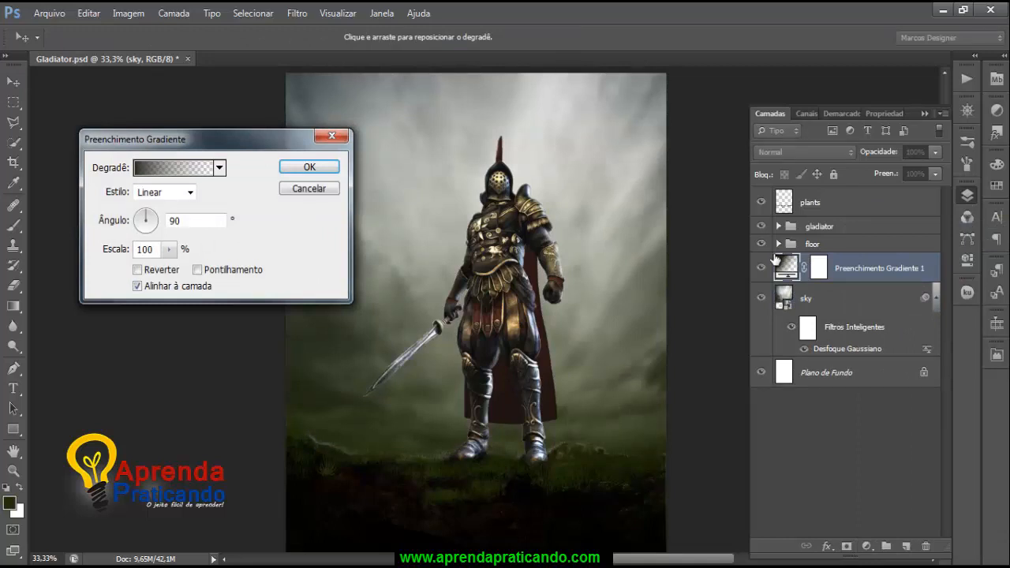
{"action": "left_click_drag", "start_coordinate": [258, 140], "coordinate": [220, 106]}
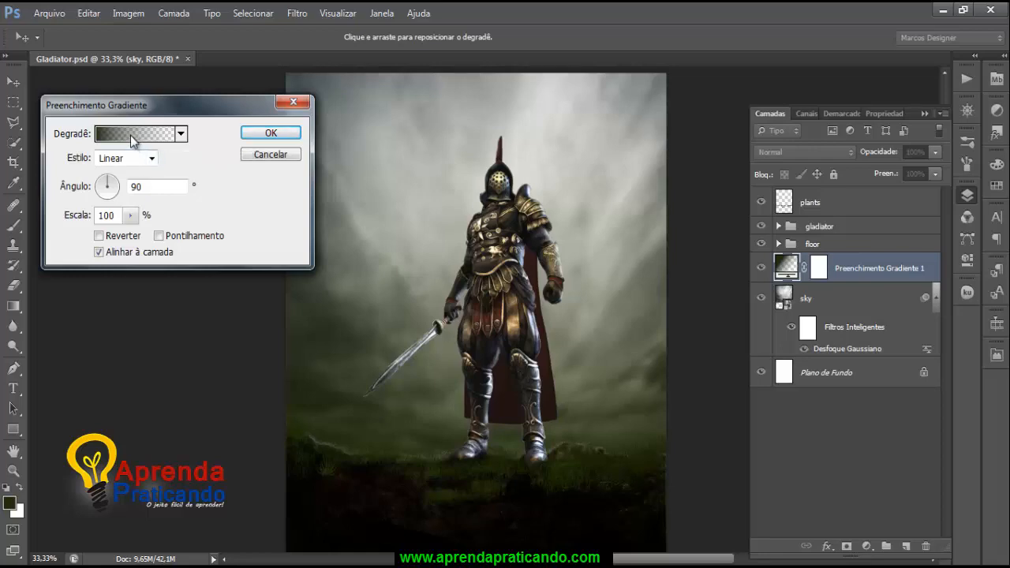
Step: Move the fill gradient's starting color stop to 2% and set its color to orange b5640d
{"action": "left_click", "coordinate": [133, 138]}
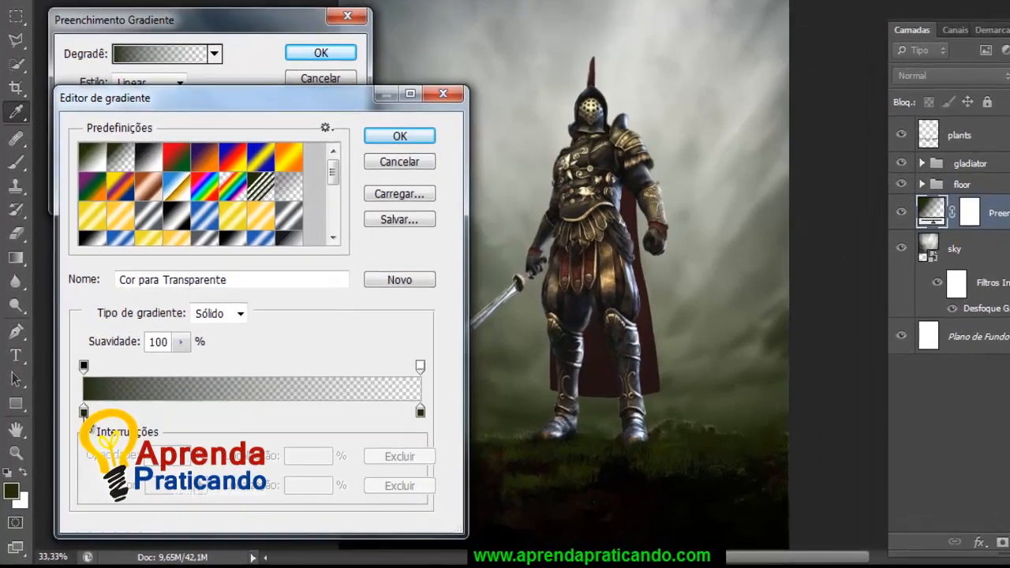
{"action": "left_click_drag", "start_coordinate": [70, 434], "coordinate": [76, 434]}
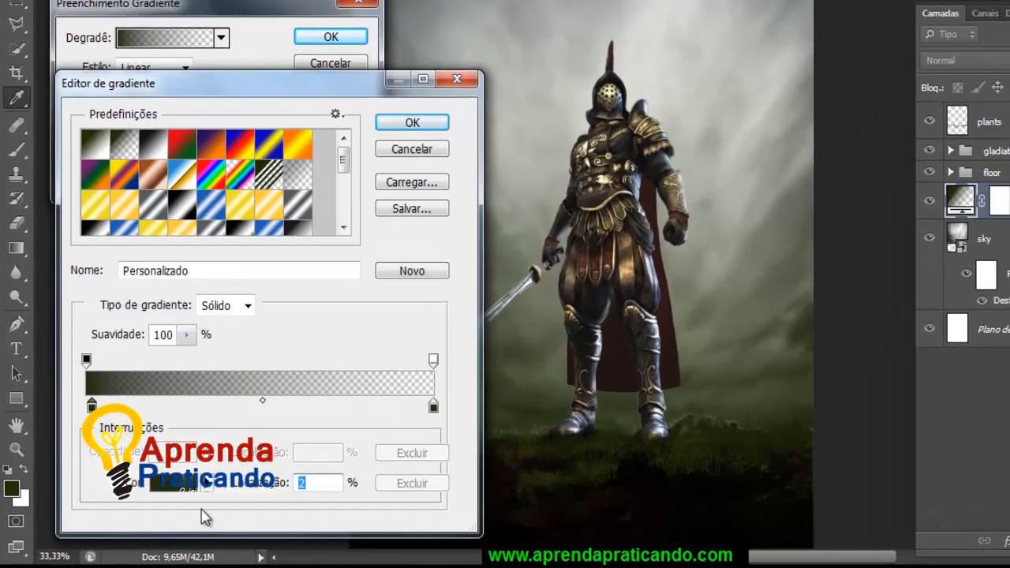
{"action": "left_click", "coordinate": [192, 491]}
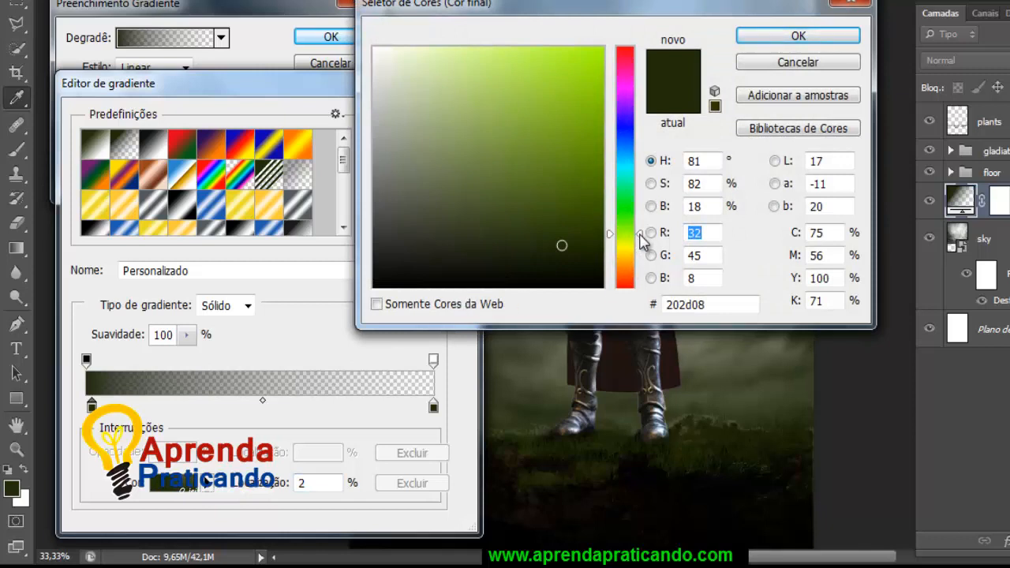
{"action": "left_click_drag", "start_coordinate": [639, 234], "coordinate": [638, 268]}
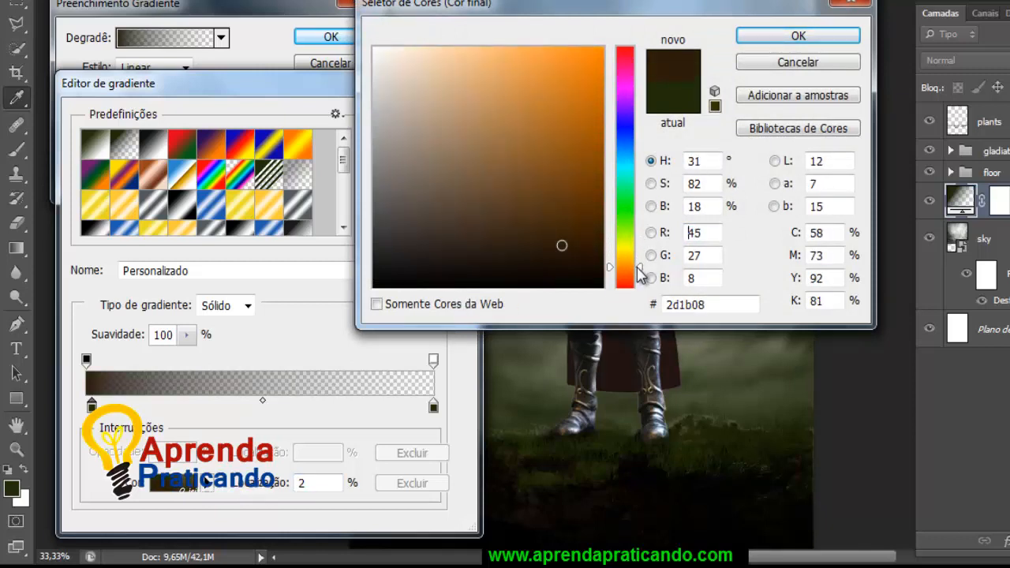
{"action": "left_click_drag", "start_coordinate": [586, 126], "coordinate": [586, 117]}
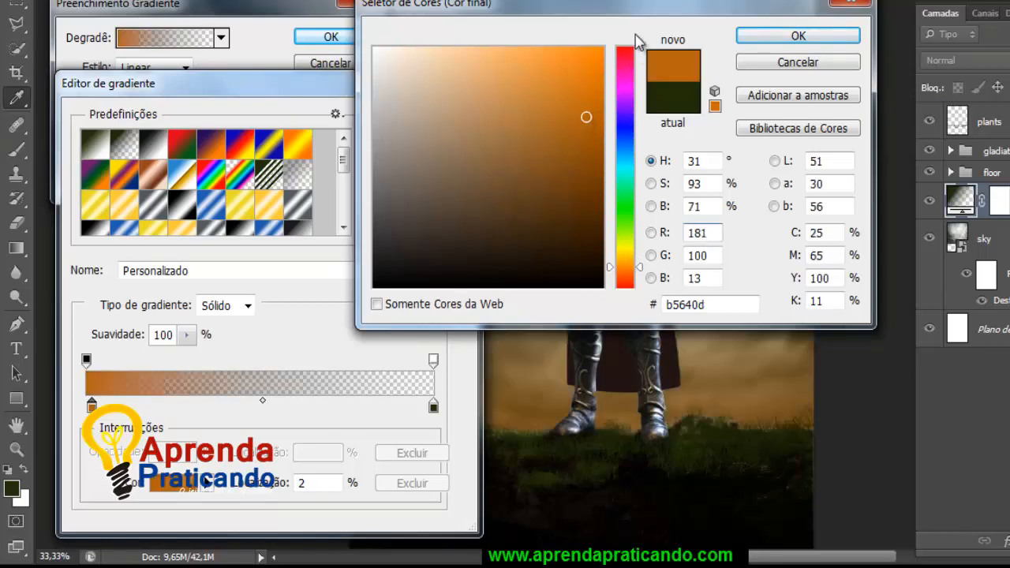
{"action": "left_click_drag", "start_coordinate": [643, 11], "coordinate": [386, 16]}
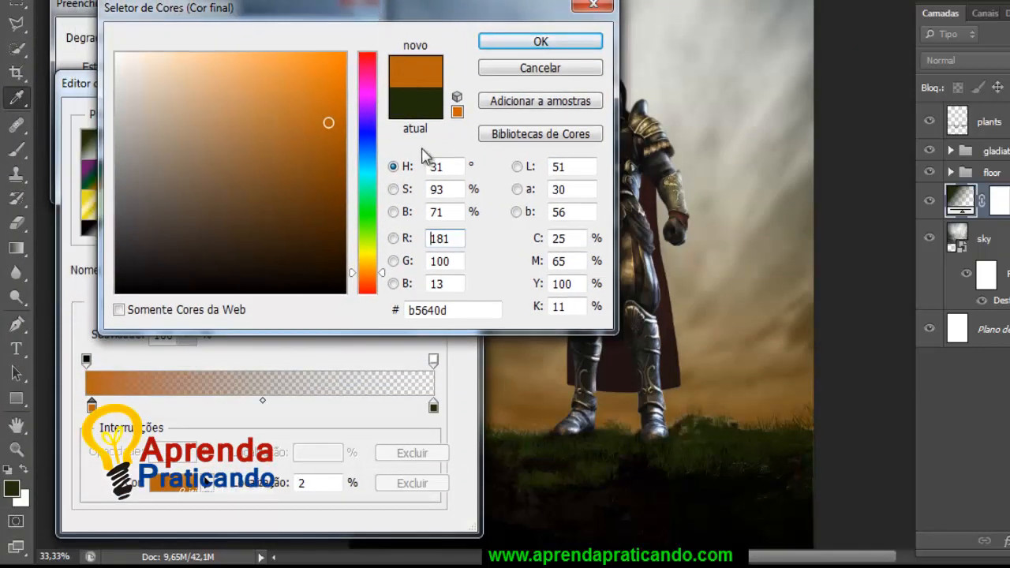
{"action": "left_click", "coordinate": [529, 44]}
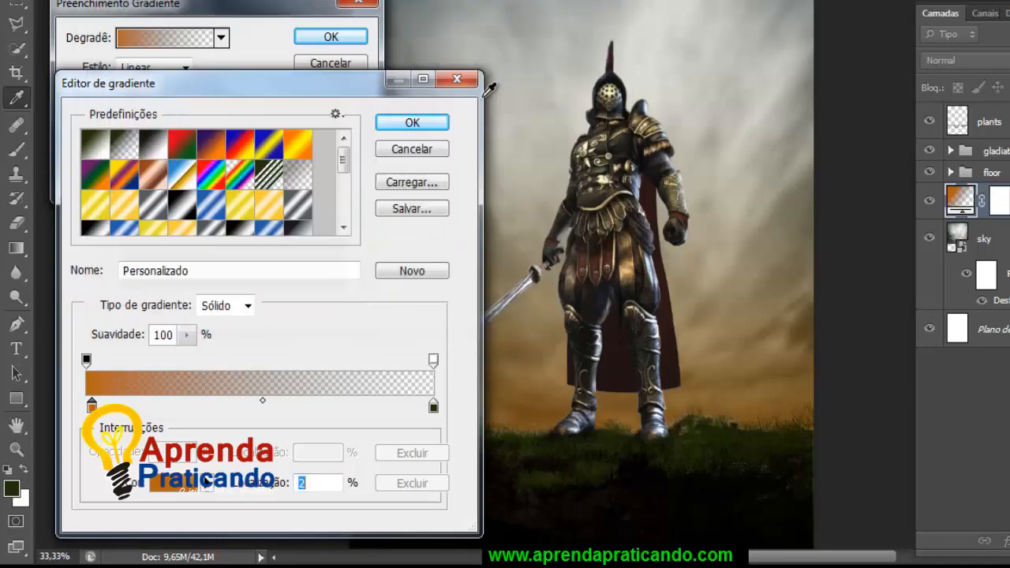
Step: Set the gradient's ending color stop at 100% to golden yellow a48508 and accept the edited gradient
{"action": "left_click", "coordinate": [433, 407]}
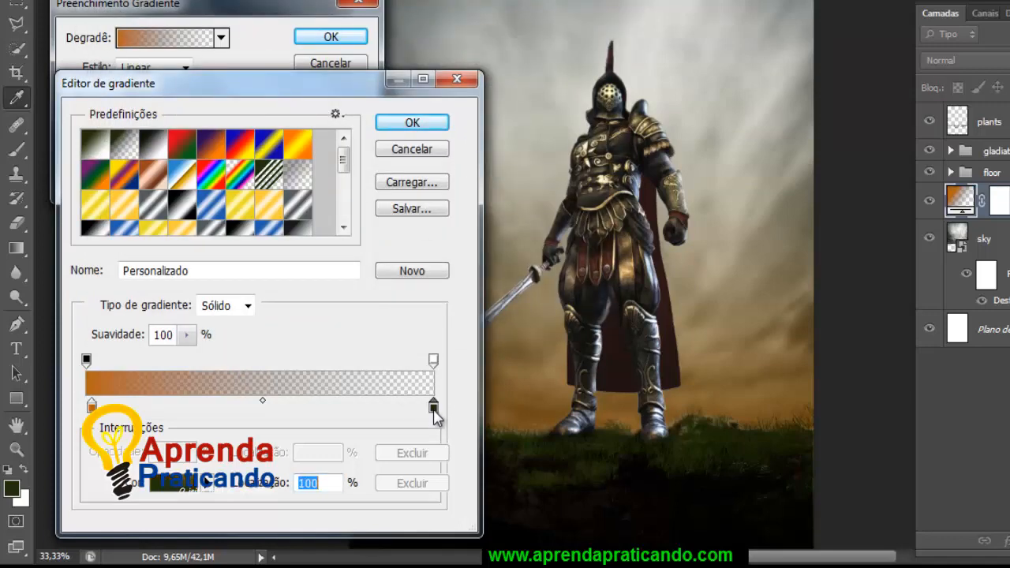
{"action": "left_click", "coordinate": [187, 484]}
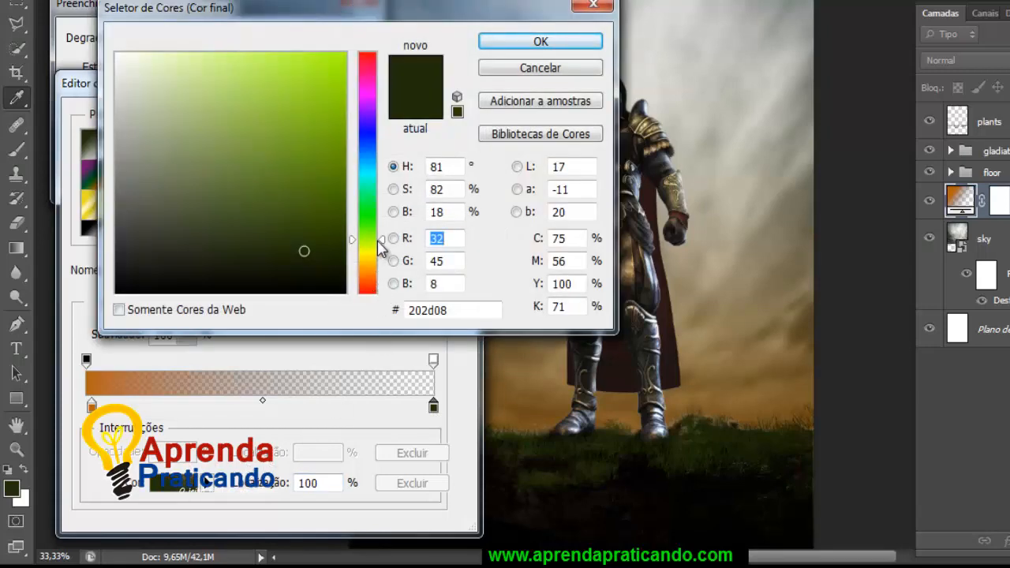
{"action": "left_click_drag", "start_coordinate": [385, 247], "coordinate": [384, 261]}
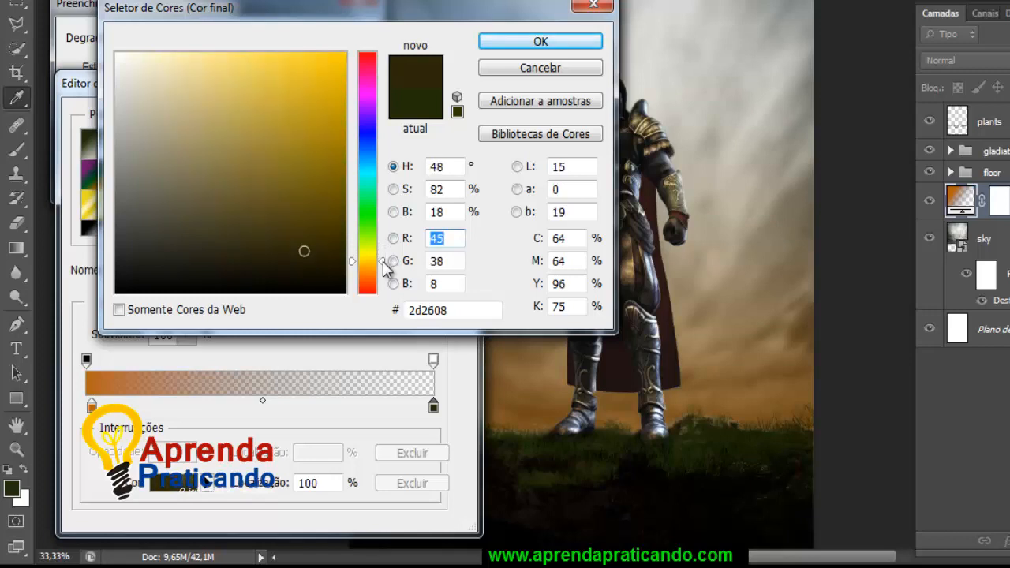
{"action": "left_click", "coordinate": [335, 138]}
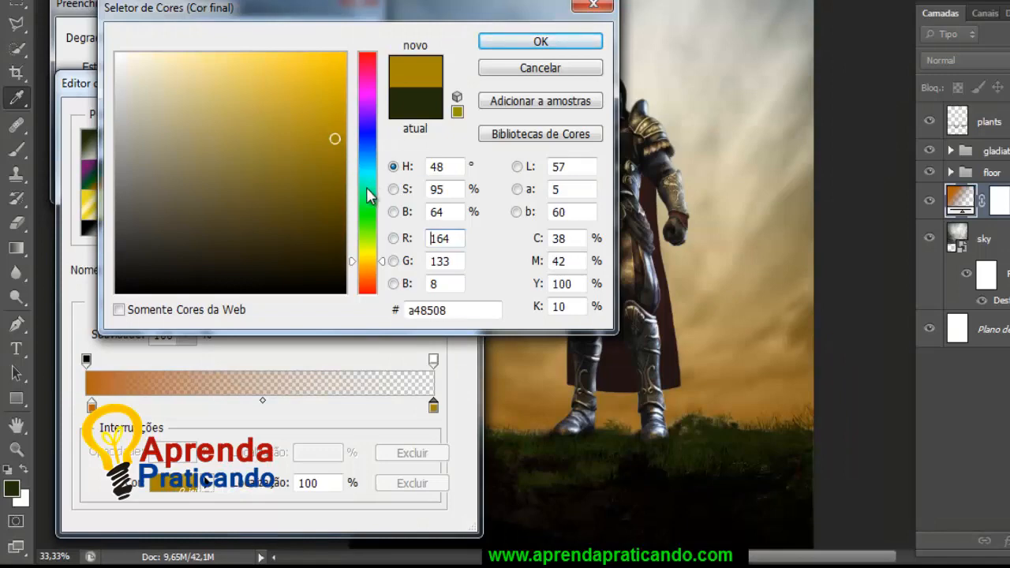
{"action": "left_click", "coordinate": [529, 45]}
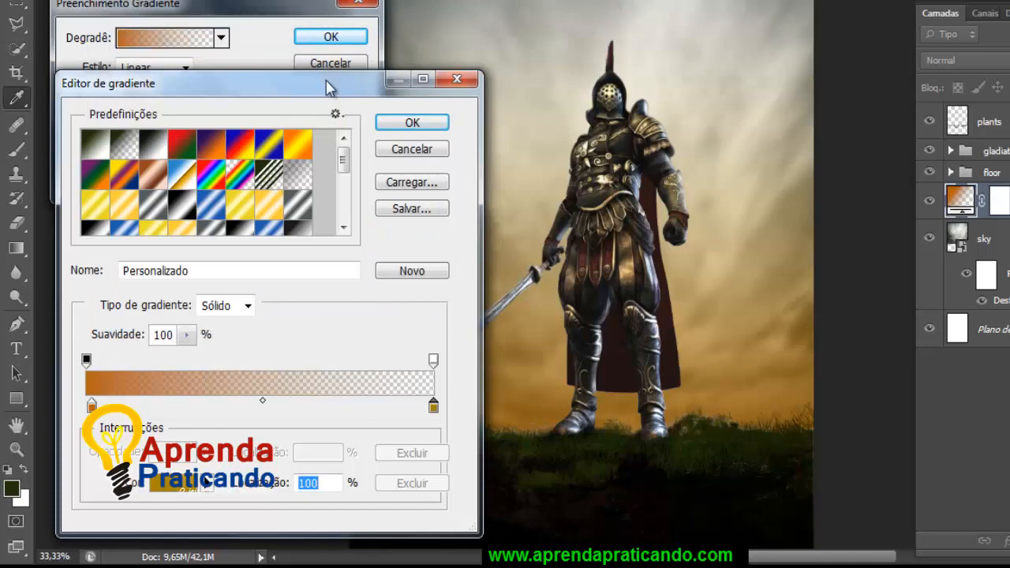
{"action": "left_click_drag", "start_coordinate": [327, 87], "coordinate": [372, 76]}
{"action": "left_click", "coordinate": [457, 112]}
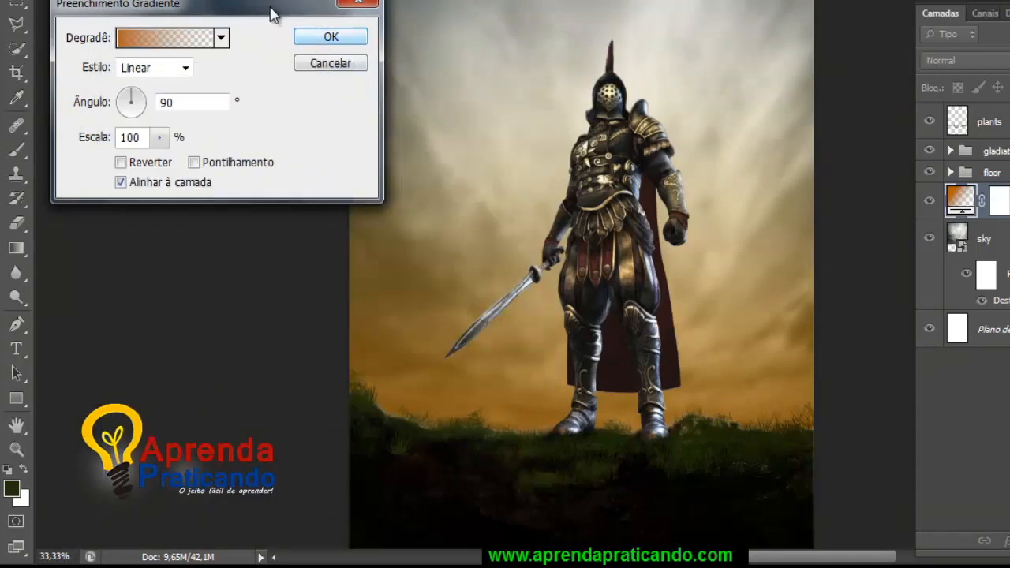
Step: Try the Radial style on the gradient fill and return it to Linear
{"action": "left_click_drag", "start_coordinate": [271, 14], "coordinate": [410, 104]}
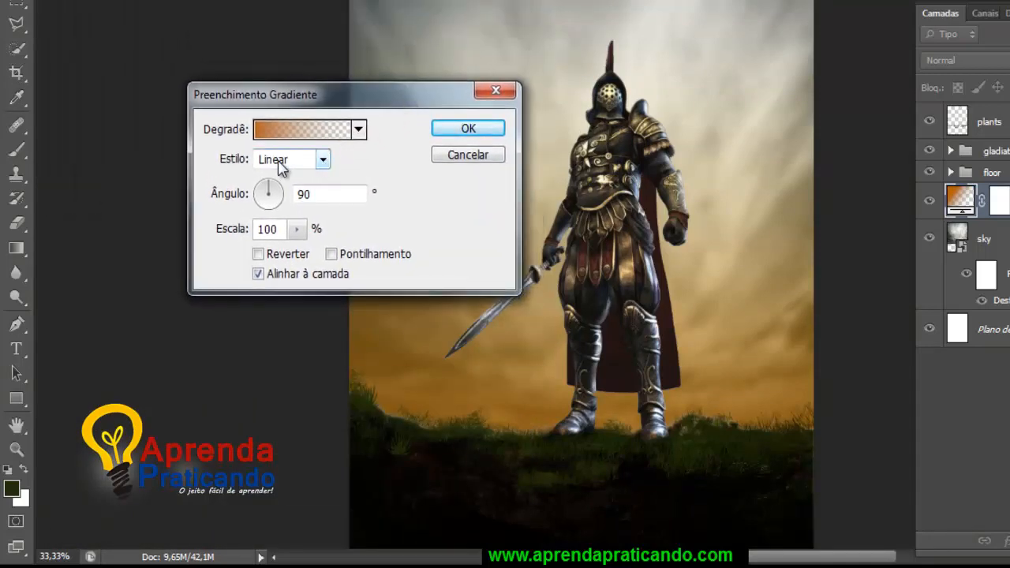
{"action": "left_click", "coordinate": [322, 160]}
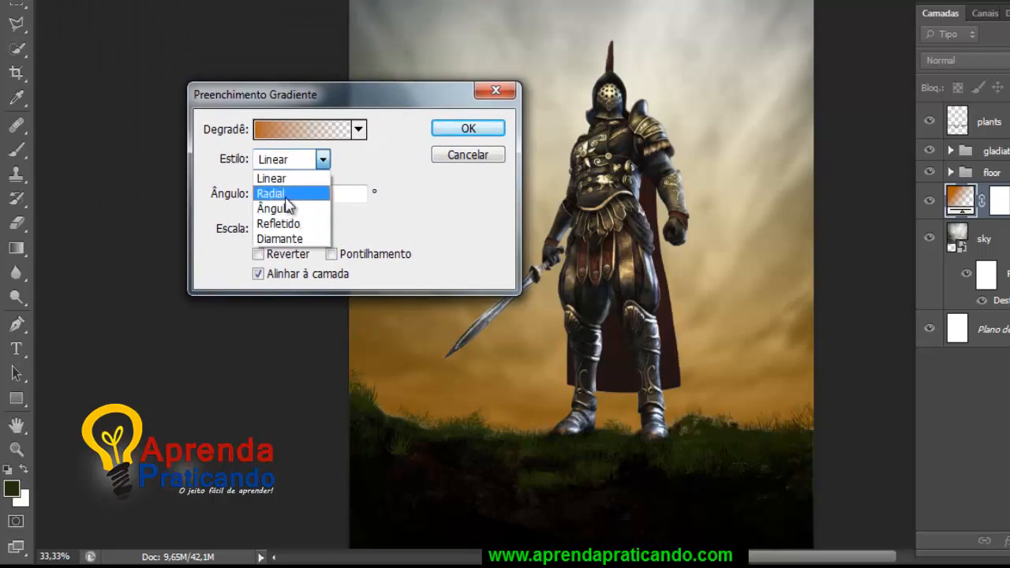
{"action": "left_click", "coordinate": [280, 194]}
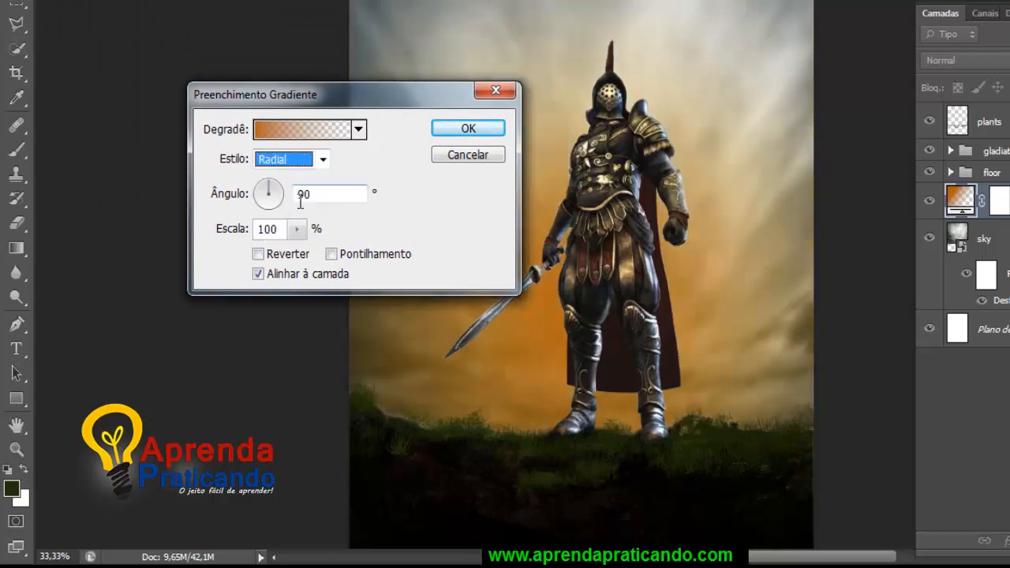
{"action": "left_click", "coordinate": [322, 164]}
{"action": "left_click", "coordinate": [294, 175]}
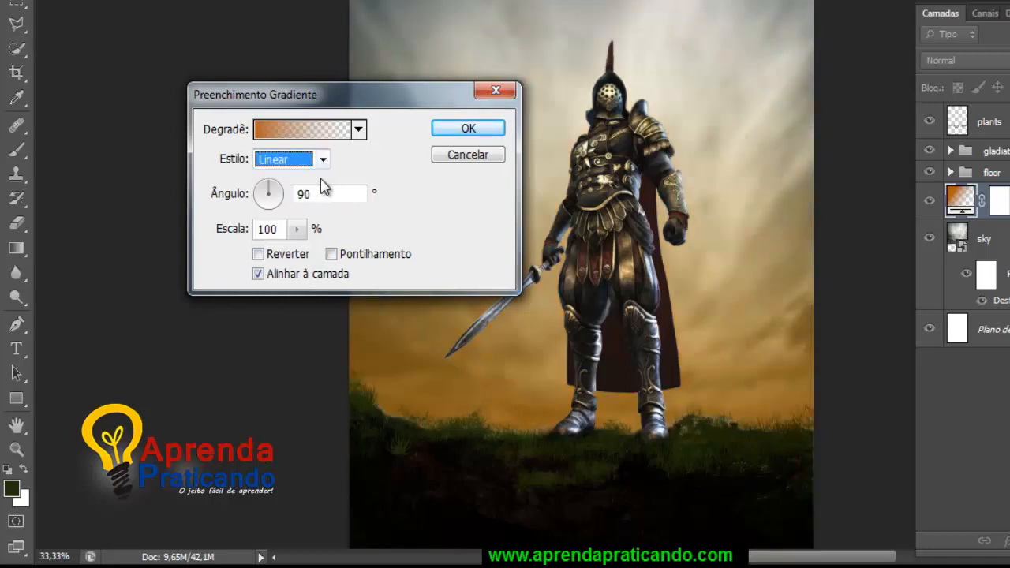
Step: Try rotating the gradient fill to 61.7° and restore its angle to 90°
{"action": "left_click_drag", "start_coordinate": [373, 103], "coordinate": [241, 14]}
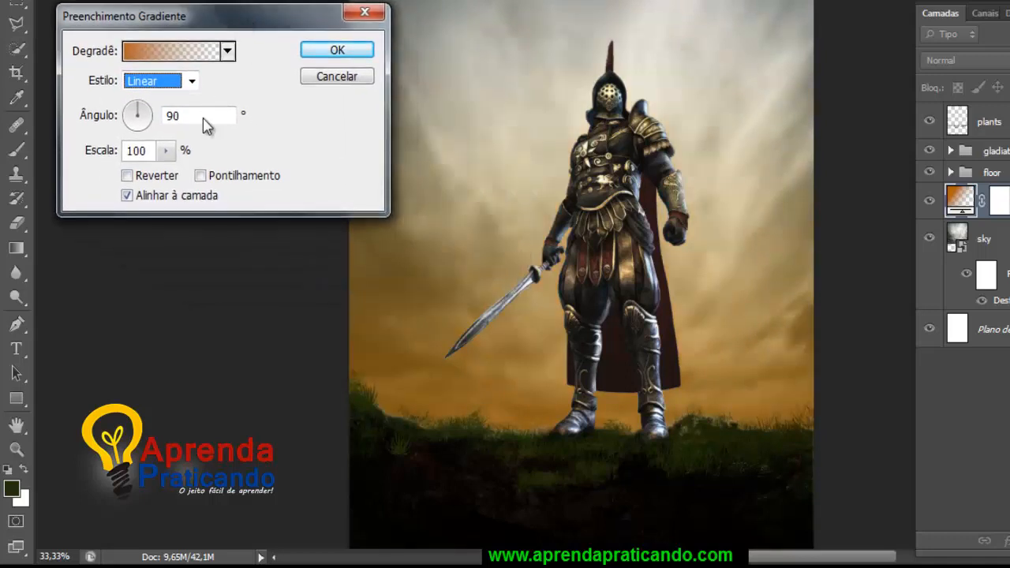
{"action": "left_click", "coordinate": [142, 104]}
{"action": "left_click", "coordinate": [143, 106]}
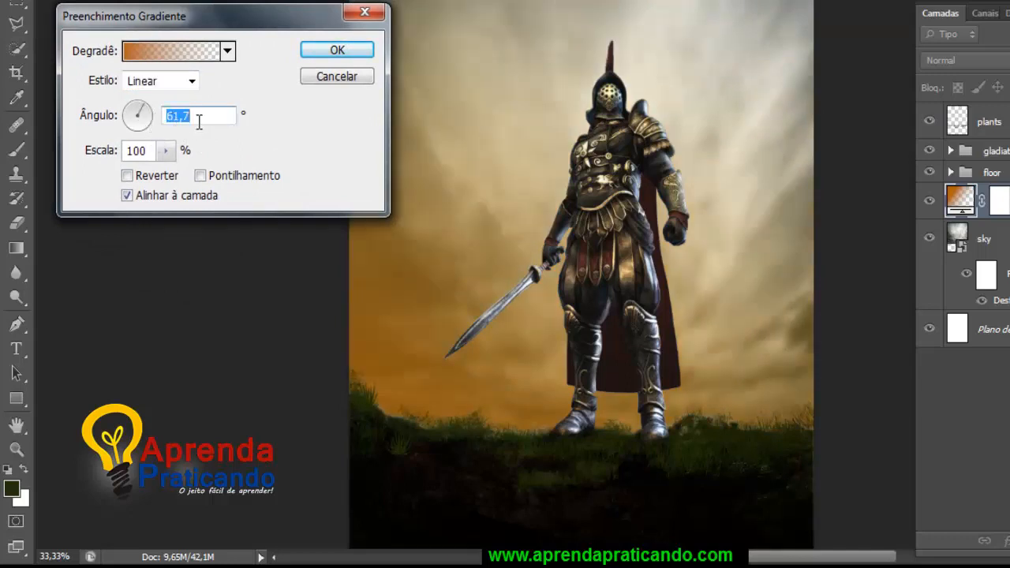
{"action": "type", "text": "90"}
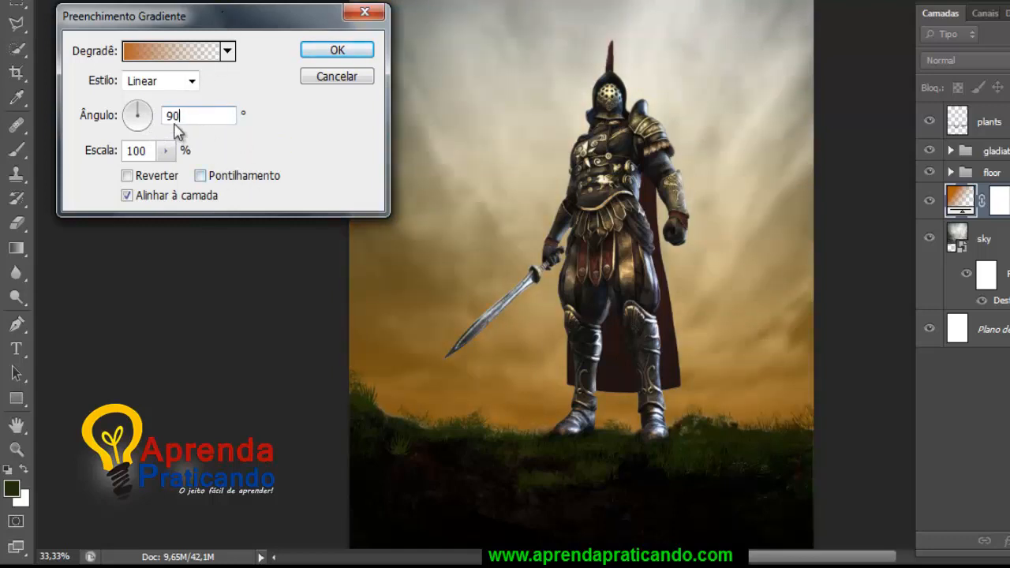
Step: Set the gradient fill's scale to 209% and confirm the fill settings
{"action": "left_click", "coordinate": [166, 155]}
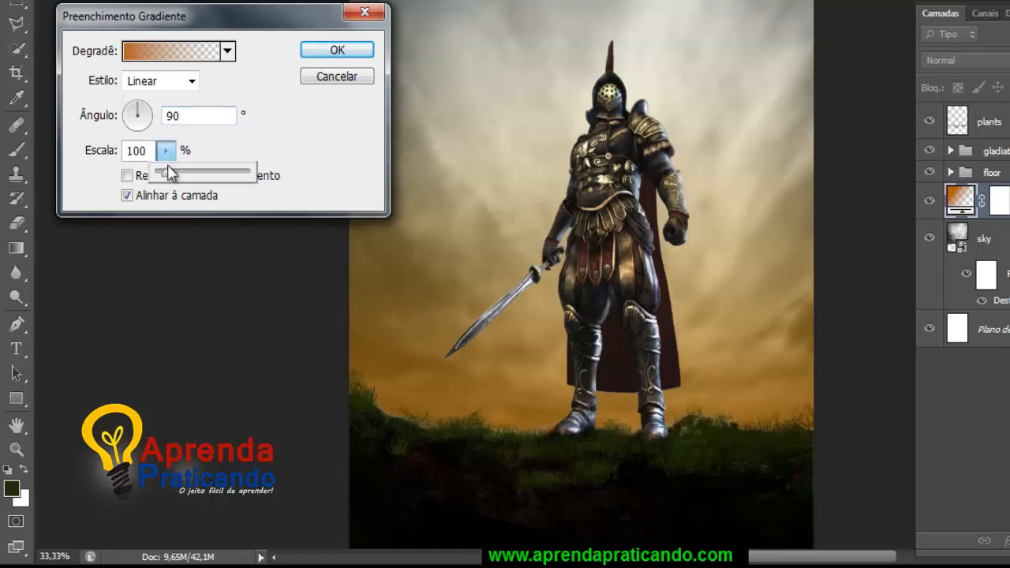
{"action": "left_click_drag", "start_coordinate": [168, 178], "coordinate": [177, 178]}
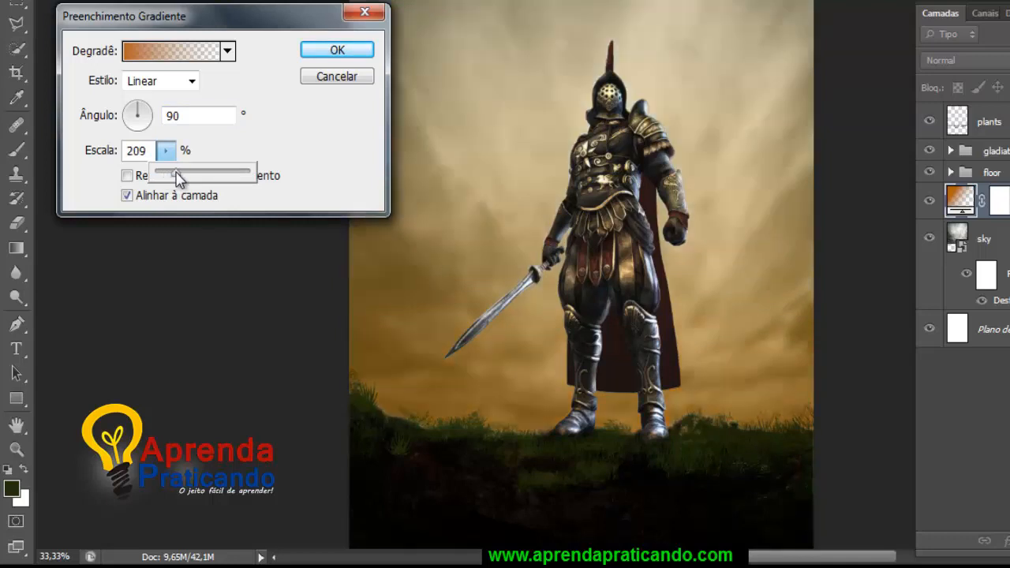
{"action": "left_click", "coordinate": [311, 54]}
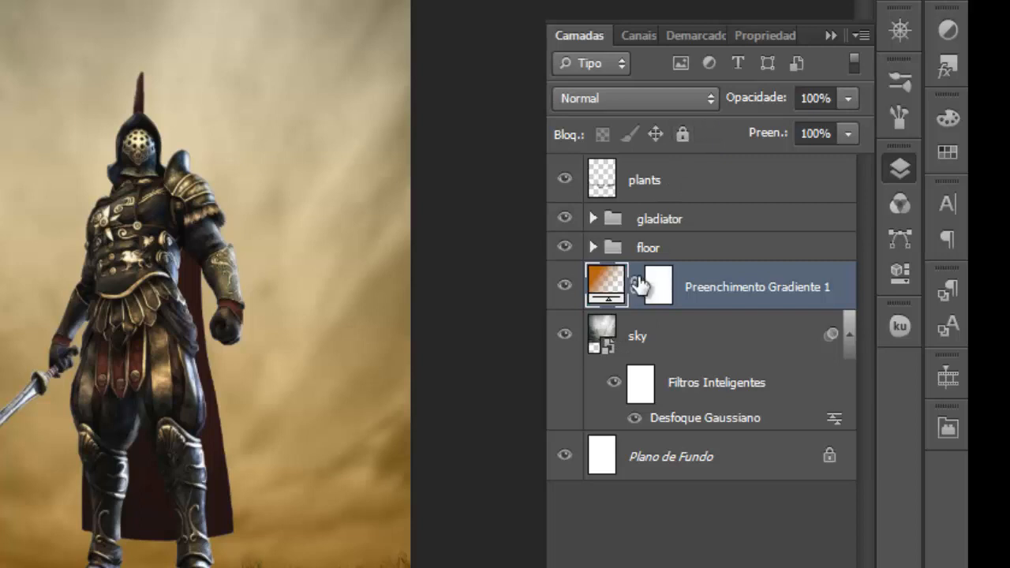
Step: Set the gradient fill layer's blend mode to Sobrepor (Overlay) and lower its fill to 56%
{"action": "left_click", "coordinate": [708, 99]}
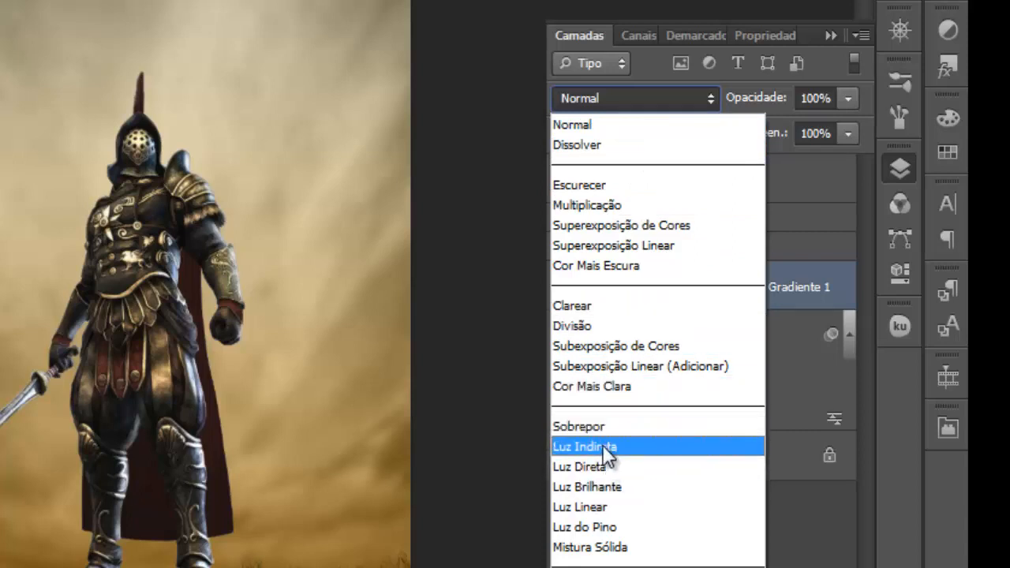
{"action": "left_click", "coordinate": [583, 427]}
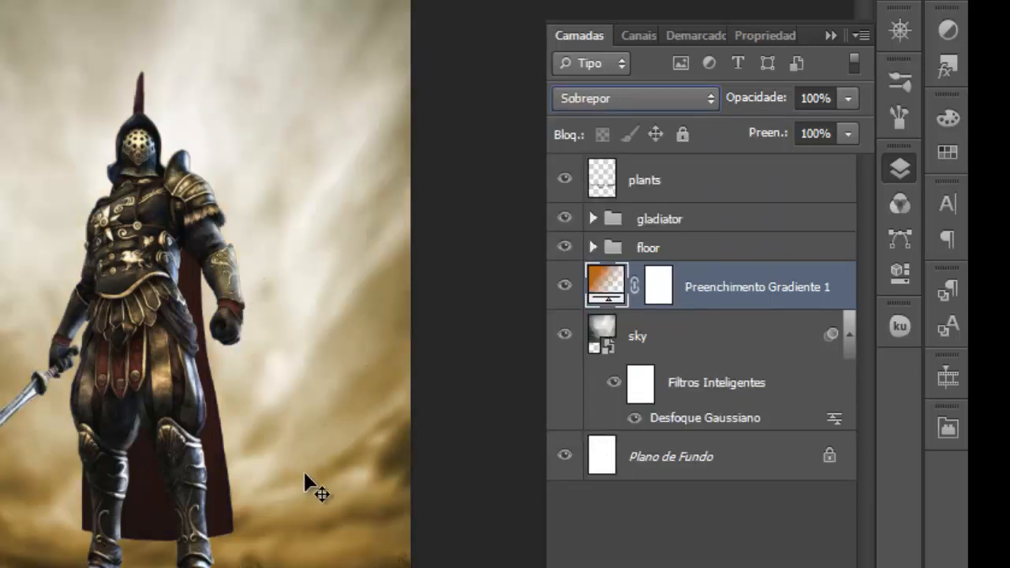
{"action": "left_click", "coordinate": [847, 133]}
{"action": "left_click_drag", "start_coordinate": [851, 163], "coordinate": [800, 173]}
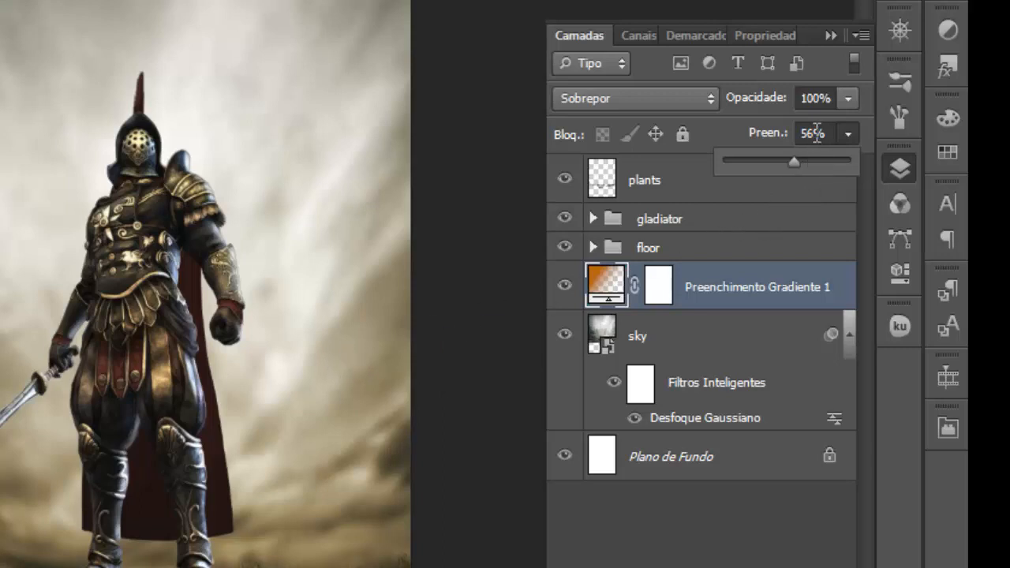
{"action": "left_click", "coordinate": [505, 164]}
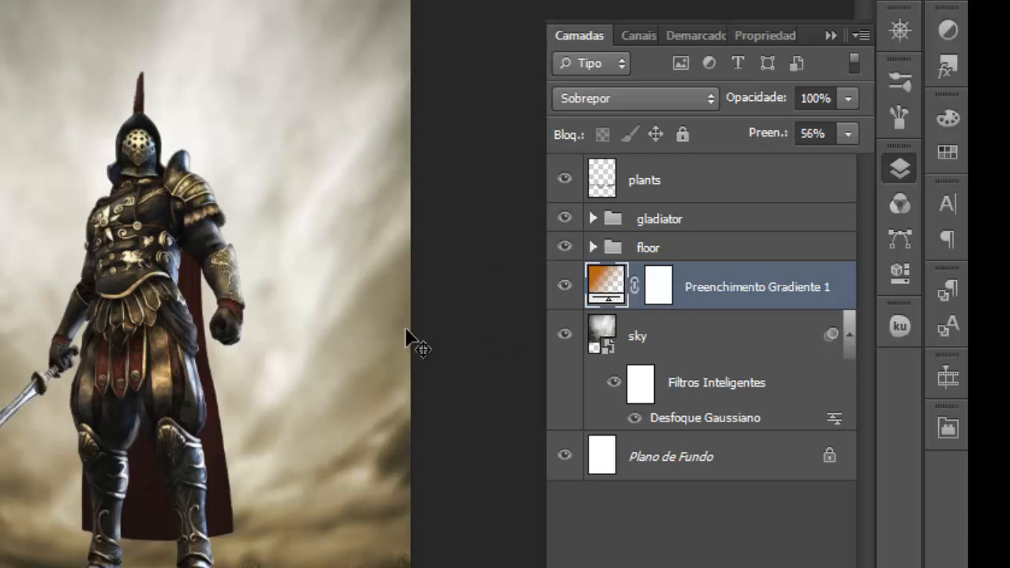
{"action": "key", "text": "ctrl+minus"}
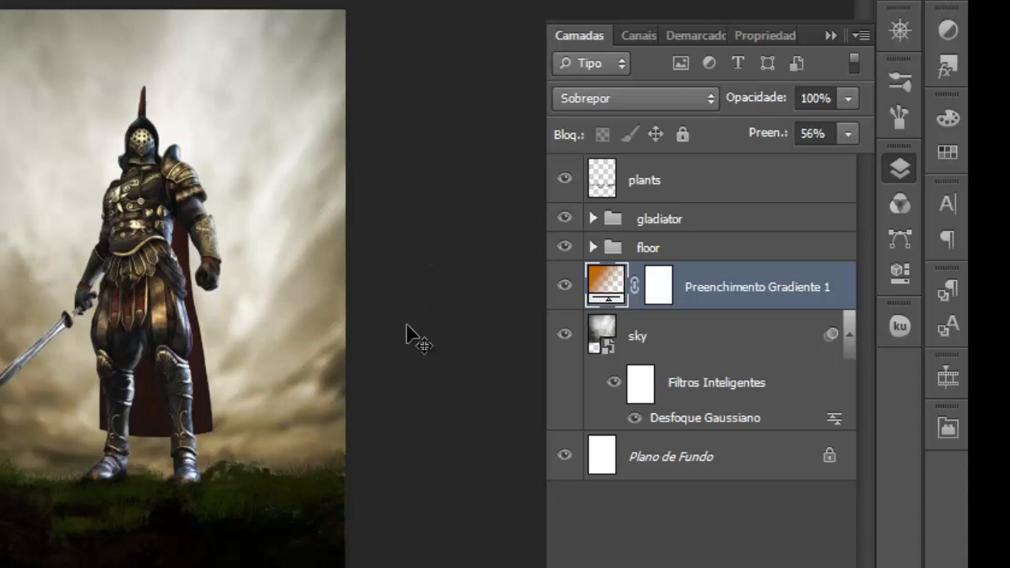
{"action": "key", "text": "ctrl+plus"}
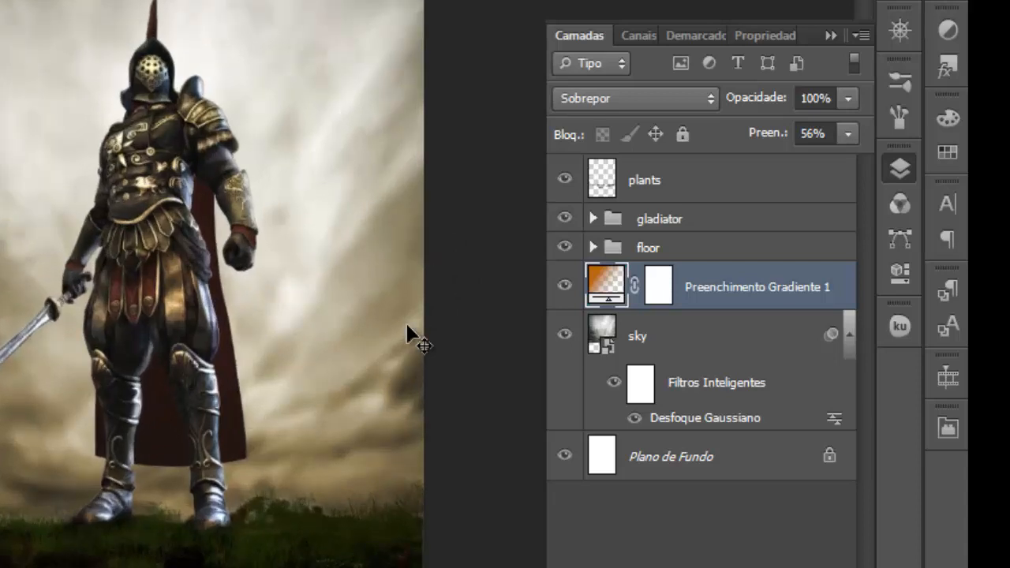
{"action": "left_click_drag", "start_coordinate": [429, 162], "coordinate": [402, 198]}
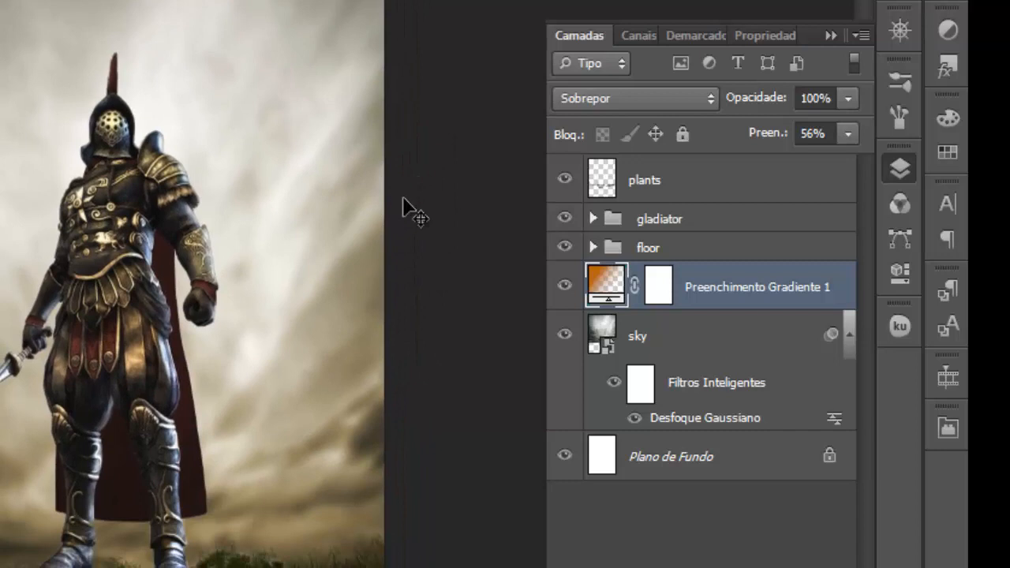
{"action": "key", "text": "ctrl+minus"}
{"action": "key", "text": "ctrl+plus"}
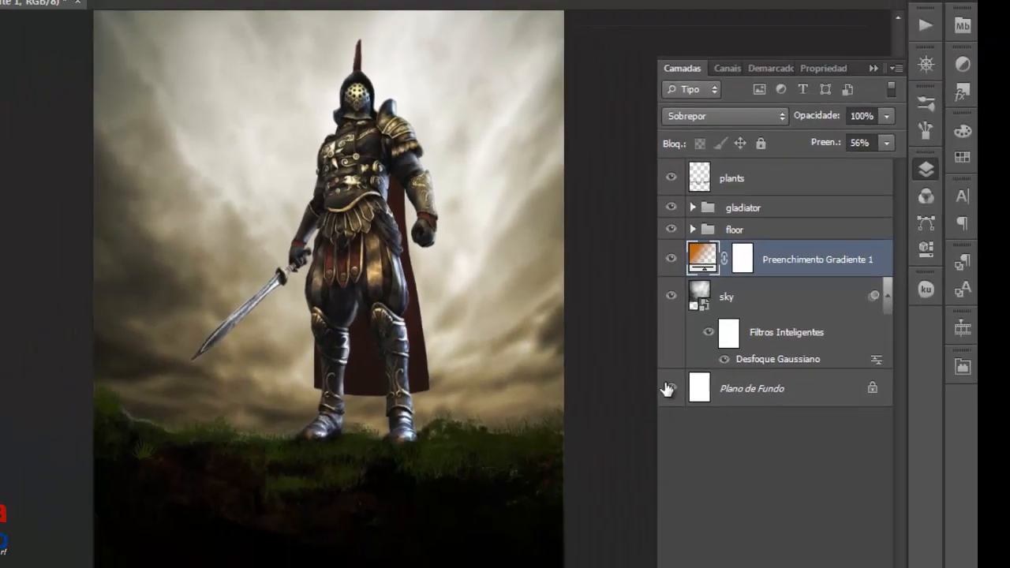
Step: Group the gradient fill layer with the sky layer and name the group sky
{"action": "left_click", "coordinate": [794, 173]}
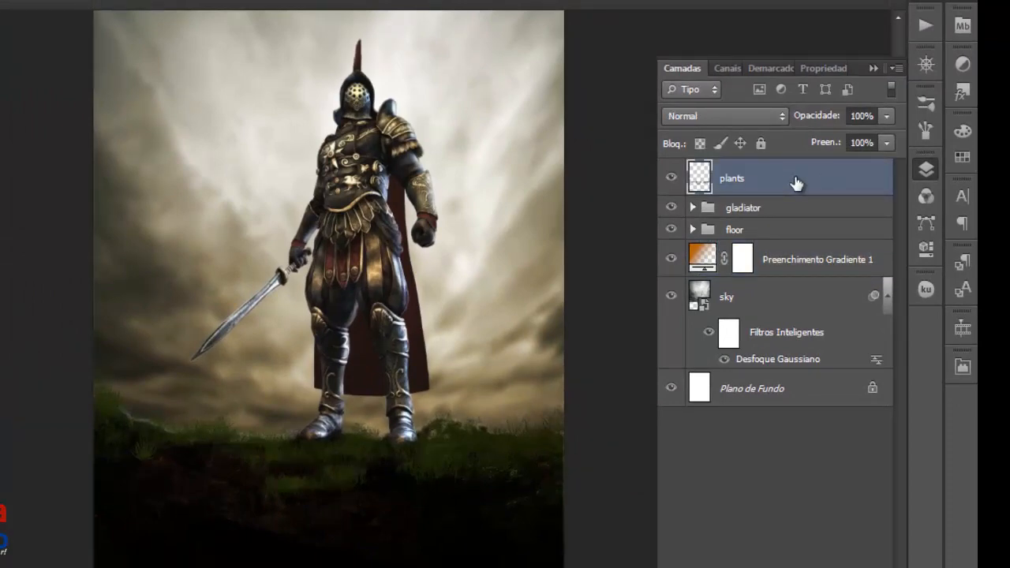
{"action": "left_click", "coordinate": [758, 292]}
{"action": "left_click", "coordinate": [780, 261]}
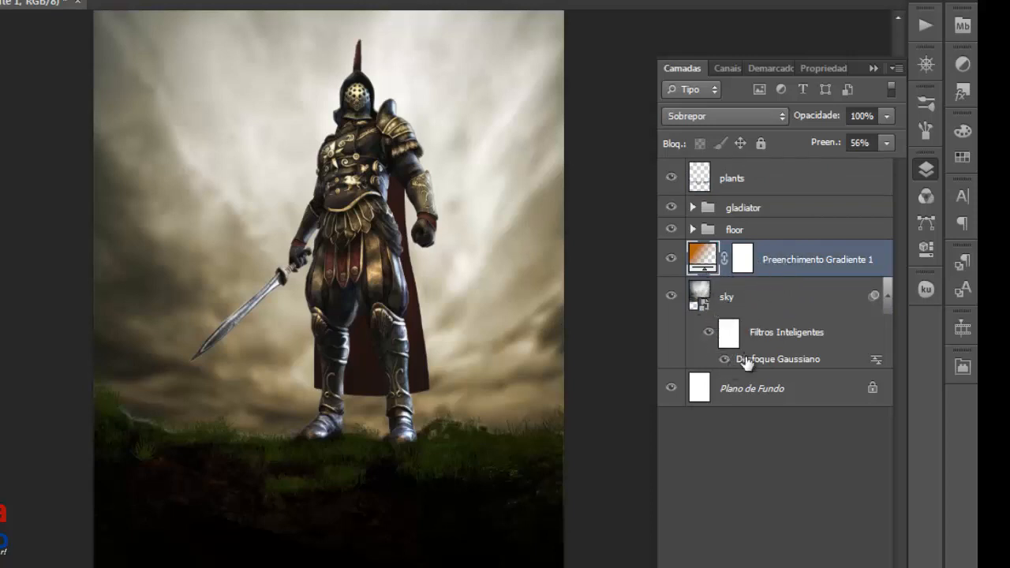
{"action": "left_click", "coordinate": [753, 348], "text": "shift"}
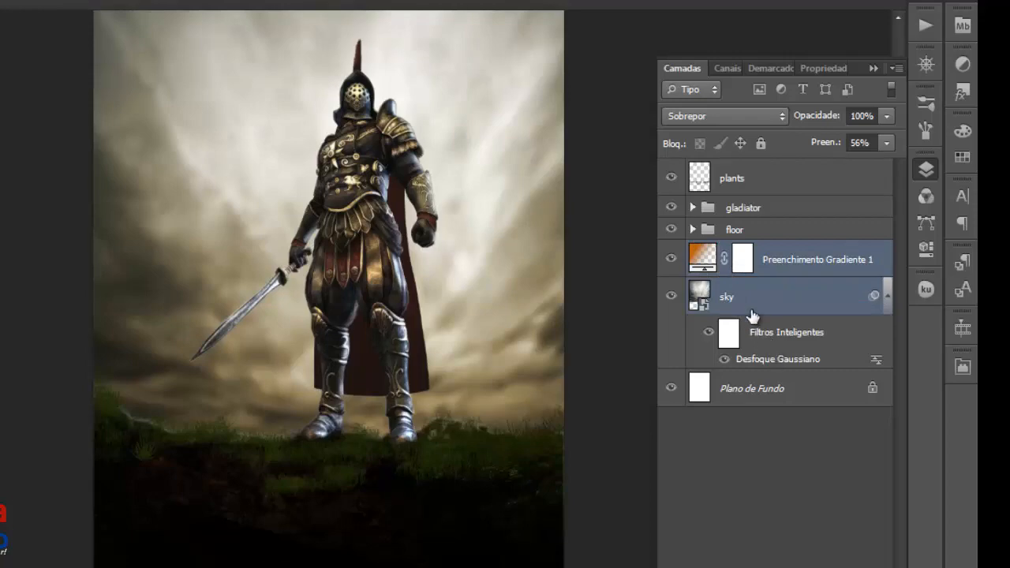
{"action": "left_click_drag", "start_coordinate": [729, 285], "coordinate": [826, 563]}
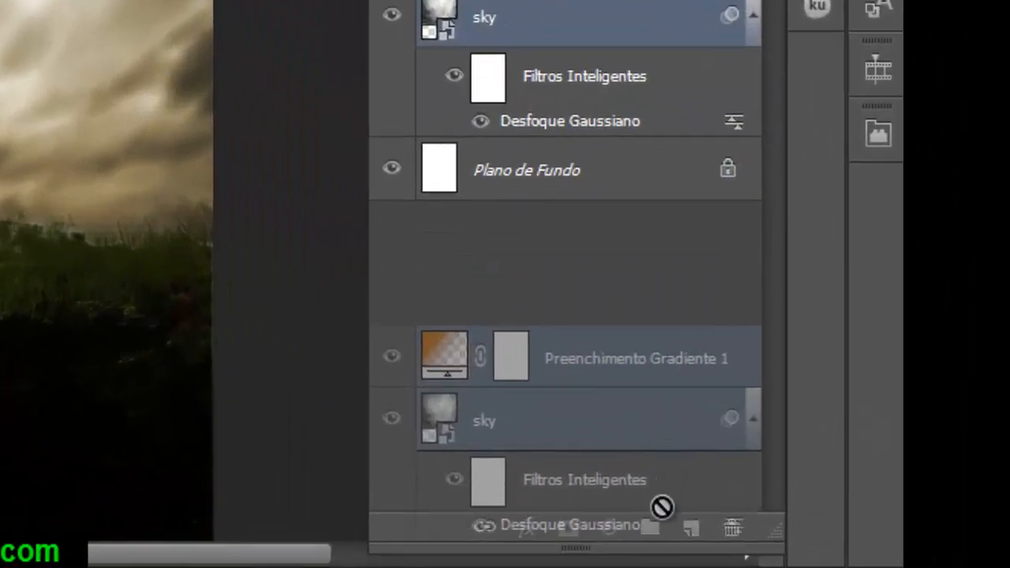
{"action": "left_click_drag", "start_coordinate": [661, 506], "coordinate": [649, 527]}
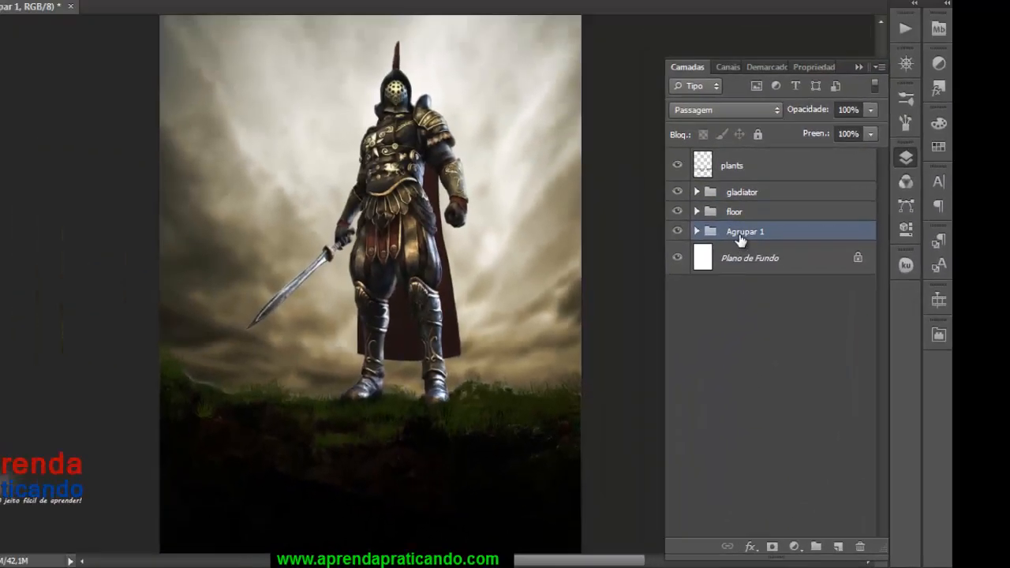
{"action": "double_click", "coordinate": [740, 234]}
{"action": "type", "text": "sky"}
{"action": "key", "text": "Return"}
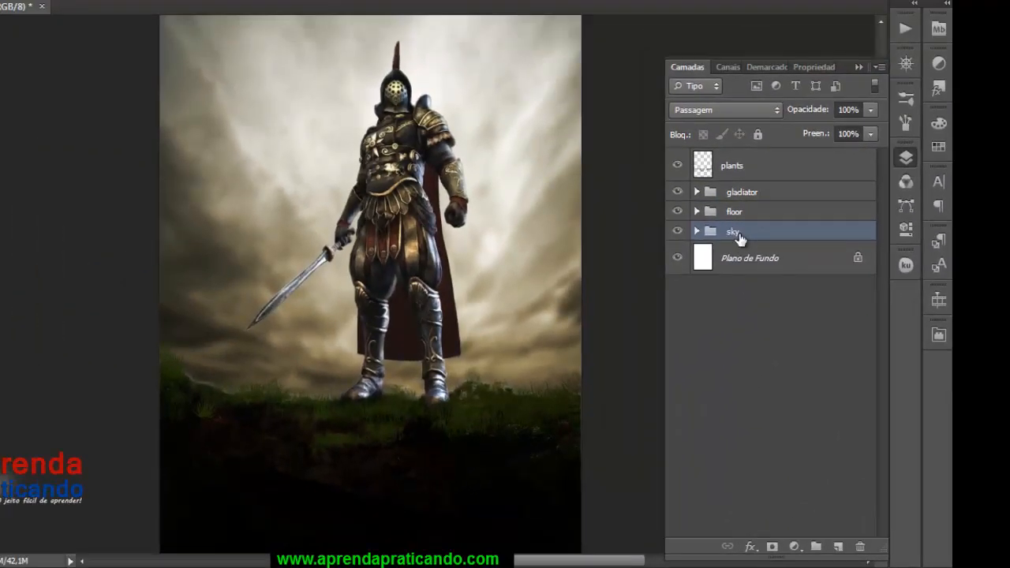
Step: Add a Matiz/Saturação (Hue/Saturation) adjustment layer directly above the plants layer
{"action": "left_click", "coordinate": [758, 262]}
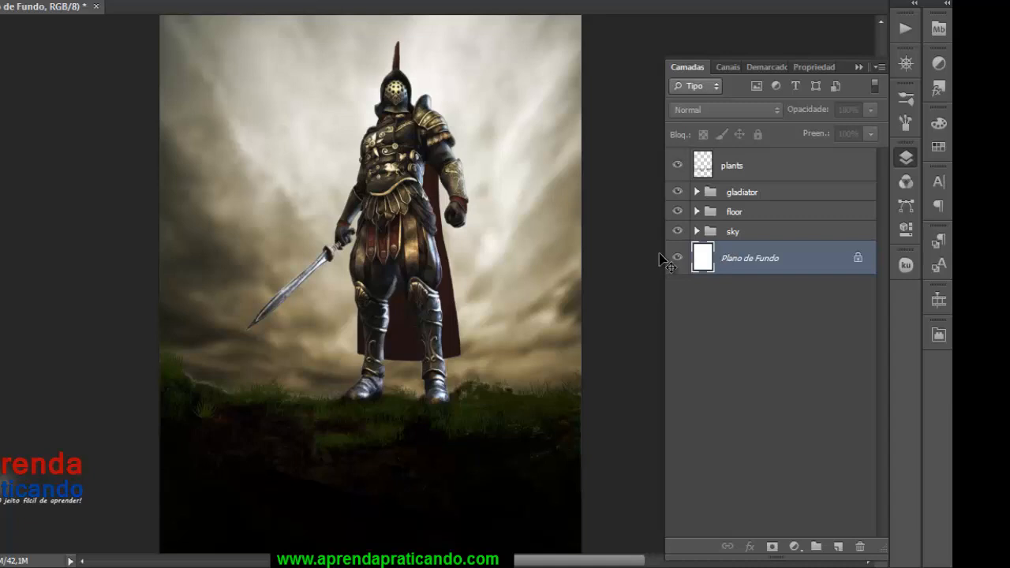
{"action": "left_click_drag", "start_coordinate": [632, 203], "coordinate": [625, 224]}
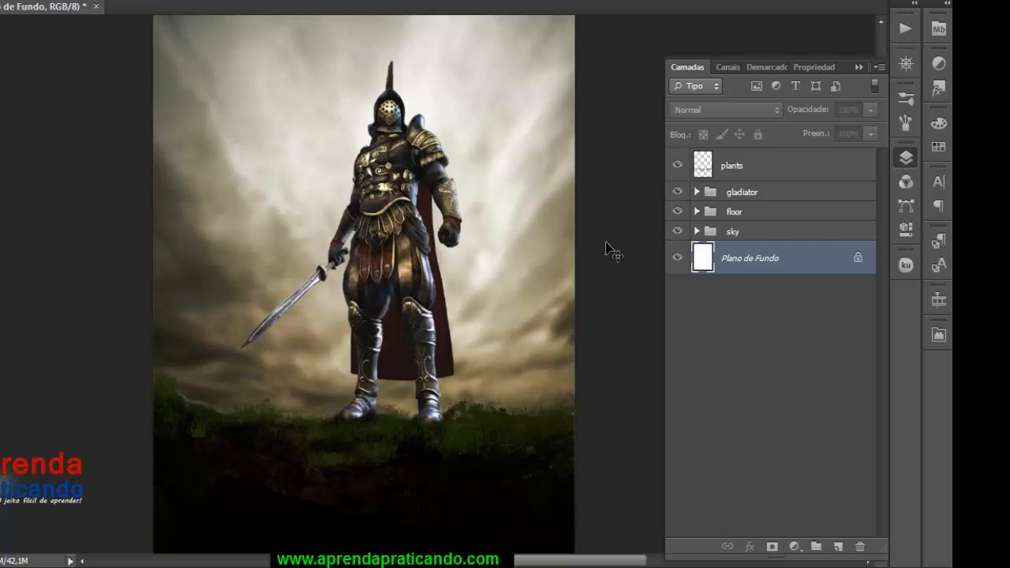
{"action": "left_click", "coordinate": [726, 166]}
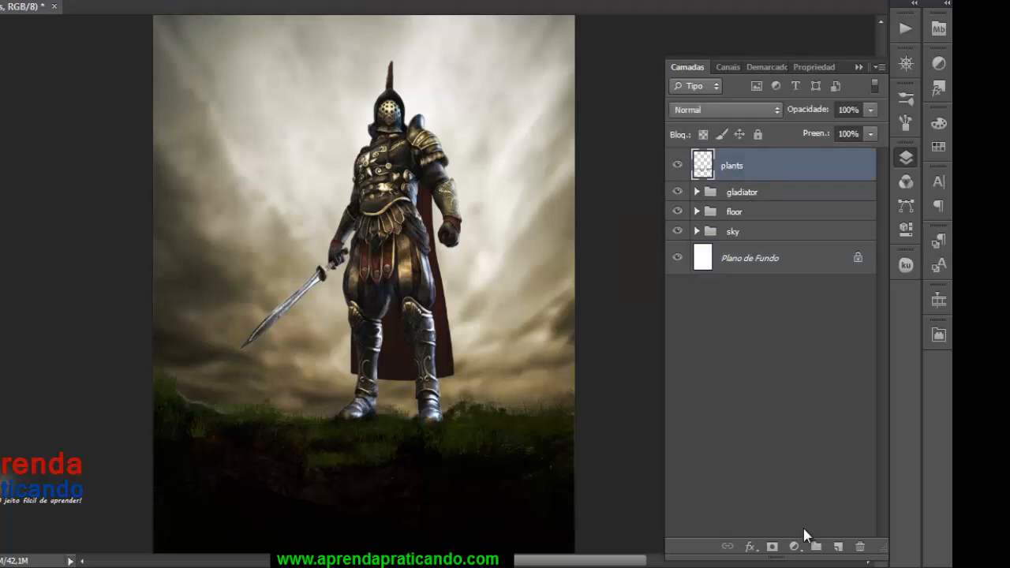
{"action": "left_click", "coordinate": [793, 545]}
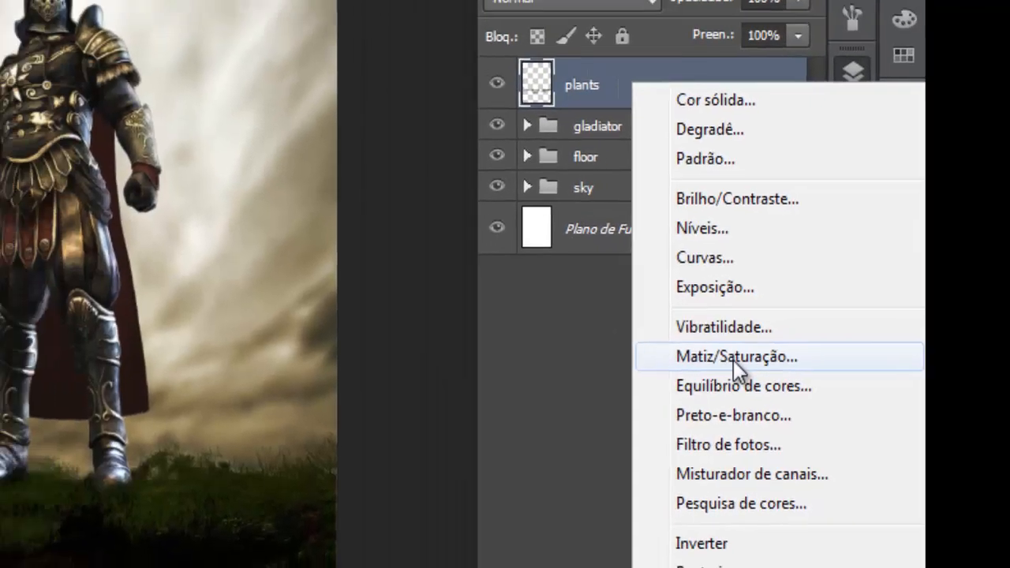
{"action": "left_click", "coordinate": [665, 331]}
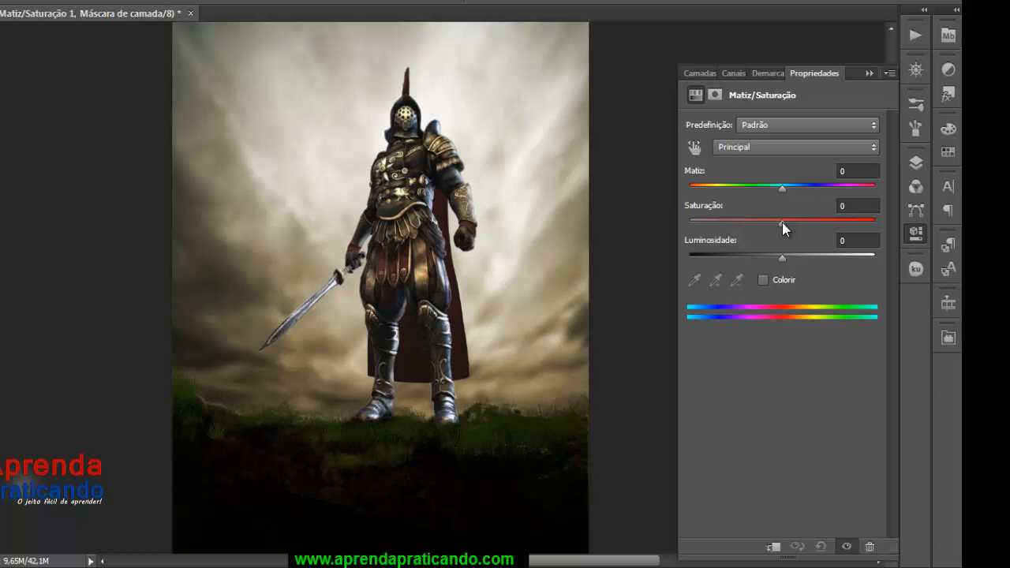
Step: Lower the Matiz/Saturação (Hue/Saturation) adjustment's saturation to -43
{"action": "left_click_drag", "start_coordinate": [781, 223], "coordinate": [741, 233]}
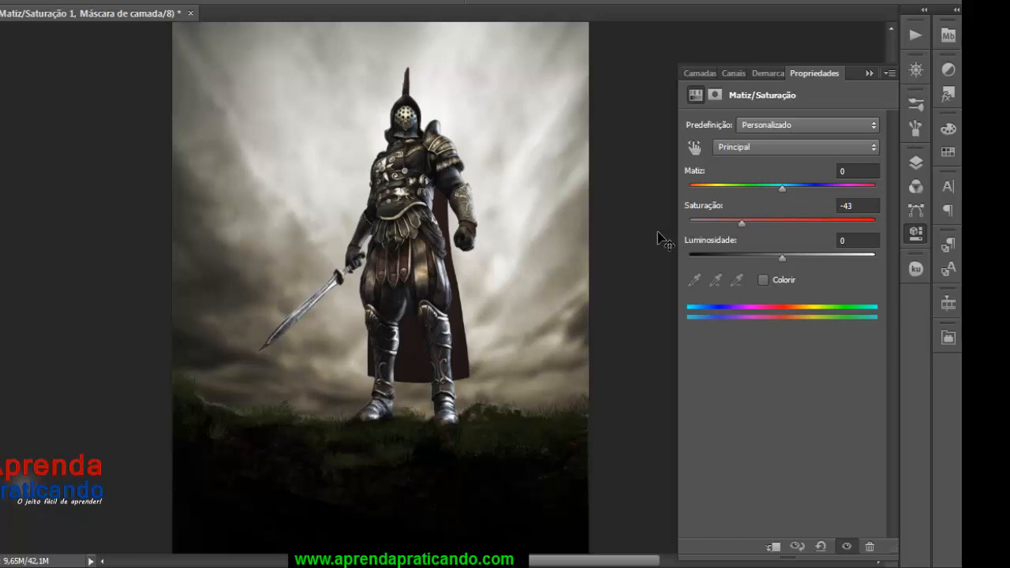
{"action": "left_click_drag", "start_coordinate": [604, 264], "coordinate": [580, 278]}
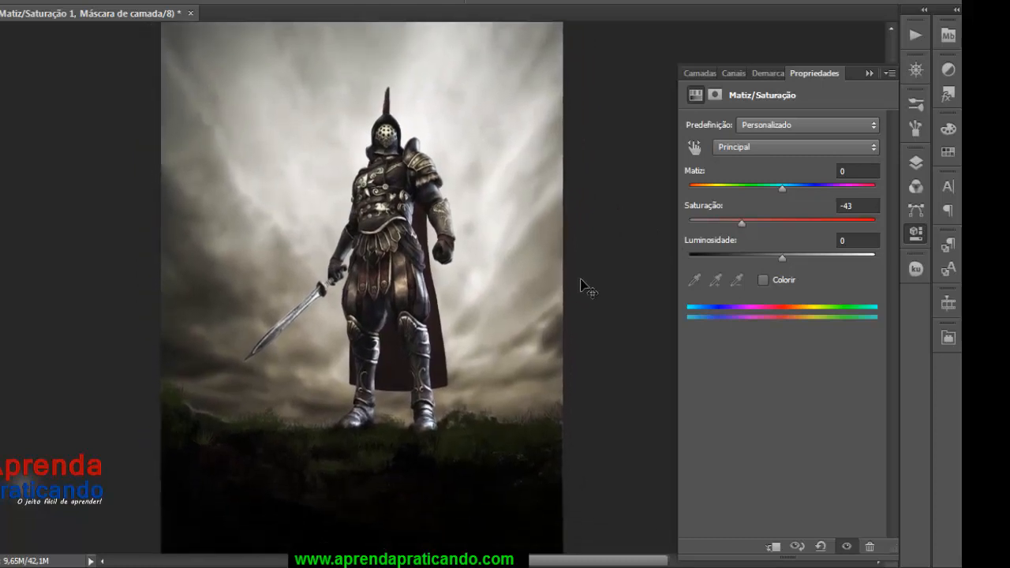
{"action": "key", "text": "ctrl+minus"}
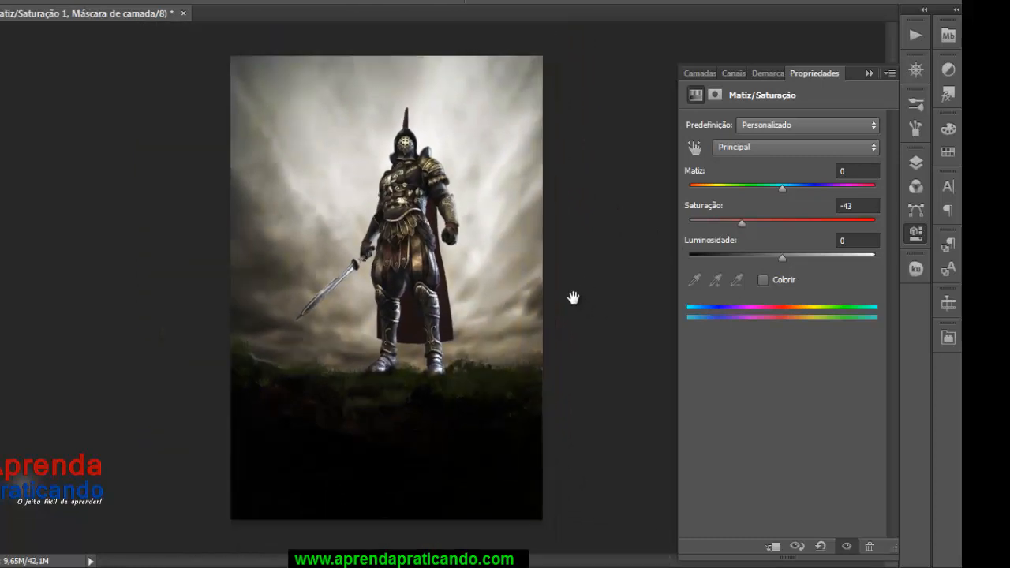
{"action": "key", "text": "ctrl+plus"}
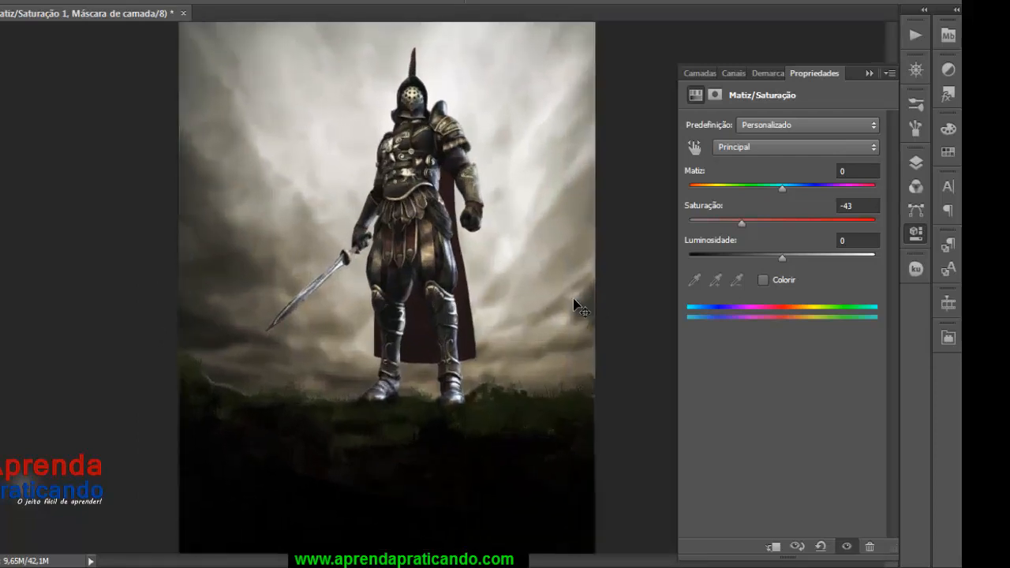
{"action": "left_click_drag", "start_coordinate": [609, 249], "coordinate": [589, 245]}
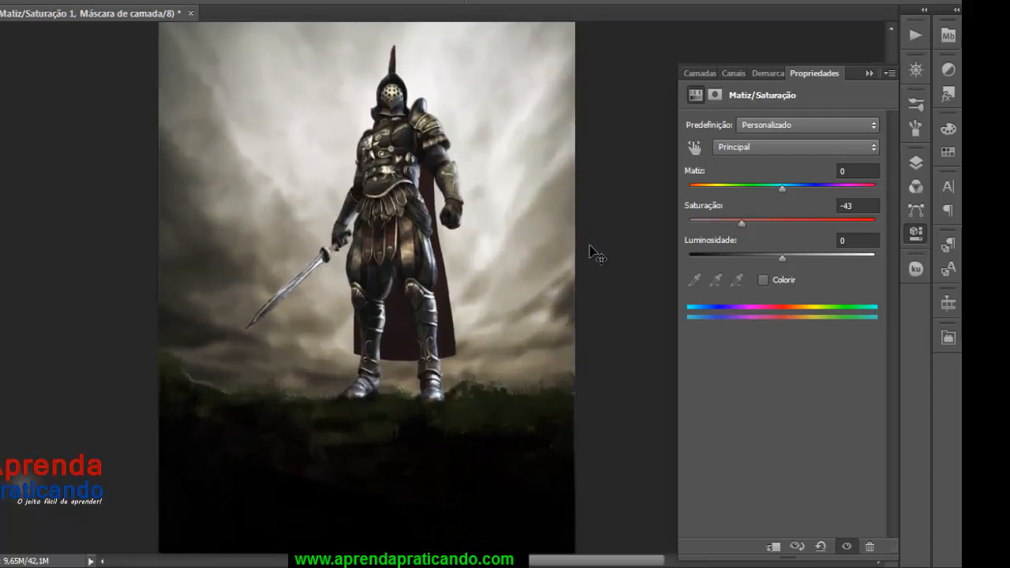
Step: Toggle the Matiz/Saturação 1 layer's visibility off and on to compare the image with and without it
{"action": "left_click", "coordinate": [696, 74]}
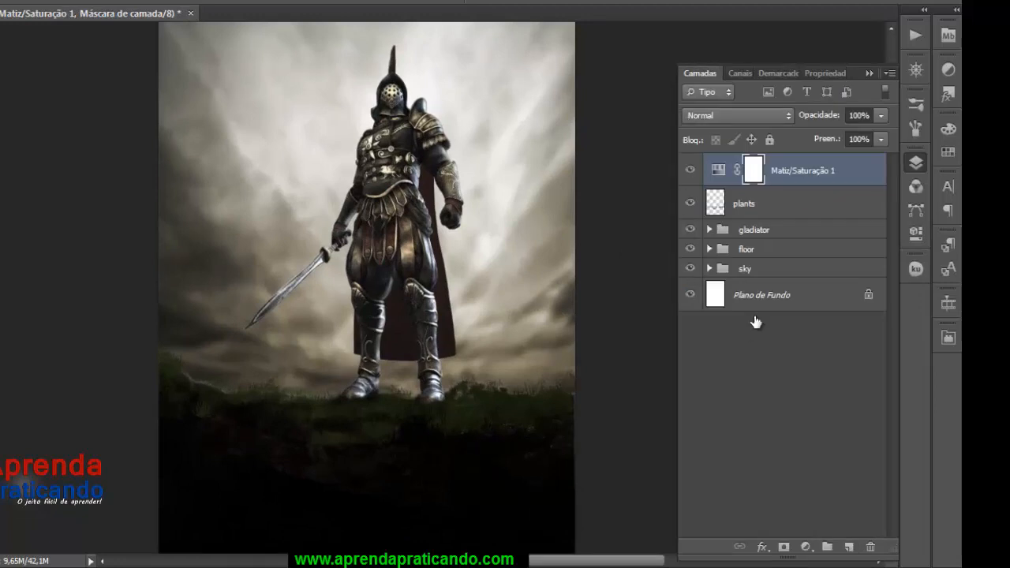
{"action": "left_click", "coordinate": [690, 172]}
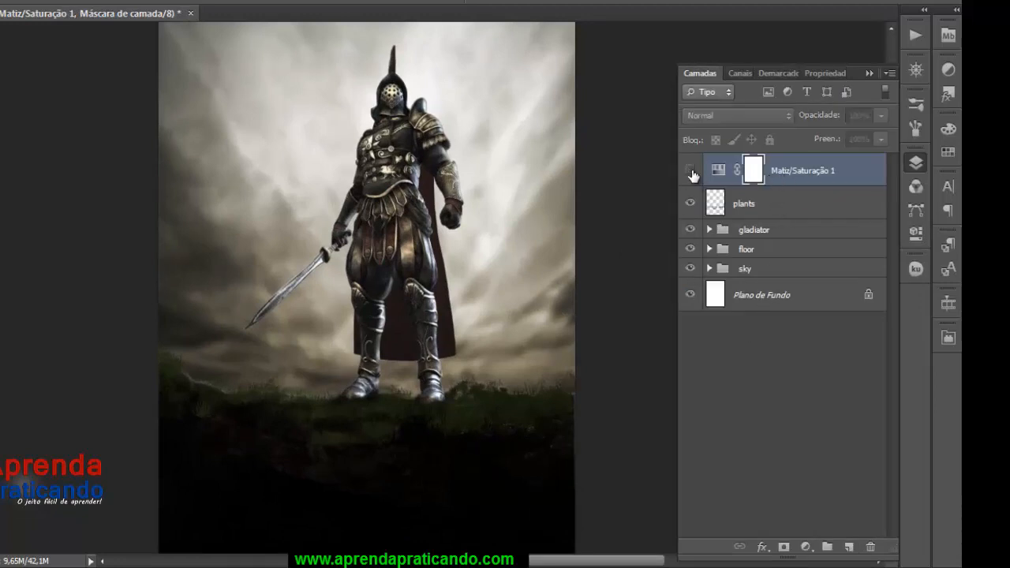
{"action": "left_click", "coordinate": [690, 171]}
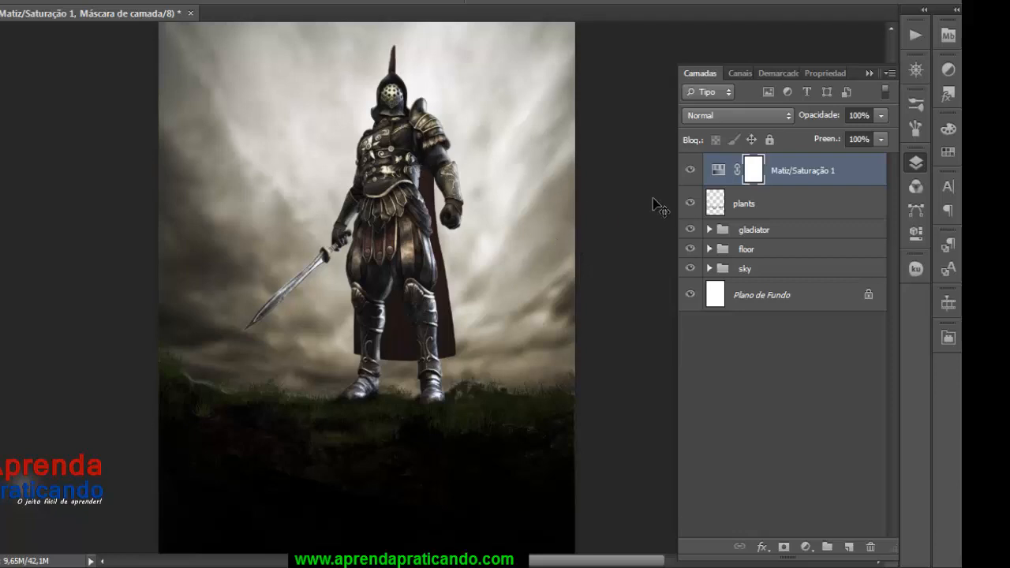
Step: Set the Brush tool's opacity to 20% and its flow to 30%
{"action": "left_click_drag", "start_coordinate": [534, 173], "coordinate": [532, 216]}
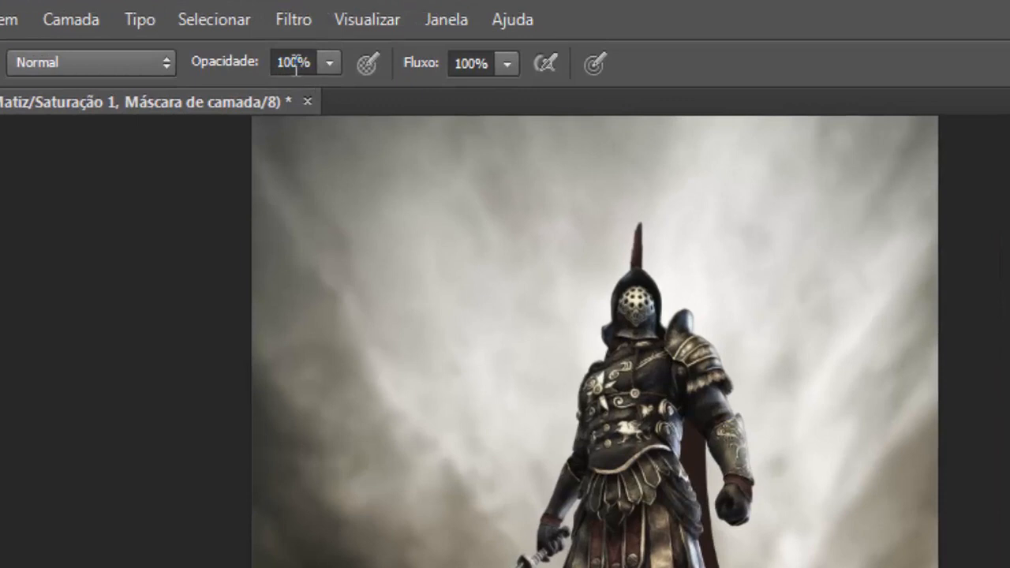
{"action": "double_click", "coordinate": [295, 63]}
{"action": "type", "text": "2"}
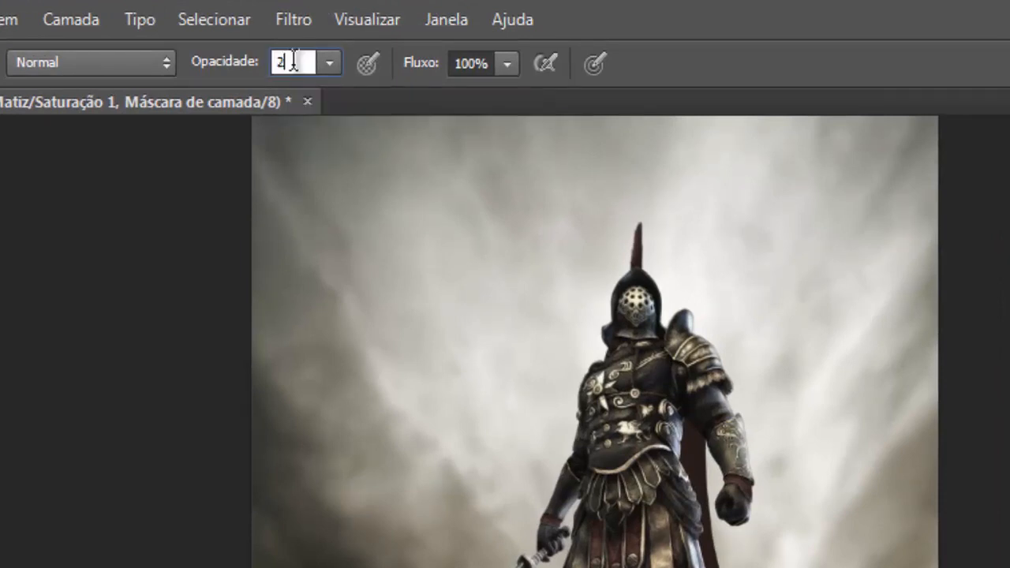
{"action": "type", "text": "0"}
{"action": "double_click", "coordinate": [473, 61]}
{"action": "type", "text": "30"}
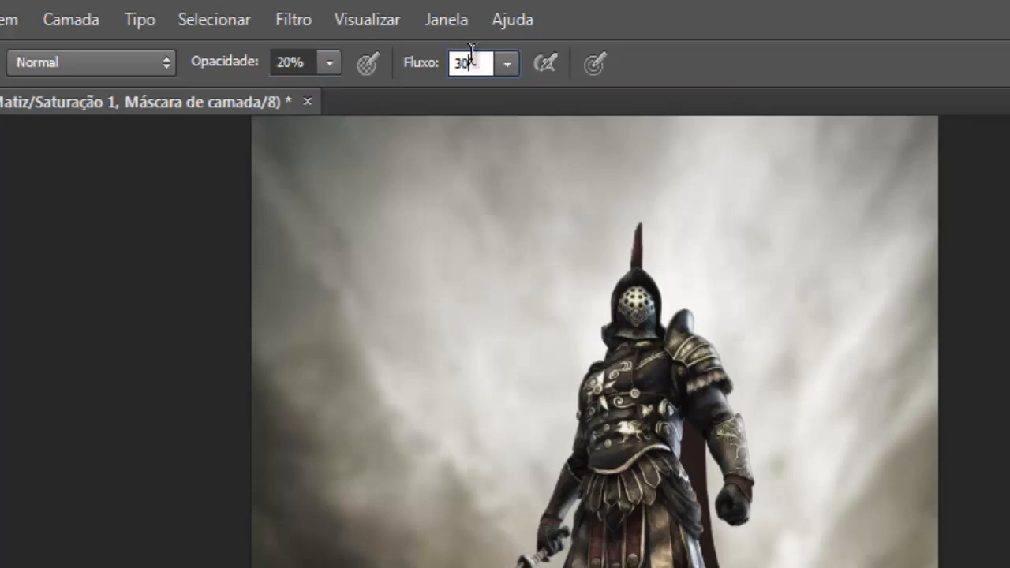
{"action": "key", "text": "Return"}
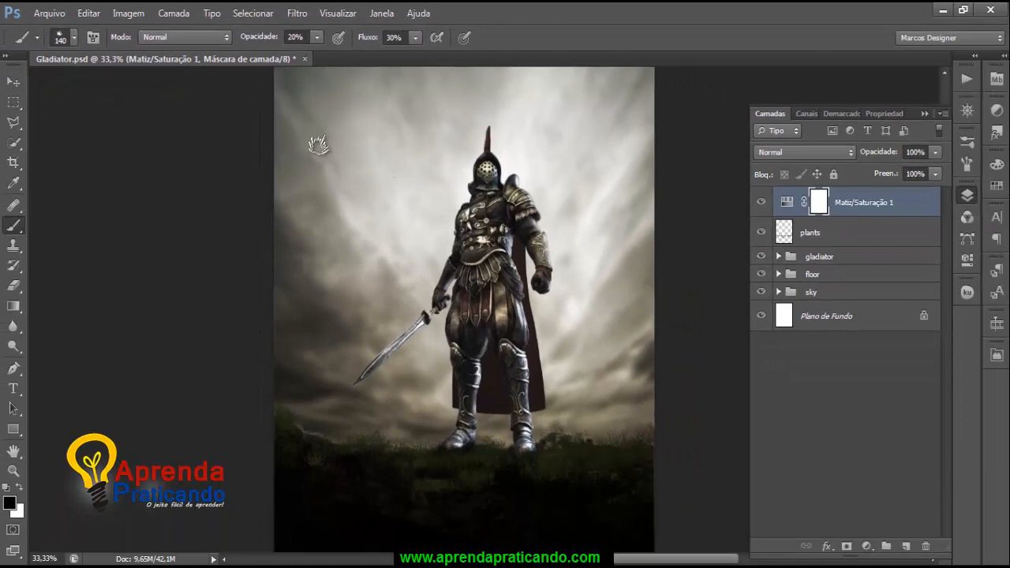
Step: Choose the soft round brush with 0% hardness
{"action": "left_click", "coordinate": [72, 40]}
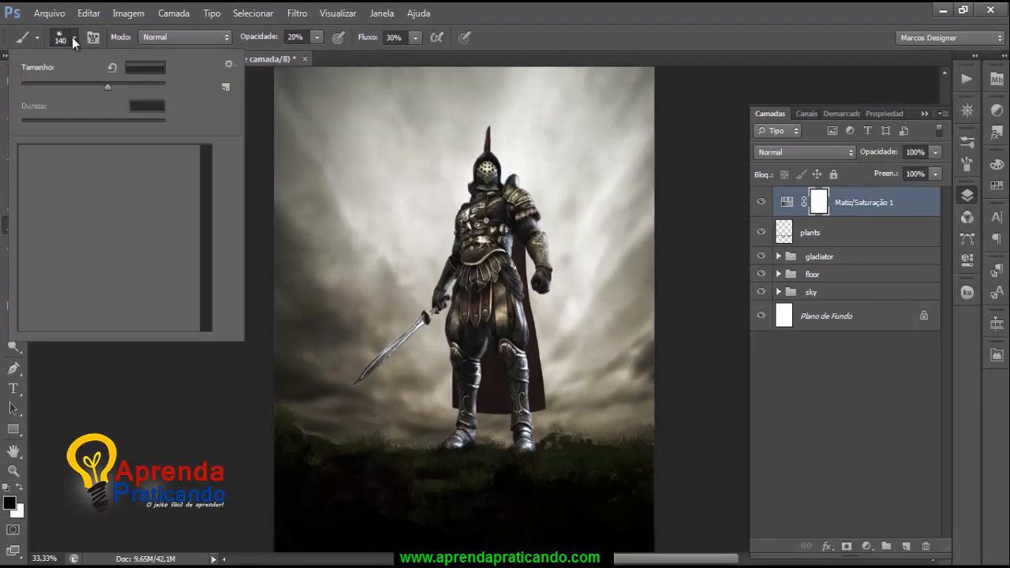
{"action": "left_click_drag", "start_coordinate": [204, 208], "coordinate": [202, 142]}
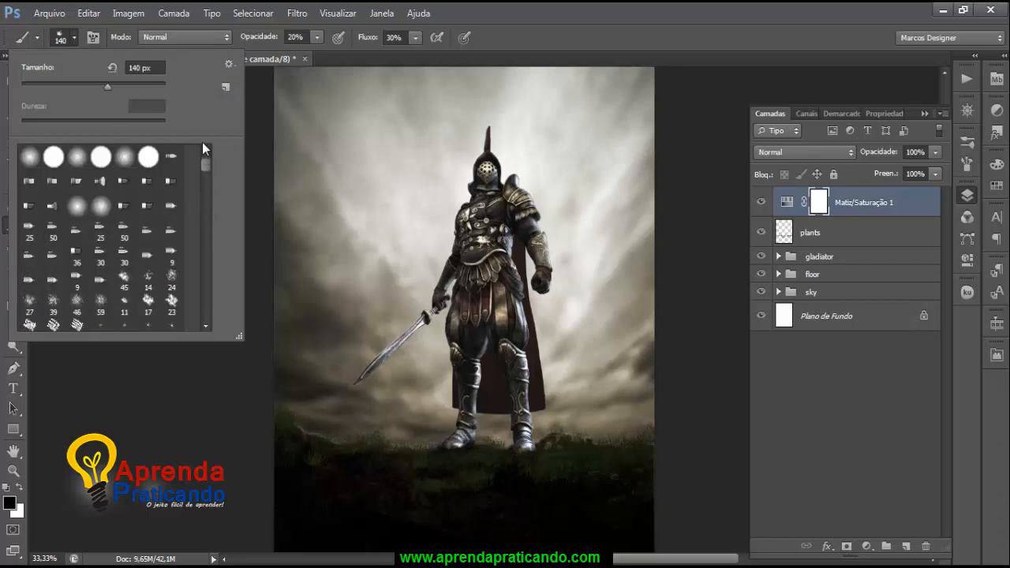
{"action": "left_click", "coordinate": [29, 156]}
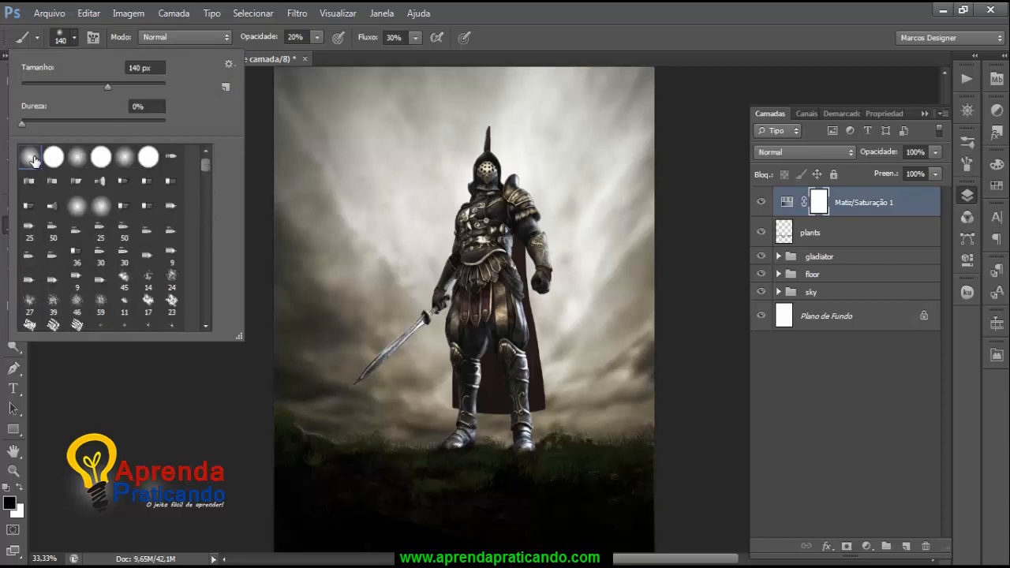
{"action": "left_click", "coordinate": [319, 182]}
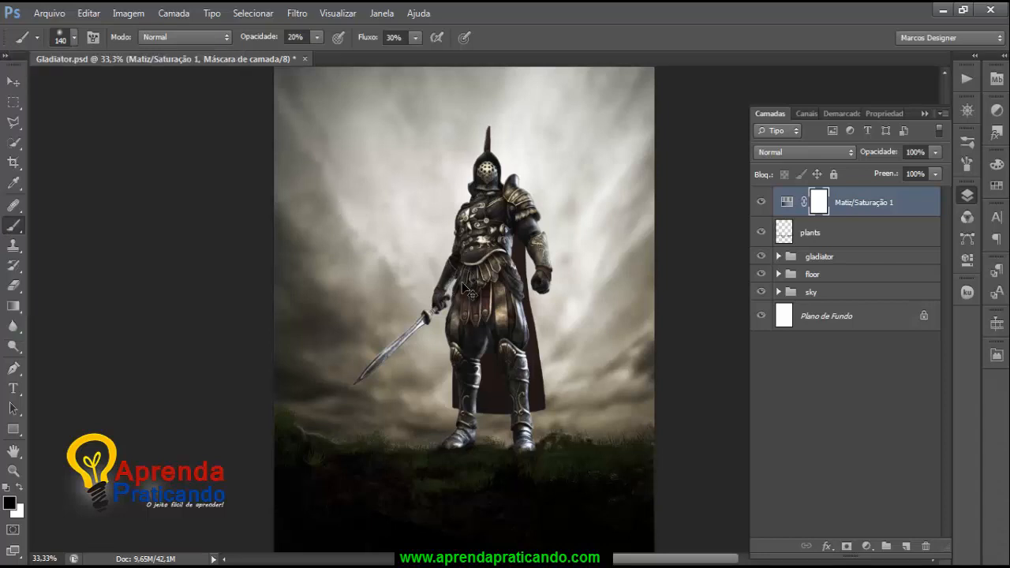
Step: Reduce the brush to 50 px and paint black on the Matiz/Saturação 1 mask over the gladiator's forearm guard
{"action": "key", "text": "ctrl+plus"}
{"action": "left_click_drag", "start_coordinate": [556, 232], "coordinate": [506, 369]}
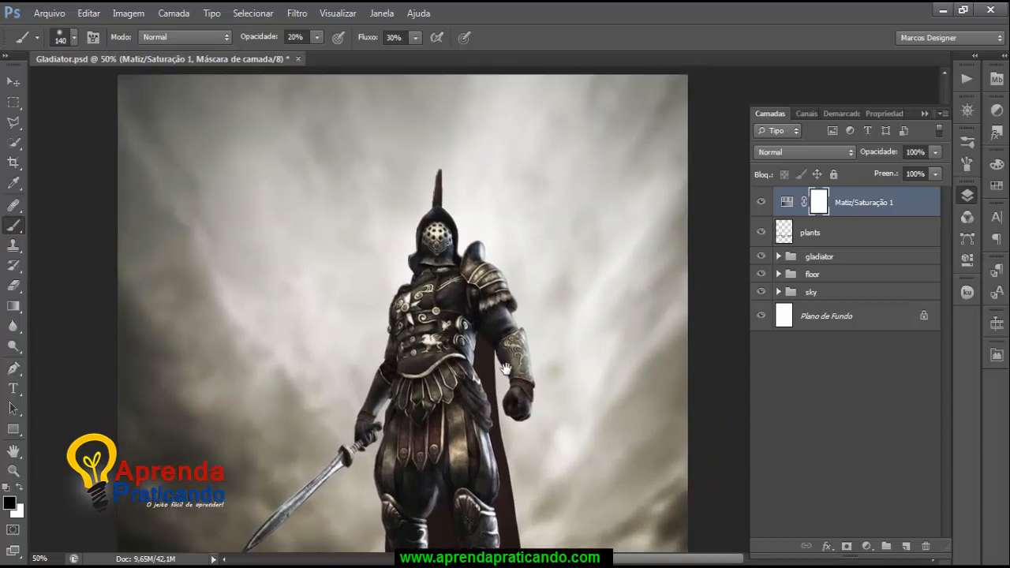
{"action": "key", "text": "bracketleft"}
{"action": "key", "text": "bracketleft"}
{"action": "key", "text": "bracketleft"}
{"action": "key", "text": "bracketleft"}
{"action": "key", "text": "bracketleft"}
{"action": "key", "text": "bracketleft"}
{"action": "left_click_drag", "start_coordinate": [514, 347], "coordinate": [522, 342]}
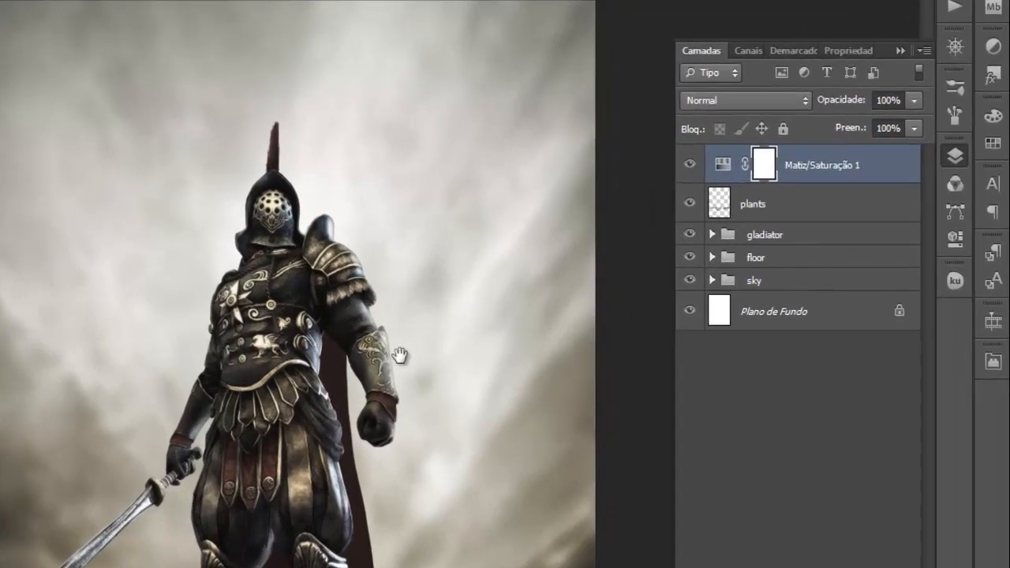
{"action": "left_click_drag", "start_coordinate": [399, 355], "coordinate": [395, 306]}
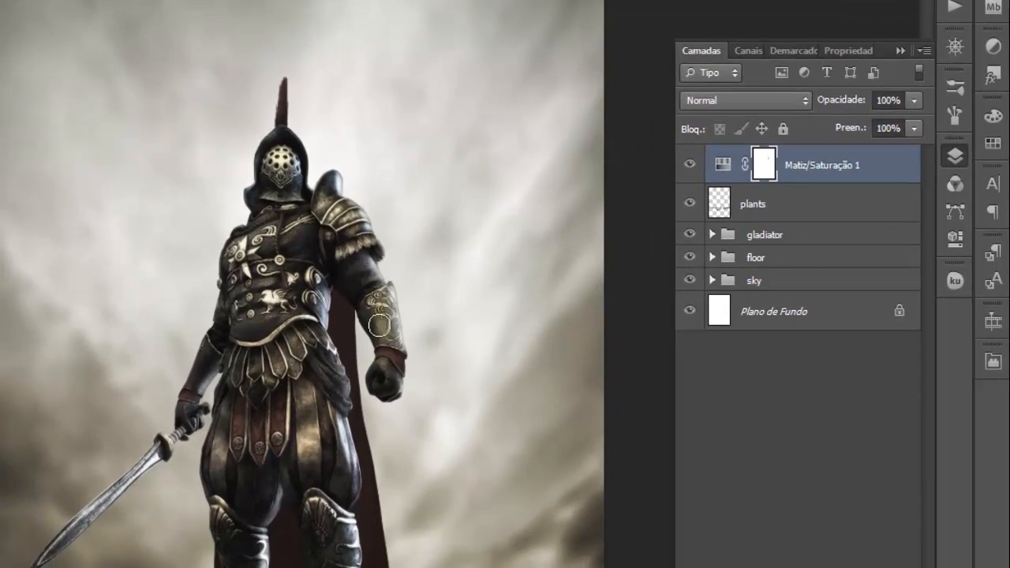
{"action": "mouse_move", "coordinate": [379, 325]}
{"action": "left_mouse_down"}
{"action": "mouse_move", "coordinate": [384, 289]}
{"action": "mouse_move", "coordinate": [391, 334]}
{"action": "mouse_move", "coordinate": [386, 281]}
{"action": "left_mouse_up"}
Step: Paint black on the adjustment mask over the gladiator's shoulder armor, helmet, chest plate and skirt to restore their color
{"action": "left_click_drag", "start_coordinate": [345, 196], "coordinate": [359, 227]}
{"action": "mouse_move", "coordinate": [277, 157]}
{"action": "left_mouse_down"}
{"action": "mouse_move", "coordinate": [286, 154]}
{"action": "mouse_move", "coordinate": [287, 166]}
{"action": "mouse_move", "coordinate": [284, 153]}
{"action": "left_mouse_up"}
{"action": "mouse_move", "coordinate": [266, 237]}
{"action": "left_mouse_down"}
{"action": "mouse_move", "coordinate": [229, 267]}
{"action": "mouse_move", "coordinate": [237, 300]}
{"action": "mouse_move", "coordinate": [238, 276]}
{"action": "left_mouse_up"}
{"action": "scroll", "coordinate": [294, 424], "scroll_direction": "down", "scroll_amount": 3}
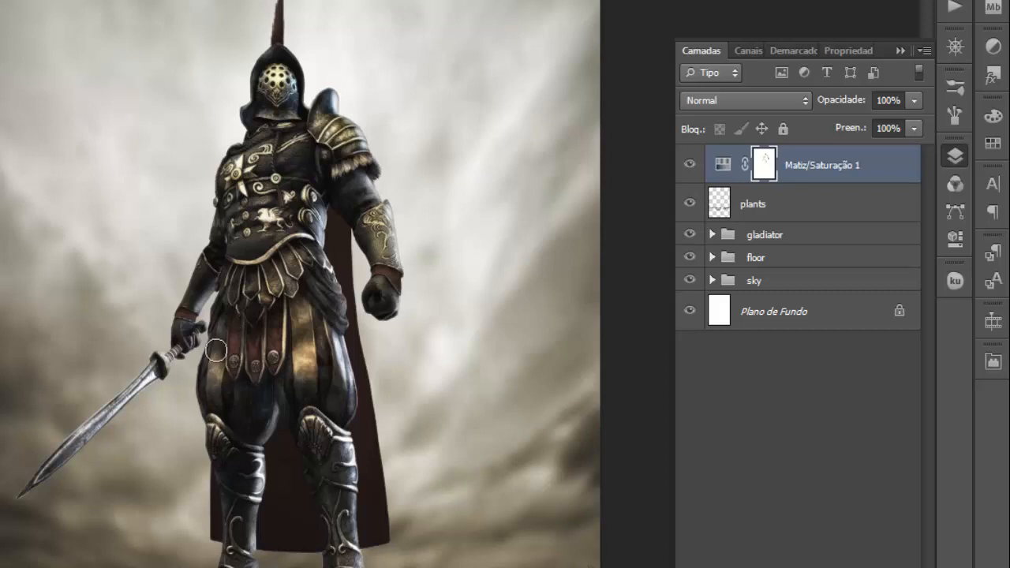
{"action": "scroll", "coordinate": [295, 323], "scroll_direction": "down", "scroll_amount": 5}
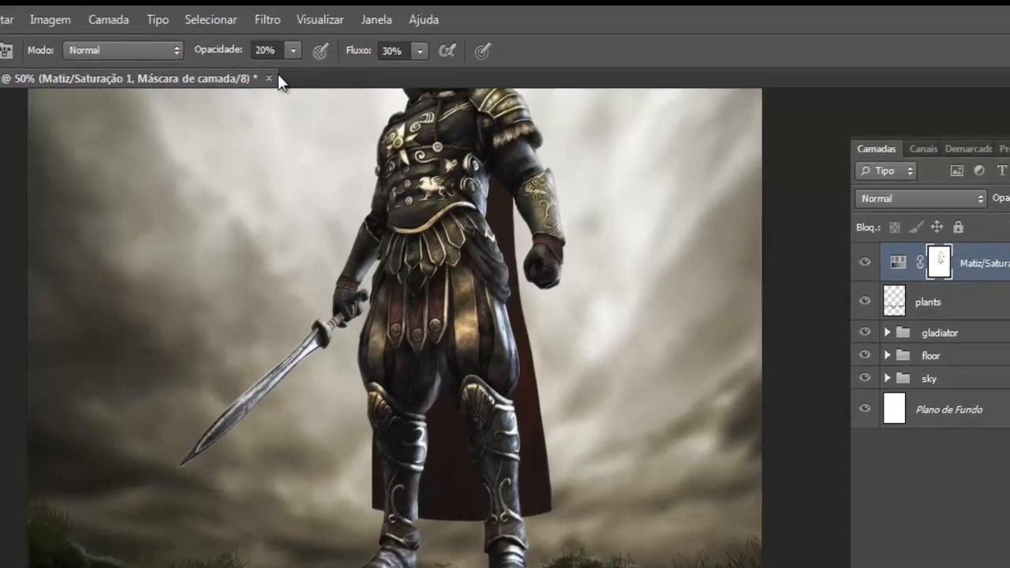
Step: Set the brush opacity to 40% and paint the adjustment mask over the gladiator's lower armor, cape and the grass
{"action": "key", "text": "4"}
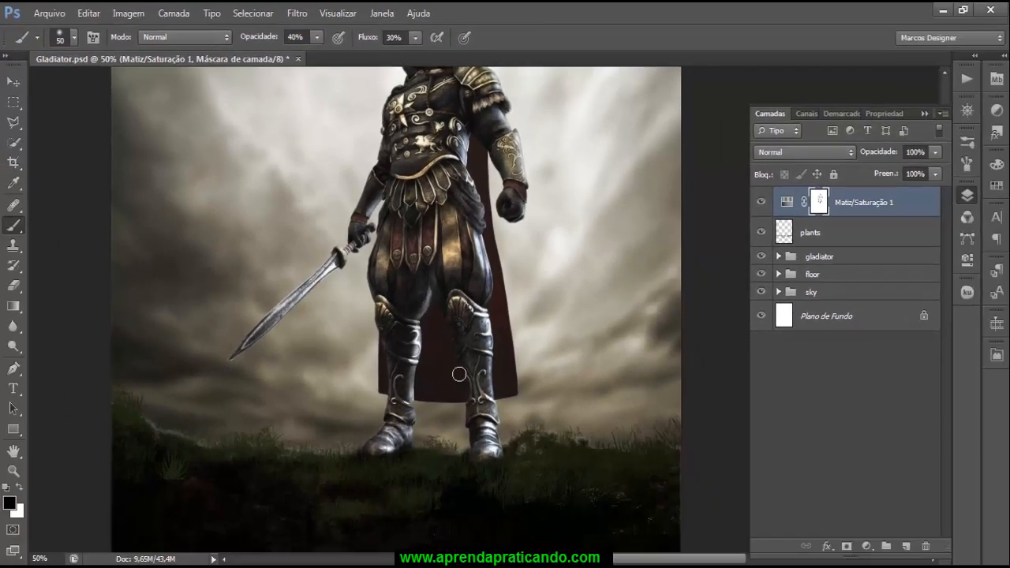
{"action": "scroll", "coordinate": [419, 392], "scroll_direction": "up", "scroll_amount": 4}
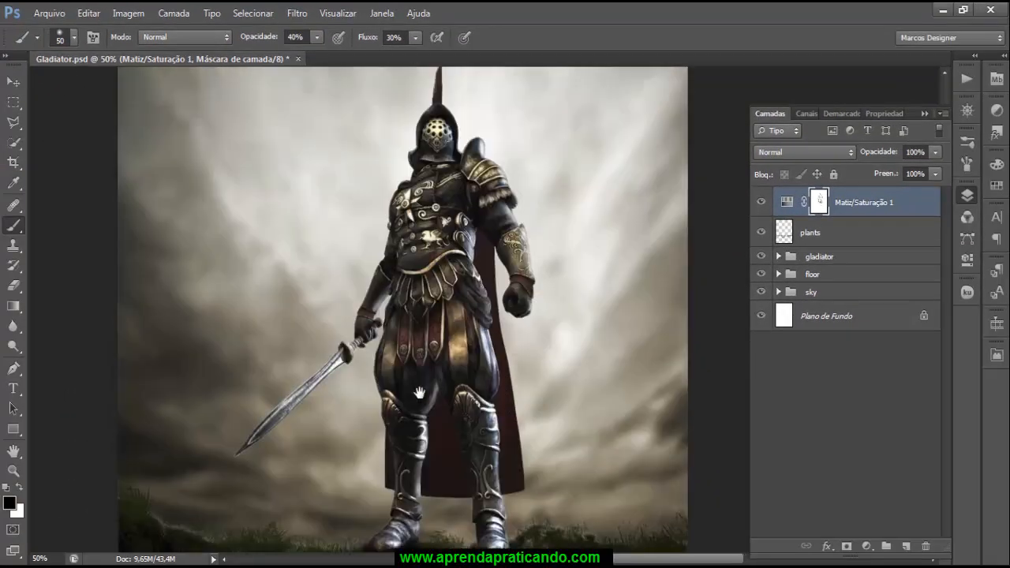
{"action": "scroll", "coordinate": [507, 213], "scroll_direction": "down", "scroll_amount": 3}
{"action": "scroll", "coordinate": [474, 339], "scroll_direction": "down", "scroll_amount": 2}
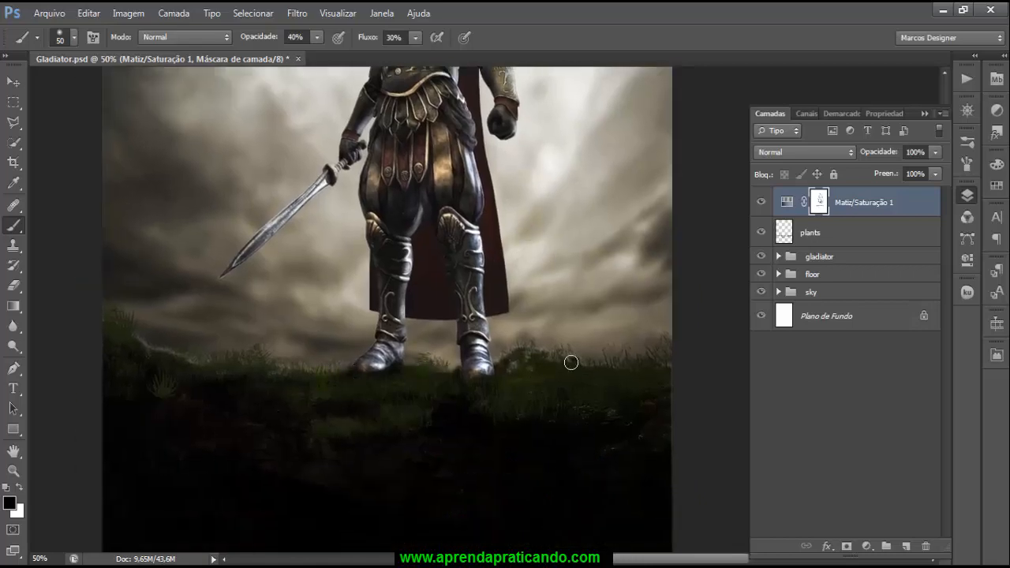
{"action": "left_click_drag", "start_coordinate": [571, 362], "coordinate": [649, 339]}
Step: Enlarge the brush to 100 px and paint the adjustment mask around the gladiator's body to bring back more color
{"action": "mouse_move", "coordinate": [493, 341]}
{"action": "left_mouse_down"}
{"action": "mouse_move", "coordinate": [407, 276]}
{"action": "mouse_move", "coordinate": [491, 381]}
{"action": "mouse_move", "coordinate": [465, 552]}
{"action": "left_mouse_up"}
{"action": "scroll", "coordinate": [292, 297], "scroll_direction": "up", "scroll_amount": 2}
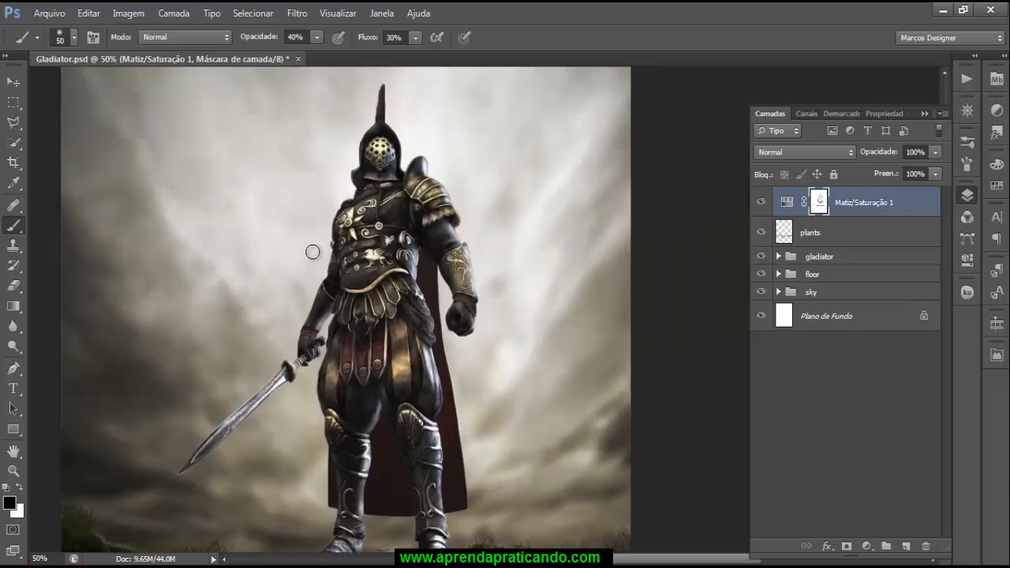
{"action": "key", "text": "bracketright"}
{"action": "key", "text": "bracketright"}
{"action": "key", "text": "bracketright"}
{"action": "key", "text": "bracketright"}
{"action": "key", "text": "bracketright"}
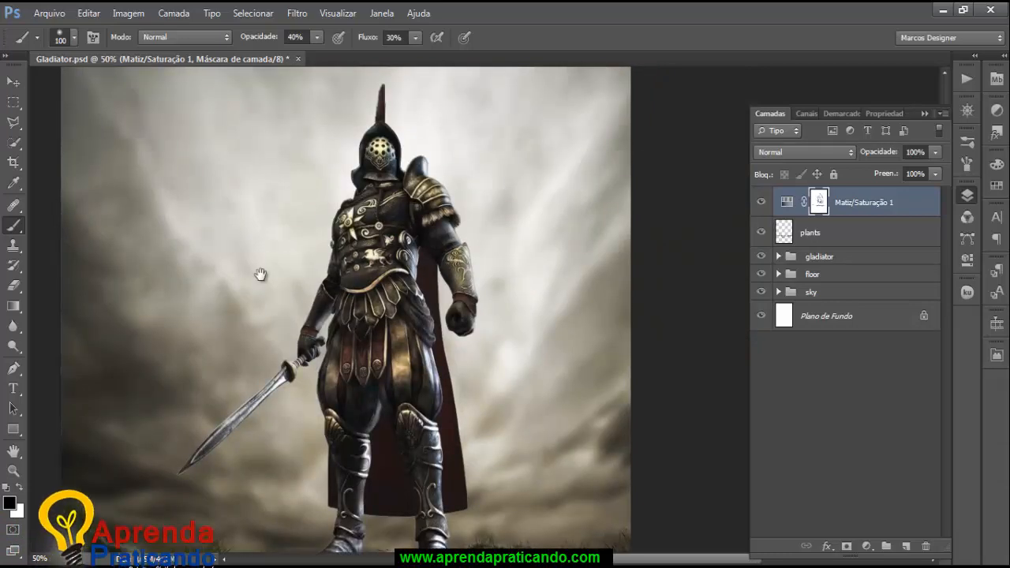
{"action": "key", "text": "ctrl+minus"}
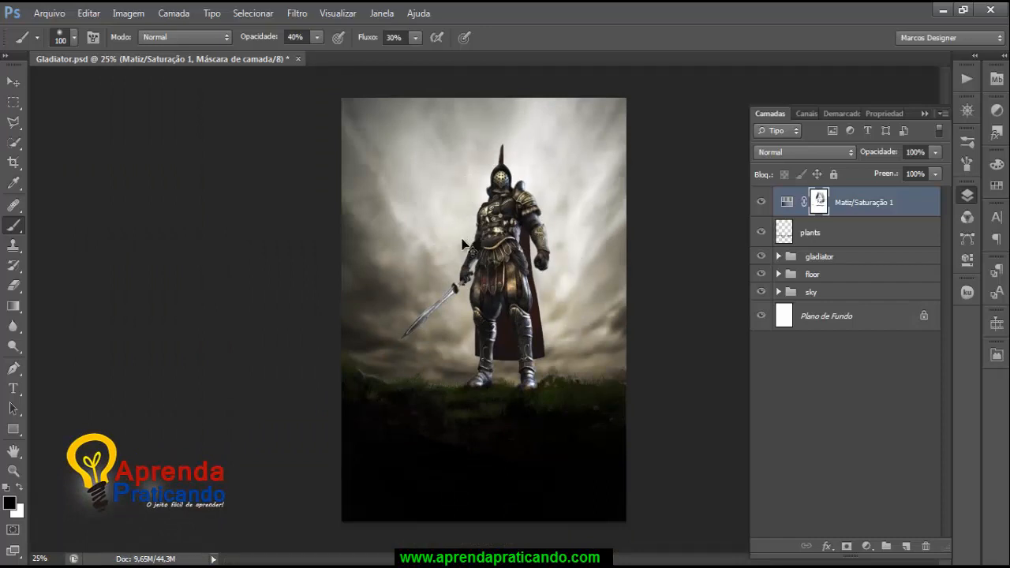
{"action": "key", "text": "ctrl+plus"}
{"action": "left_click_drag", "start_coordinate": [585, 198], "coordinate": [565, 316]}
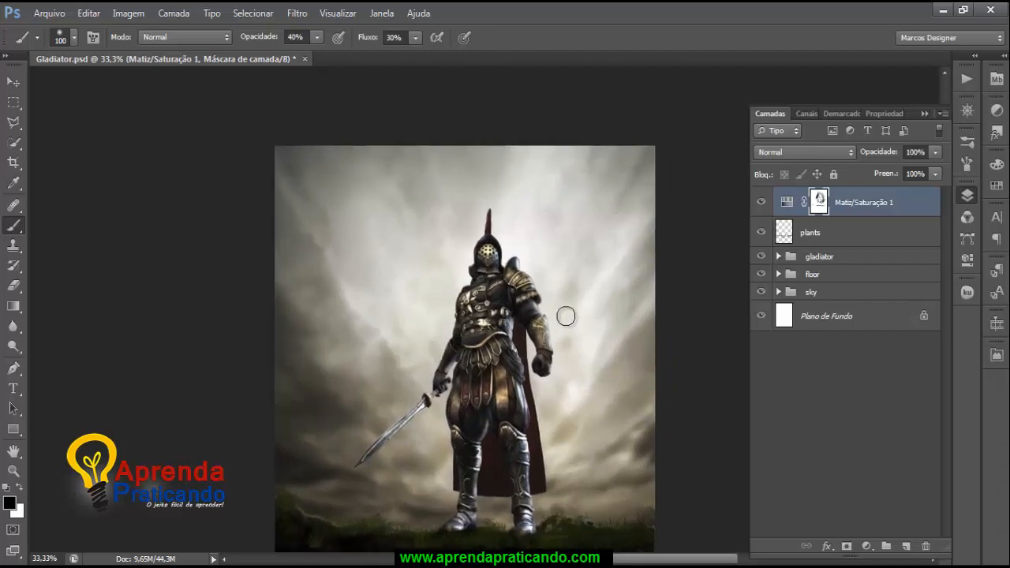
{"action": "scroll", "coordinate": [566, 316], "scroll_direction": "down", "scroll_amount": 2}
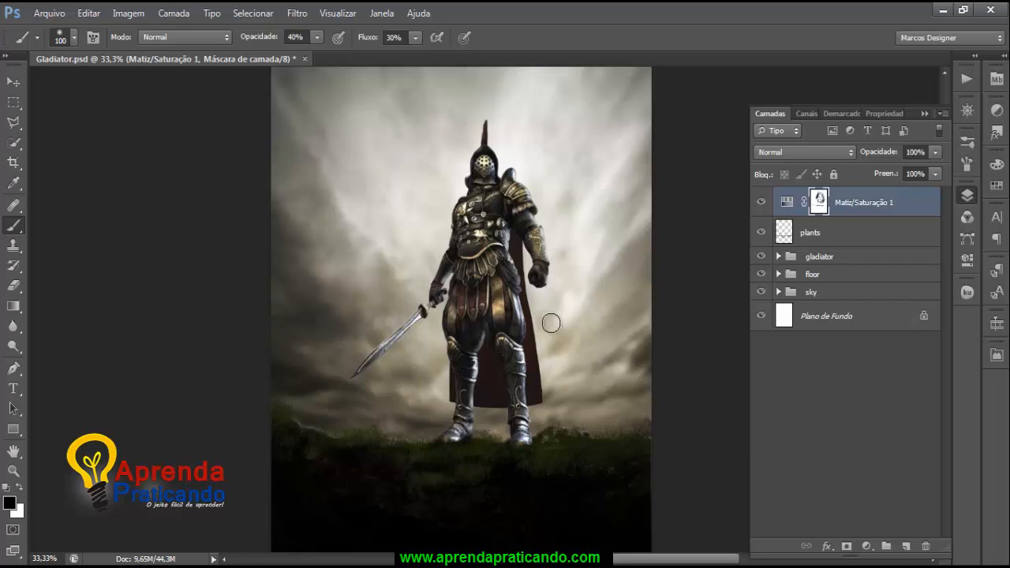
Step: Reset the brush's opacity and flow to 100% and return to the Move tool
{"action": "left_click", "coordinate": [13, 82]}
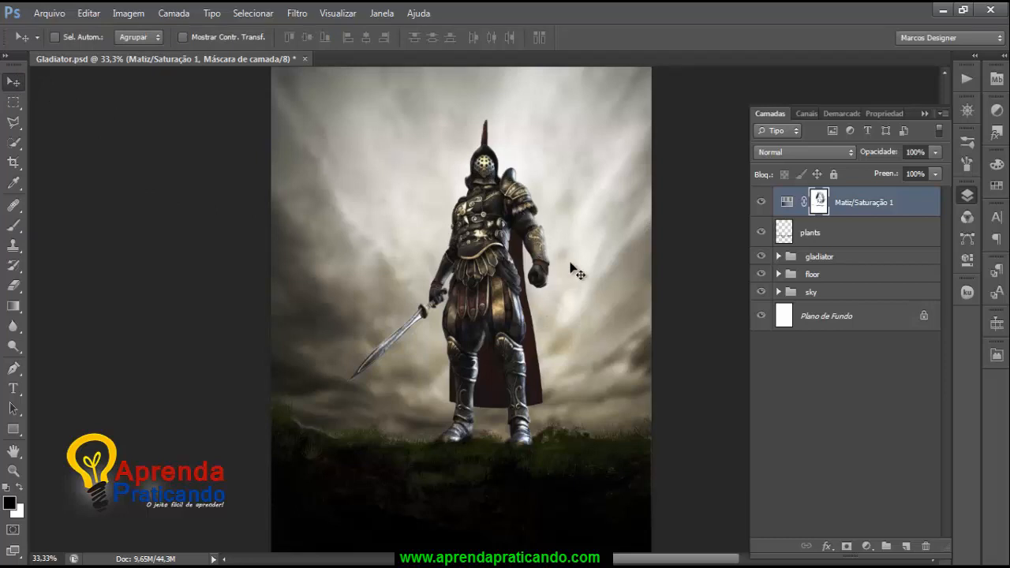
{"action": "left_click_drag", "start_coordinate": [575, 244], "coordinate": [576, 266]}
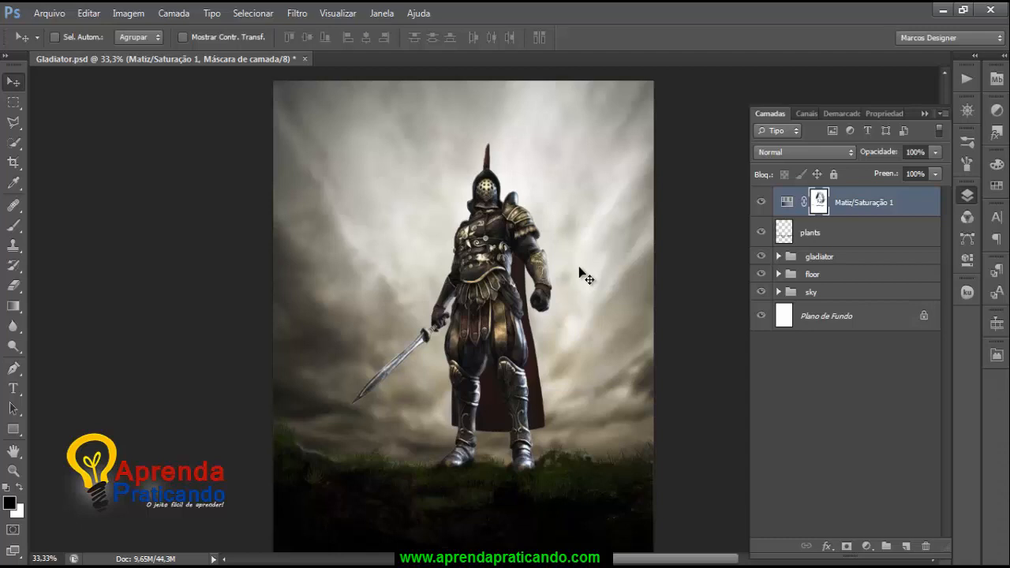
{"action": "left_click", "coordinate": [20, 229]}
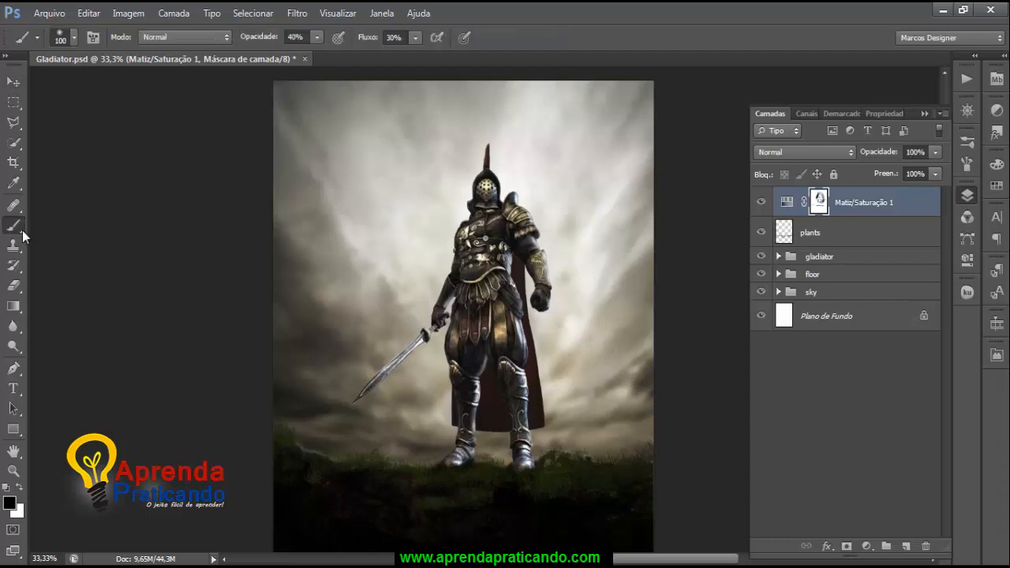
{"action": "left_click", "coordinate": [315, 37]}
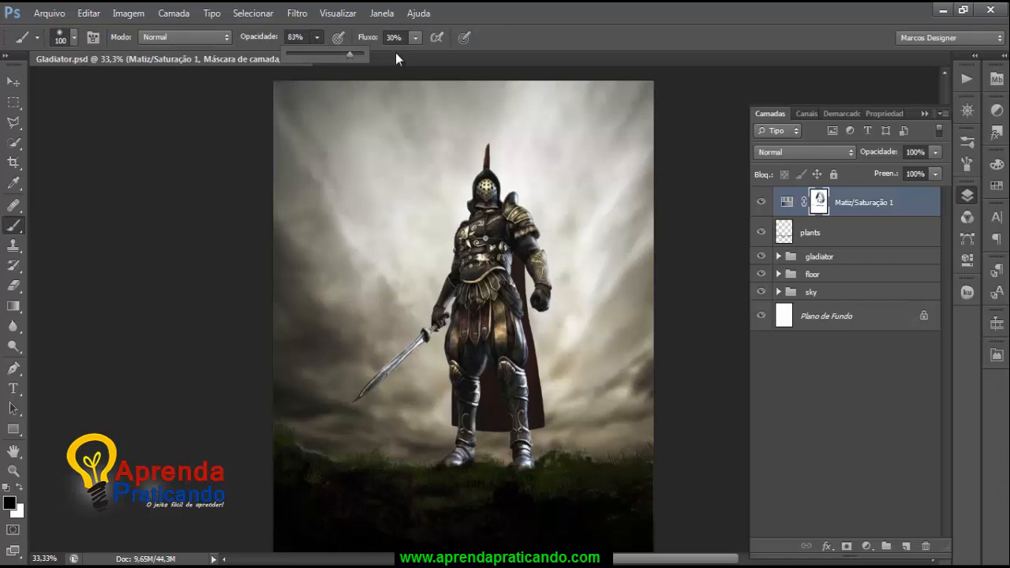
{"action": "left_click_drag", "start_coordinate": [396, 58], "coordinate": [486, 68]}
{"action": "left_click", "coordinate": [413, 41]}
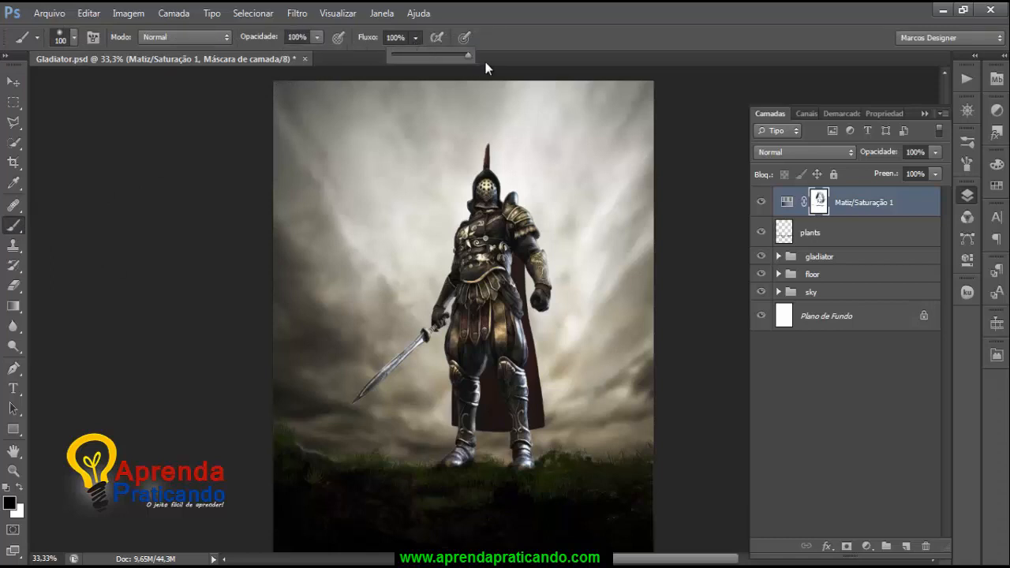
{"action": "left_click", "coordinate": [14, 81]}
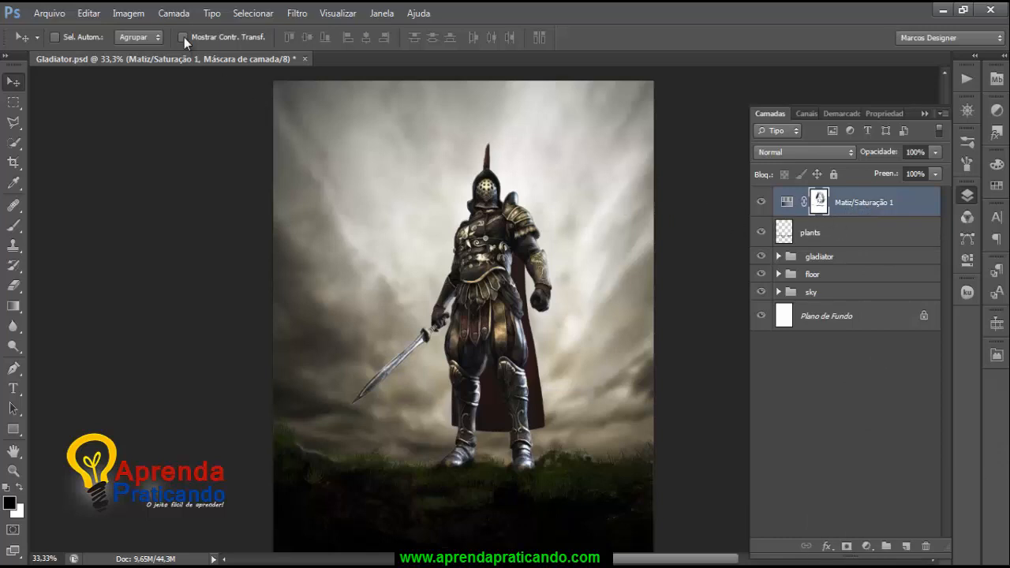
{"action": "left_click", "coordinate": [177, 13]}
{"action": "mouse_move", "coordinate": [237, 30]}
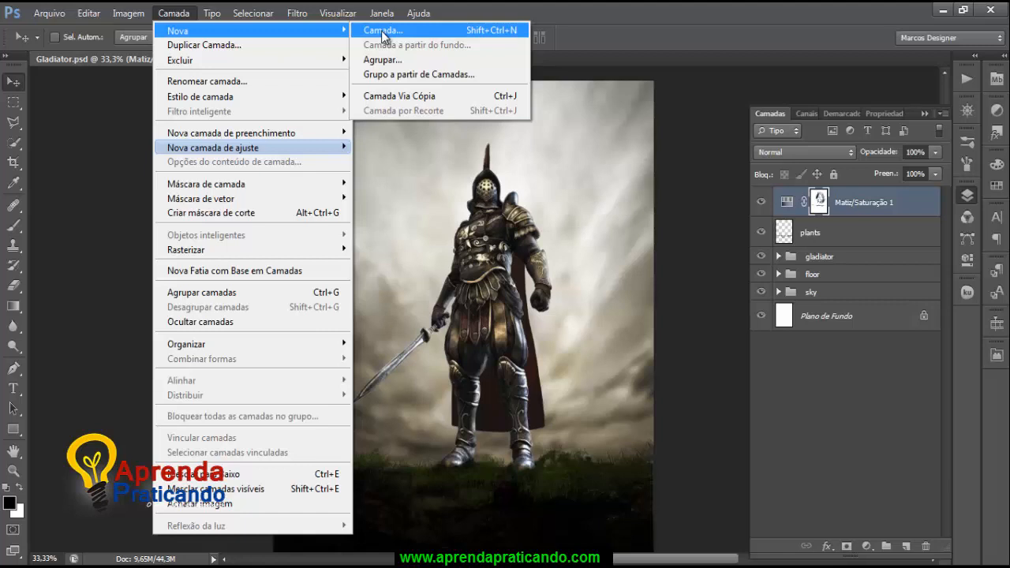
{"action": "left_click", "coordinate": [719, 402]}
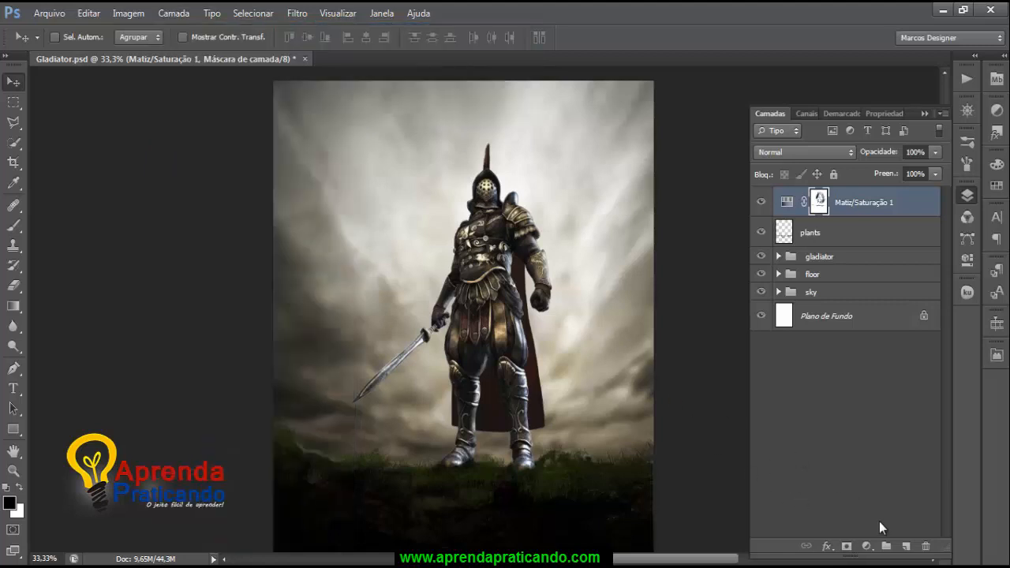
Step: Add a new layer above the Matiz/Saturação 1 adjustment and name it "dodge burn"
{"action": "left_click", "coordinate": [905, 547]}
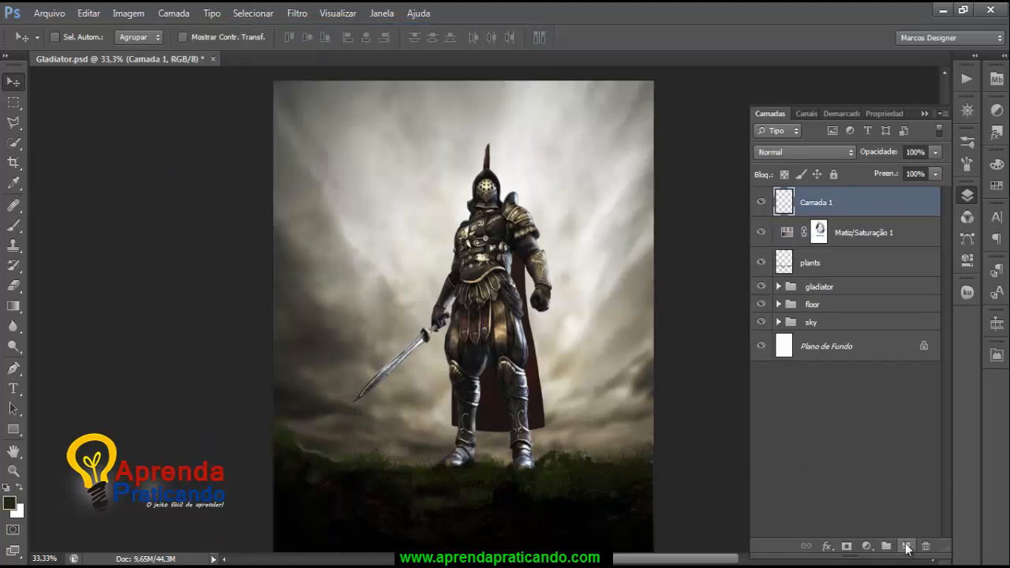
{"action": "double_click", "coordinate": [816, 203]}
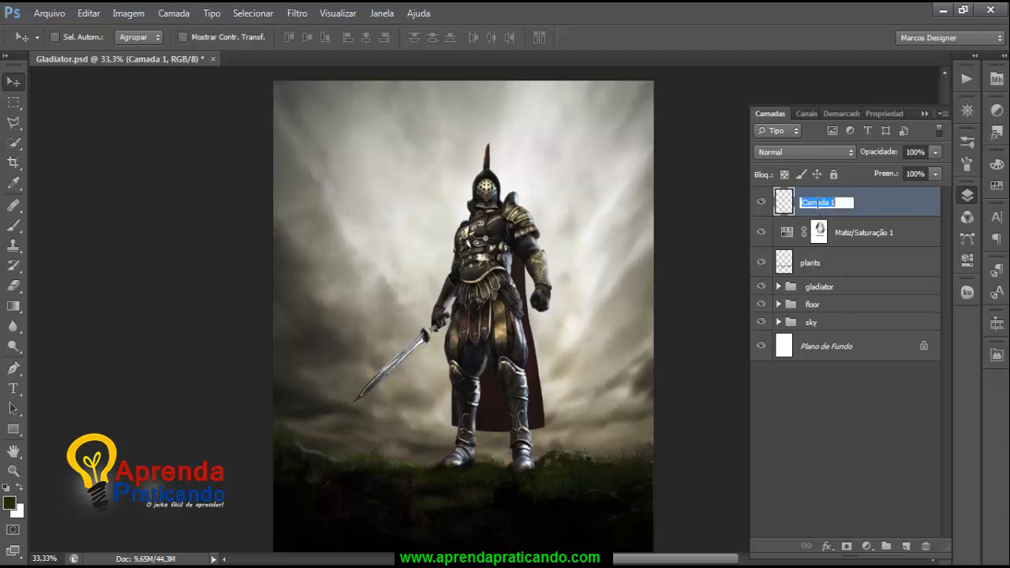
{"action": "type", "text": "doge"}
{"action": "key", "text": "BackSpace"}
{"action": "type", "text": "dge burn"}
{"action": "key", "text": "Return"}
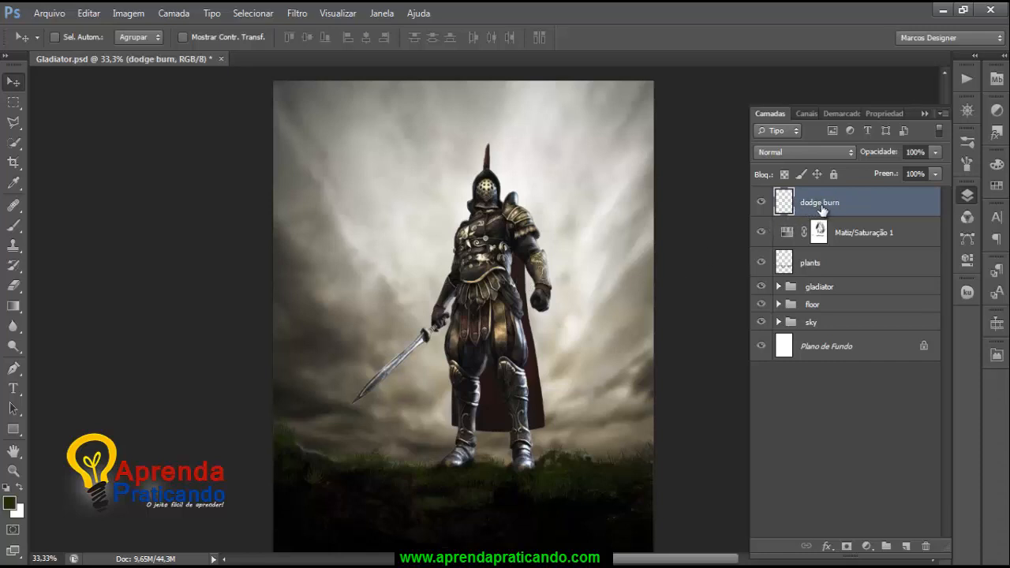
Step: Fill the dodge burn layer with 50% Cinza at 100% opacity and set its blend mode to Sobrepor
{"action": "left_click", "coordinate": [91, 15]}
{"action": "left_click", "coordinate": [146, 224]}
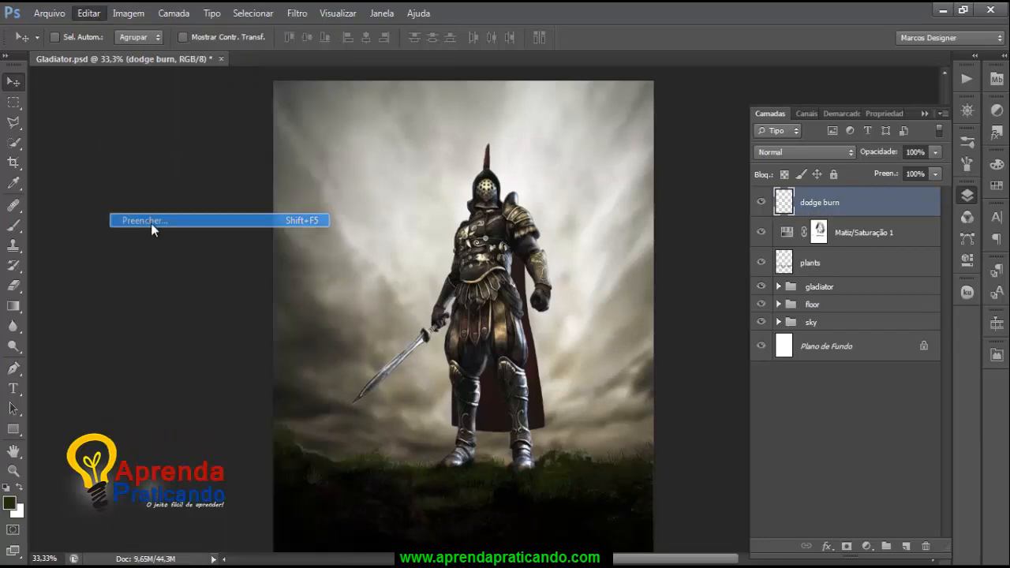
{"action": "left_click_drag", "start_coordinate": [196, 126], "coordinate": [211, 125]}
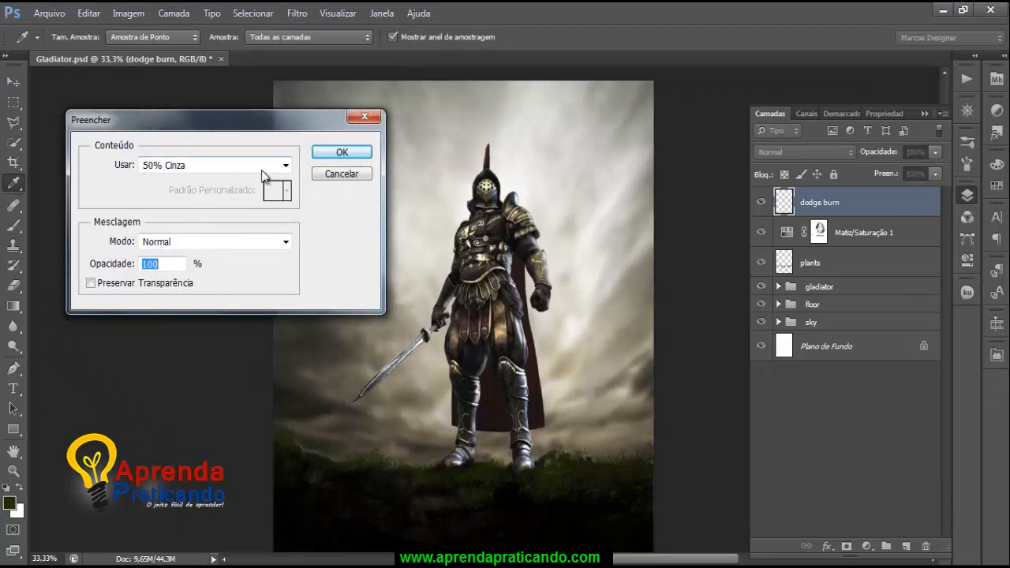
{"action": "left_click", "coordinate": [286, 167]}
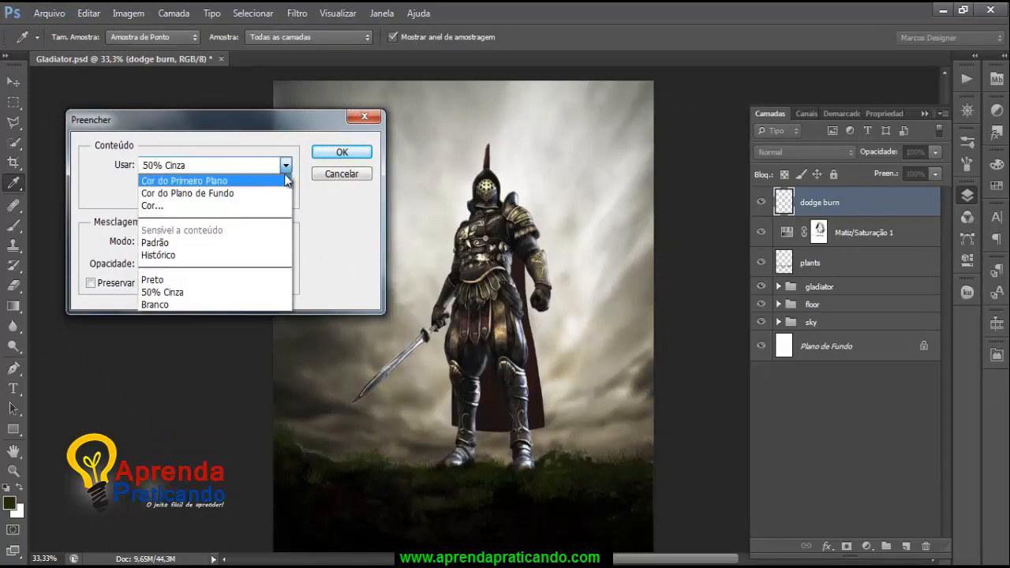
{"action": "left_click", "coordinate": [162, 292]}
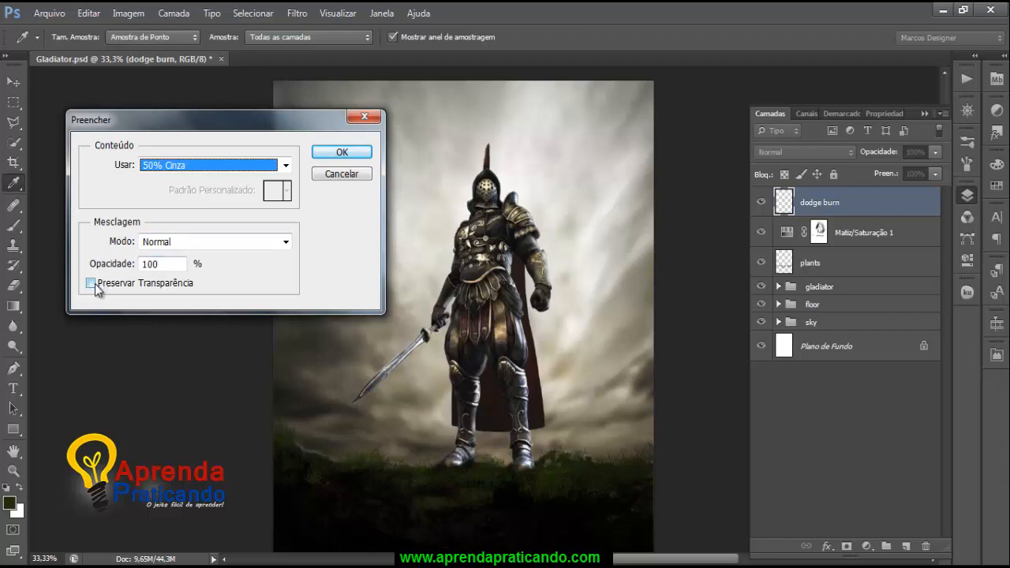
{"action": "left_click", "coordinate": [338, 154]}
{"action": "key", "text": "v"}
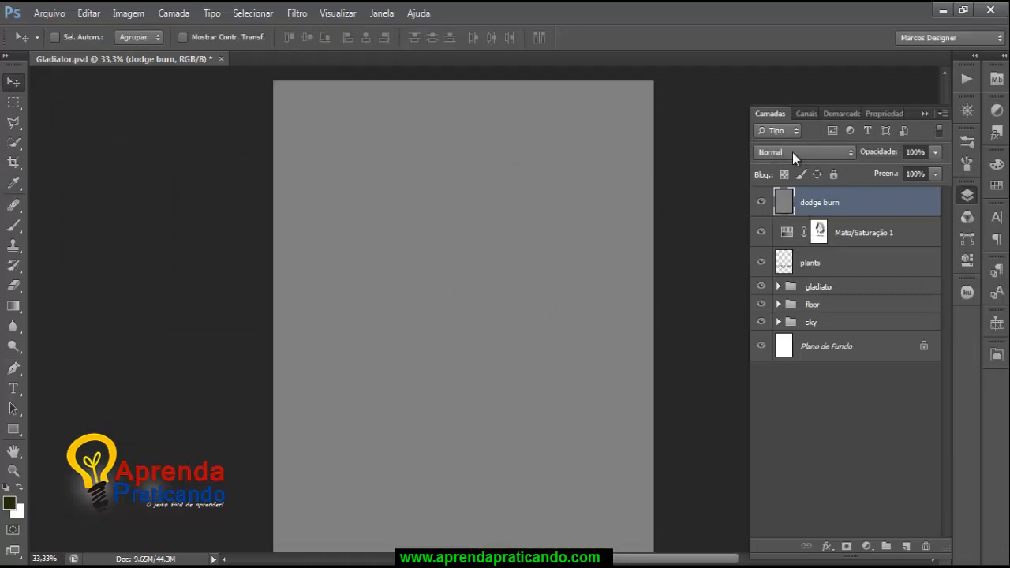
{"action": "left_click", "coordinate": [848, 152]}
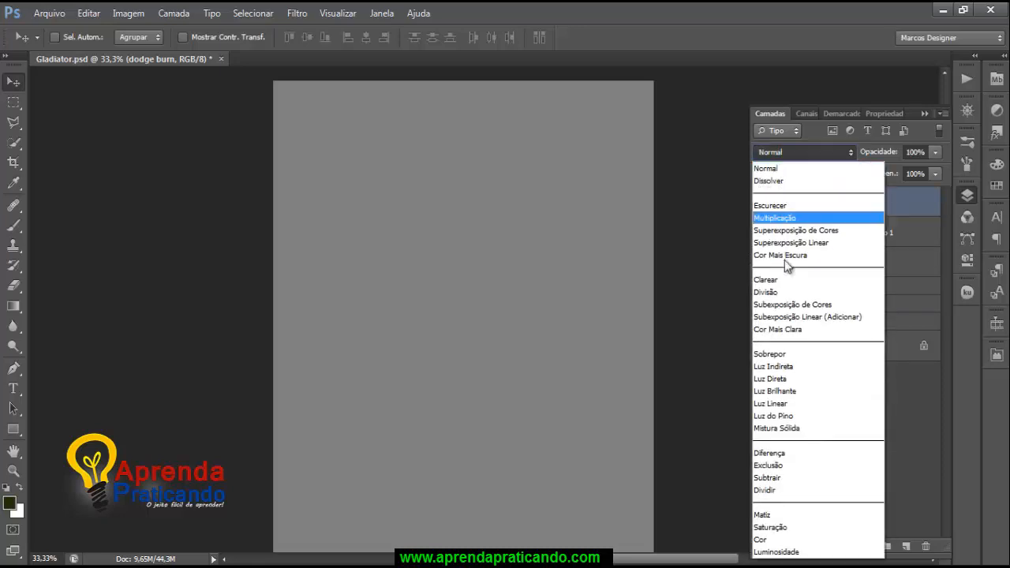
{"action": "left_click", "coordinate": [784, 357]}
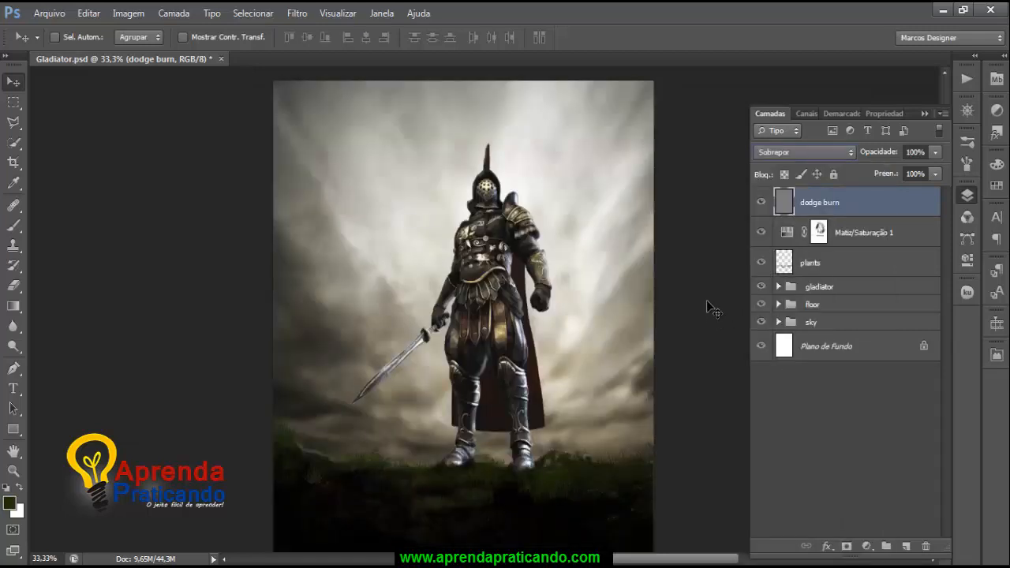
Step: Activate the Dodge tool (Subexposição) with 16% exposure, ready to work on the gladiator's upper body
{"action": "left_click_drag", "start_coordinate": [692, 220], "coordinate": [679, 253]}
{"action": "key", "text": "ctrl+plus"}
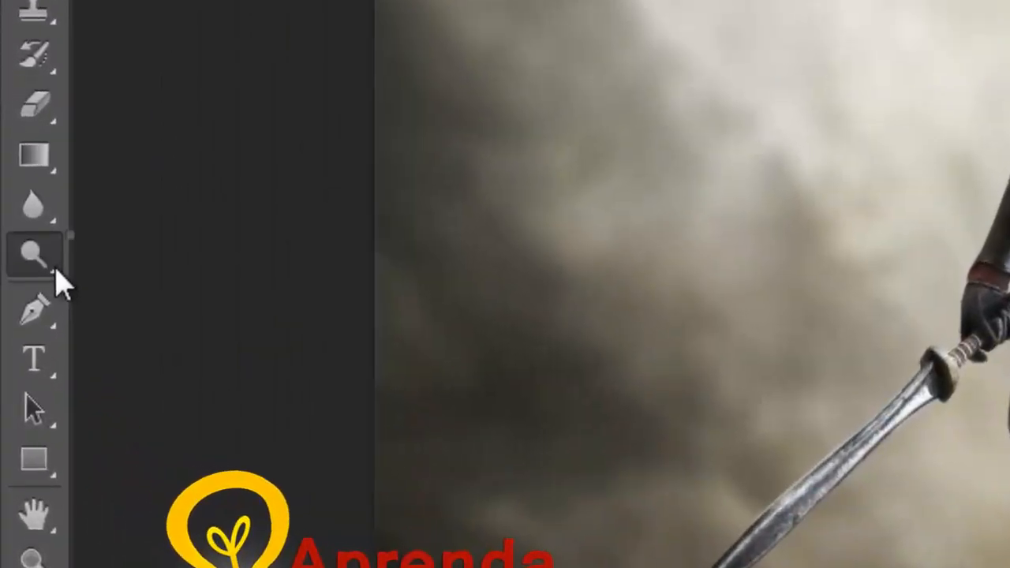
{"action": "right_click", "coordinate": [23, 341]}
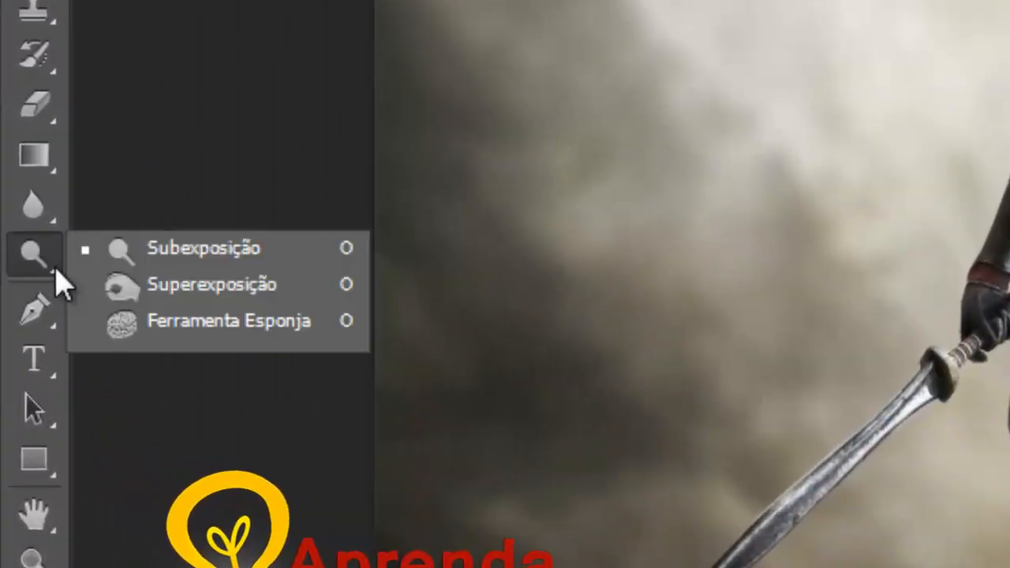
{"action": "left_click", "coordinate": [204, 261]}
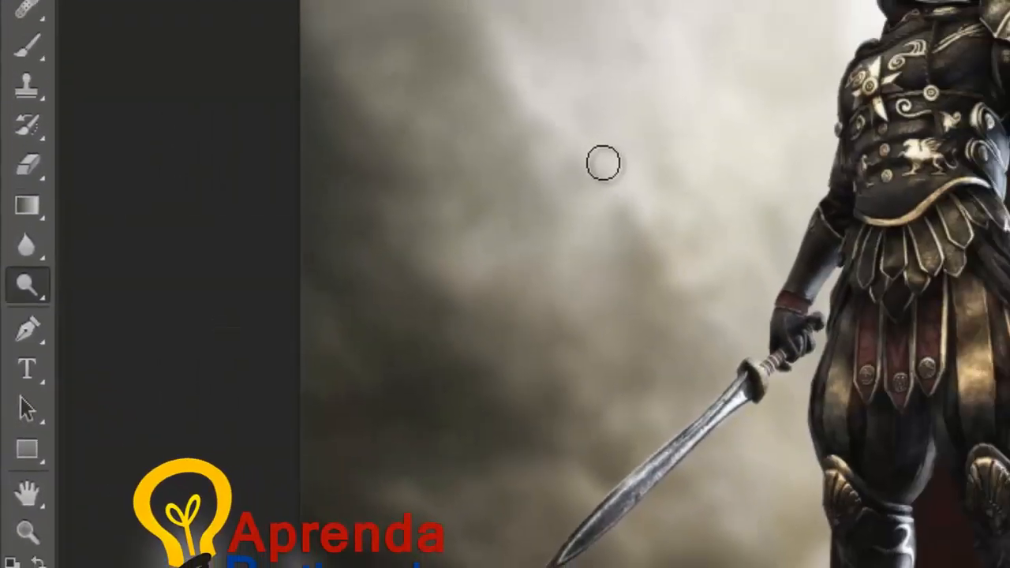
{"action": "key", "text": "ctrl+plus"}
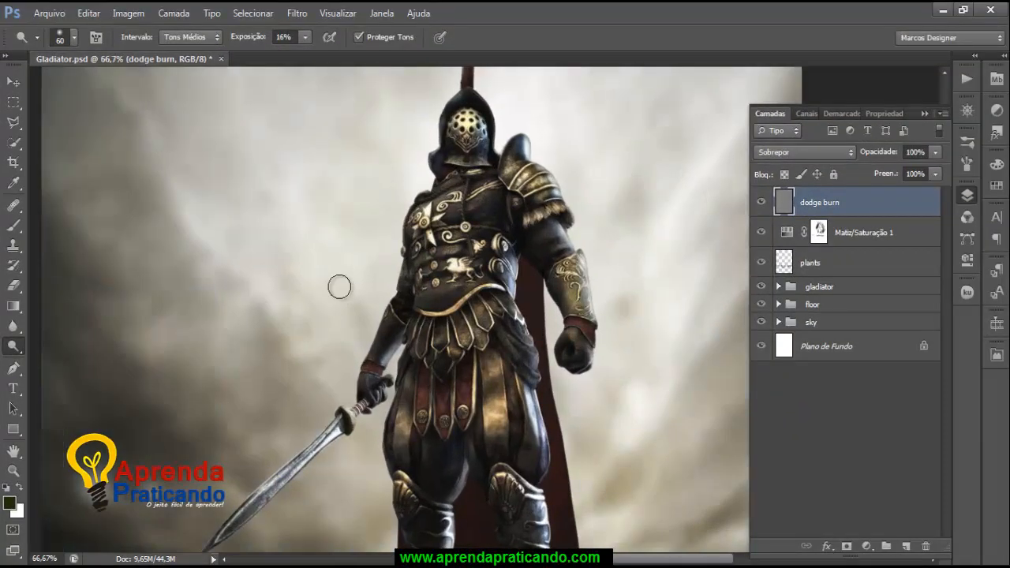
{"action": "left_click_drag", "start_coordinate": [431, 245], "coordinate": [381, 366]}
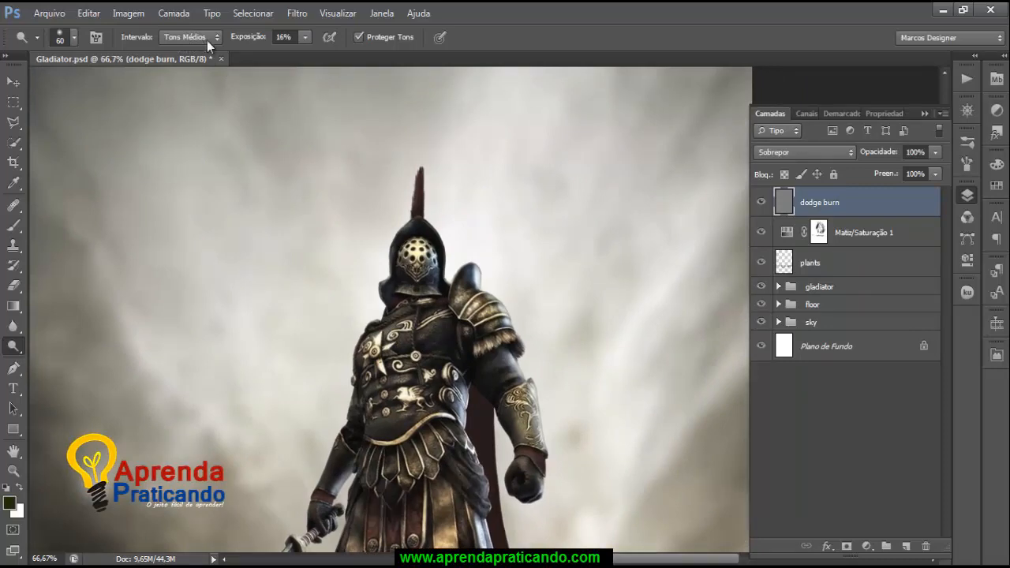
{"action": "left_click", "coordinate": [283, 38]}
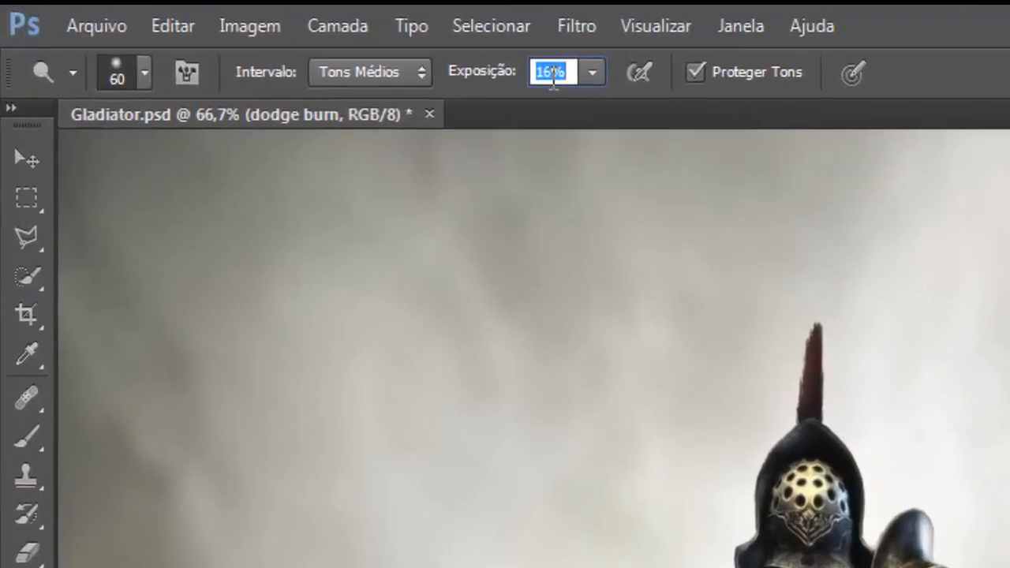
{"action": "left_click", "coordinate": [552, 74]}
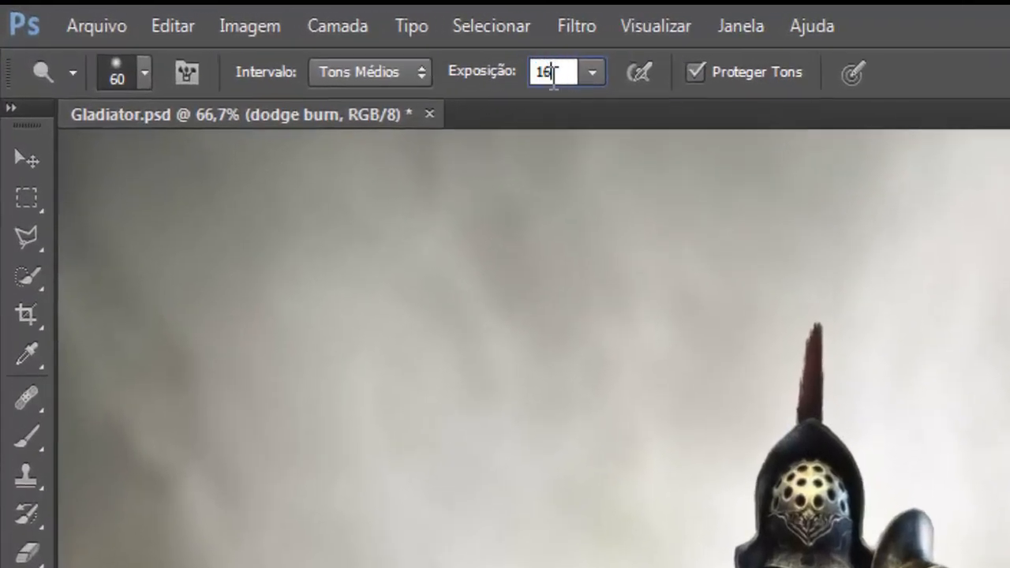
{"action": "key", "text": "Return"}
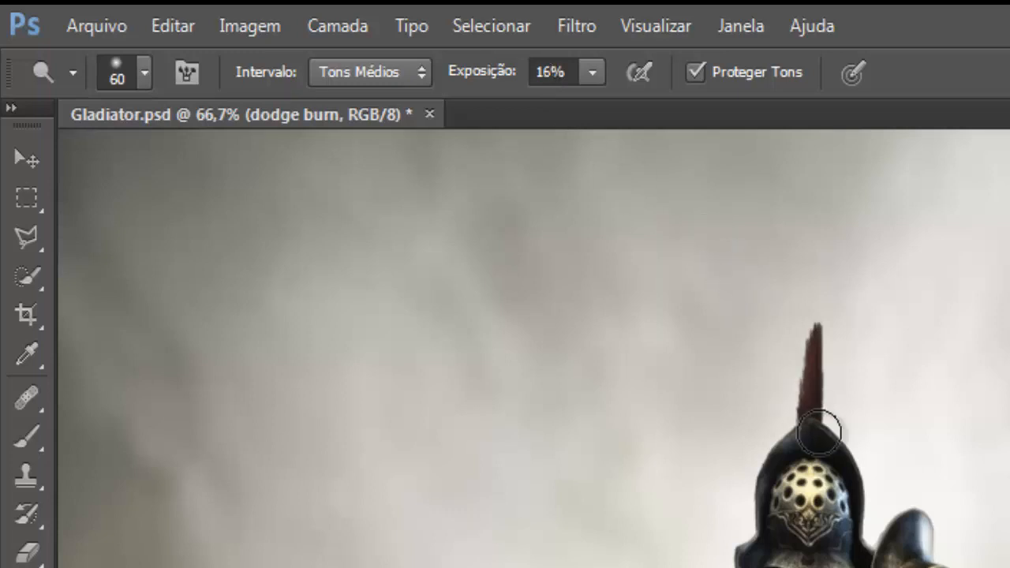
Step: Reduce the Dodge brush to 35 px and lighten the perforated face guard of the gladiator's helmet
{"action": "key", "text": "bracketleft"}
{"action": "key", "text": "bracketleft"}
{"action": "key", "text": "bracketleft"}
{"action": "key", "text": "bracketleft"}
{"action": "key", "text": "bracketleft"}
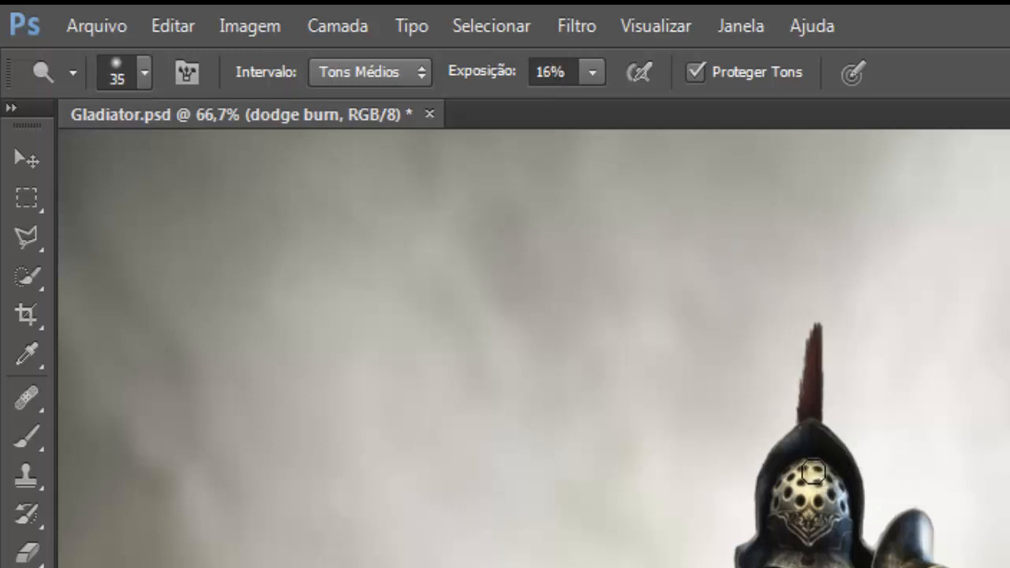
{"action": "mouse_move", "coordinate": [813, 471]}
{"action": "left_mouse_down"}
{"action": "mouse_move", "coordinate": [805, 492]}
{"action": "mouse_move", "coordinate": [821, 475]}
{"action": "left_mouse_up"}
Step: Reduce the Dodge brush to 25 px and lighten the highlights on the shoulder armor, forearm guard and chest plate
{"action": "key", "text": "bracketleft"}
{"action": "key", "text": "bracketleft"}
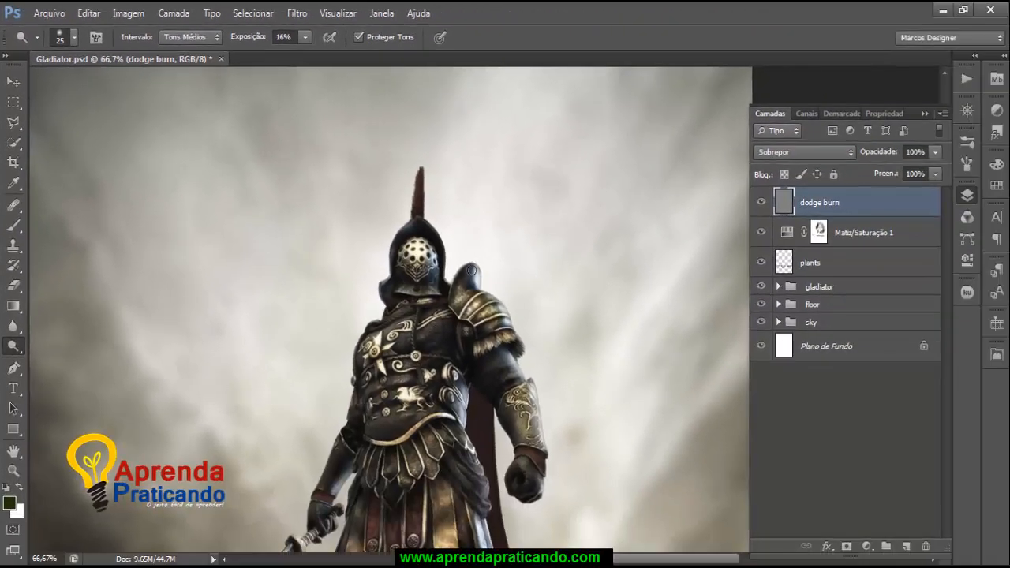
{"action": "mouse_move", "coordinate": [489, 303]}
{"action": "left_mouse_down"}
{"action": "mouse_move", "coordinate": [502, 327]}
{"action": "mouse_move", "coordinate": [519, 327]}
{"action": "mouse_move", "coordinate": [458, 269]}
{"action": "mouse_move", "coordinate": [522, 348]}
{"action": "mouse_move", "coordinate": [512, 335]}
{"action": "mouse_move", "coordinate": [514, 371]}
{"action": "mouse_move", "coordinate": [547, 404]}
{"action": "mouse_move", "coordinate": [531, 404]}
{"action": "mouse_move", "coordinate": [543, 439]}
{"action": "mouse_move", "coordinate": [524, 479]}
{"action": "left_mouse_up"}
{"action": "mouse_move", "coordinate": [459, 416]}
{"action": "left_mouse_down"}
{"action": "mouse_move", "coordinate": [485, 390]}
{"action": "mouse_move", "coordinate": [507, 425]}
{"action": "left_mouse_up"}
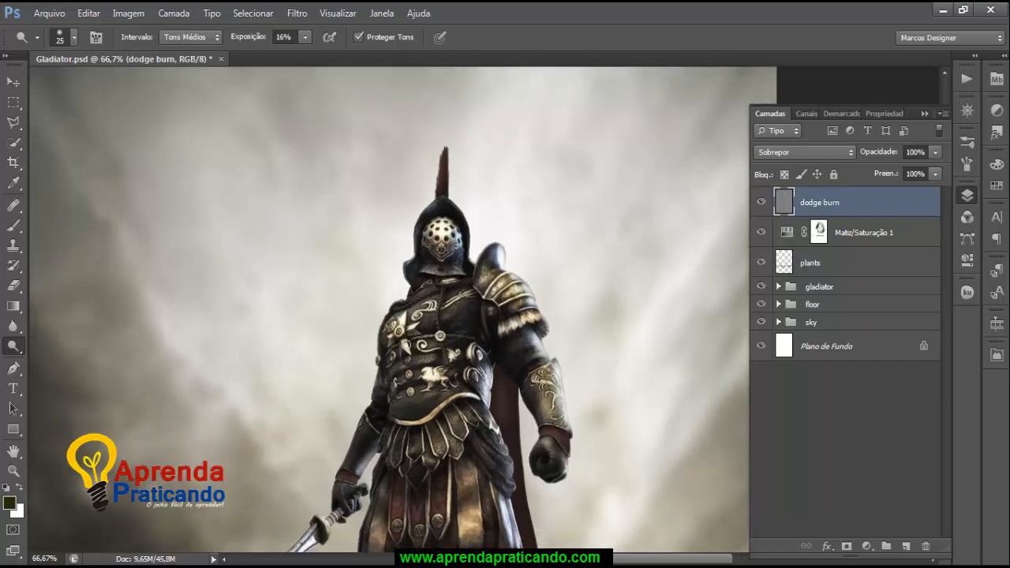
{"action": "left_click_drag", "start_coordinate": [442, 261], "coordinate": [452, 270]}
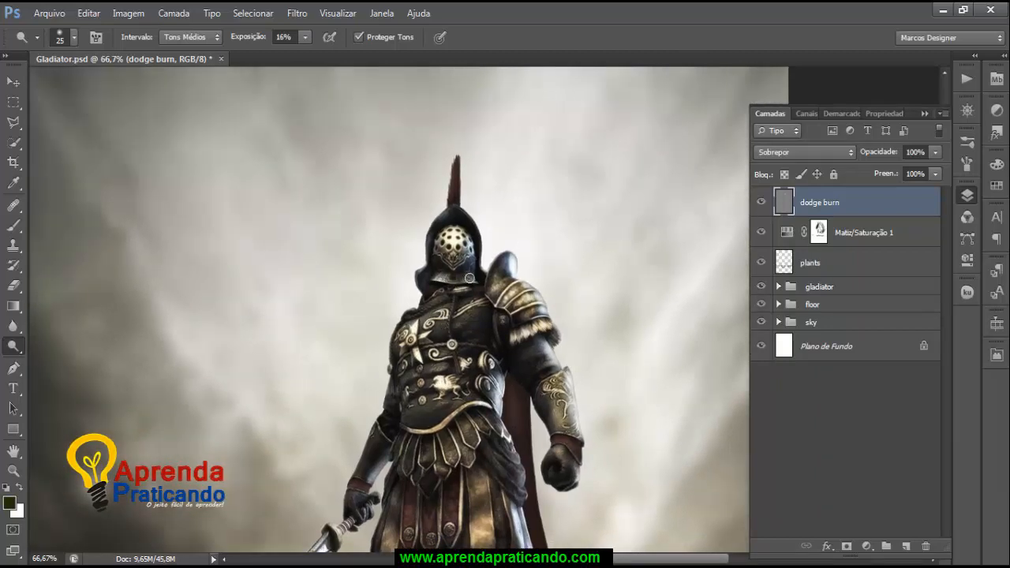
Step: Reduce the Dodge brush to 15 px and lighten the highlights on the gladiator's skirt strips and thigh
{"action": "key", "text": "bracketleft"}
{"action": "scroll", "coordinate": [451, 197], "scroll_direction": "down", "scroll_amount": 3}
{"action": "mouse_move", "coordinate": [478, 298]}
{"action": "left_mouse_down"}
{"action": "mouse_move", "coordinate": [473, 314]}
{"action": "mouse_move", "coordinate": [487, 313]}
{"action": "left_mouse_up"}
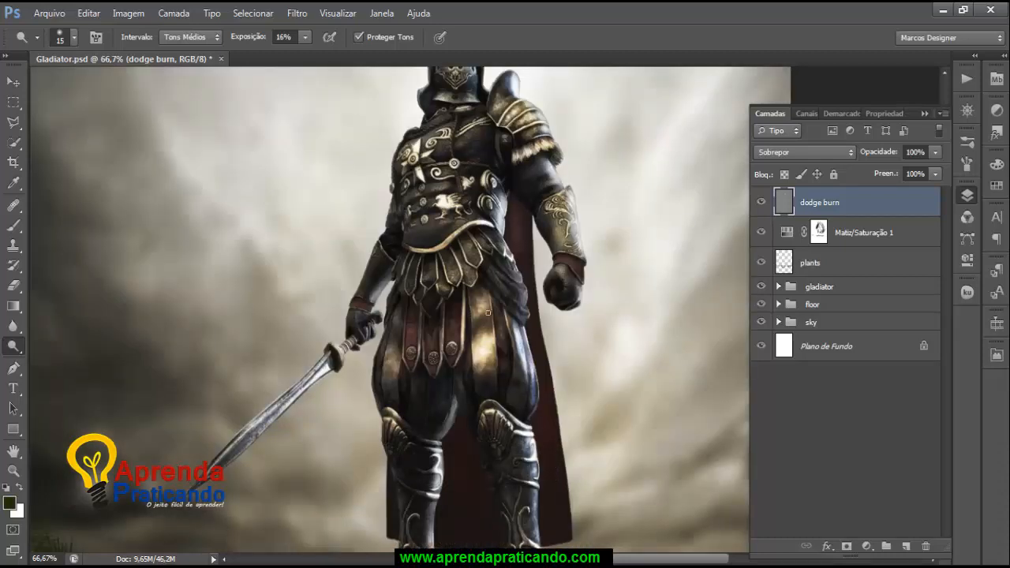
{"action": "key", "text": "ctrl+s"}
{"action": "left_click", "coordinate": [518, 372]}
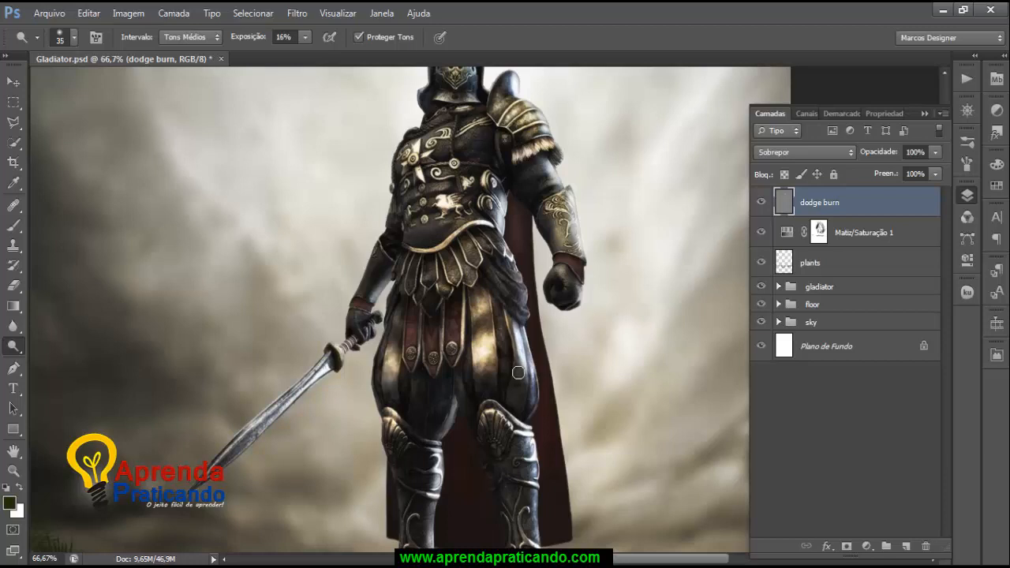
Step: Enlarge the Dodge brush to 35 px and lighten the metal boots and shin guards
{"action": "key", "text": "bracketright"}
{"action": "key", "text": "bracketright"}
{"action": "scroll", "coordinate": [518, 372], "scroll_direction": "down", "scroll_amount": 2}
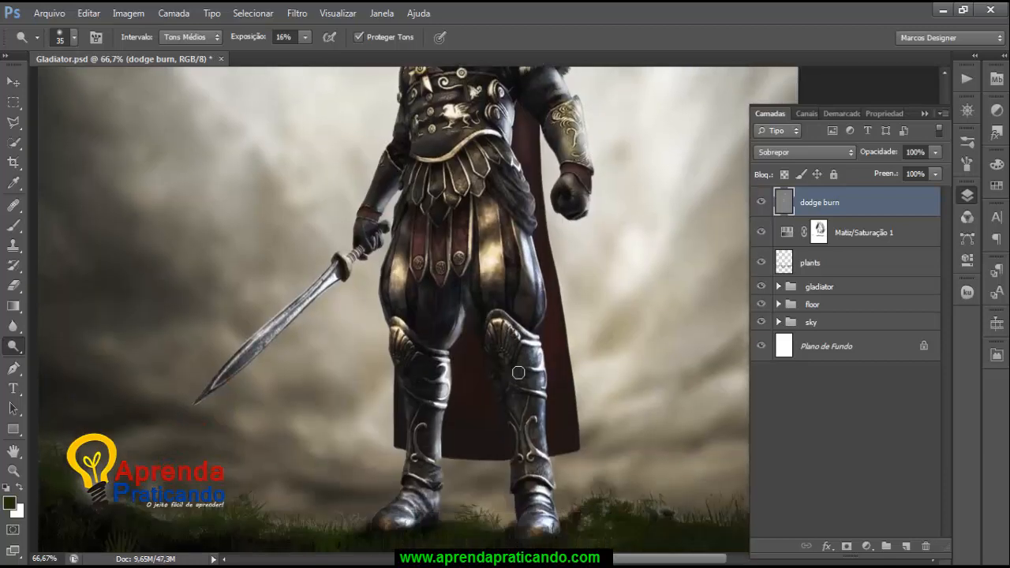
{"action": "mouse_move", "coordinate": [388, 521]}
{"action": "left_mouse_down"}
{"action": "mouse_move", "coordinate": [418, 508]}
{"action": "mouse_move", "coordinate": [404, 513]}
{"action": "left_mouse_up"}
{"action": "mouse_move", "coordinate": [533, 521]}
{"action": "left_mouse_down"}
{"action": "mouse_move", "coordinate": [539, 528]}
{"action": "mouse_move", "coordinate": [537, 489]}
{"action": "left_mouse_up"}
{"action": "left_click_drag", "start_coordinate": [538, 438], "coordinate": [538, 454]}
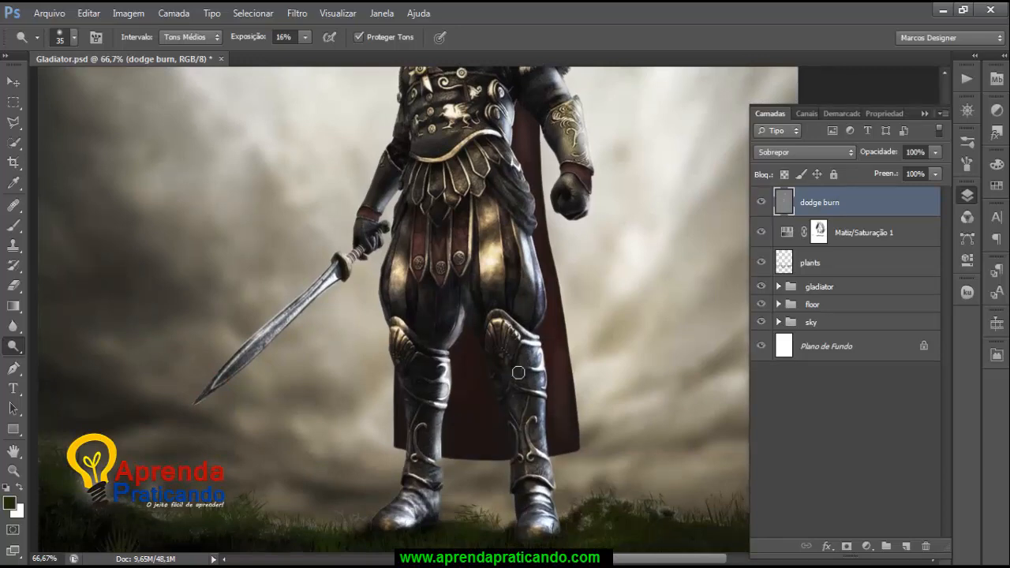
Step: Reduce the Dodge brush to 20 px and lighten the sword blade, its hilt and the forearm guard
{"action": "left_click_drag", "start_coordinate": [518, 372], "coordinate": [558, 394]}
{"action": "mouse_move", "coordinate": [387, 276]}
{"action": "left_mouse_down"}
{"action": "mouse_move", "coordinate": [386, 295]}
{"action": "mouse_move", "coordinate": [379, 279]}
{"action": "left_mouse_up"}
{"action": "key", "text": "bracketleft"}
{"action": "key", "text": "bracketleft"}
{"action": "key", "text": "bracketleft"}
{"action": "left_click_drag", "start_coordinate": [326, 333], "coordinate": [286, 366]}
{"action": "left_click_drag", "start_coordinate": [370, 307], "coordinate": [348, 318]}
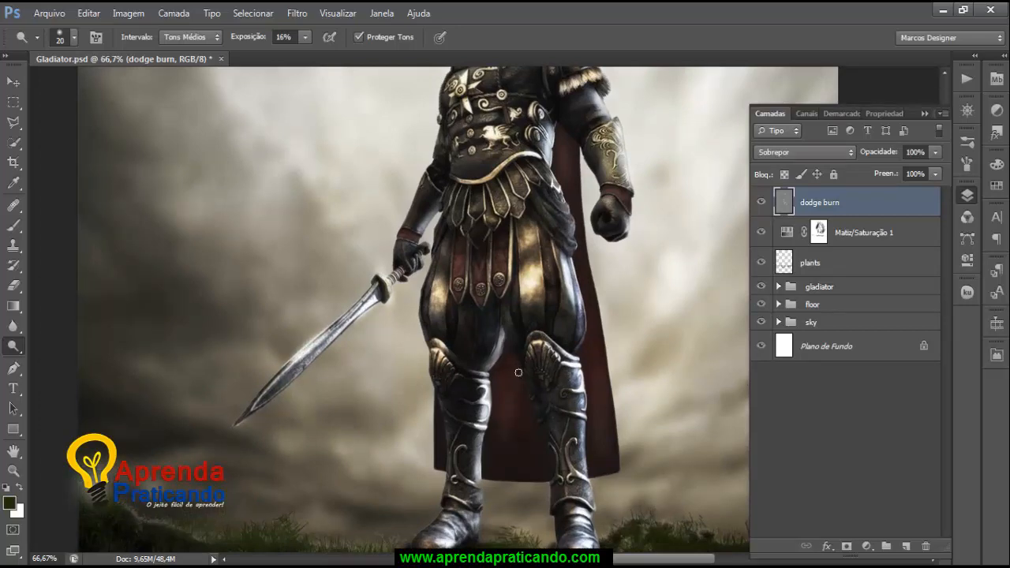
{"action": "left_click_drag", "start_coordinate": [518, 372], "coordinate": [477, 434]}
{"action": "left_click_drag", "start_coordinate": [565, 261], "coordinate": [568, 270]}
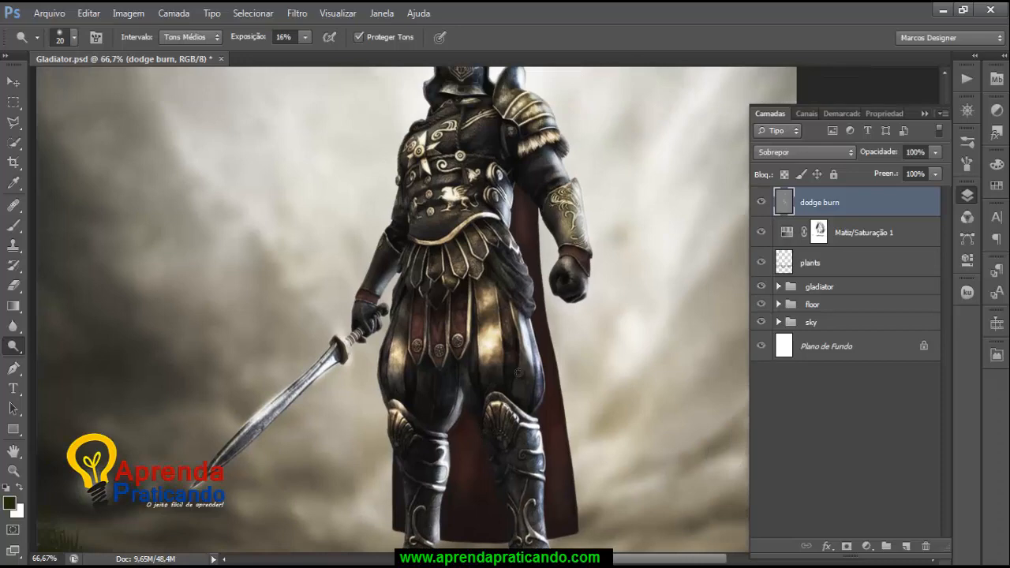
Step: Toggle the dodge burn layer's visibility off and on to compare the whole image with and without the highlights
{"action": "left_click_drag", "start_coordinate": [519, 372], "coordinate": [528, 494]}
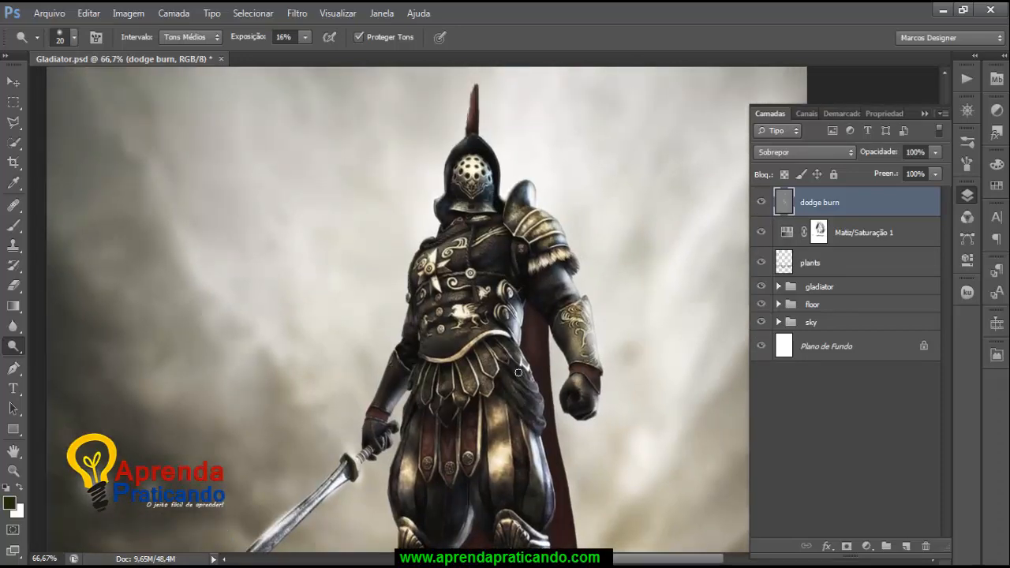
{"action": "key", "text": "ctrl+minus"}
{"action": "key", "text": "ctrl+minus"}
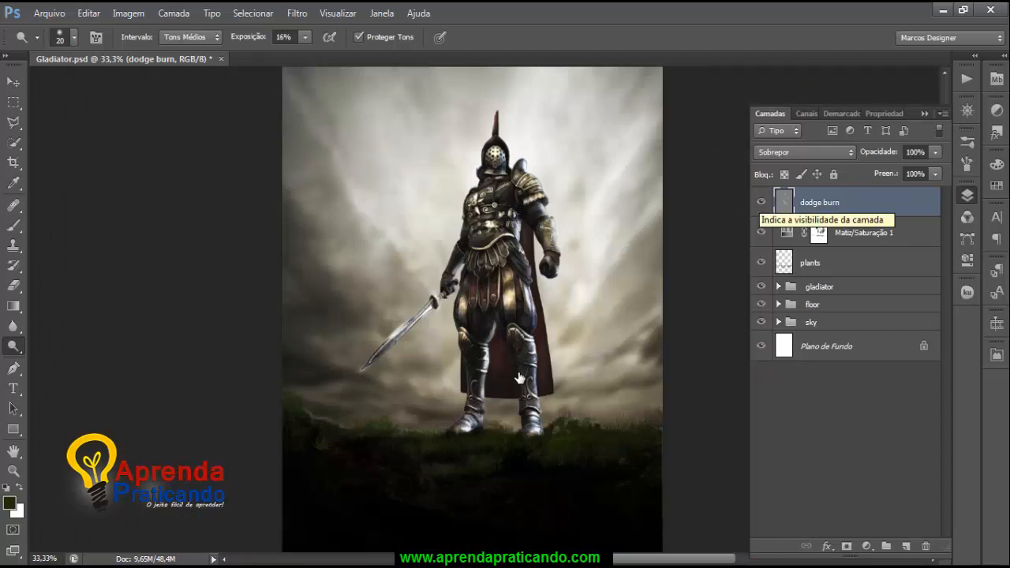
{"action": "left_click", "coordinate": [760, 202]}
{"action": "left_click", "coordinate": [760, 202]}
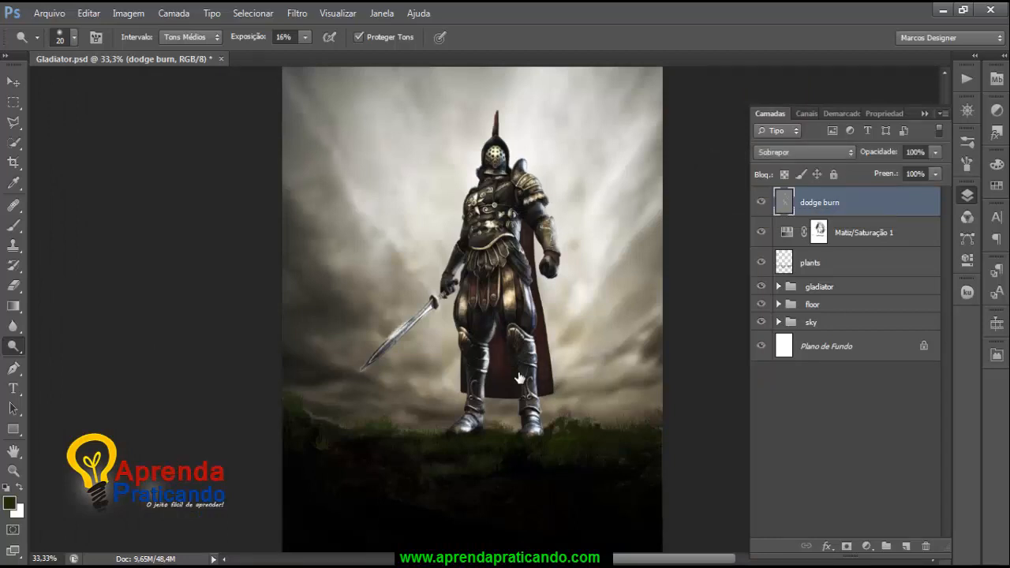
{"action": "left_click", "coordinate": [760, 202]}
{"action": "left_click", "coordinate": [760, 202]}
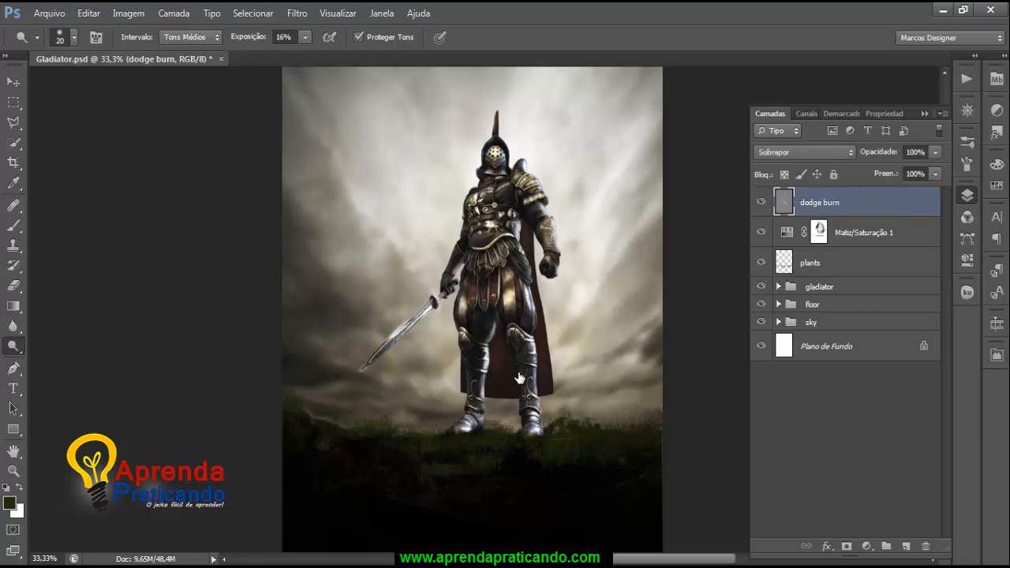